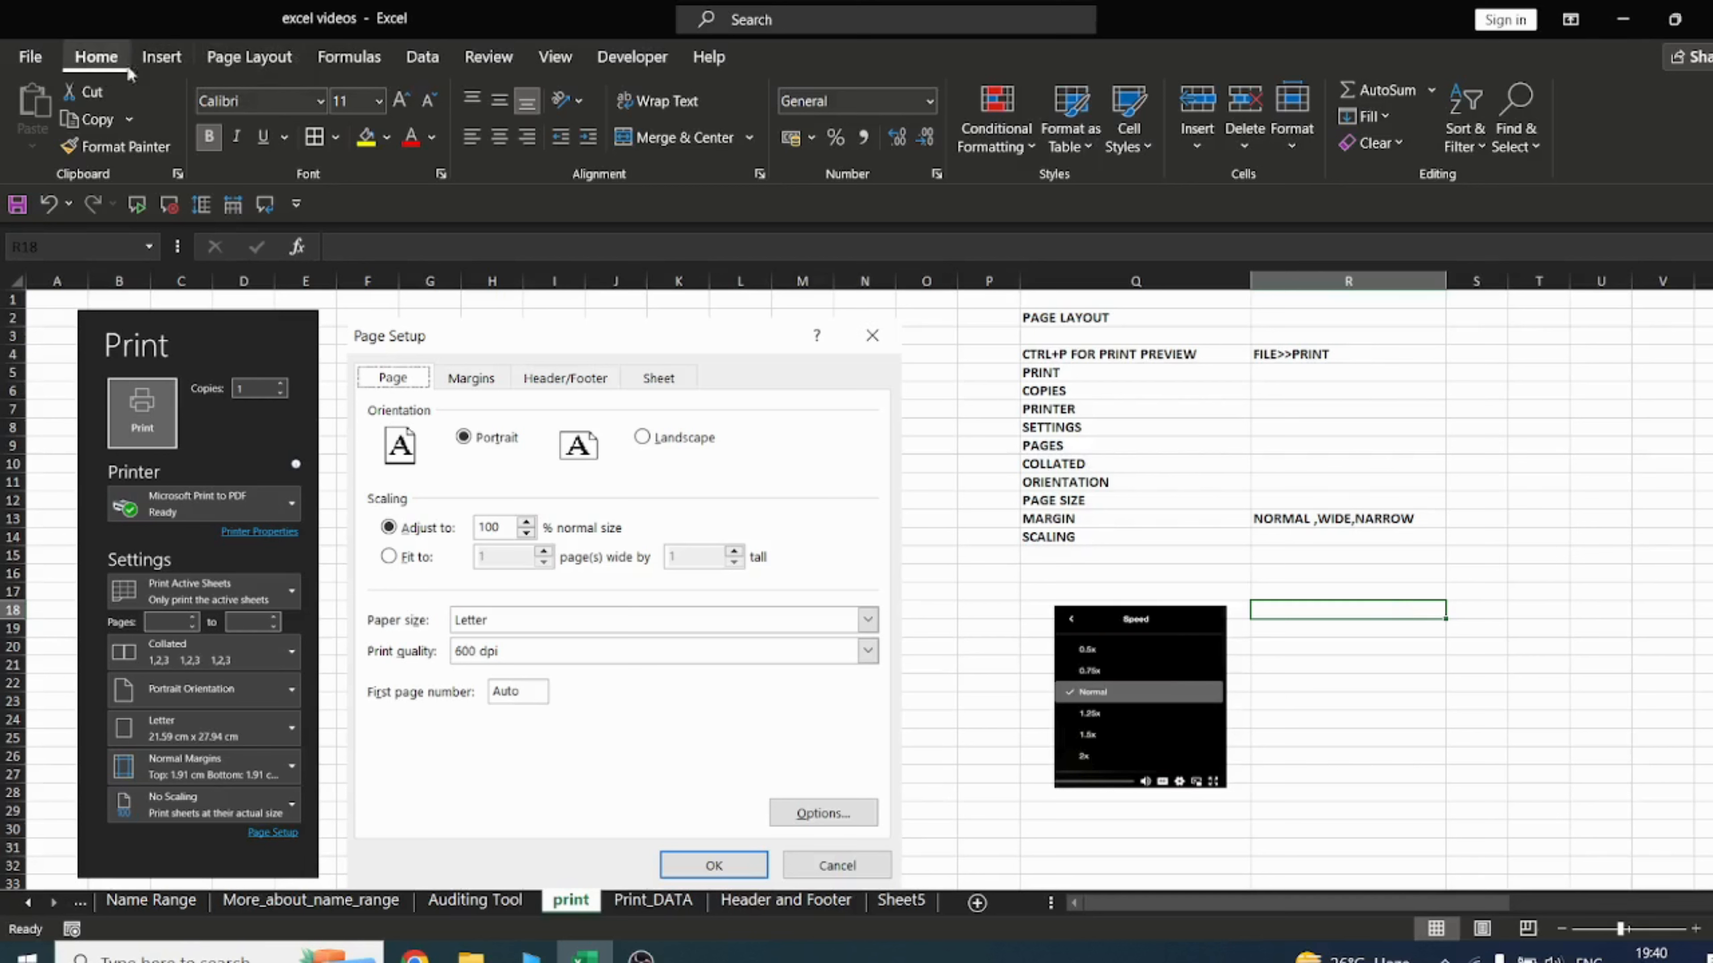
# Step: Go to the Print_DATA sheet and autofit the CAR_MODEL column to its contents
pyautogui.click(254, 56)
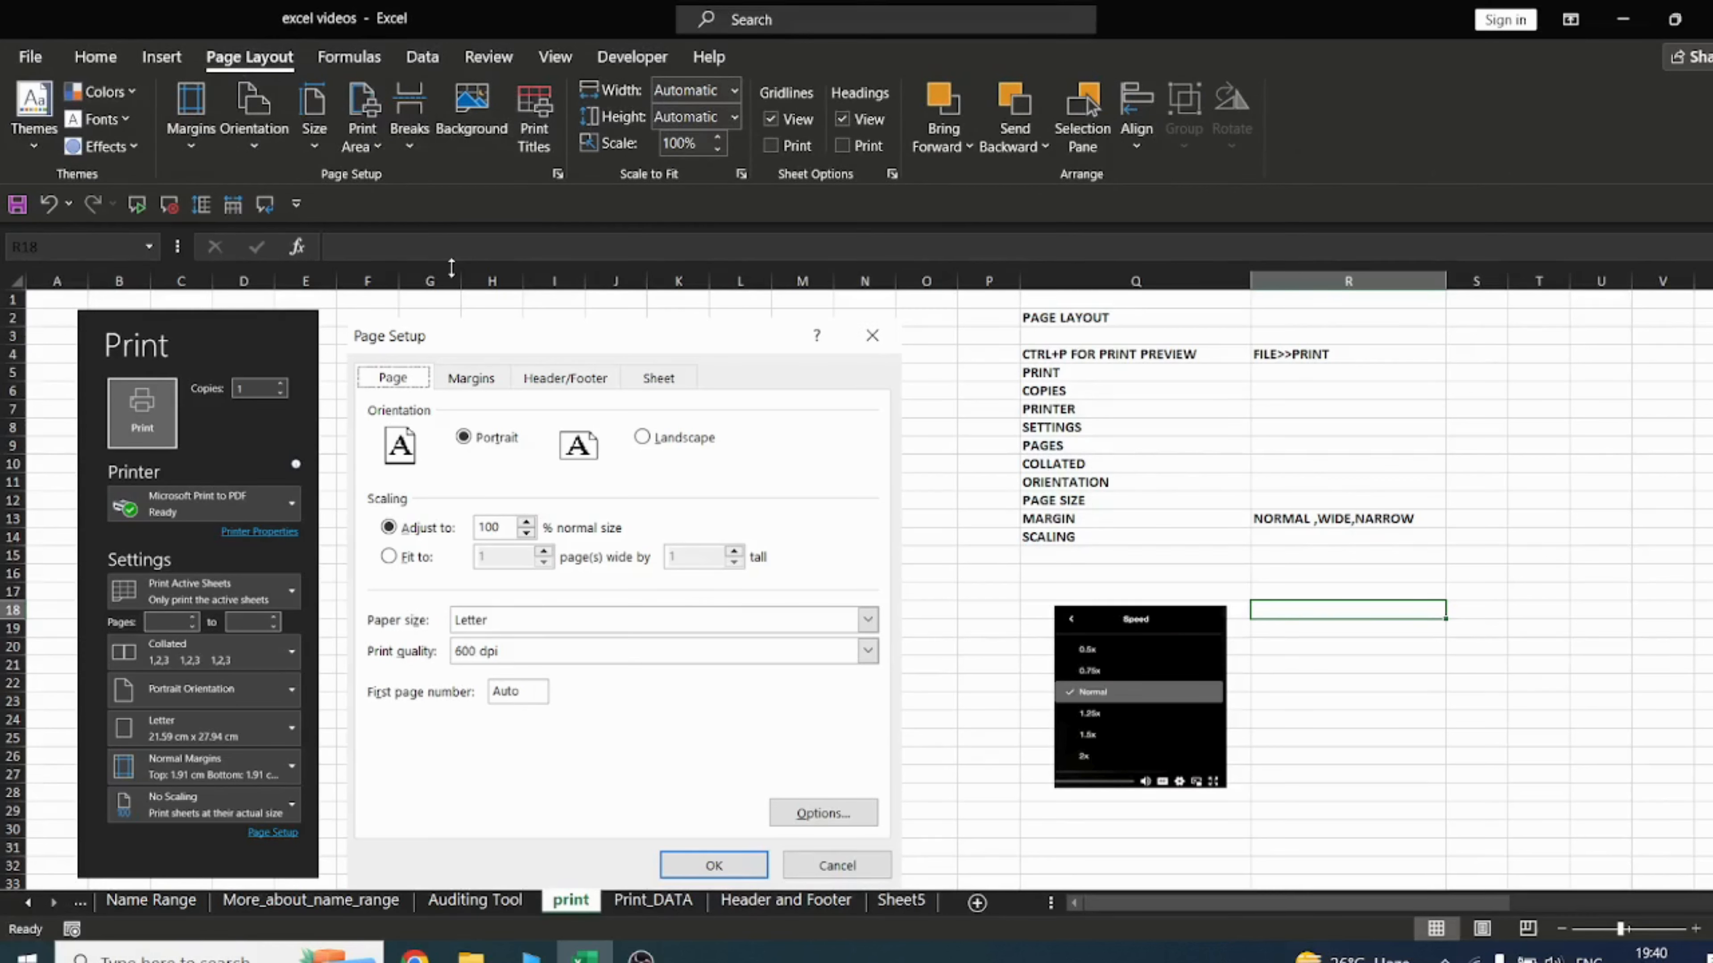
pyautogui.click(671, 903)
pyautogui.scroll(-6, 346, 446)
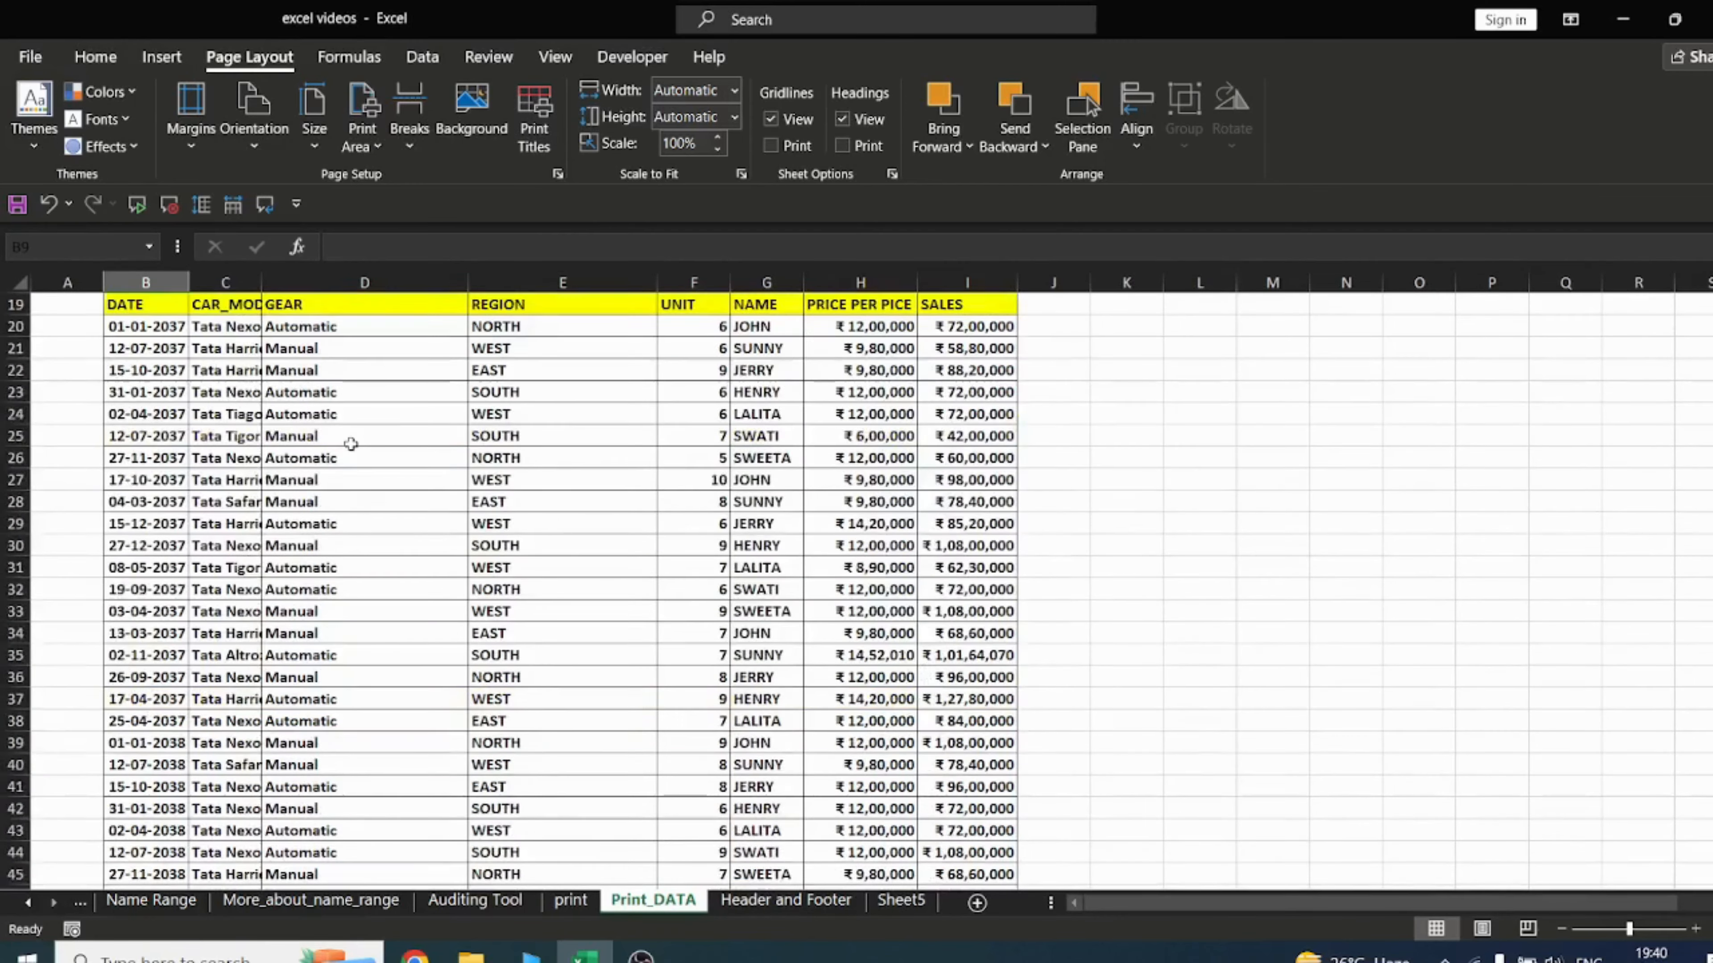
pyautogui.scroll(5, 350, 442)
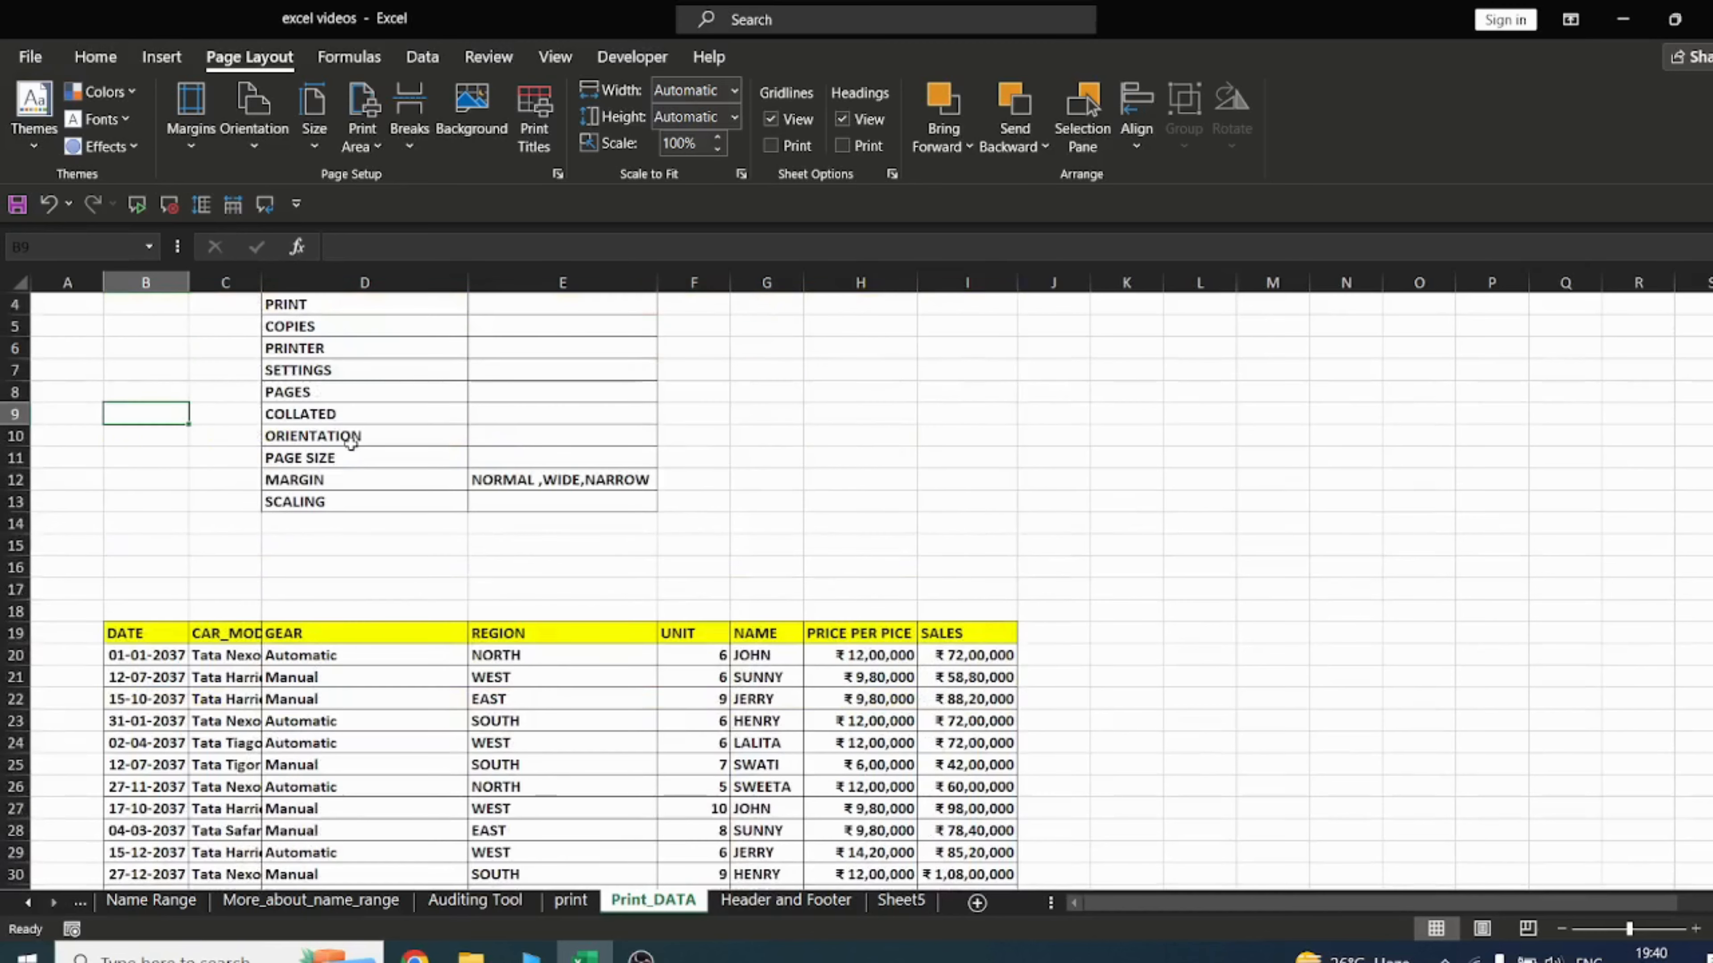
pyautogui.doubleClick(262, 282)
# Step: Open the print preview of the Print_DATA sheet, look through every page, and return to the first one
pyautogui.scroll(-1, 354, 398)
pyautogui.scroll(-4, 354, 398)
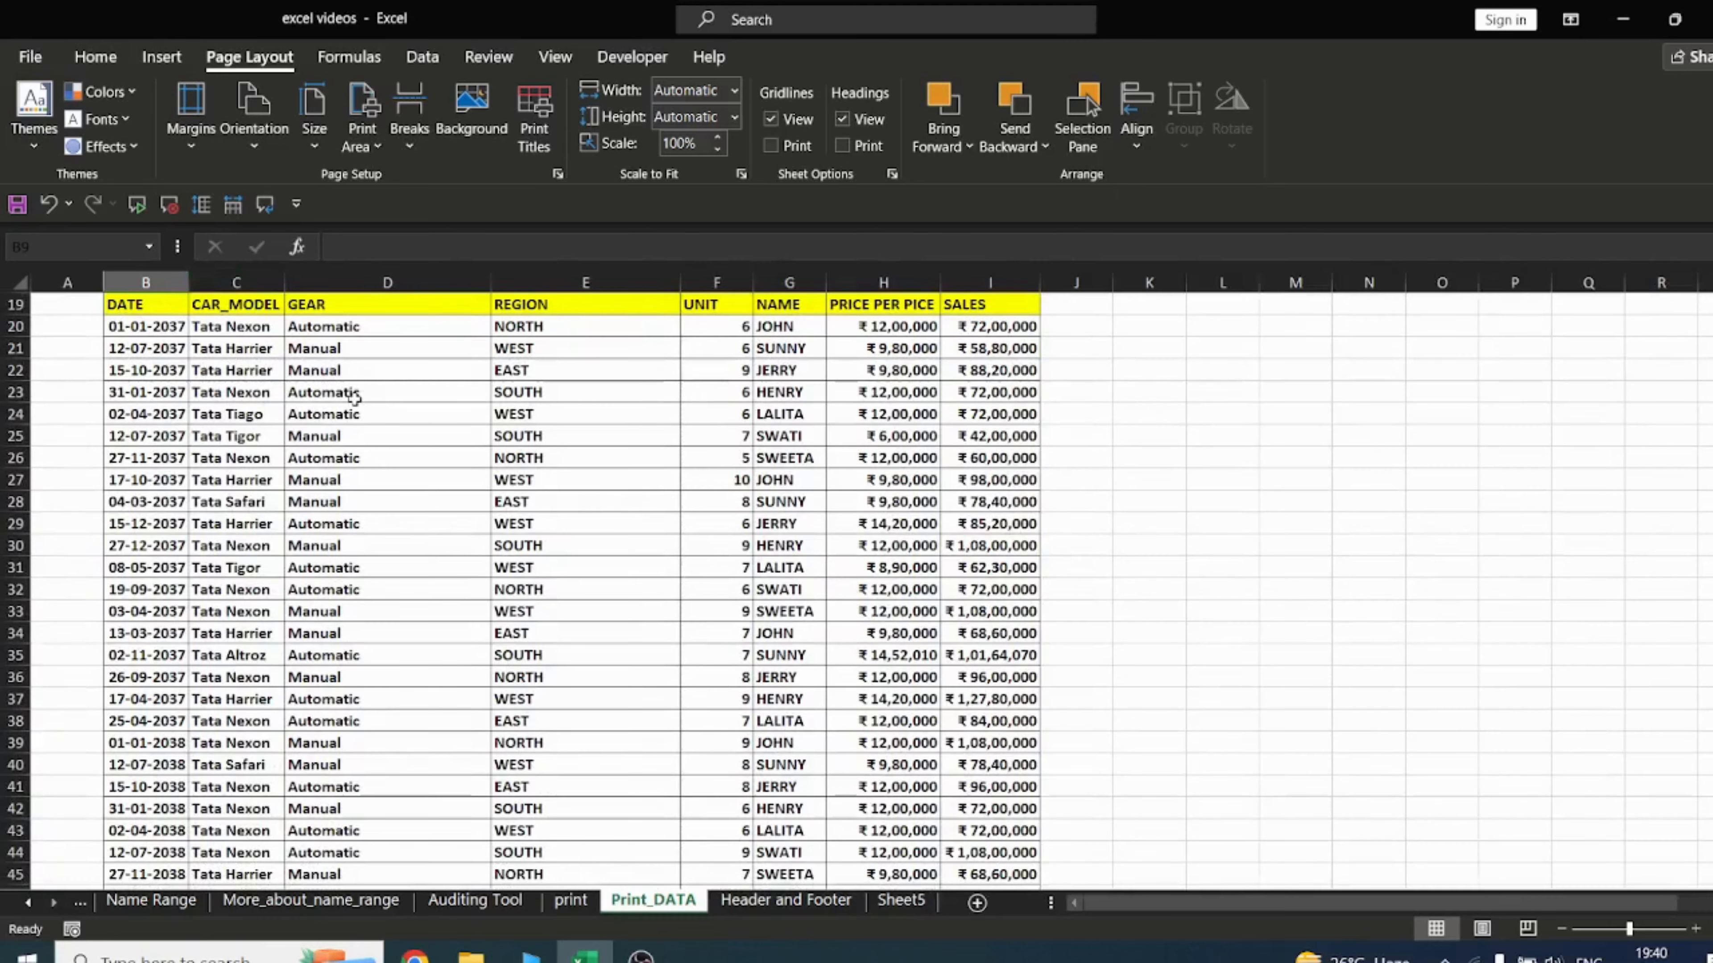
pyautogui.hotkey('ctrl', 'p')
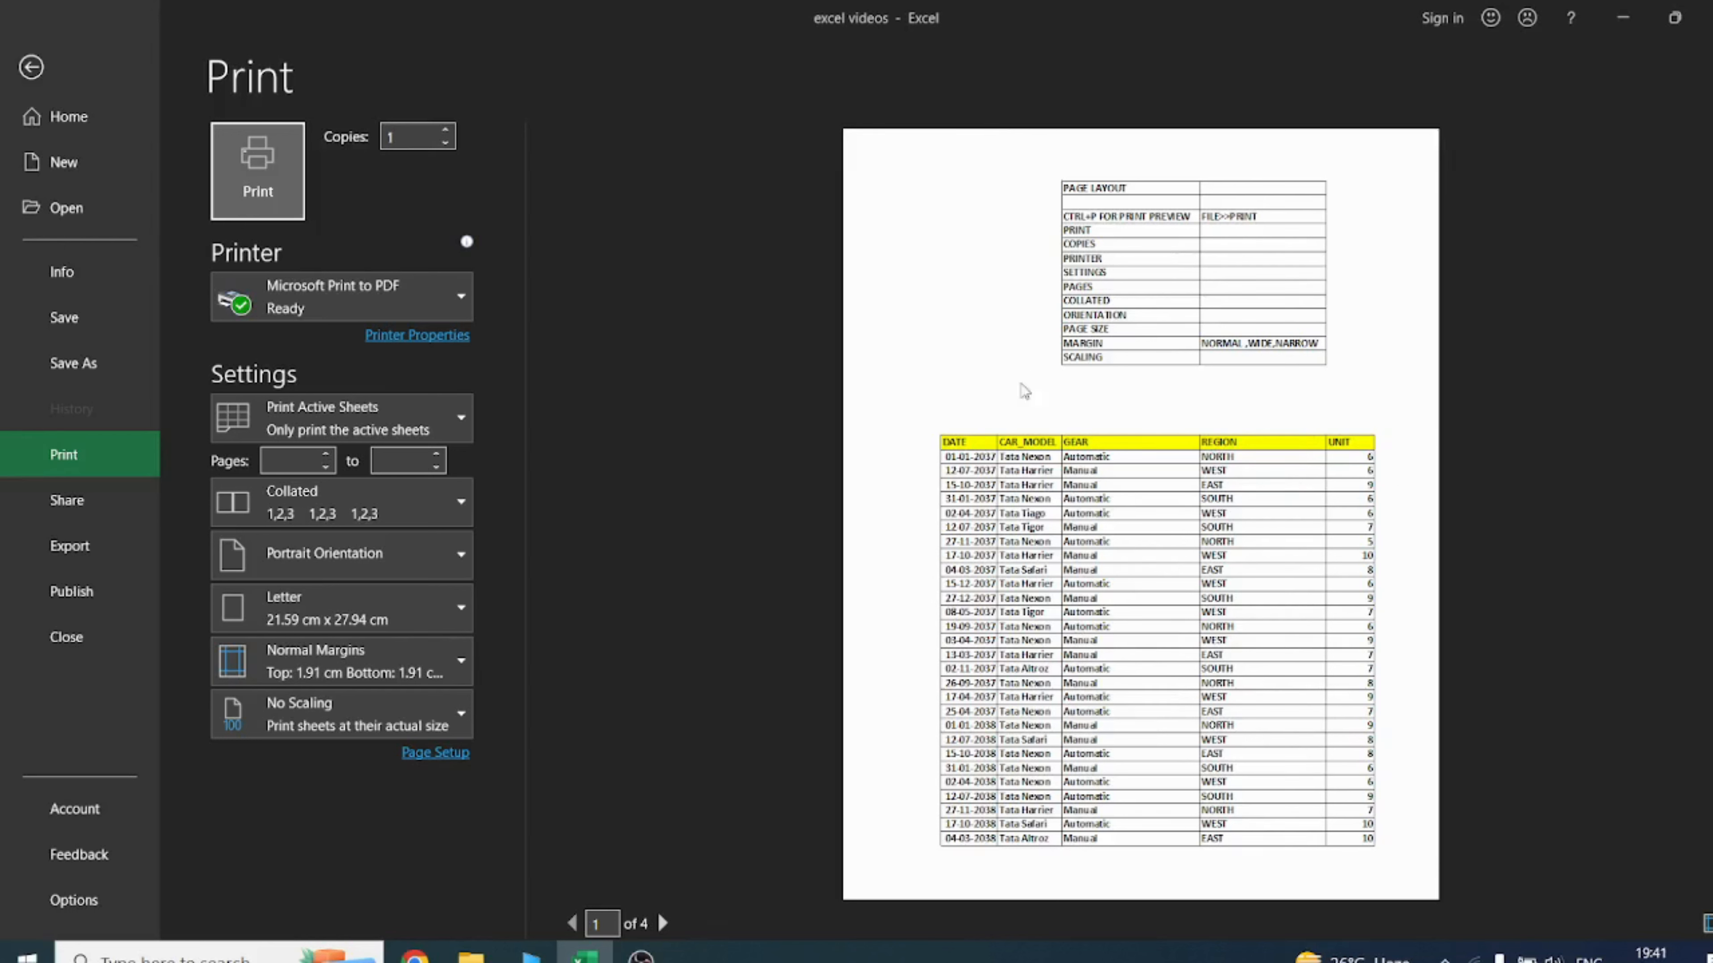
pyautogui.click(662, 924)
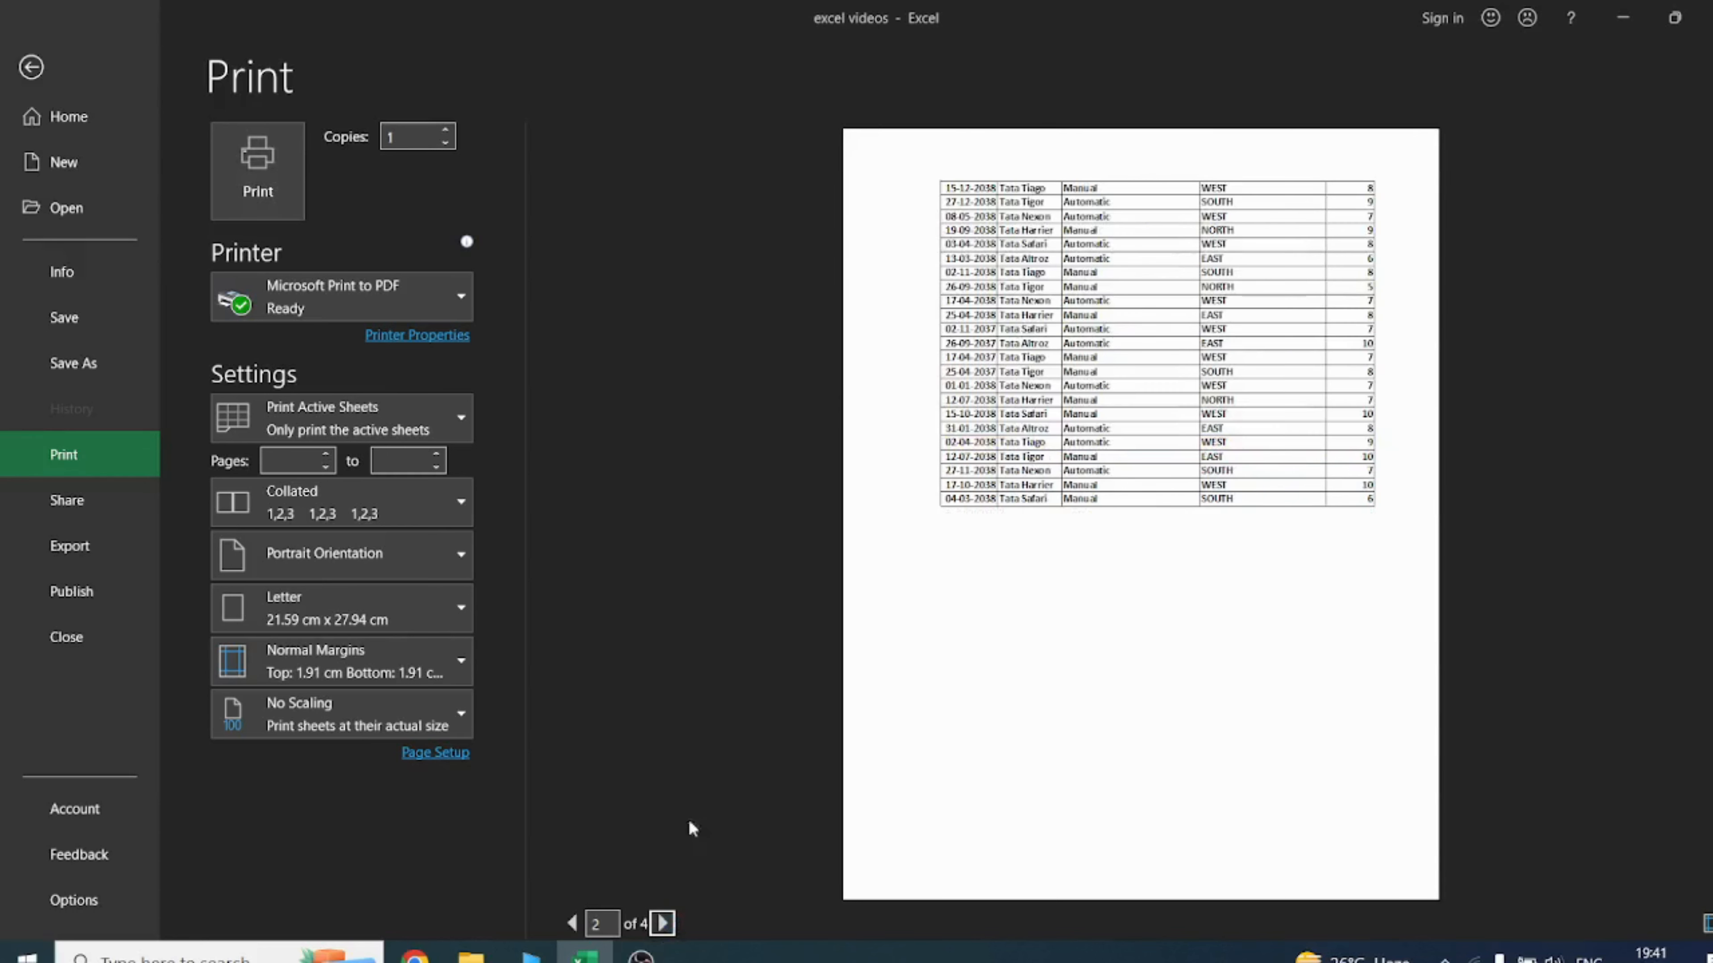
pyautogui.click(663, 924)
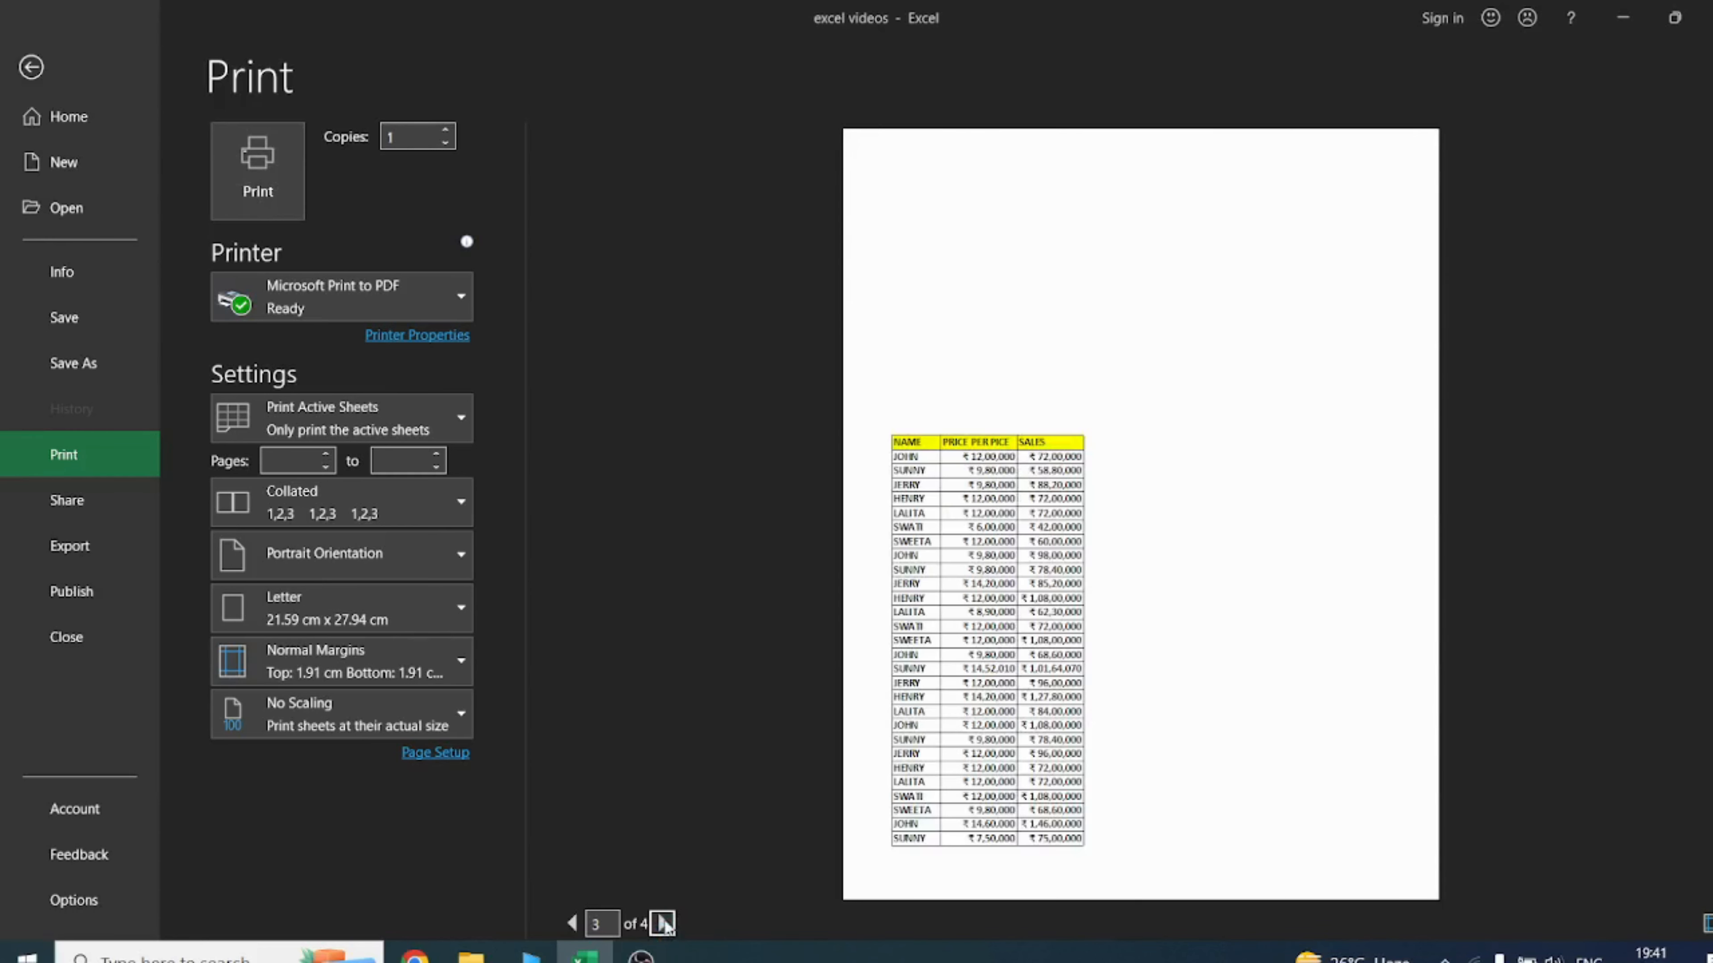
pyautogui.click(662, 923)
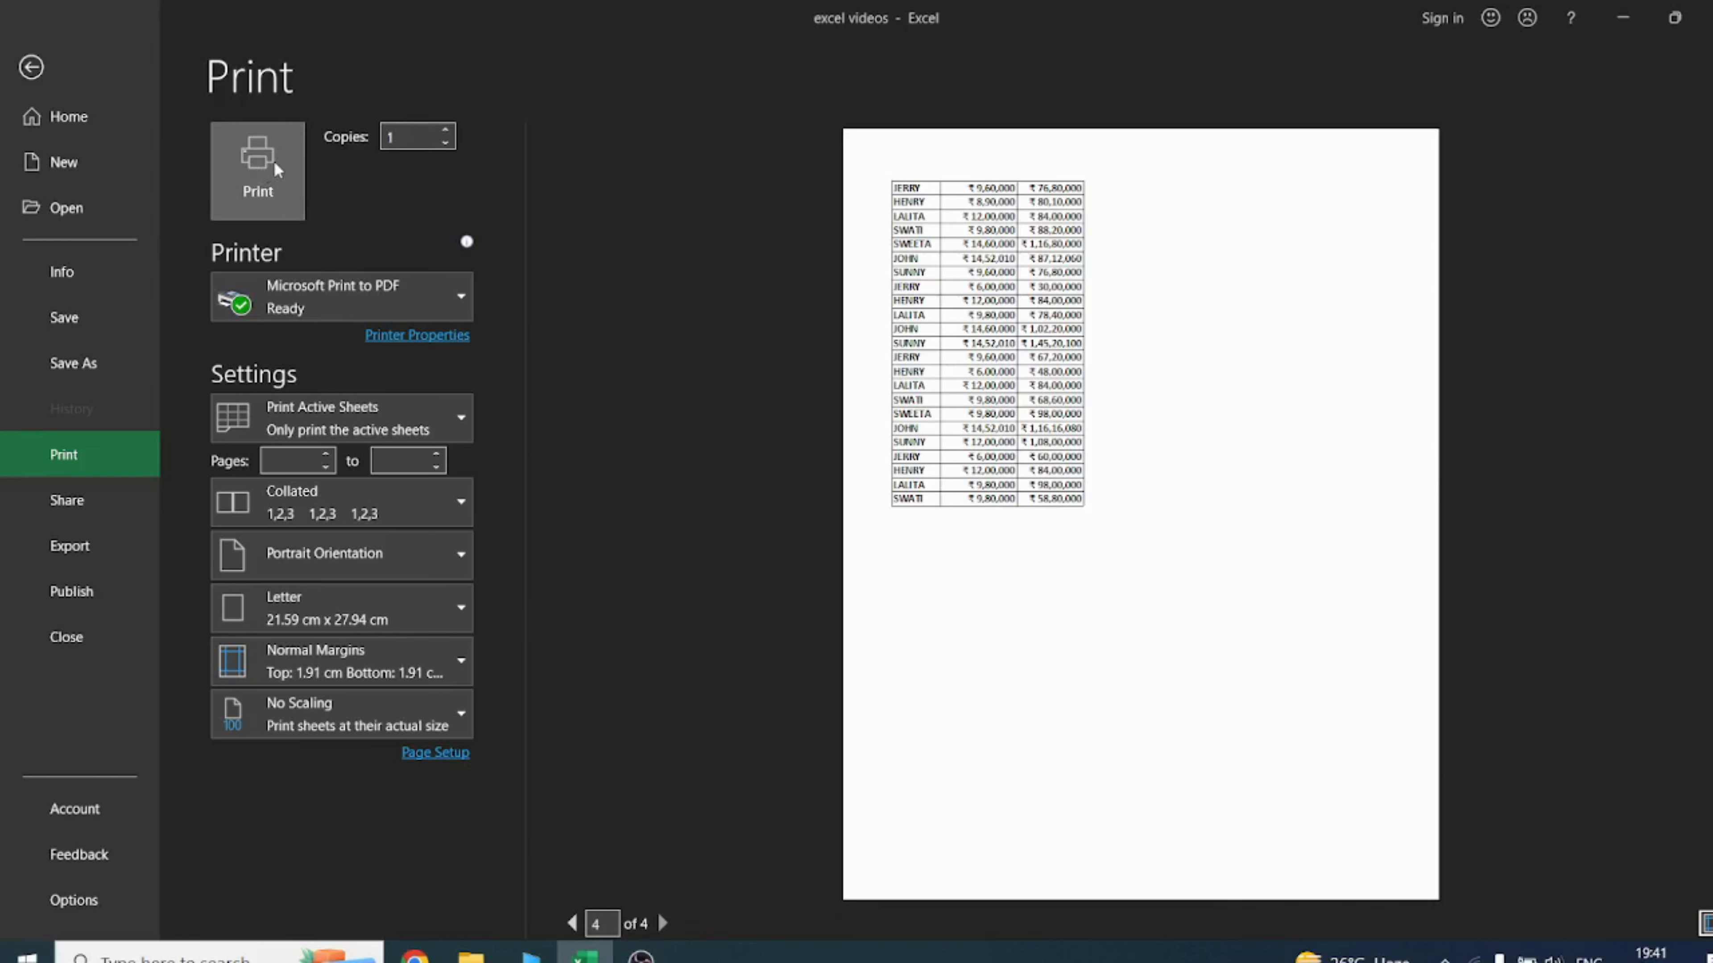
pyautogui.scroll(3, 836, 473)
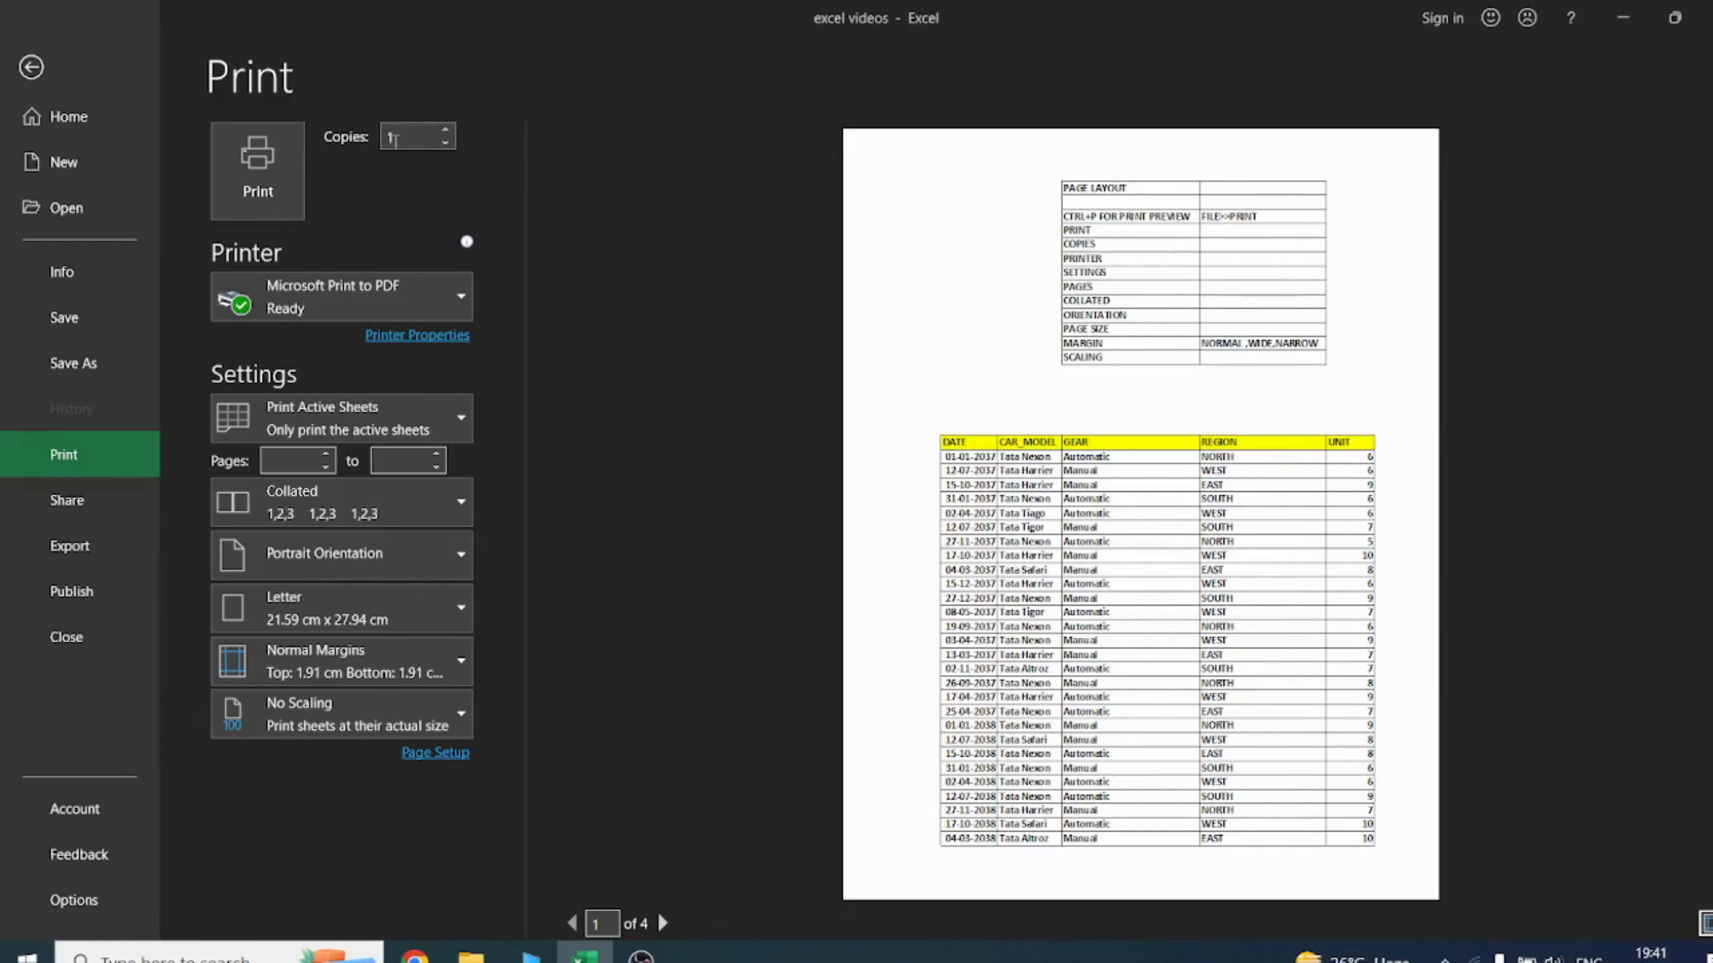
# Step: Examine the setting for the number of copies, keeping it at 1
pyautogui.doubleClick(395, 139)
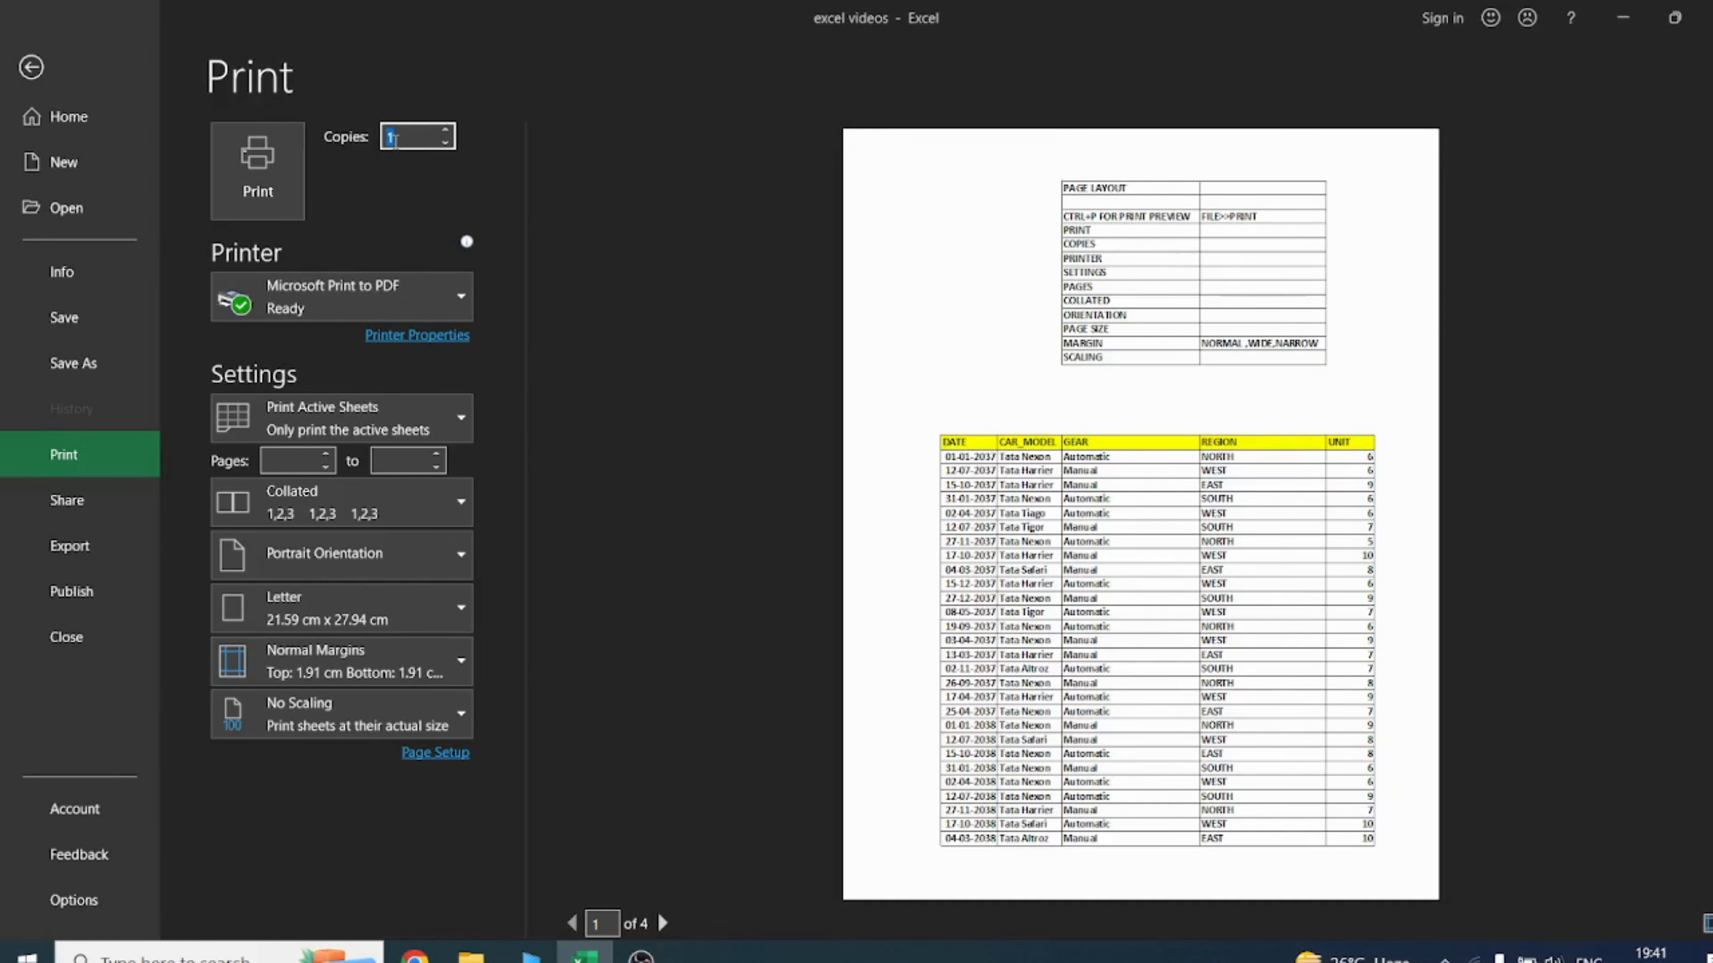
pyautogui.click(429, 174)
pyautogui.click(446, 130)
pyautogui.click(446, 197)
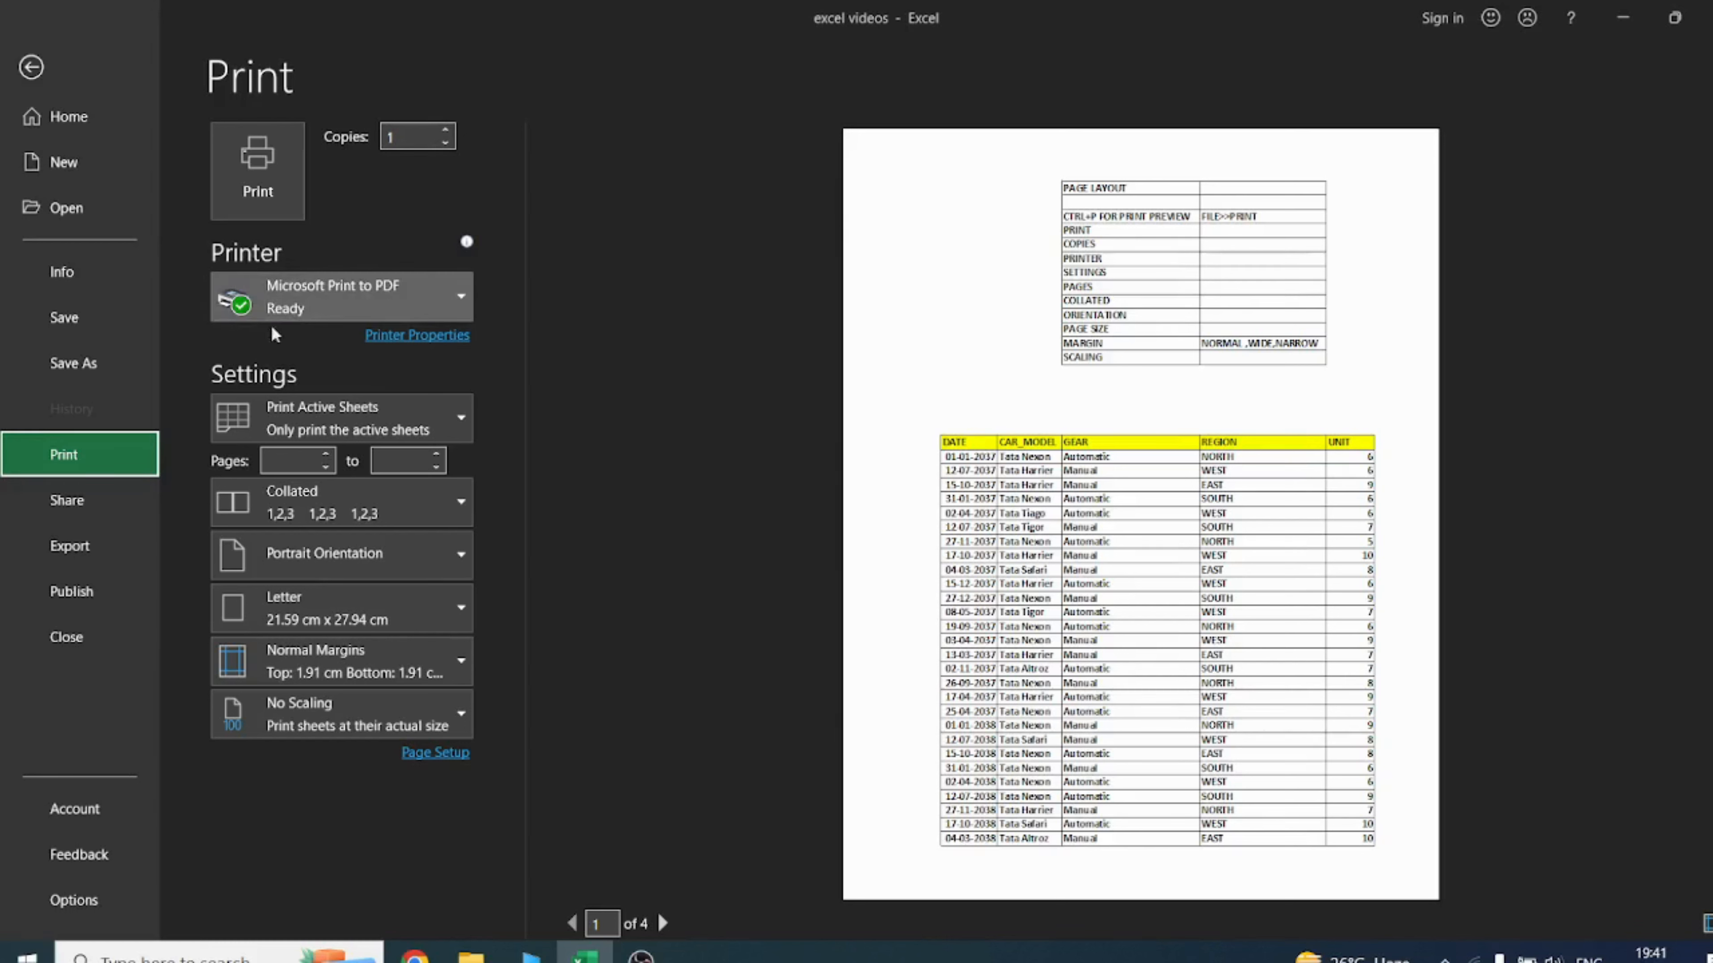
# Step: Choose Microsoft Print to PDF as the printer and check the option for adding another printer
pyautogui.click(463, 301)
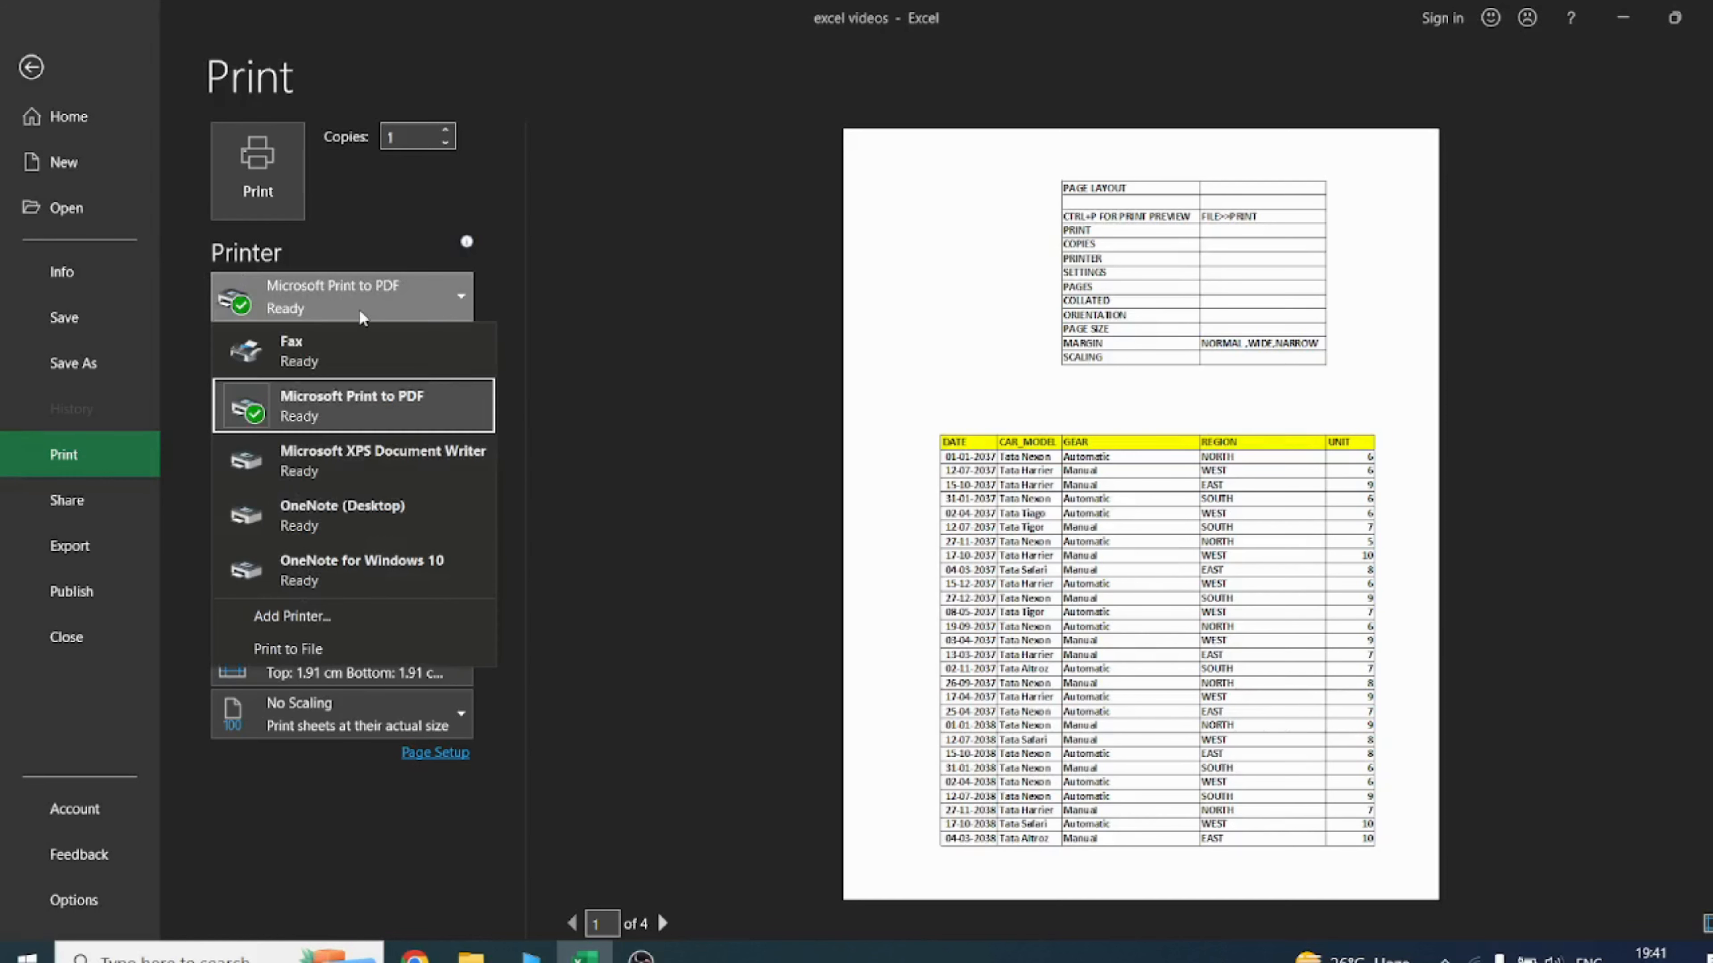
pyautogui.click(351, 406)
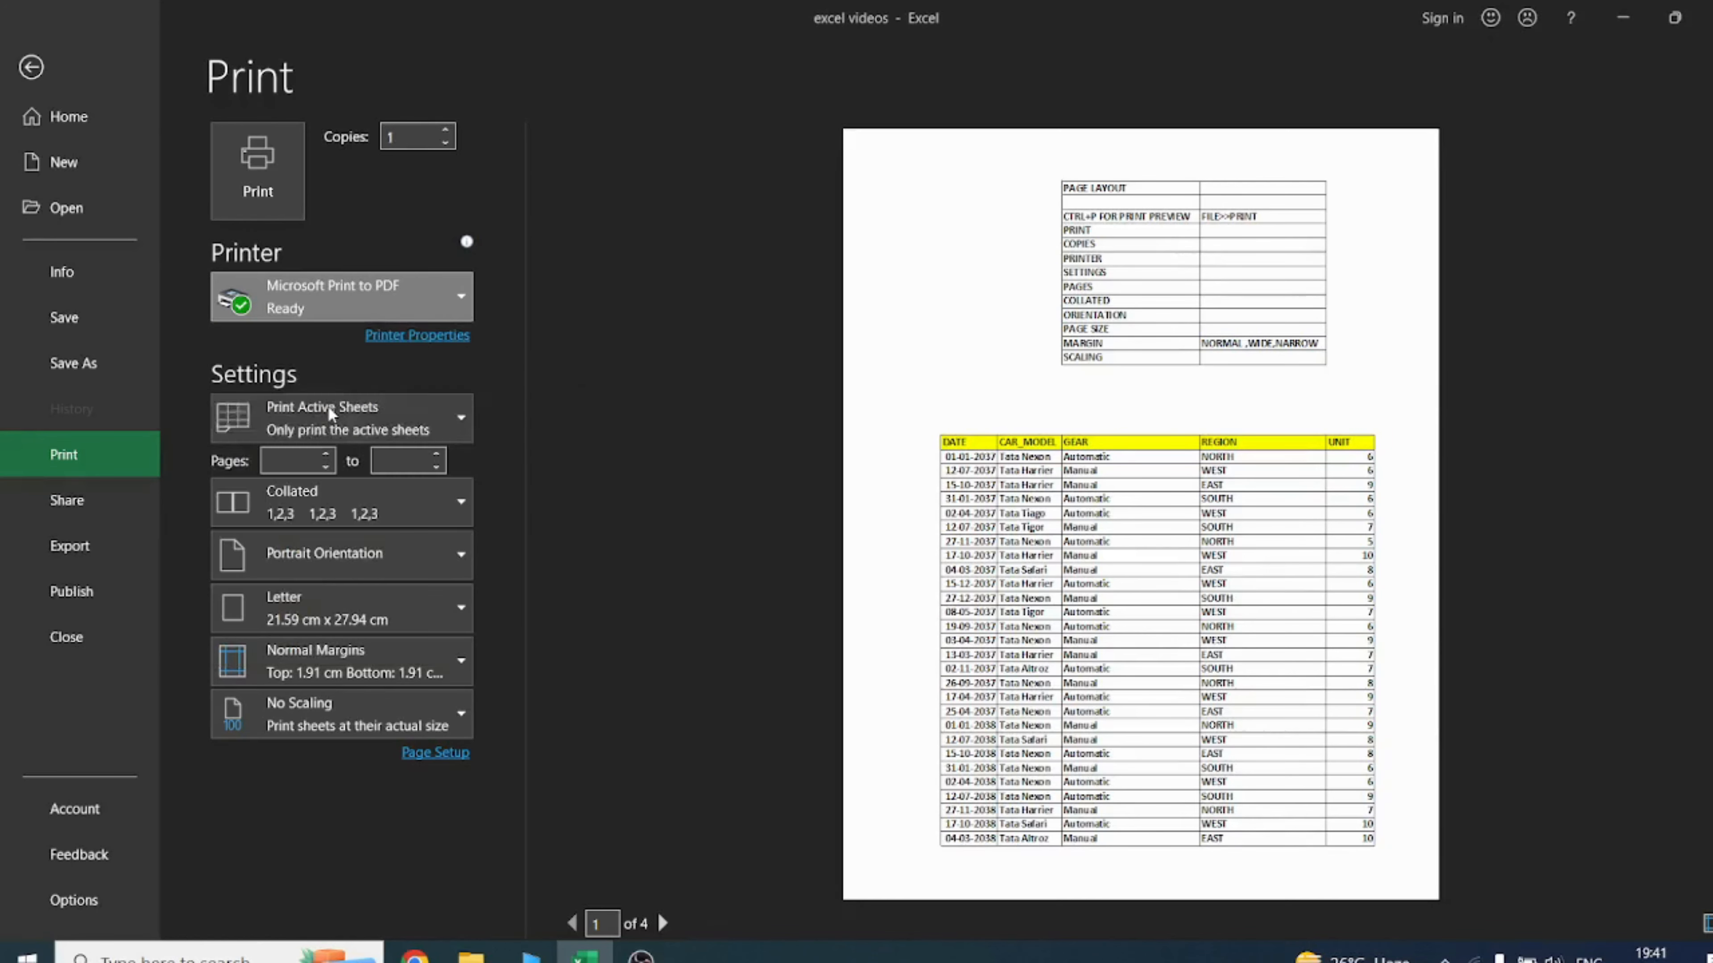
pyautogui.click(451, 290)
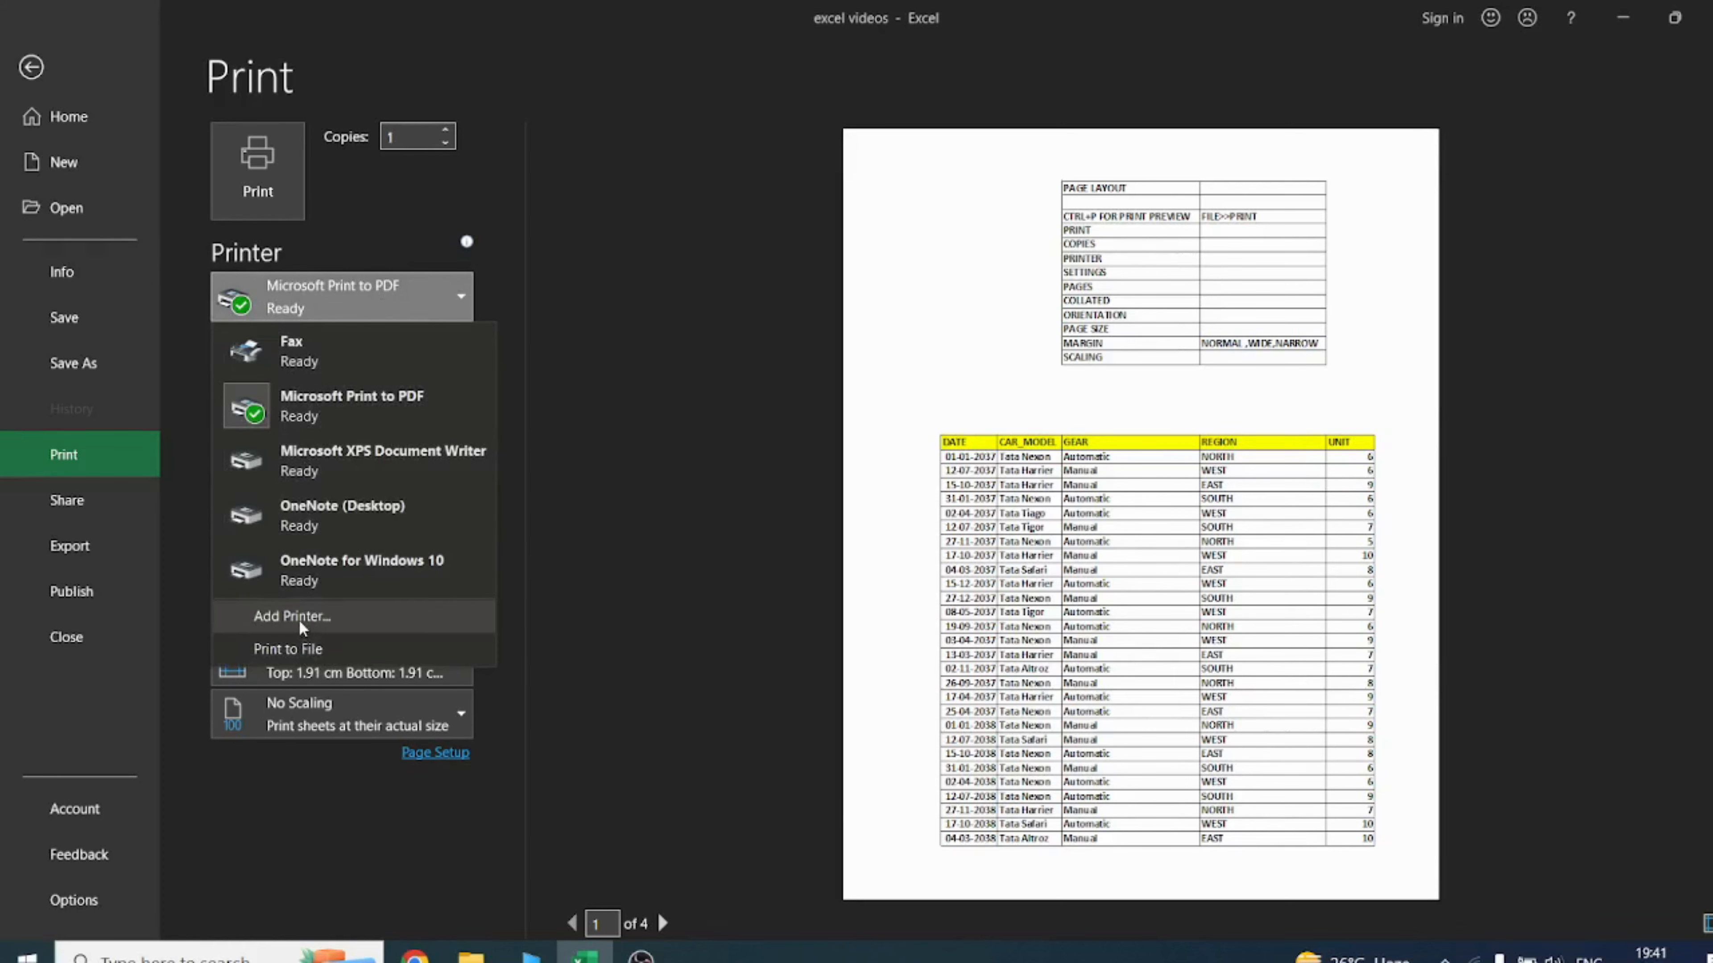
pyautogui.click(318, 618)
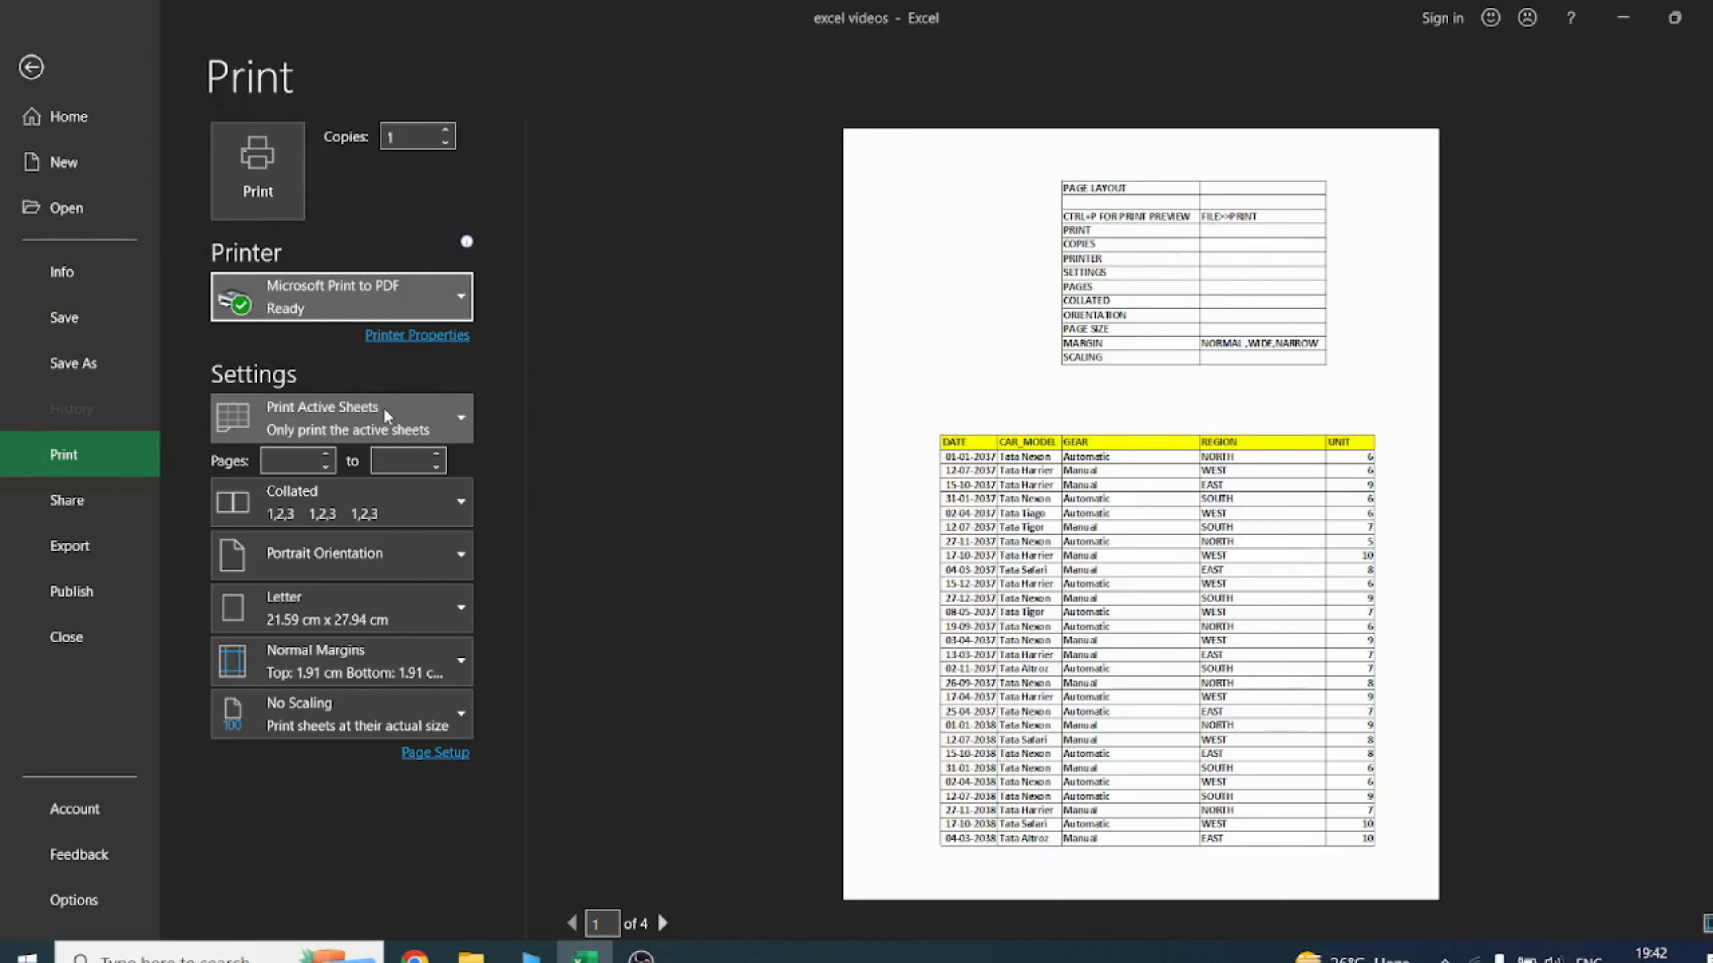
# Step: Preview the printout with Print Entire Workbook as the scope, and switch the scope back to Print Active Sheets
pyautogui.click(462, 419)
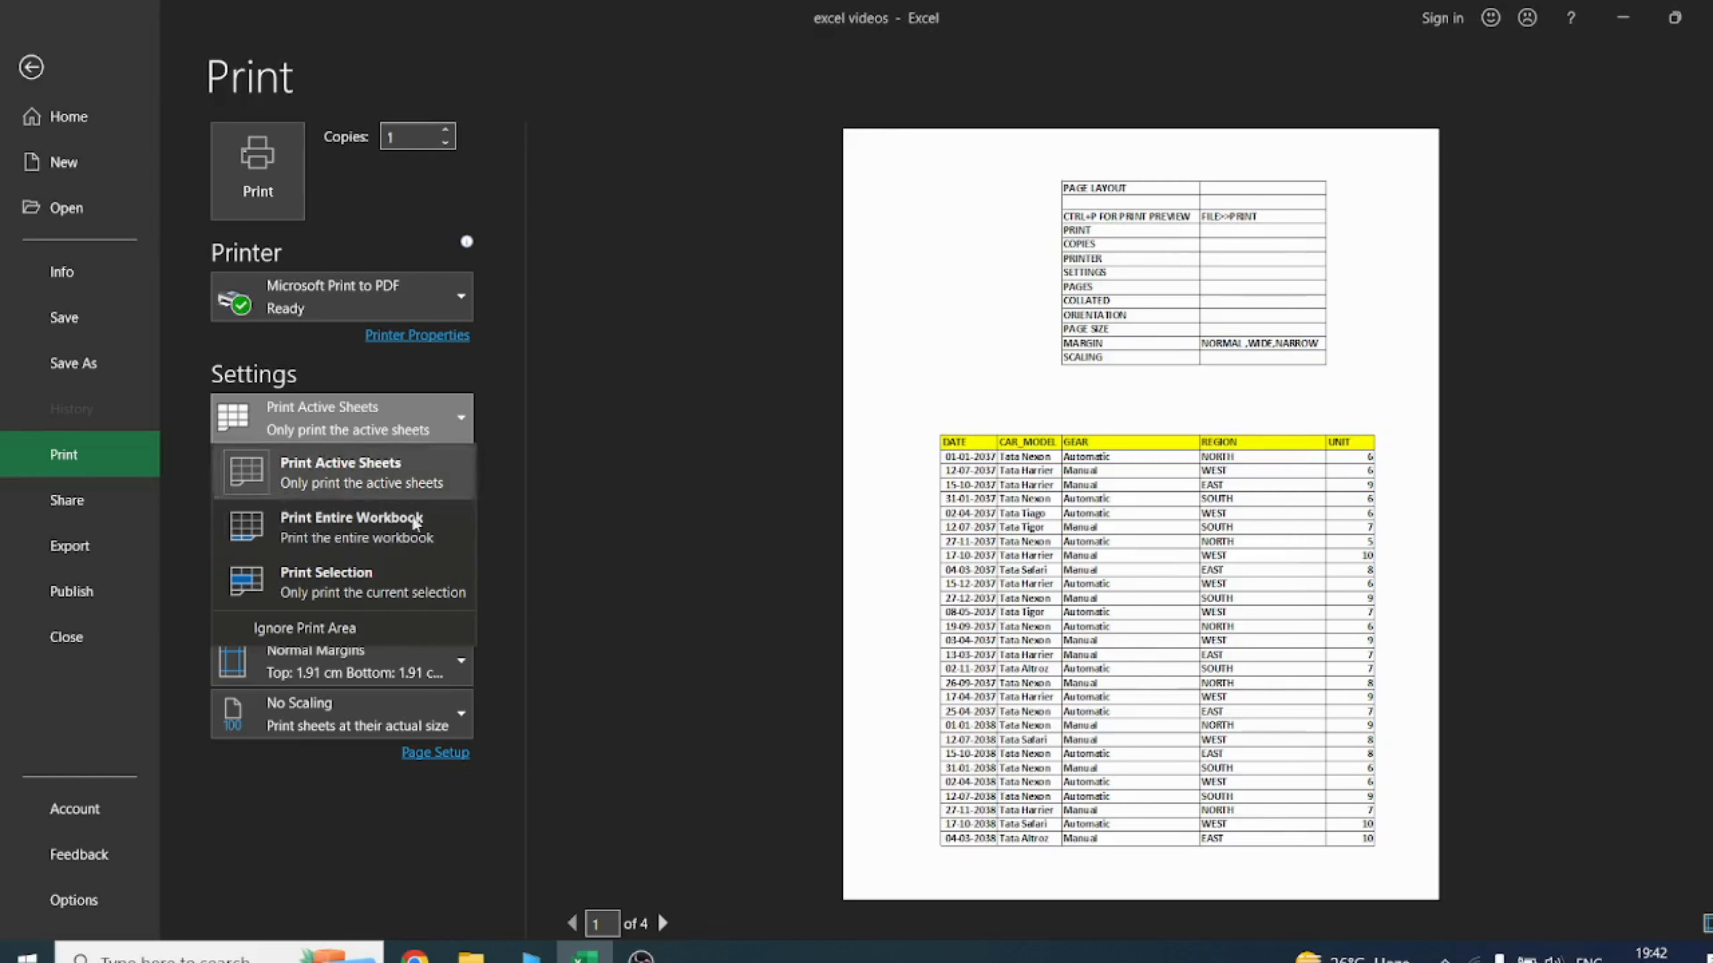
pyautogui.click(354, 524)
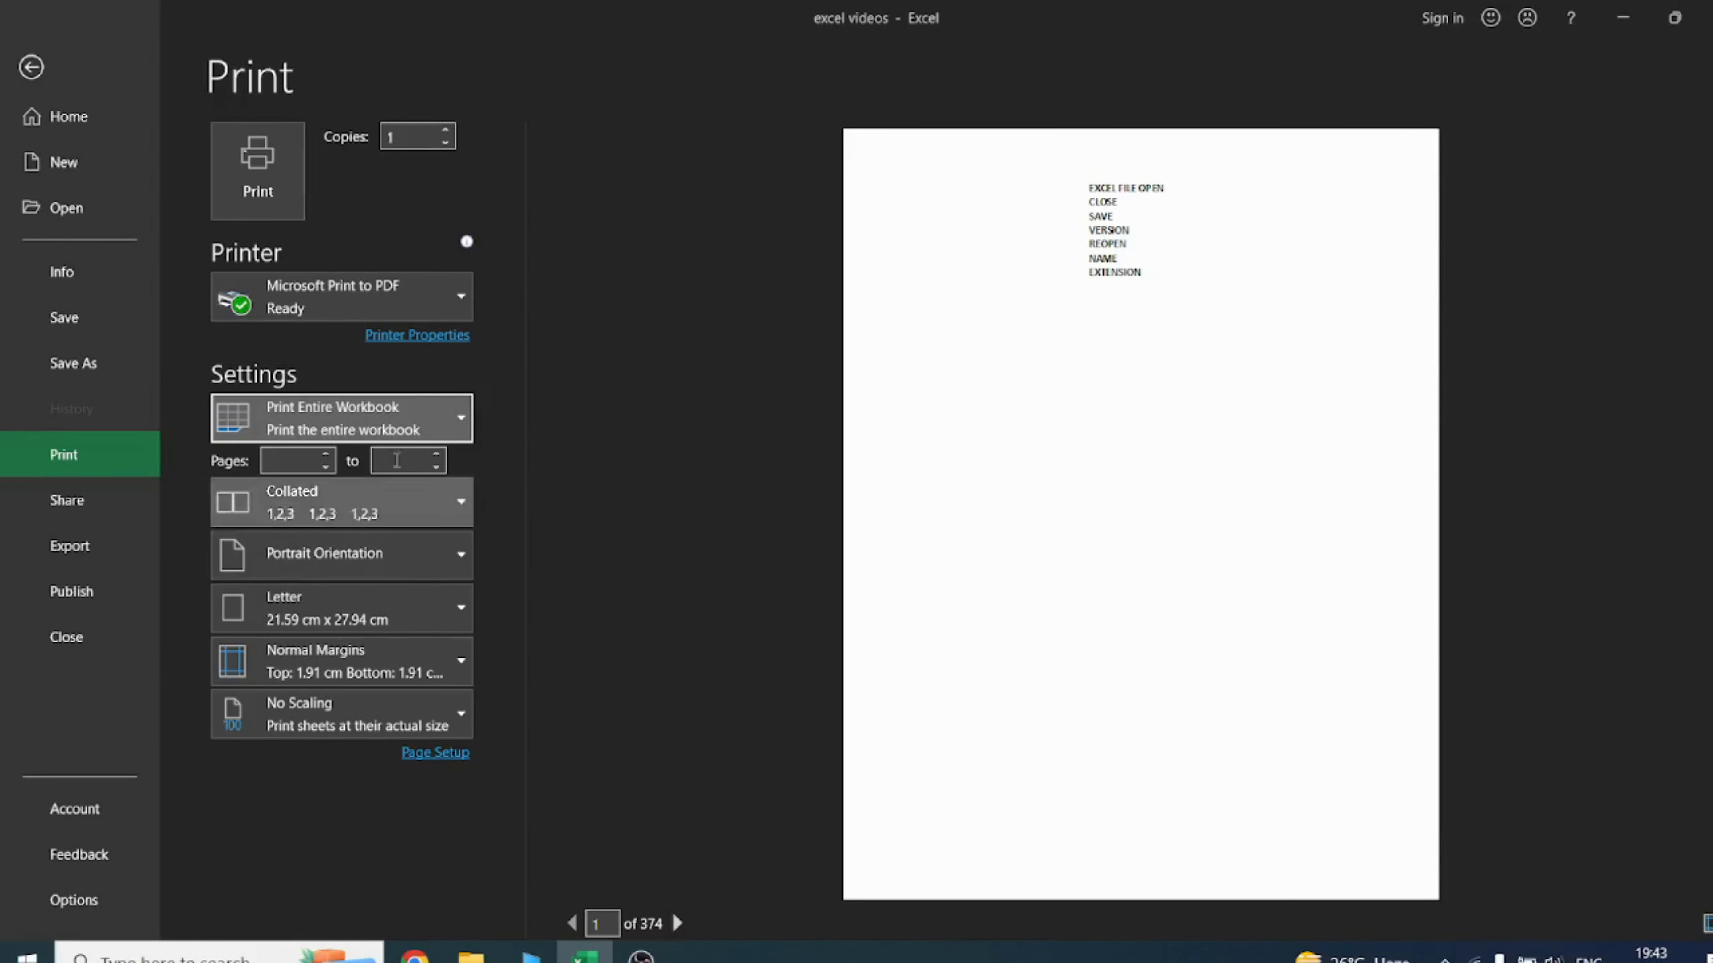
pyautogui.click(435, 427)
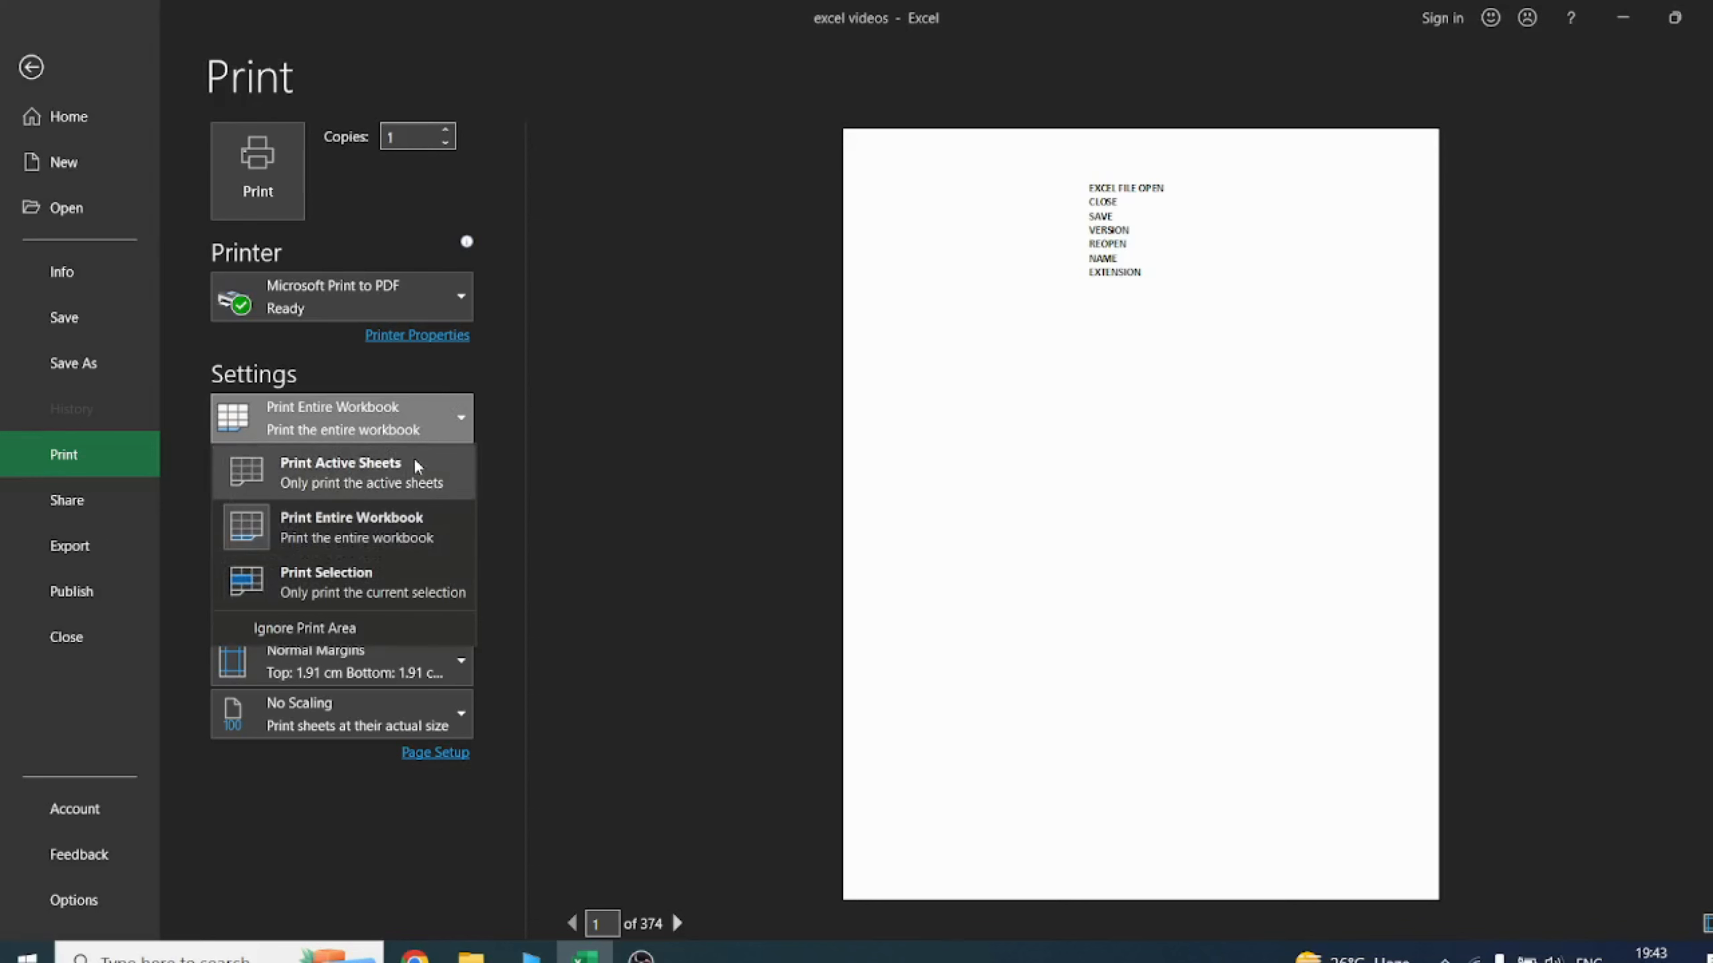
pyautogui.click(328, 476)
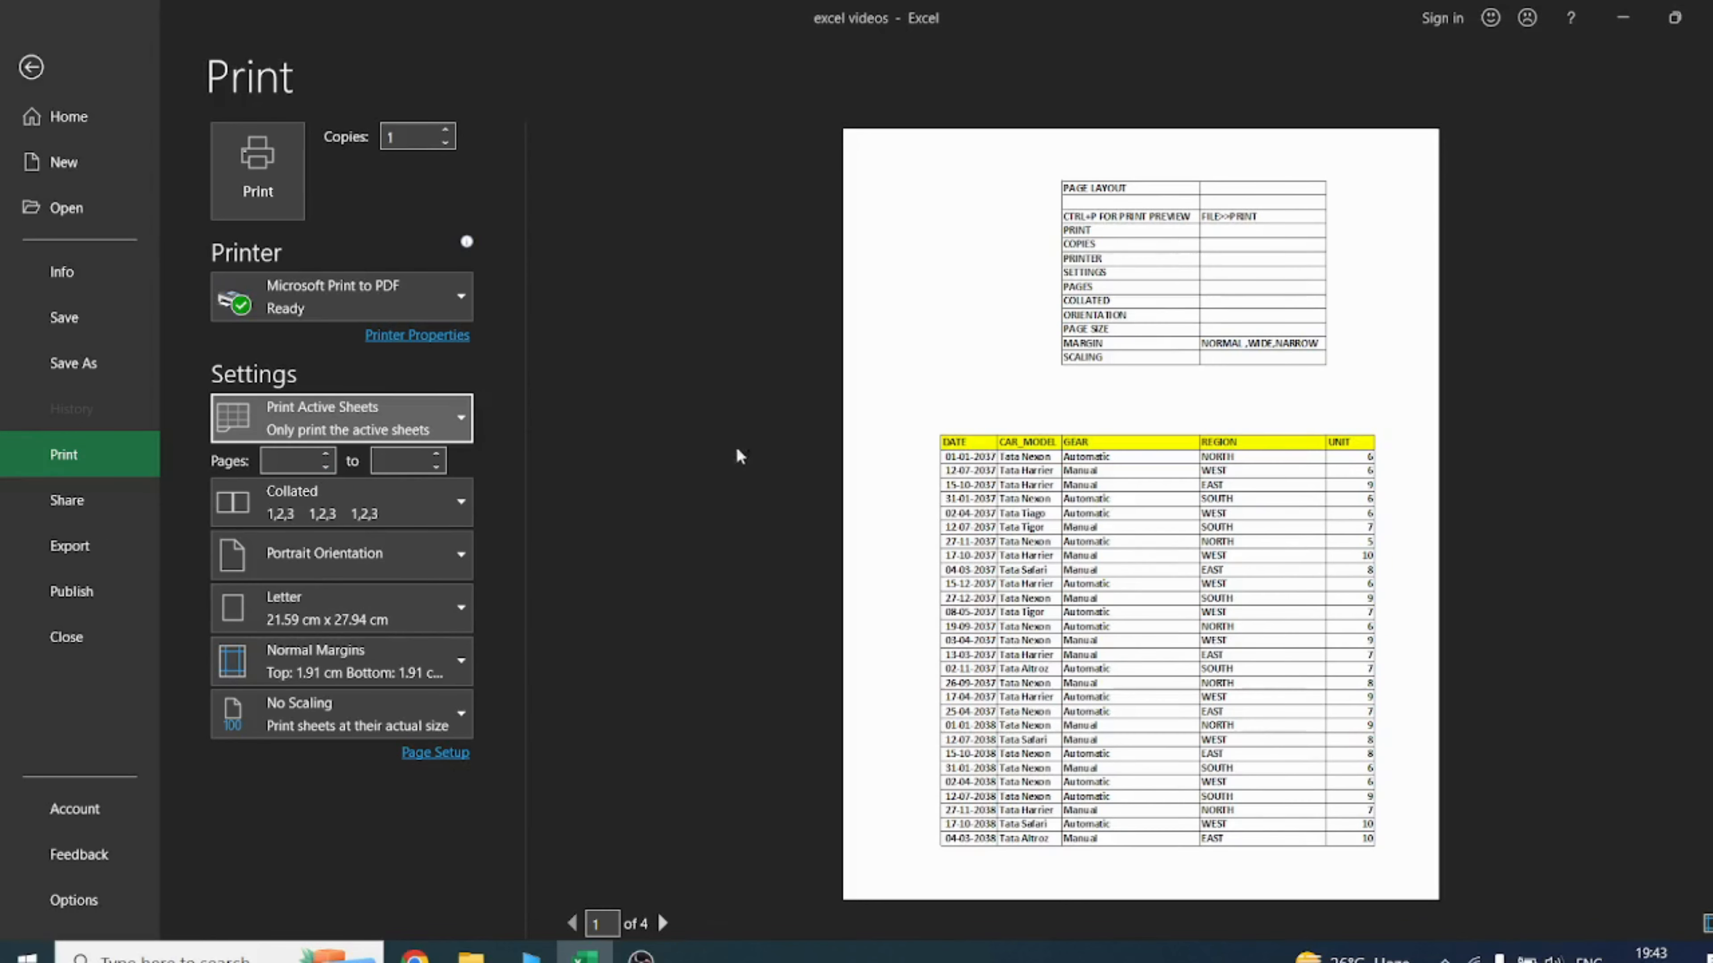
pyautogui.click(386, 440)
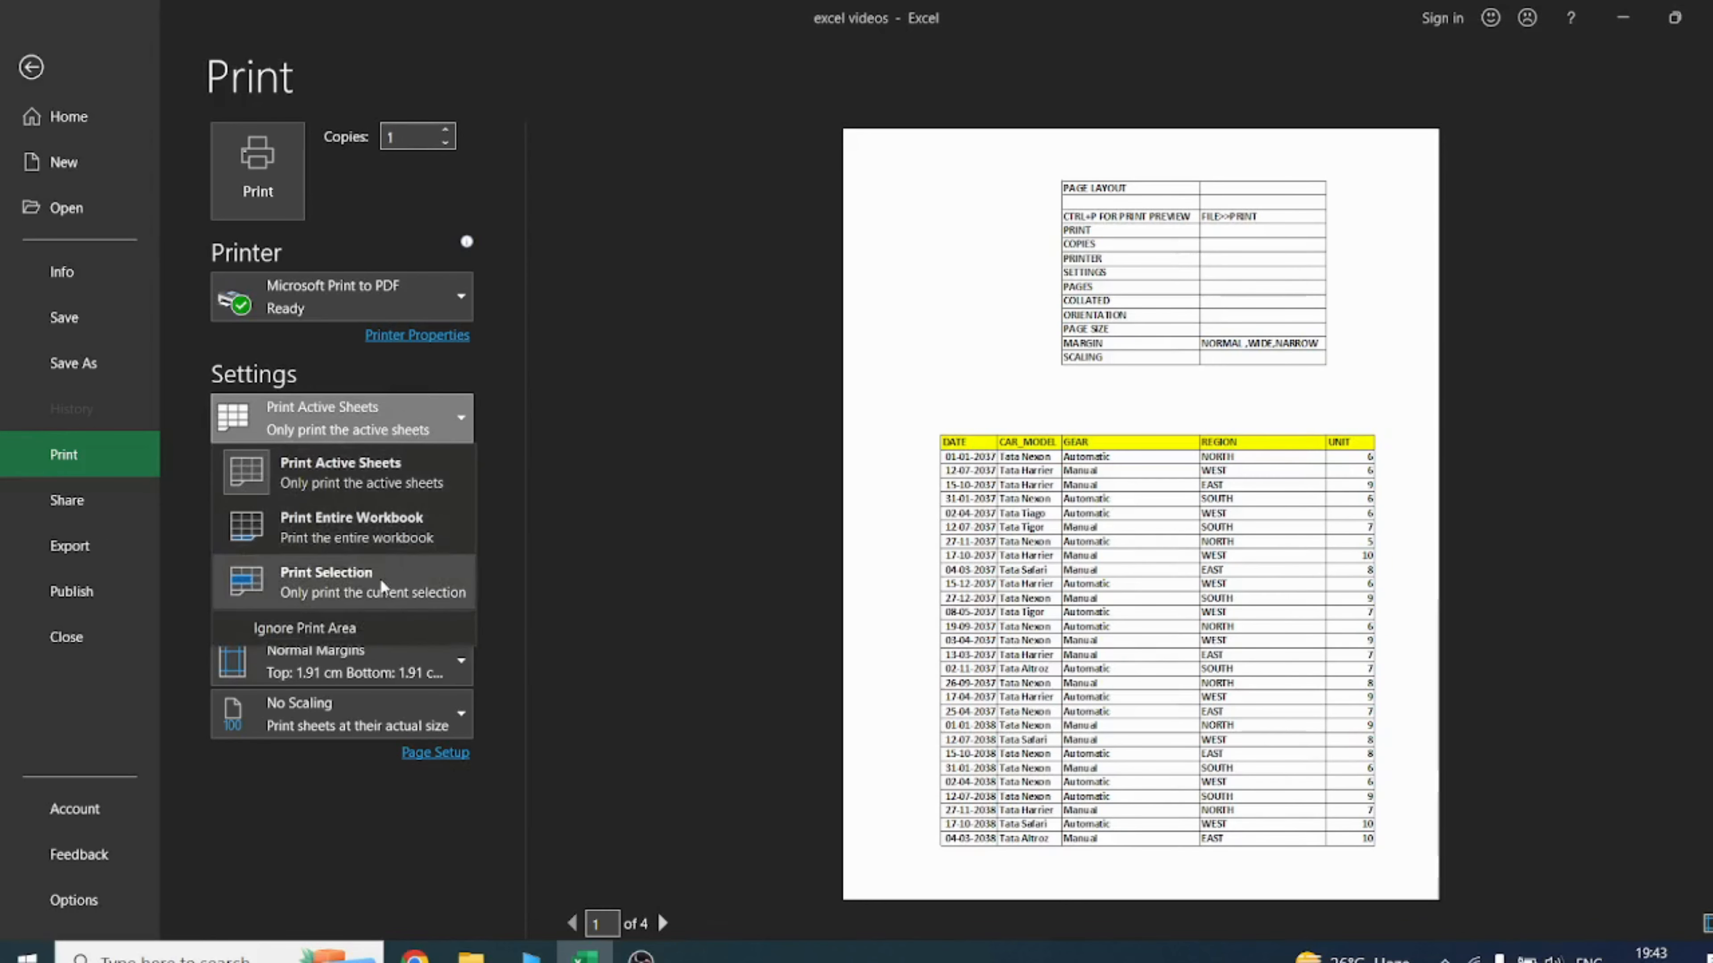
pyautogui.click(649, 451)
pyautogui.click(434, 405)
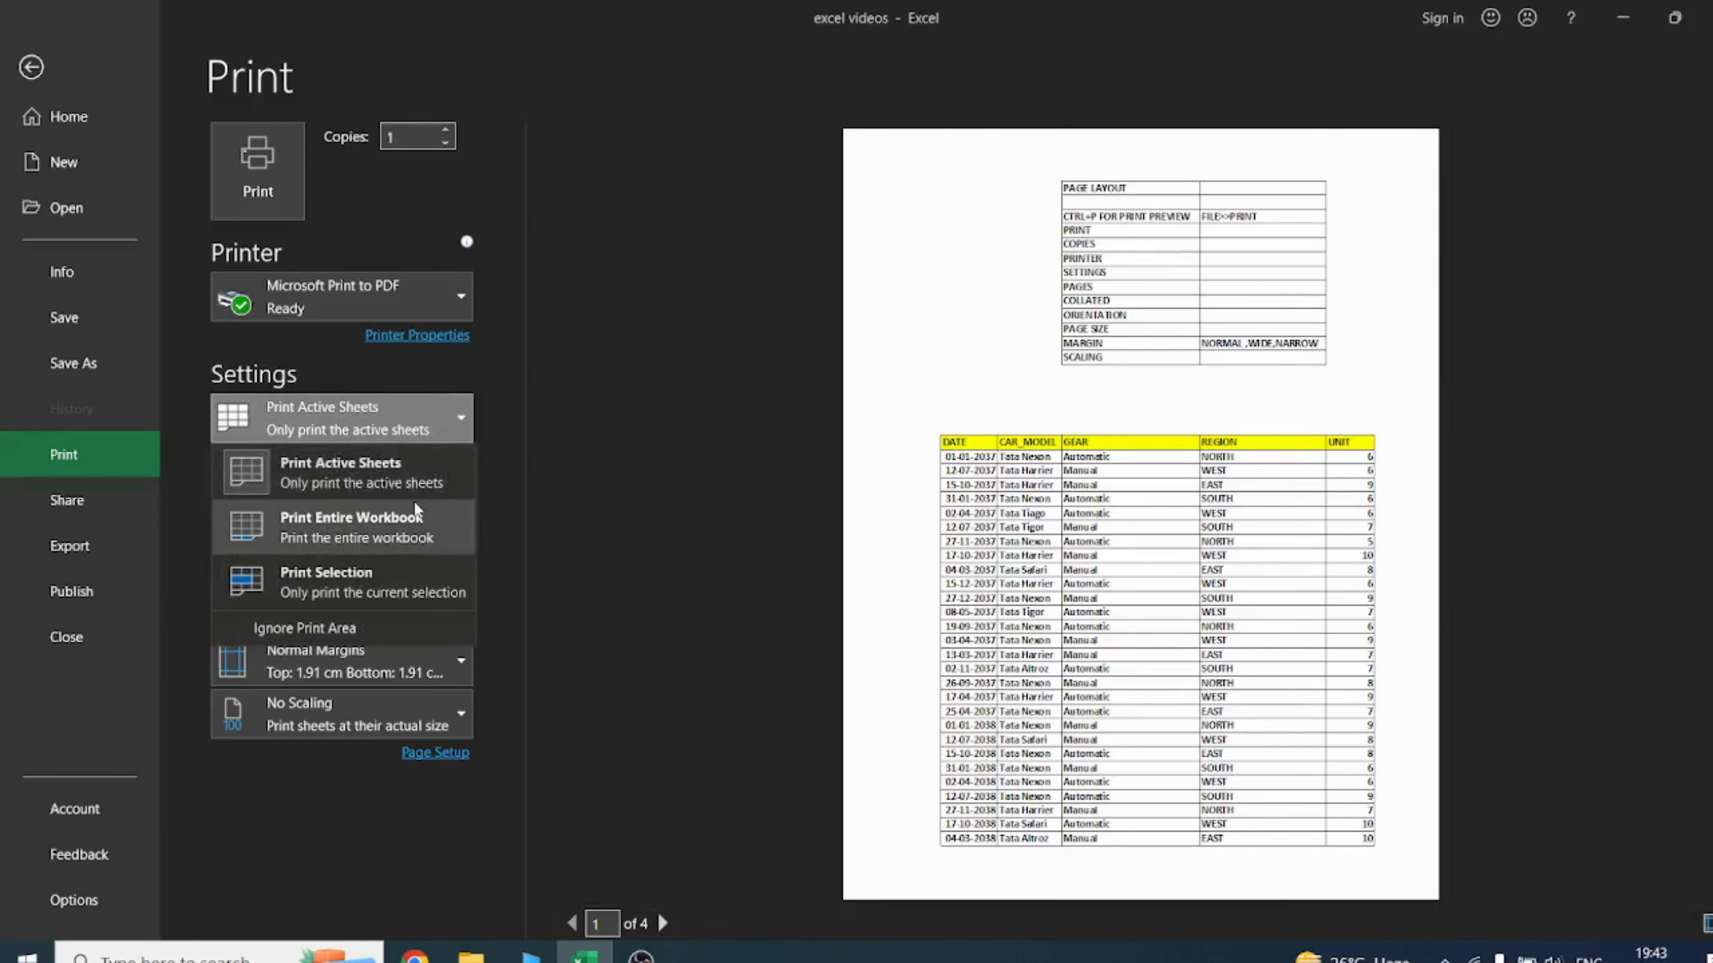
pyautogui.click(607, 411)
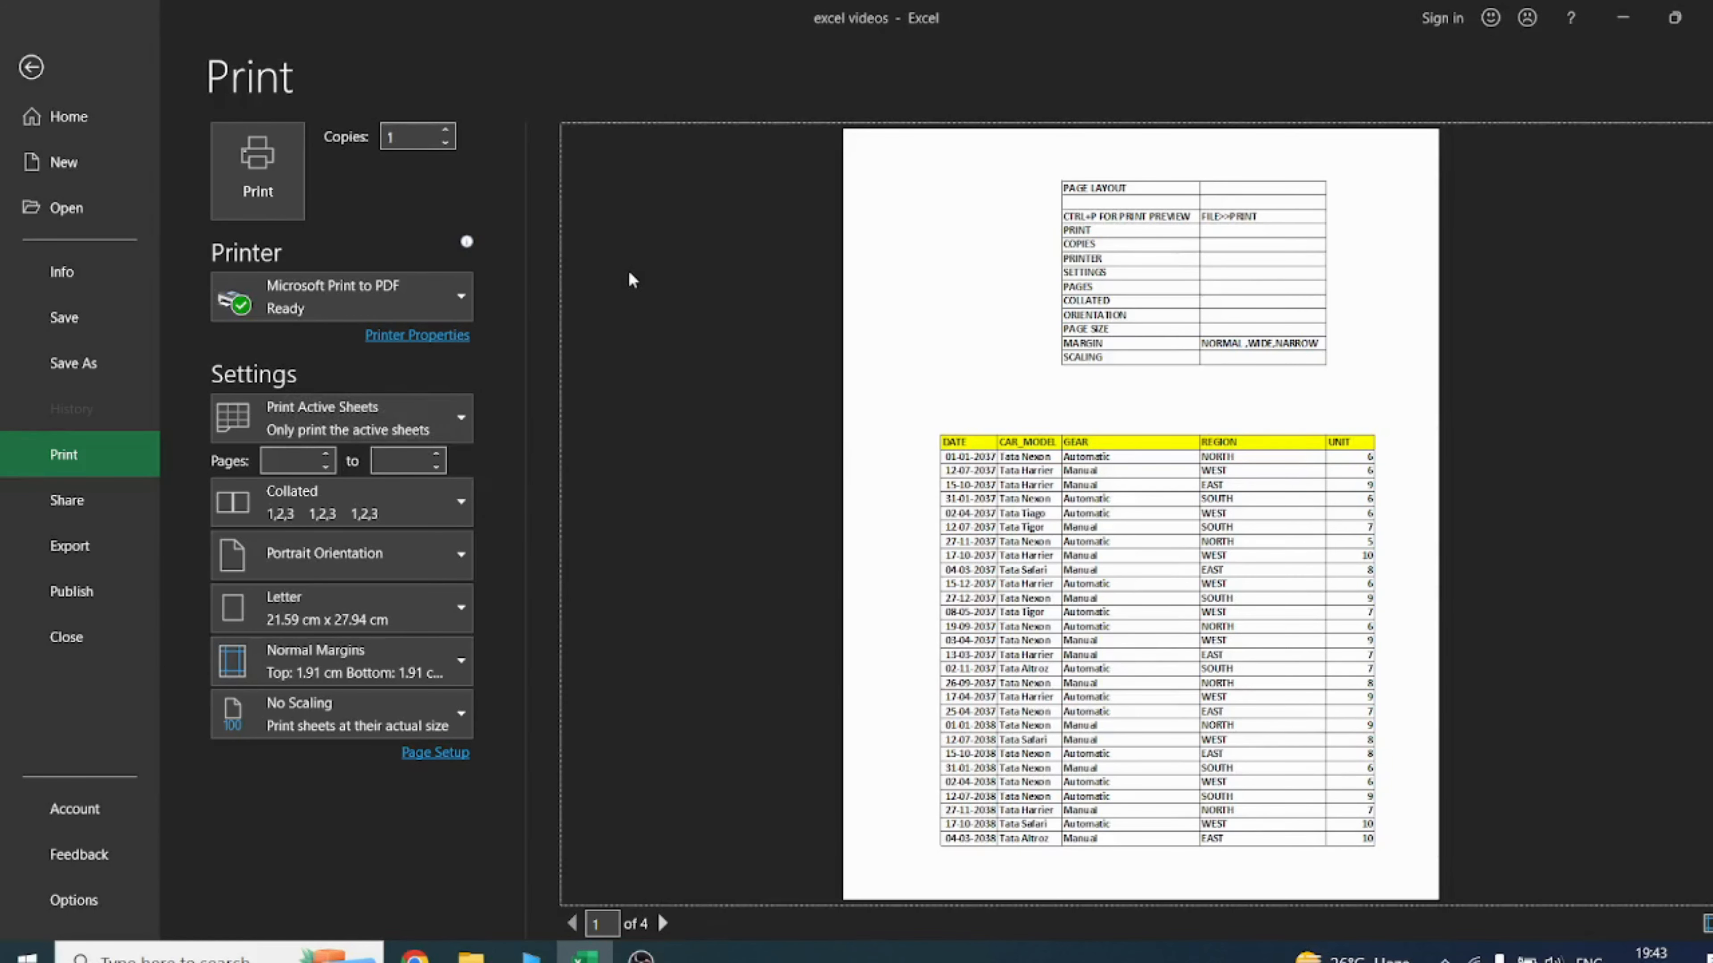
# Step: Select the data range B19:I31 on the sheet and set the print scope to Print Selection
pyautogui.press('Escape')
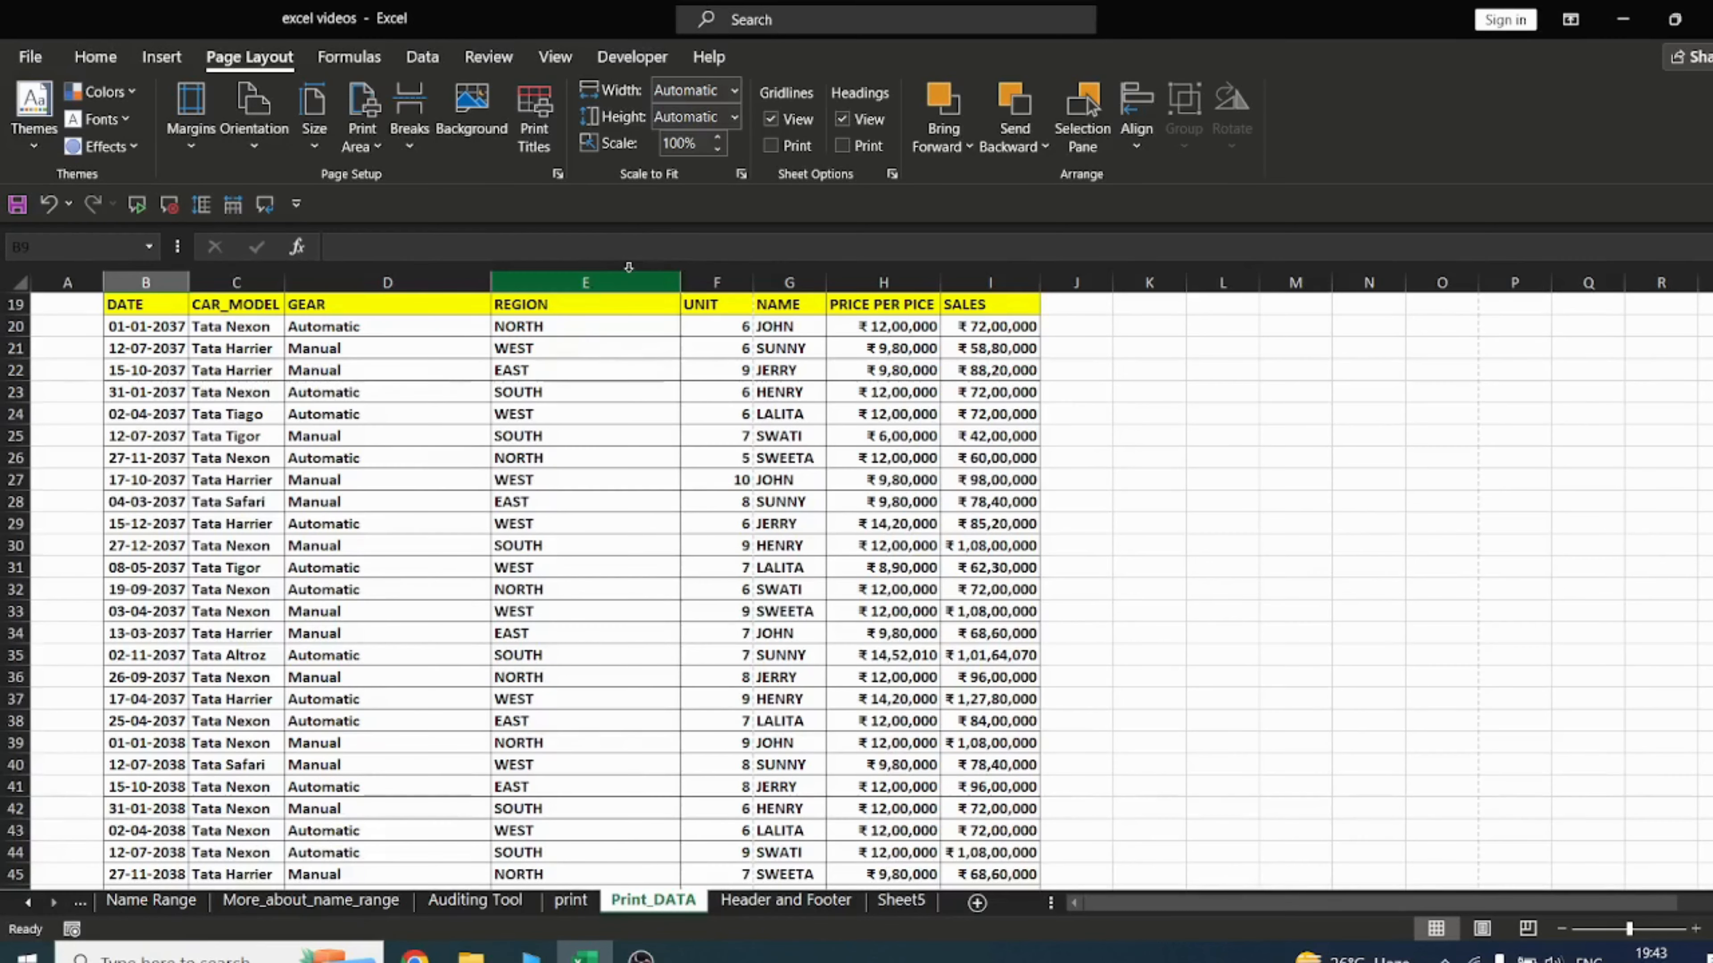
pyautogui.moveTo(134, 307)
pyautogui.mouseDown()
pyautogui.moveTo(149, 421)
pyautogui.moveTo(742, 557)
pyautogui.moveTo(986, 560)
pyautogui.mouseUp()
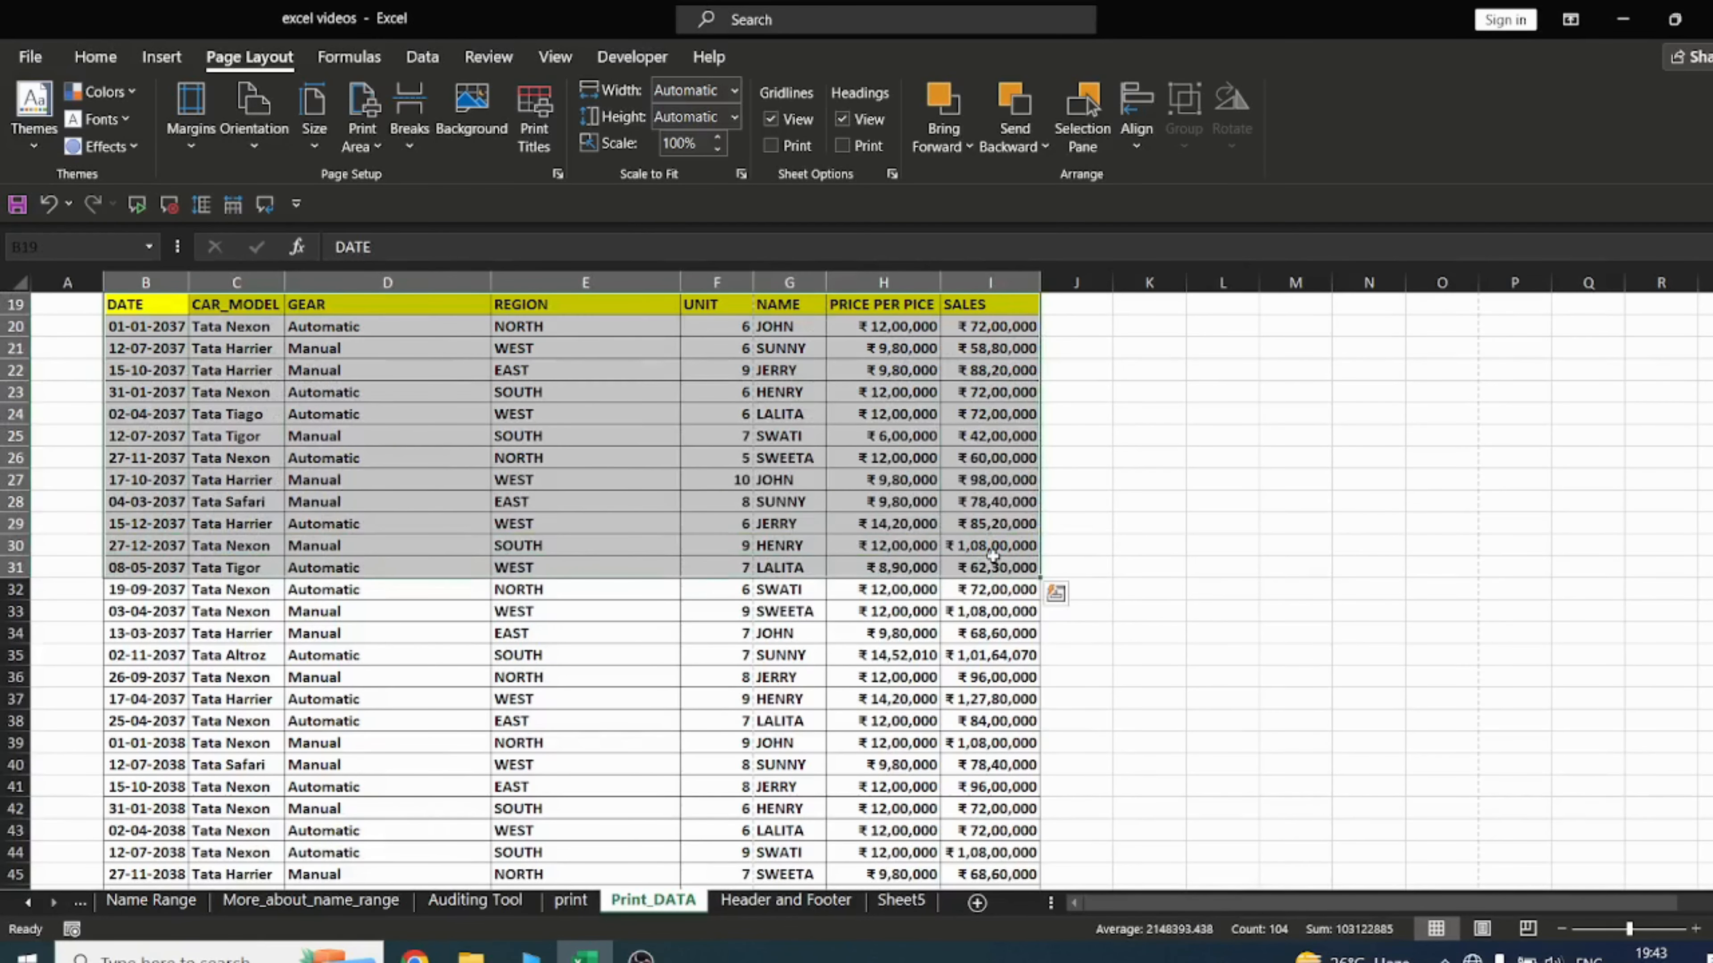
pyautogui.hotkey('ctrl', 'p')
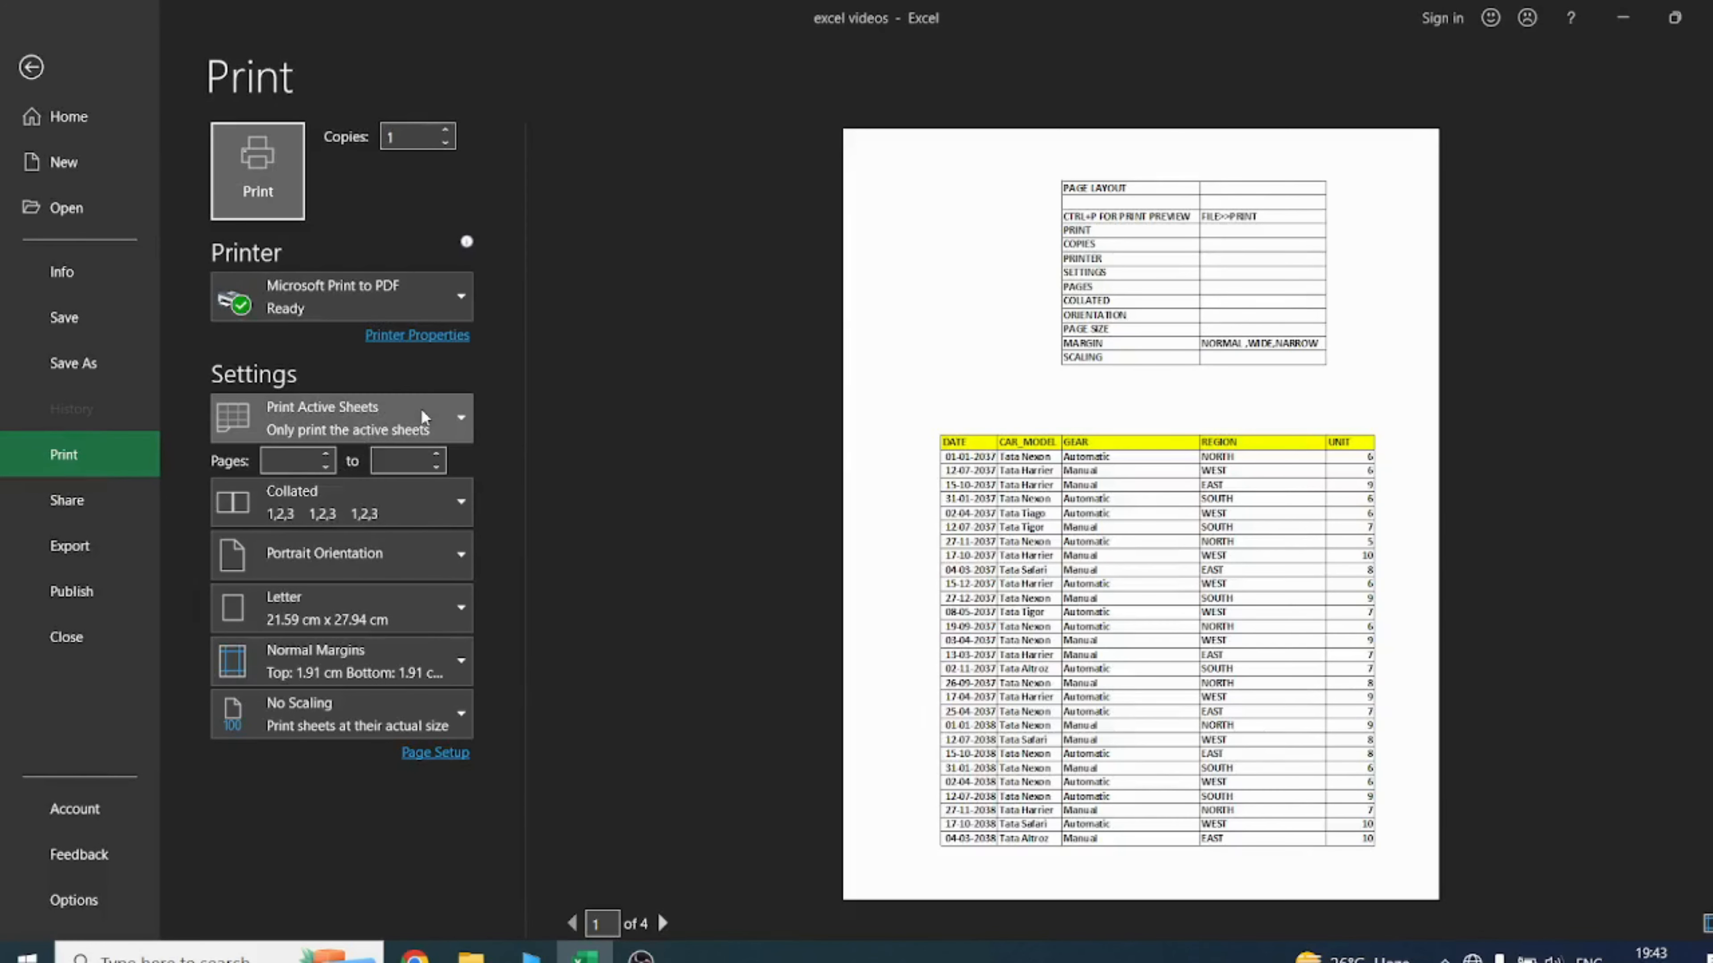
pyautogui.click(432, 413)
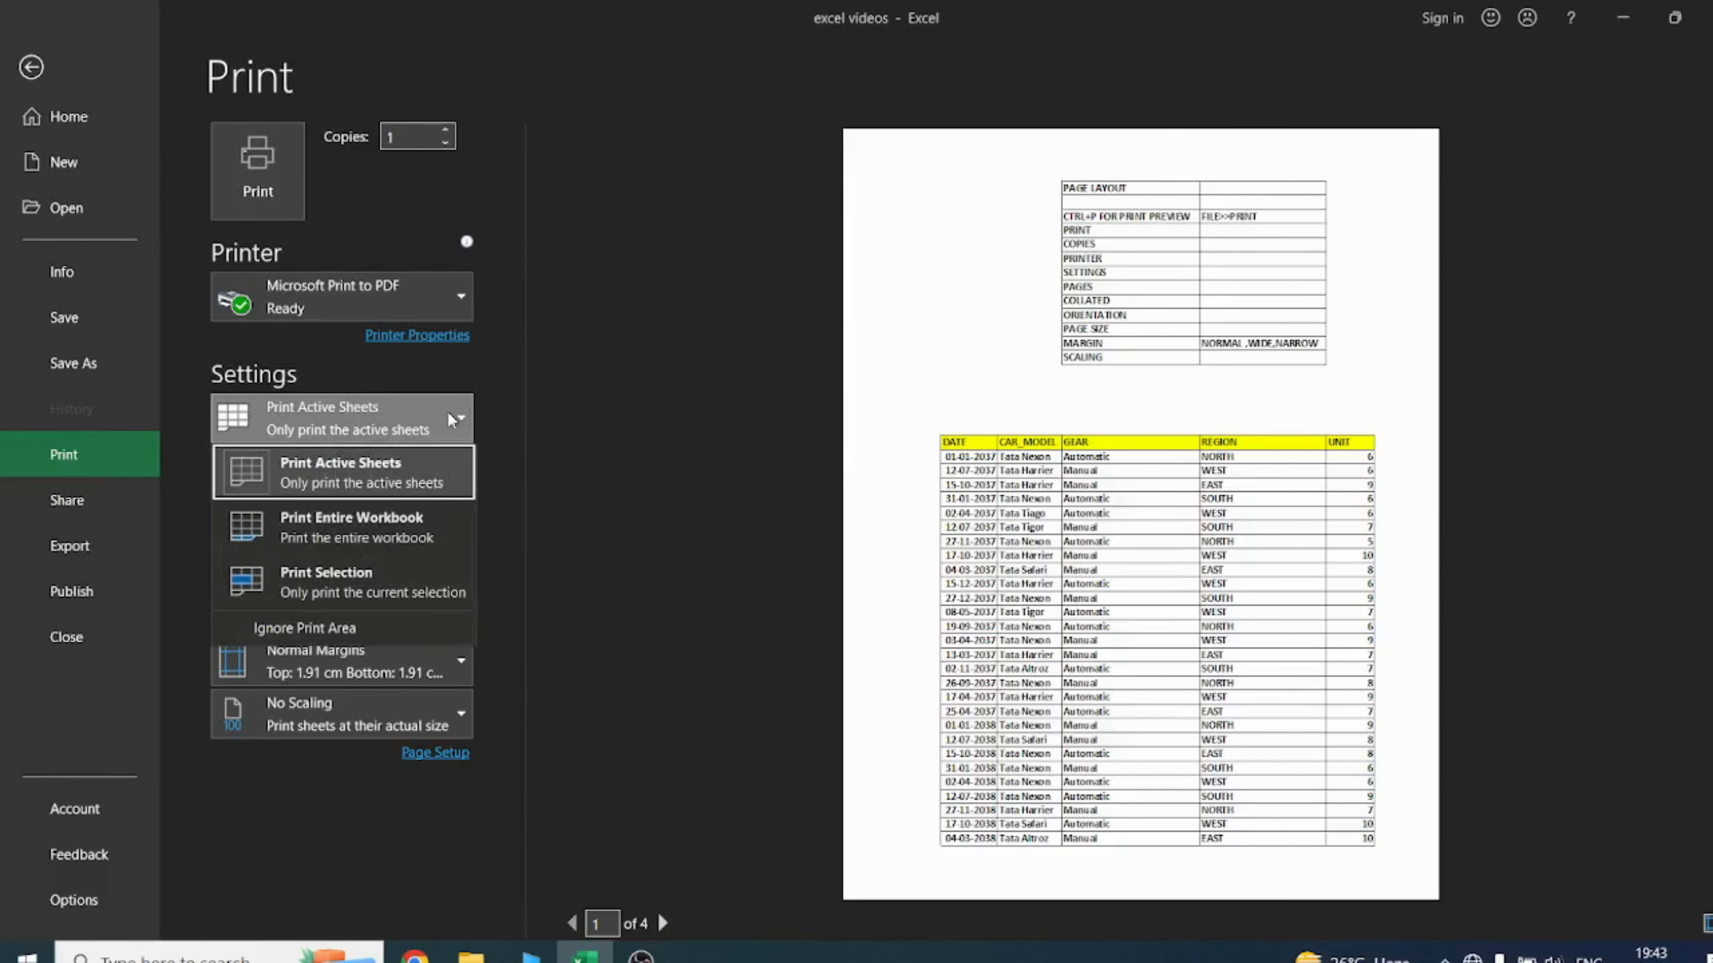
pyautogui.click(314, 578)
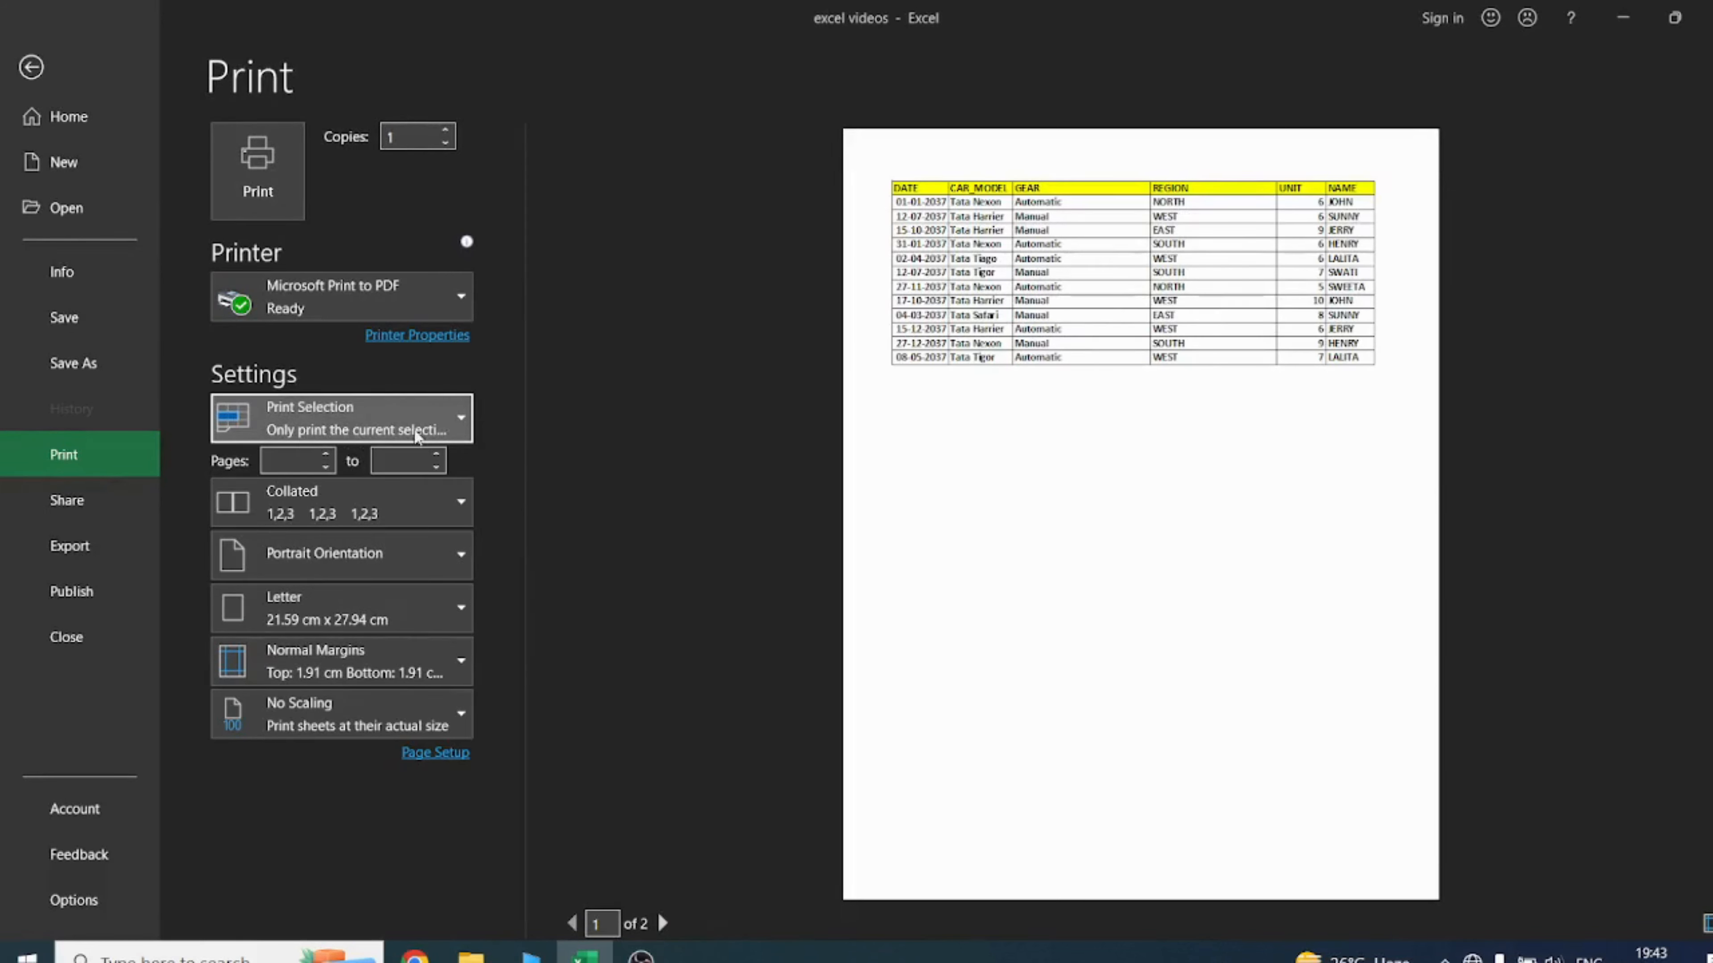
# Step: Look through the pages of the print preview for the selected range and return to the sheet
pyautogui.click(462, 420)
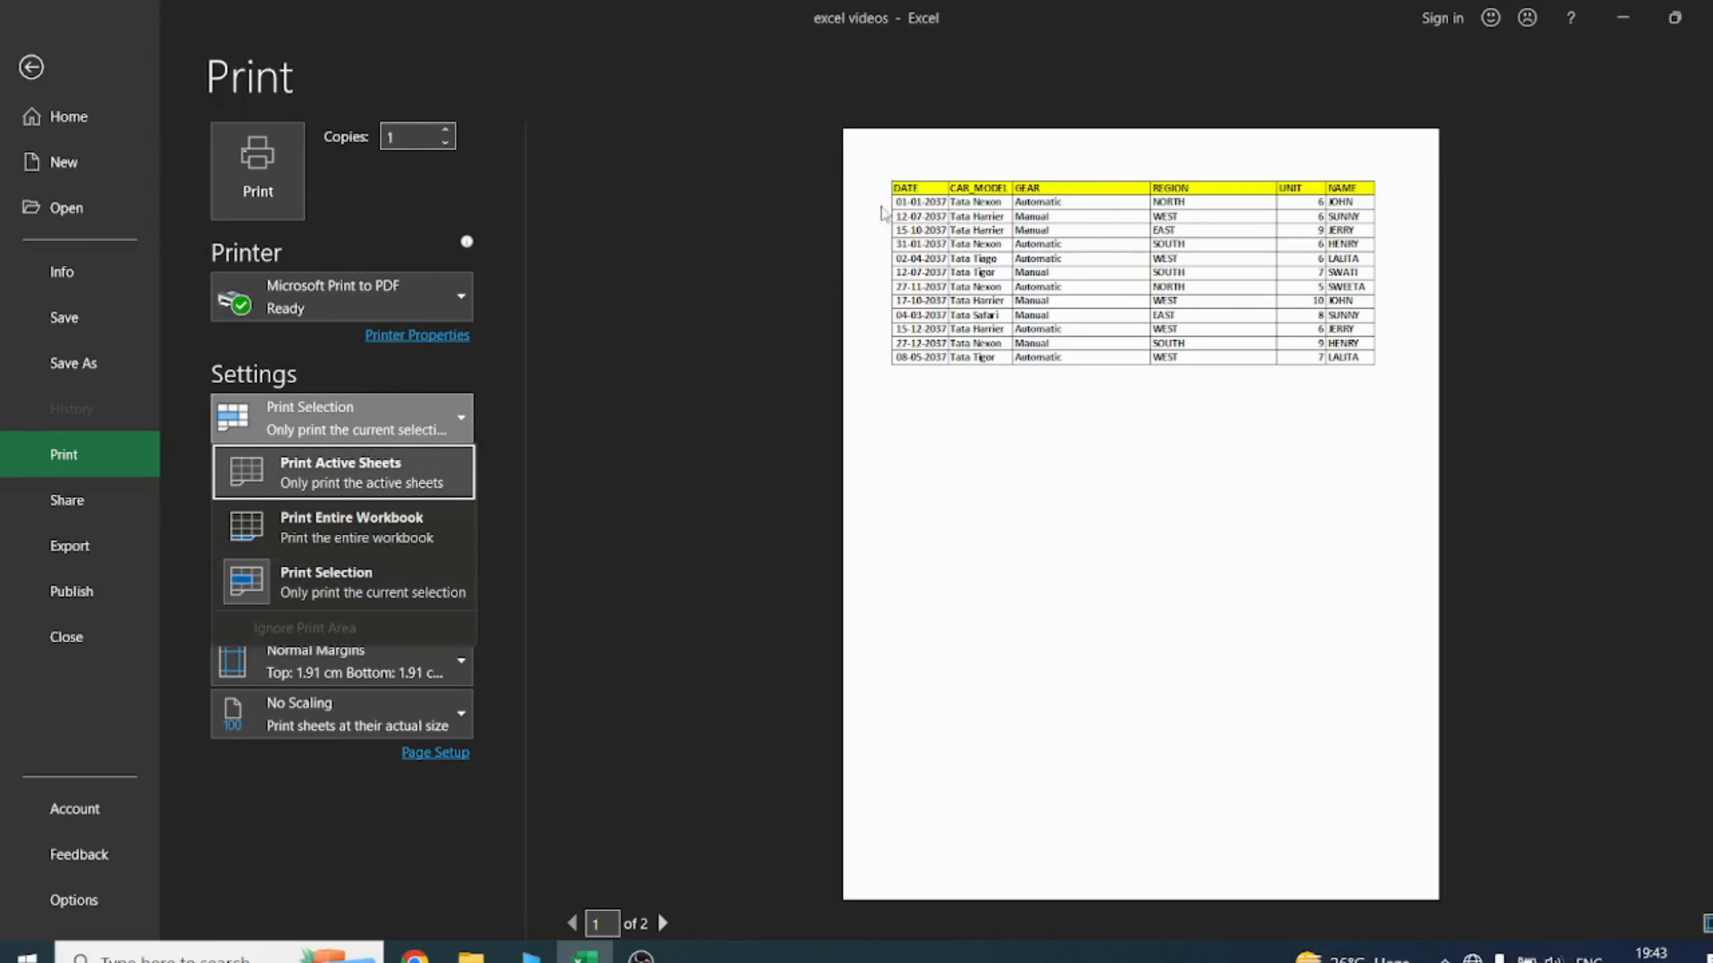
pyautogui.click(671, 921)
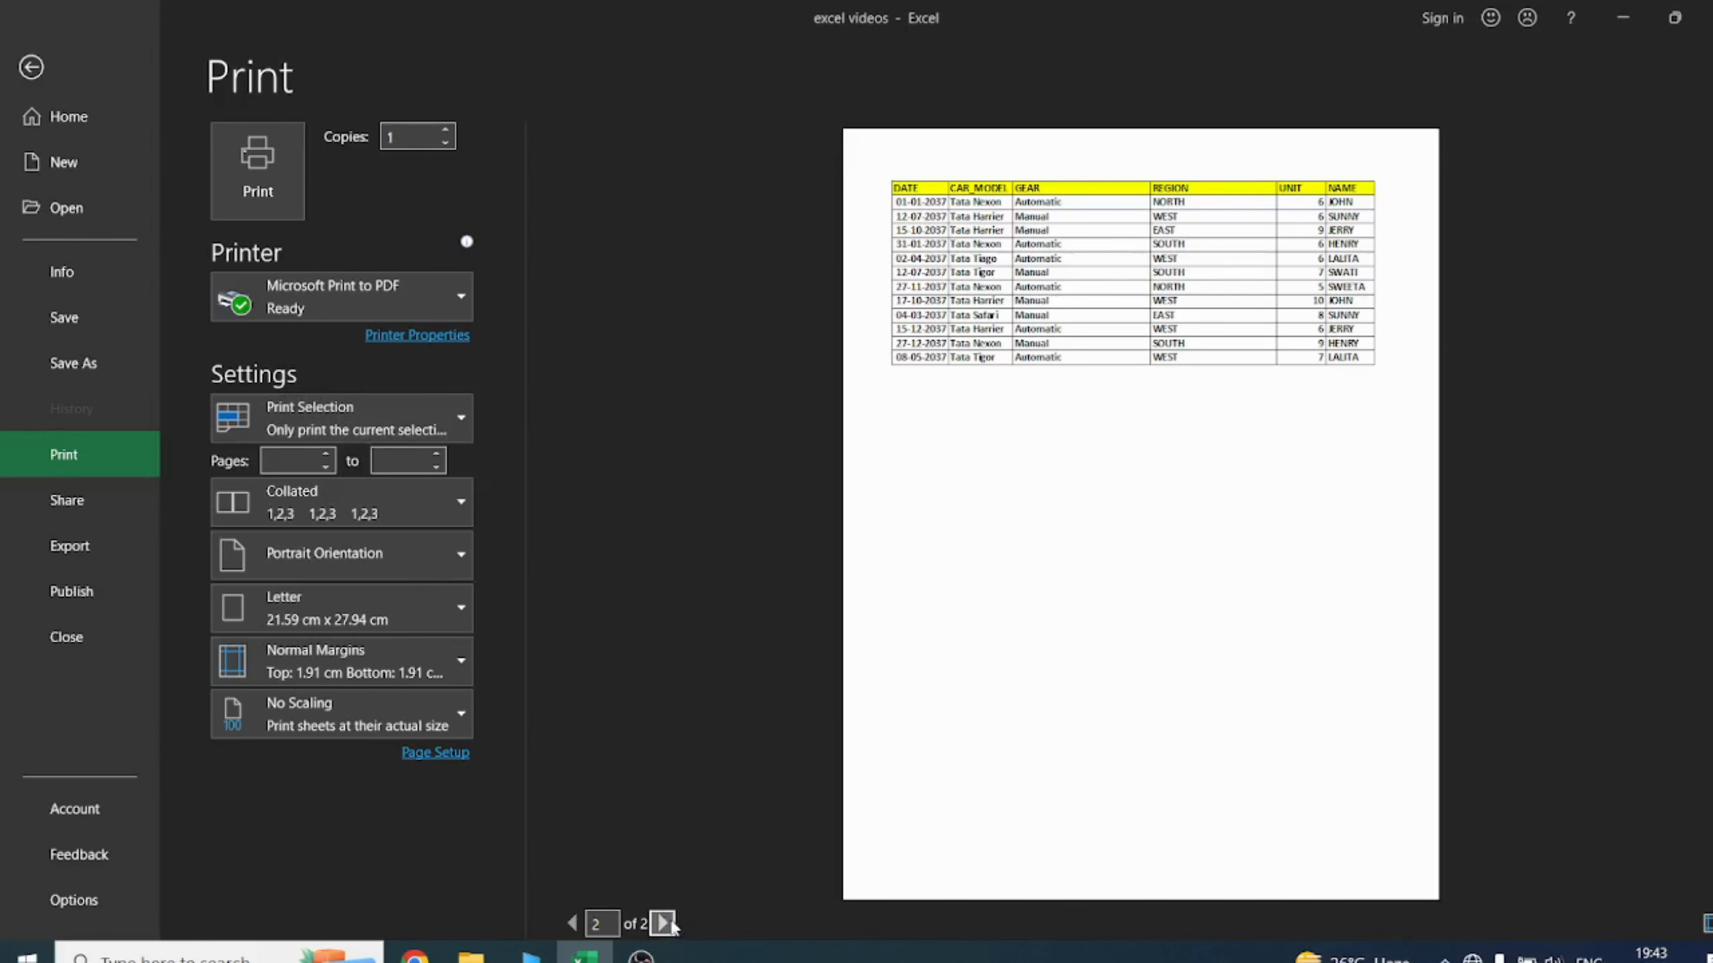
pyautogui.click(664, 922)
pyautogui.click(571, 923)
pyautogui.press('Escape')
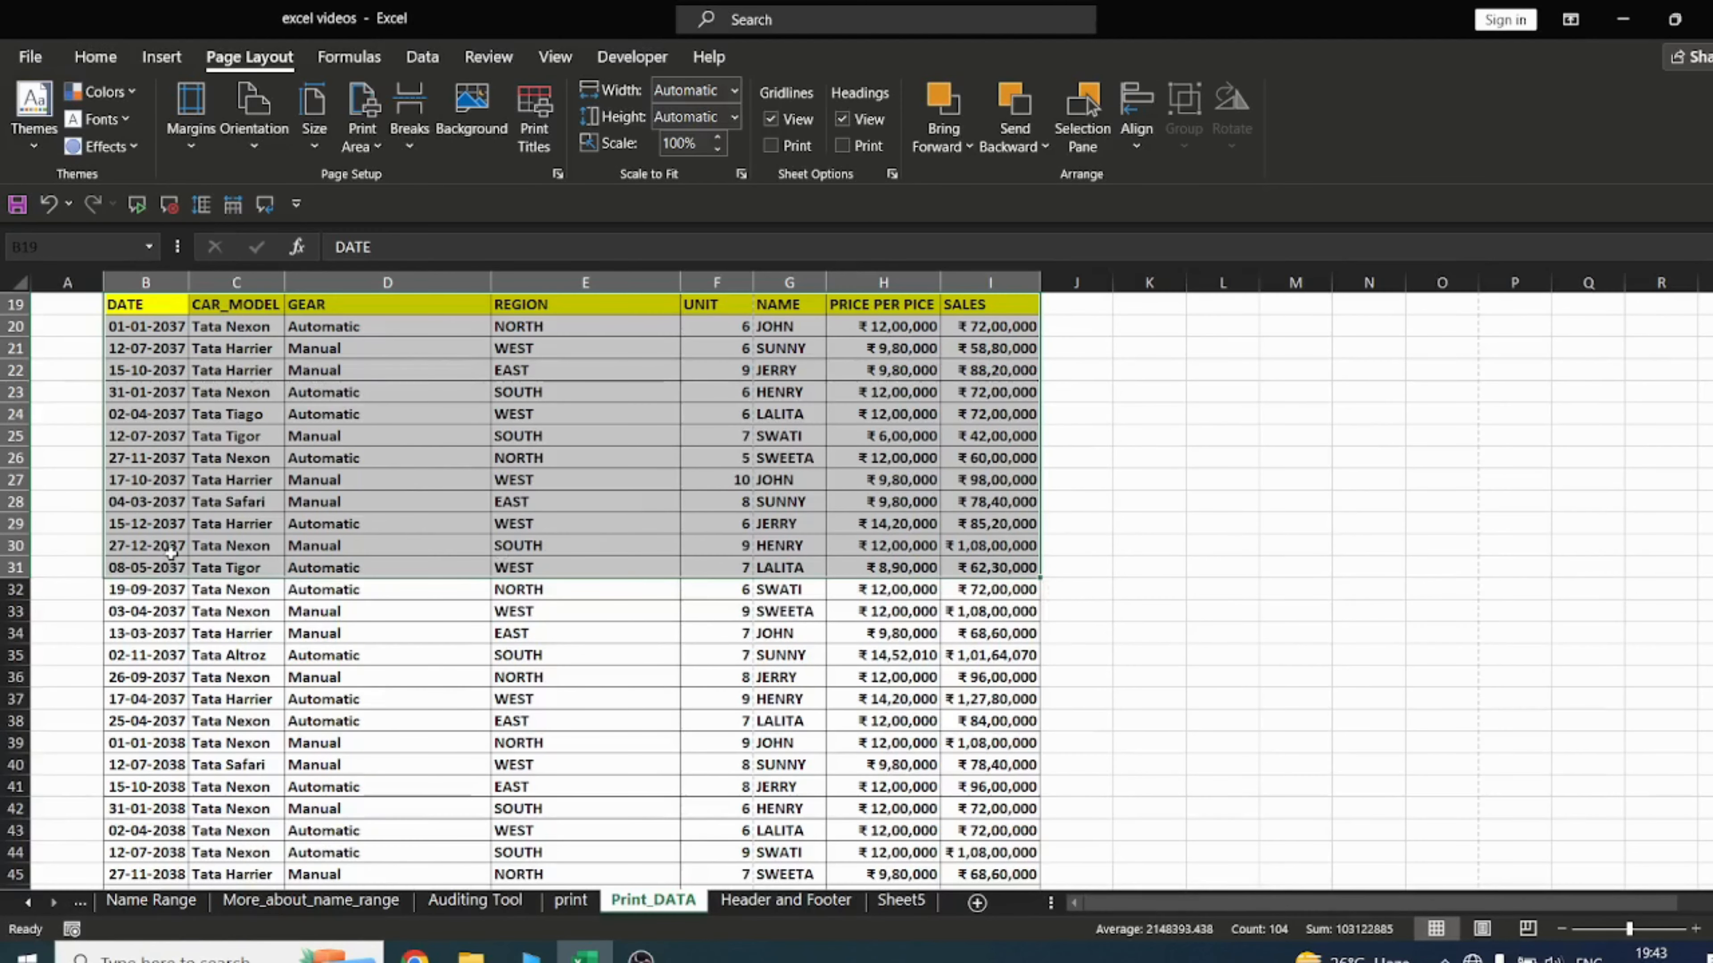
pyautogui.hotkey('ctrl', 'p')
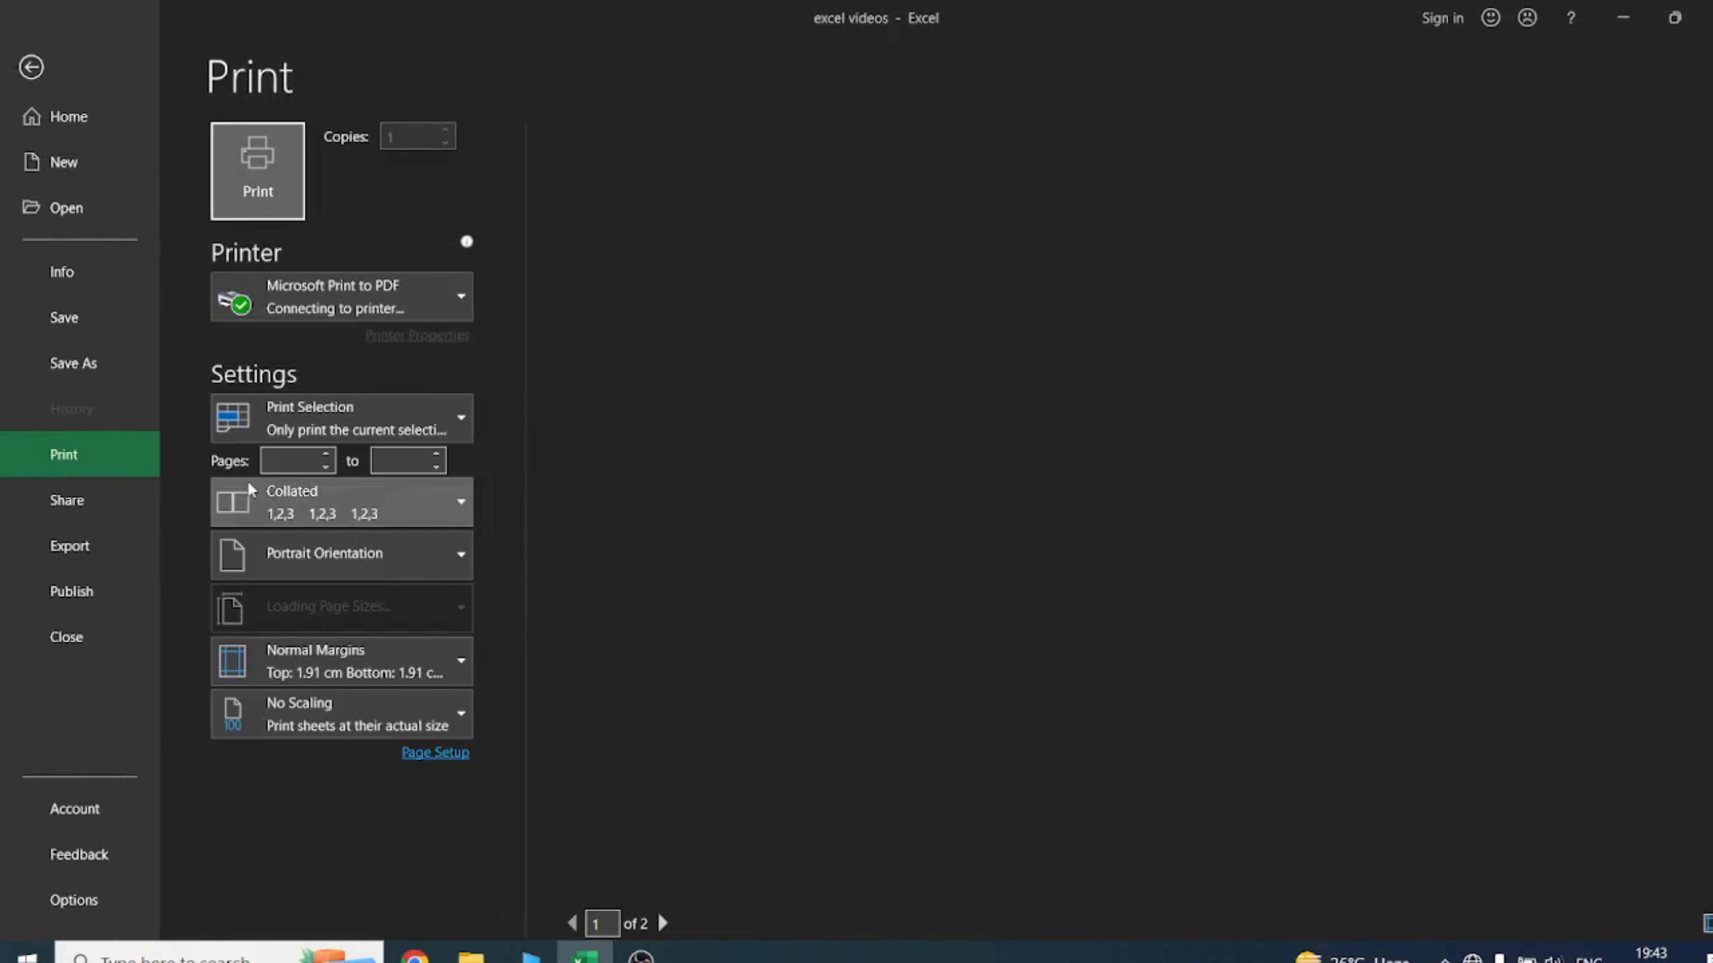
pyautogui.press('Escape')
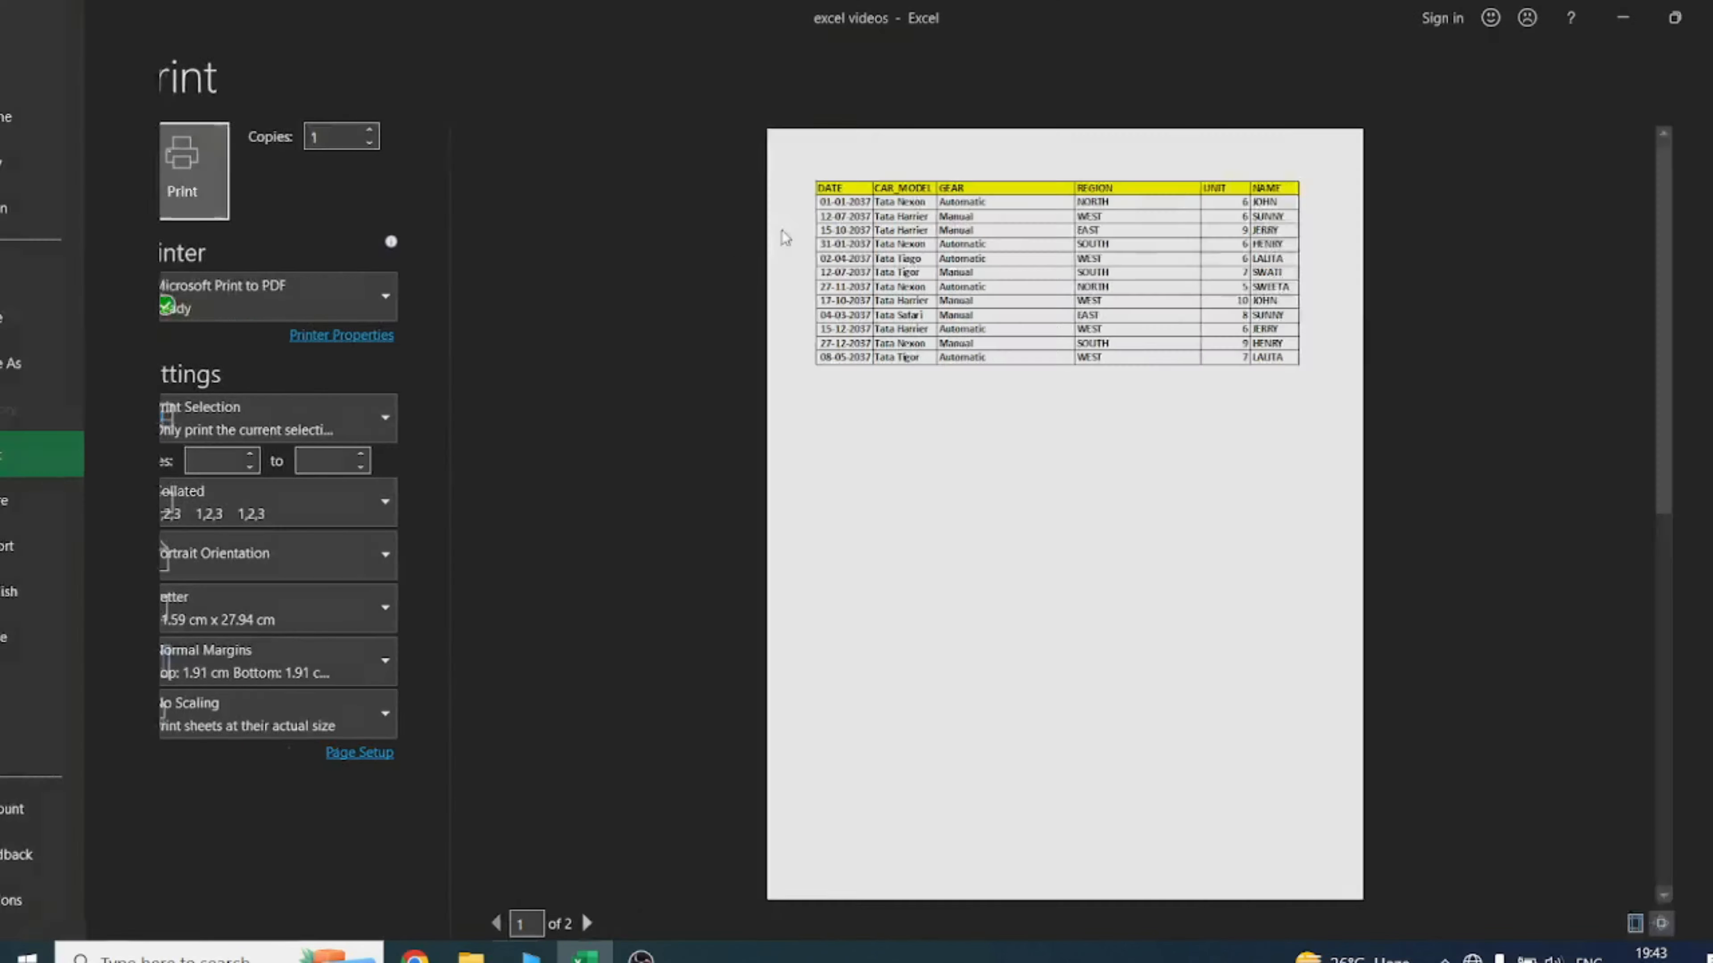
# Step: Select the car model and gear entries in C20:D42 and preview them with the Print Selection scope
pyautogui.click(566, 418)
pyautogui.moveTo(222, 322); pyautogui.dragTo(375, 809)
pyautogui.hotkey('ctrl', 'p')
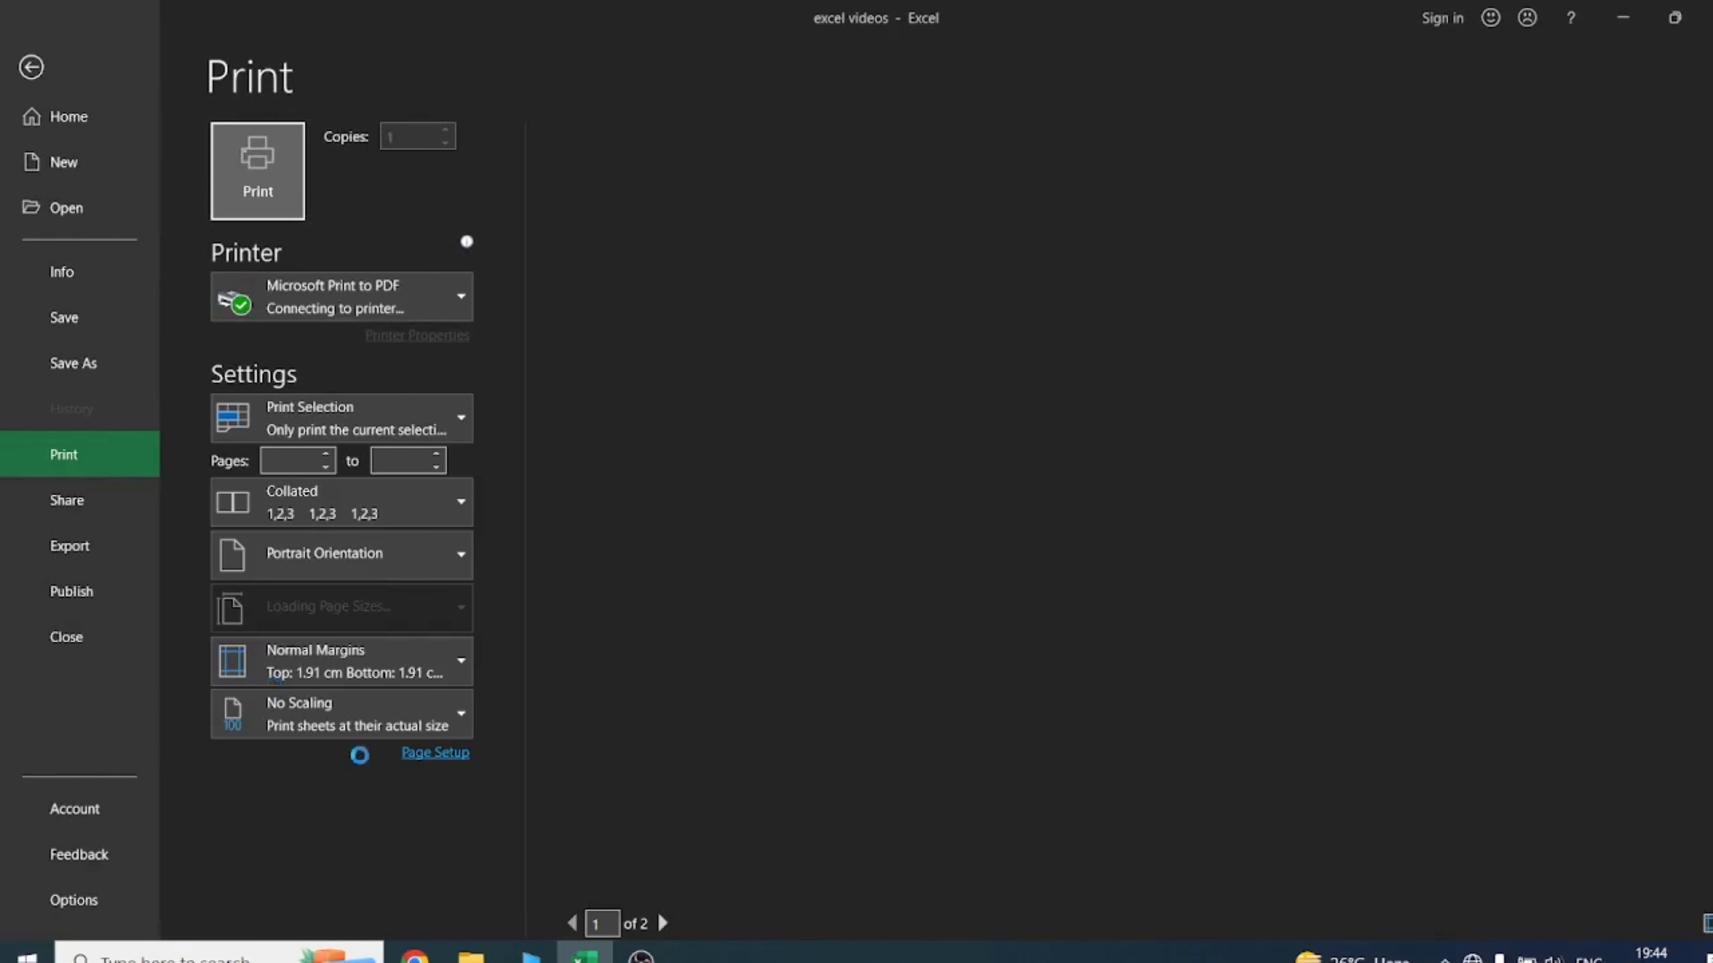
pyautogui.click(430, 418)
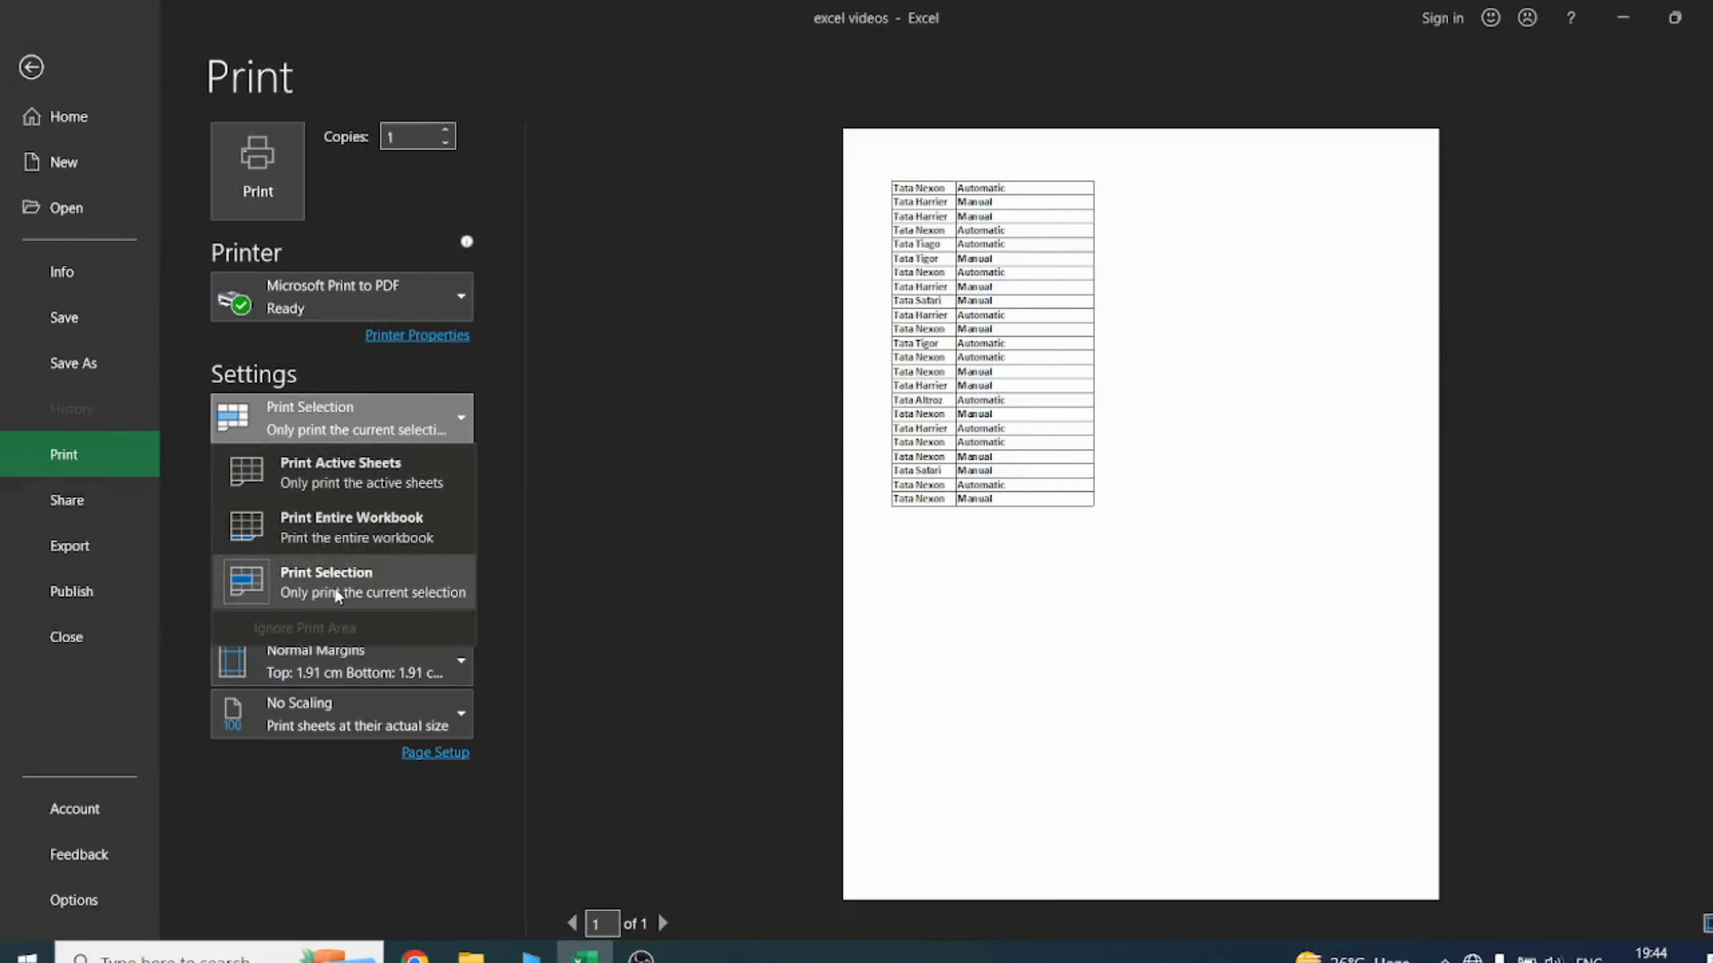
pyautogui.click(447, 417)
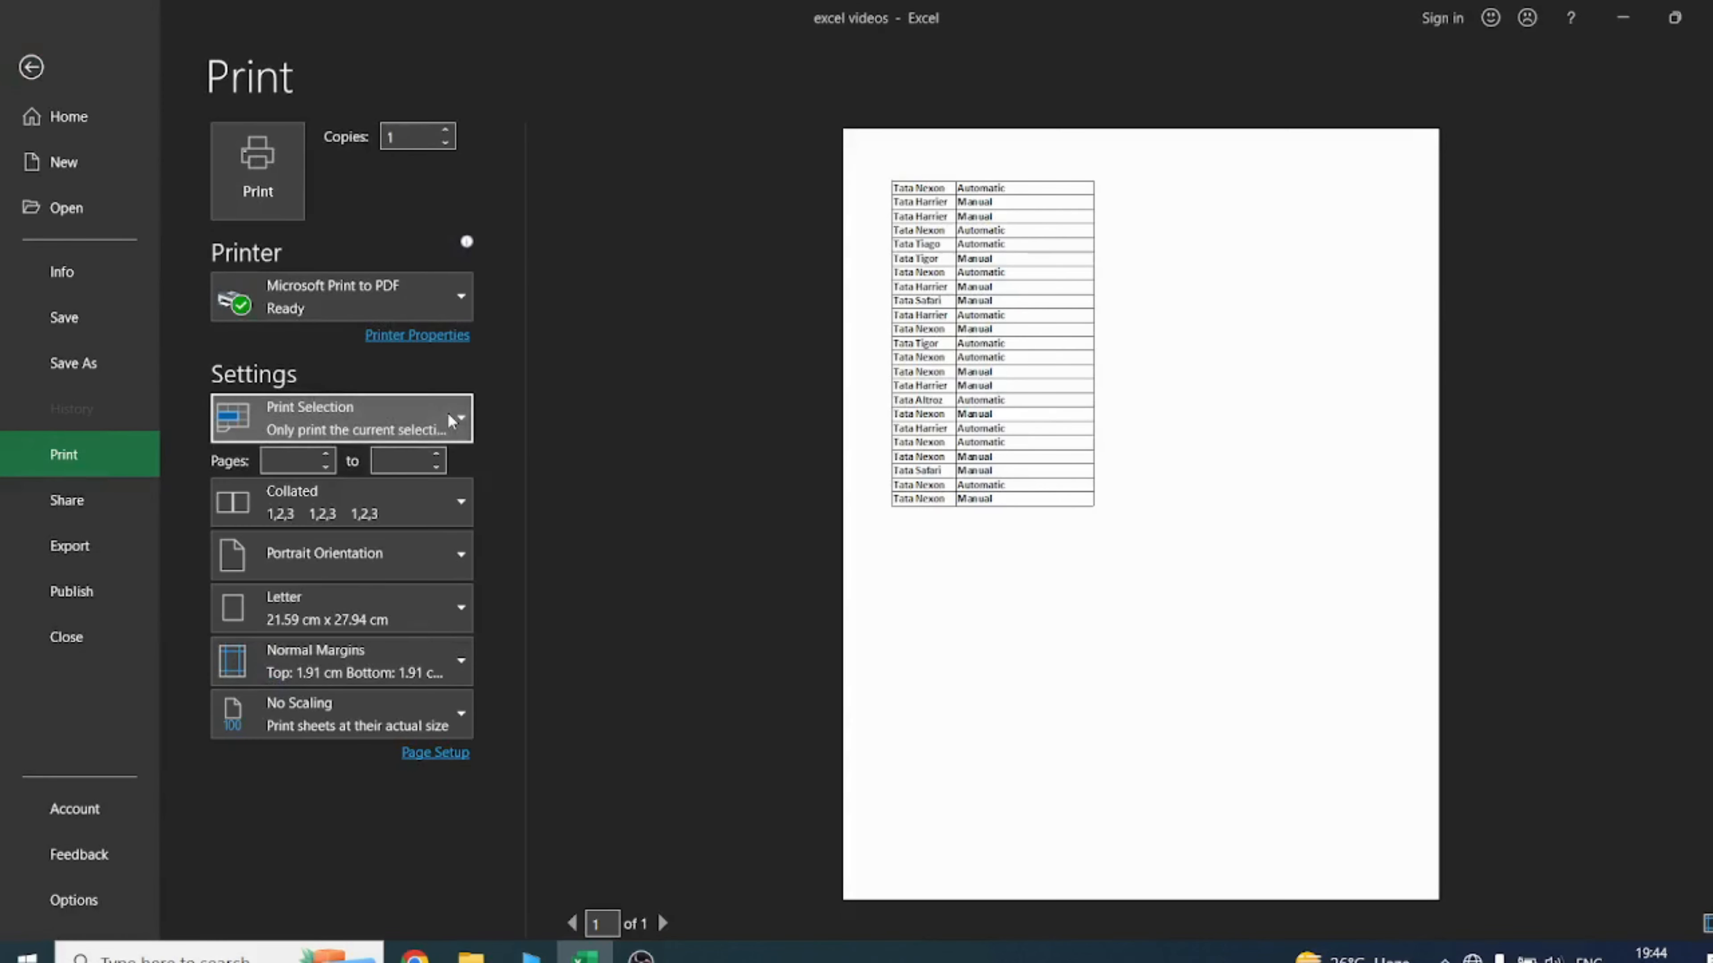
# Step: Set the print scope to Print Active Sheets
pyautogui.click(458, 425)
pyautogui.click(359, 481)
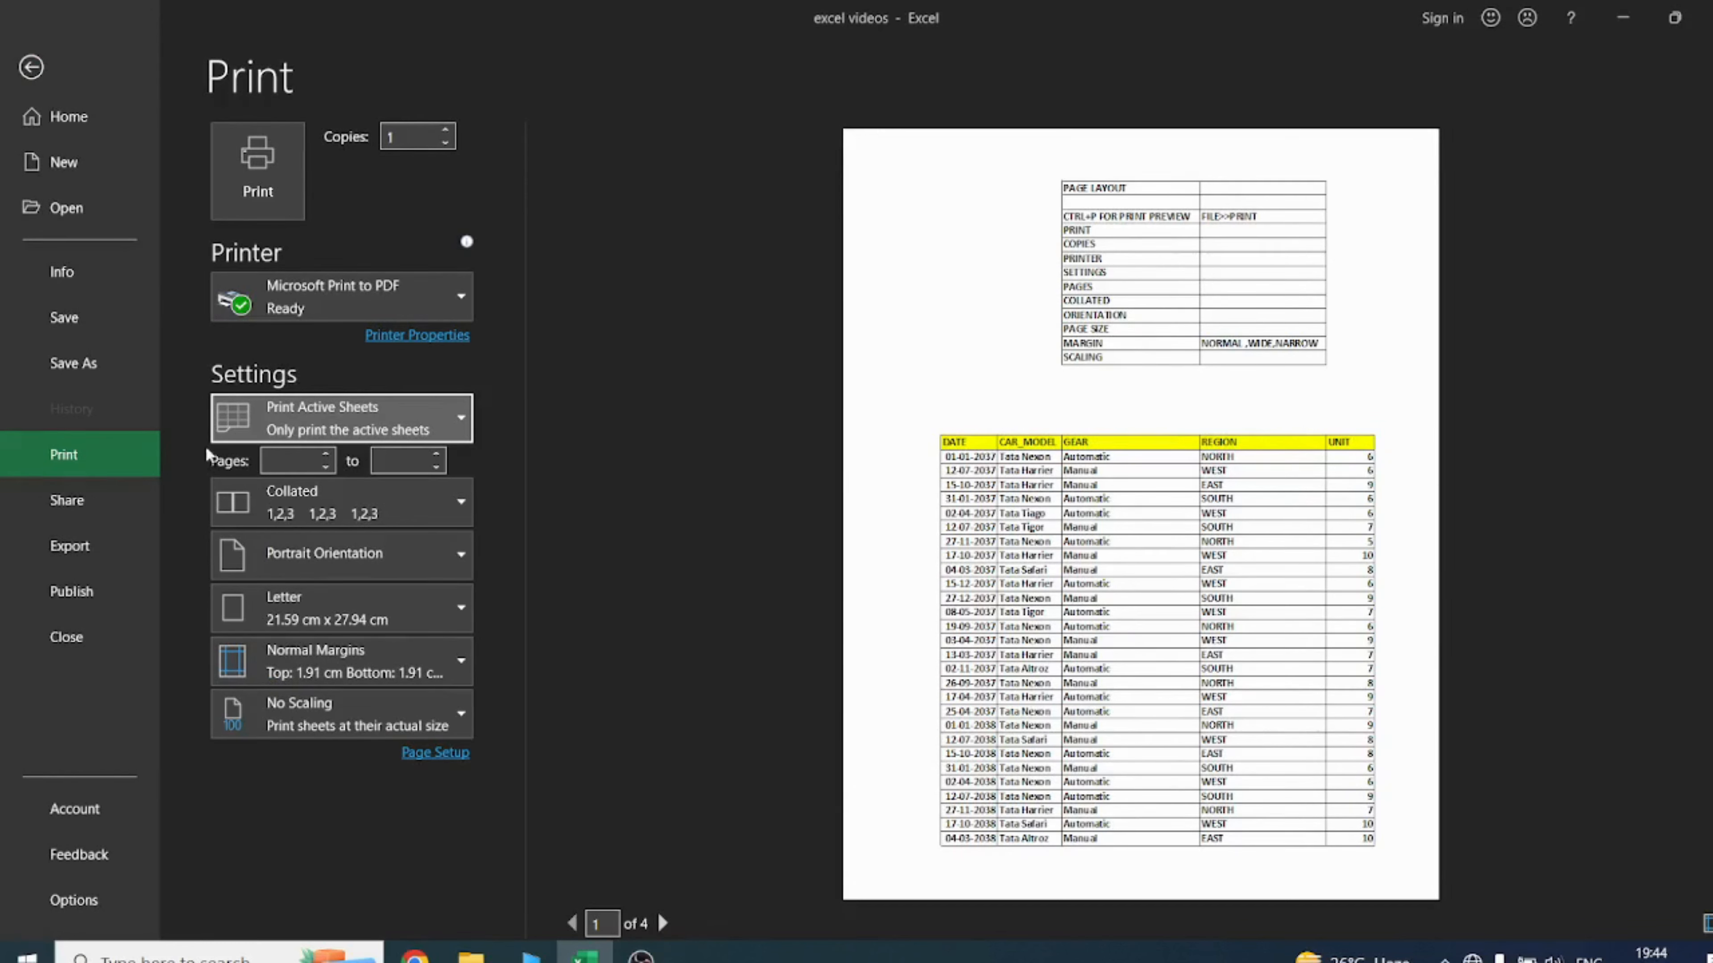
# Step: Limit the printout to pages 1 to 3, and extend the range's last page to 4
pyautogui.click(300, 459)
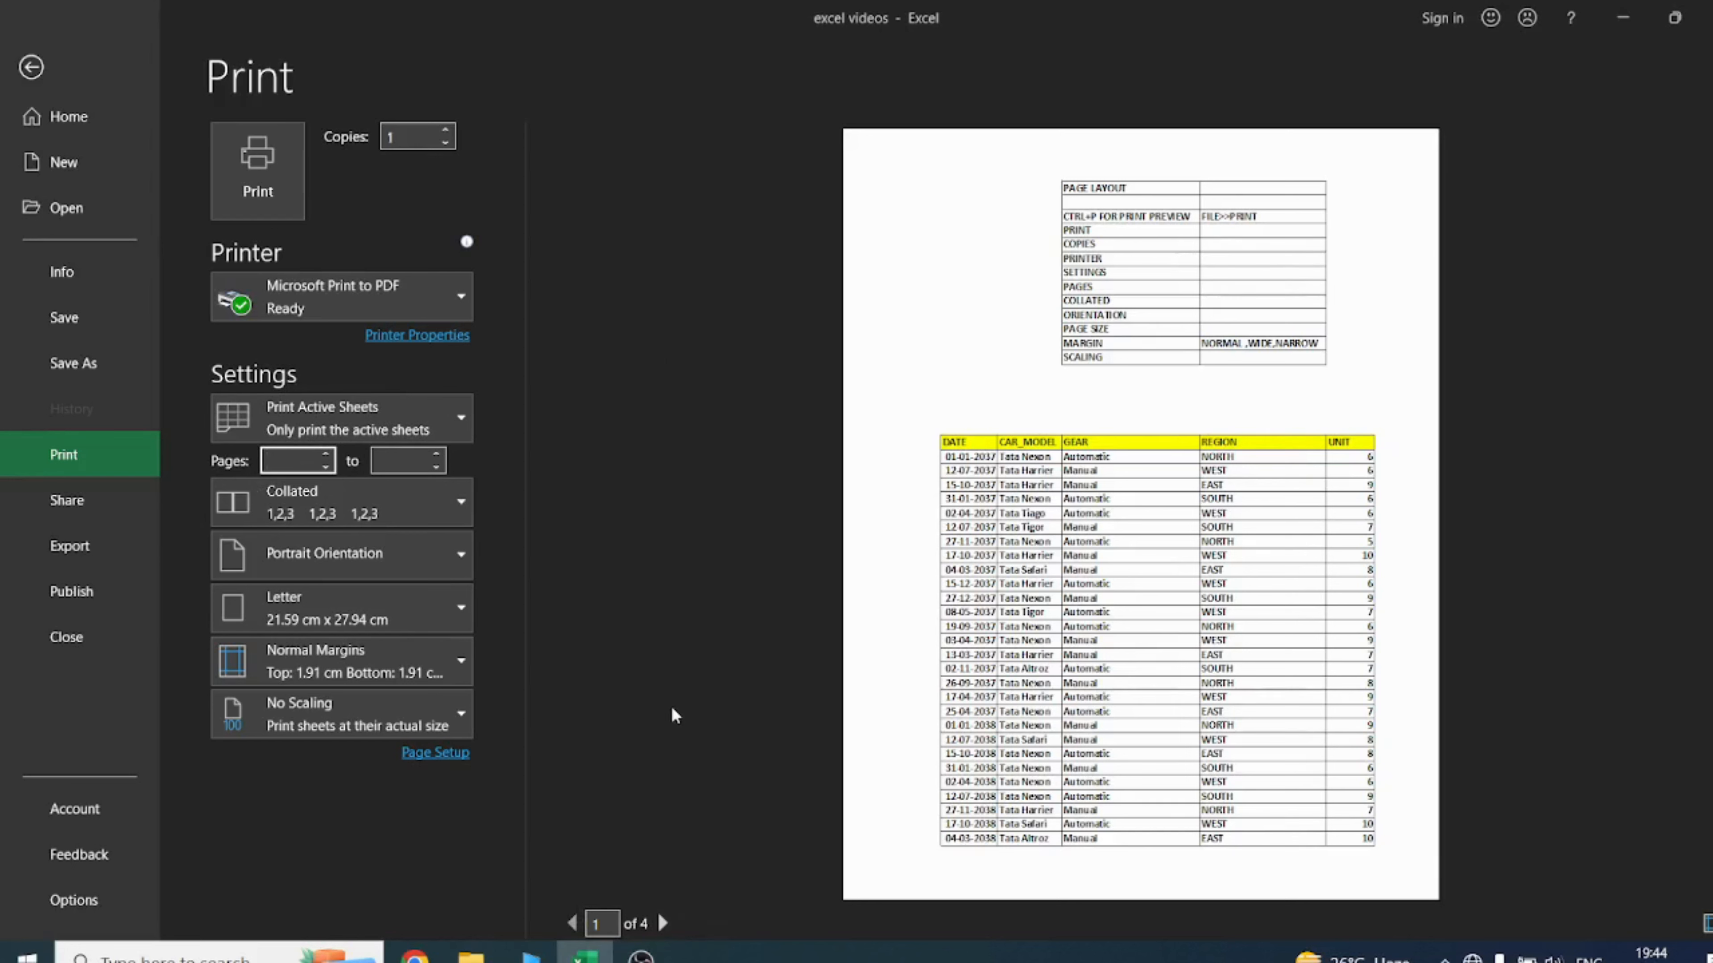
pyautogui.write('1')
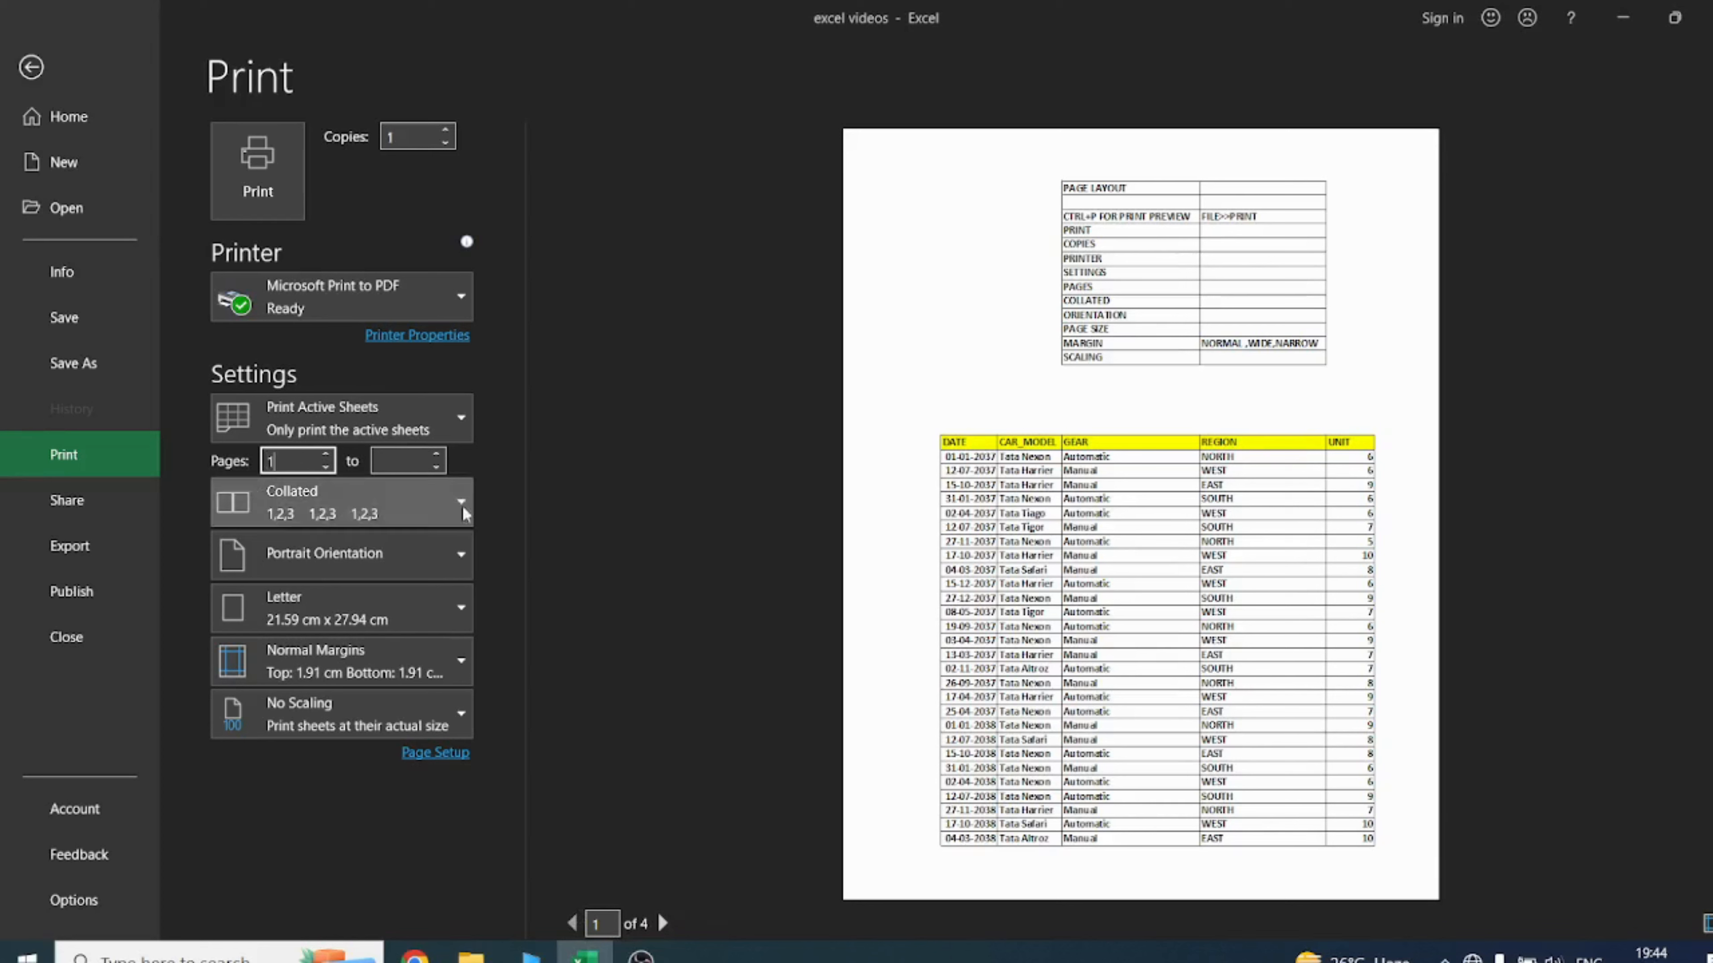
pyautogui.click(385, 462)
pyautogui.write('3')
pyautogui.press('BackSpace')
pyautogui.write('2')
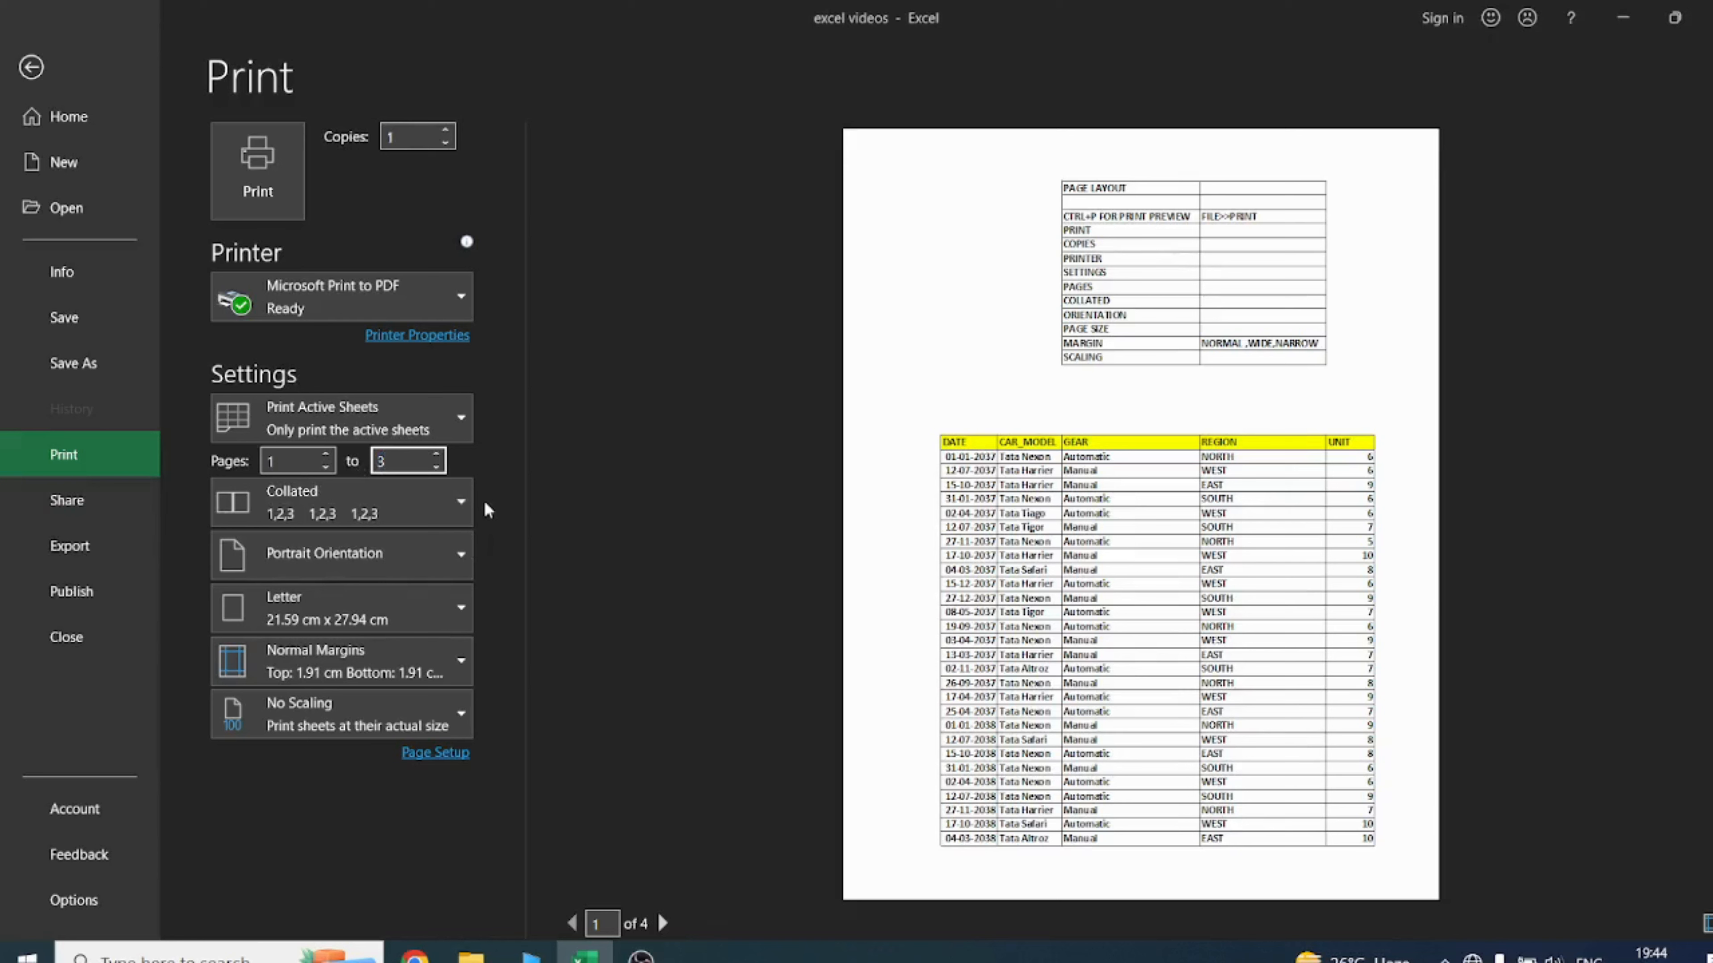
pyautogui.moveTo(393, 462); pyautogui.dragTo(342, 461)
pyautogui.write('4')
pyautogui.click(593, 503)
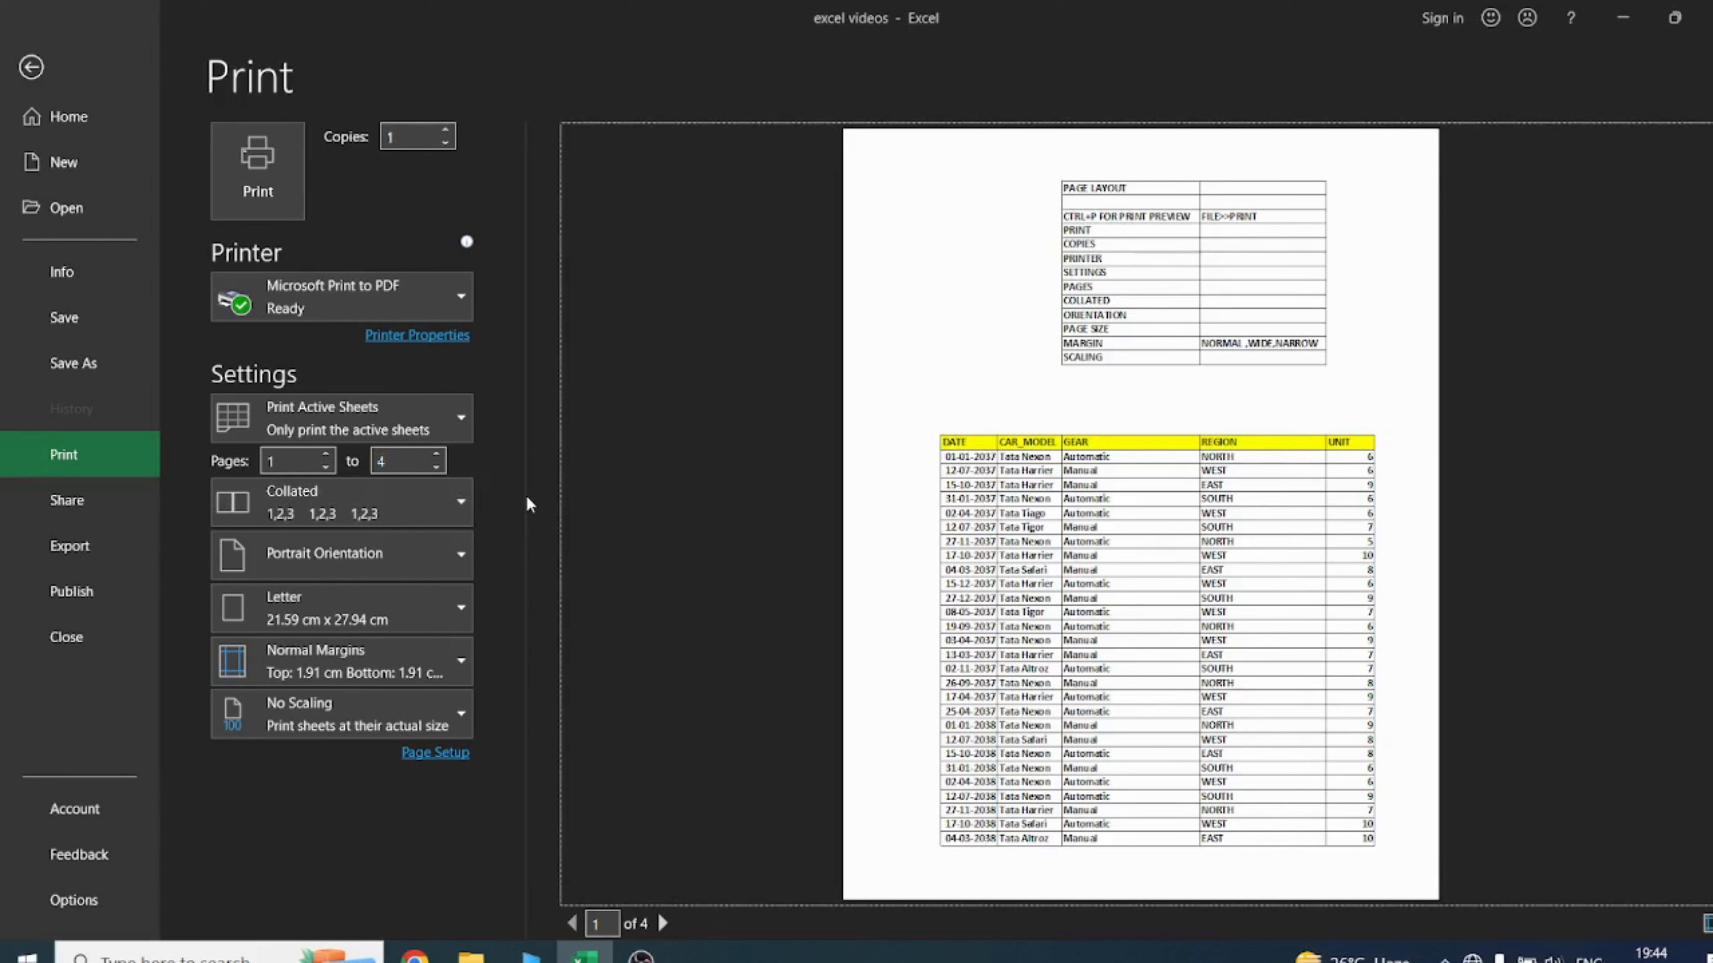
# Step: Clear the first and last page numbers of the print range
pyautogui.moveTo(269, 461); pyautogui.dragTo(361, 463)
pyautogui.press('BackSpace')
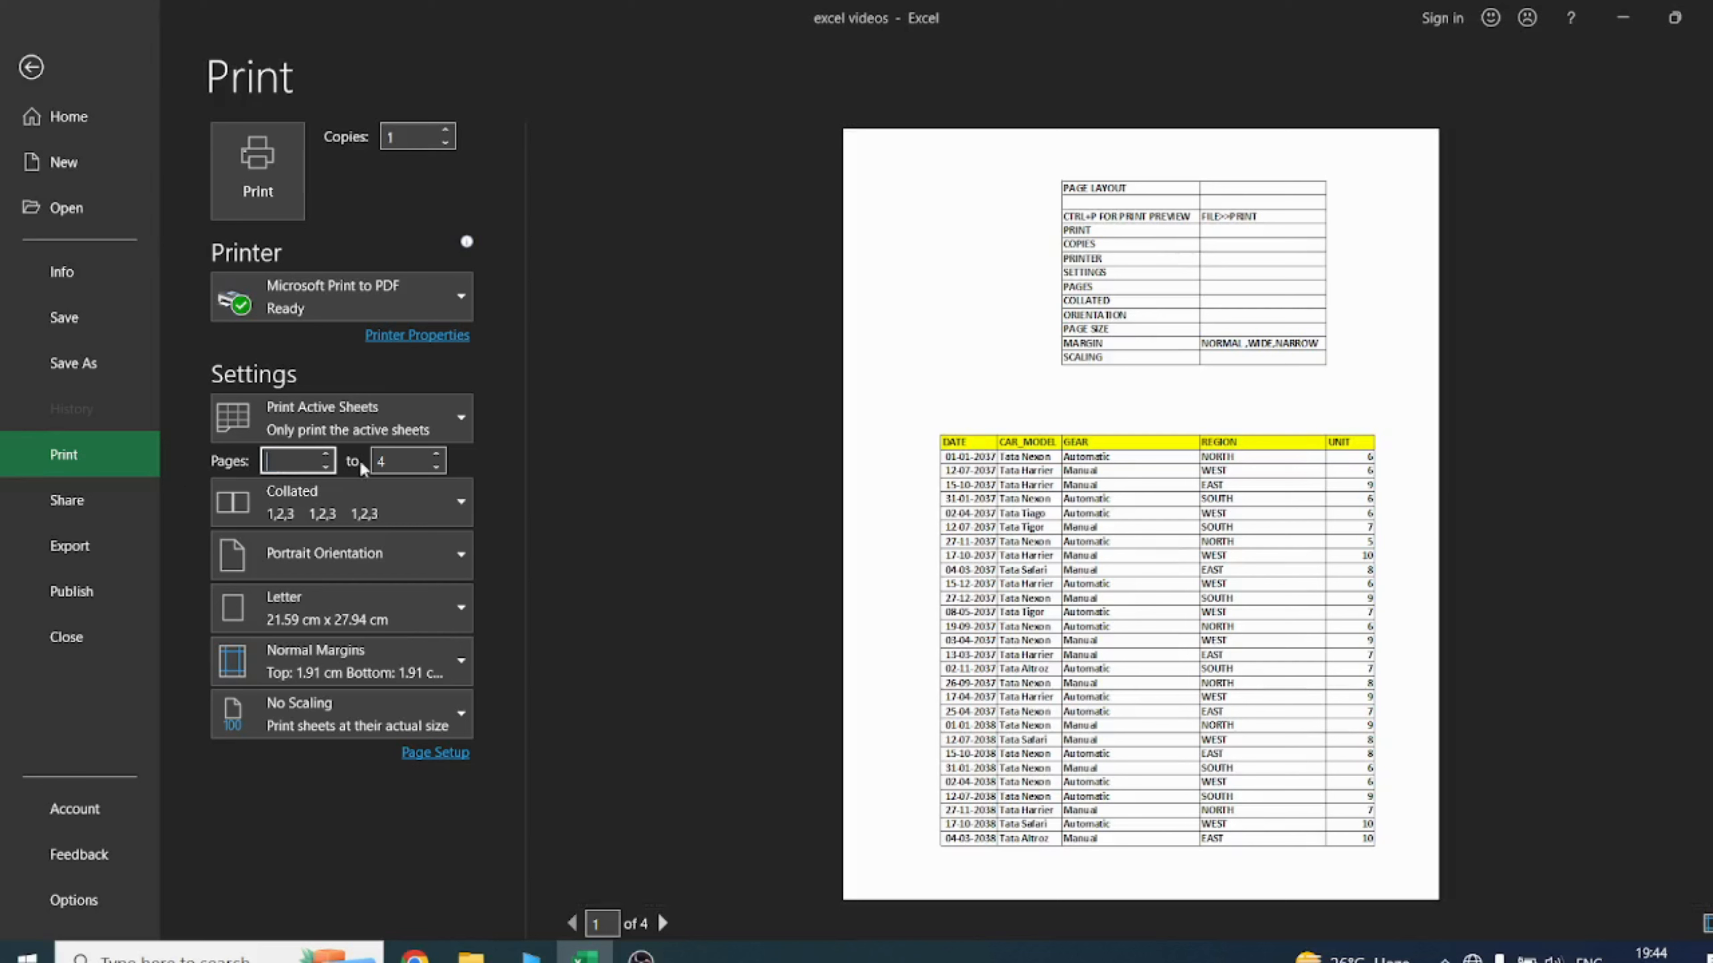
pyautogui.press('Tab')
pyautogui.press('BackSpace')
pyautogui.click(609, 515)
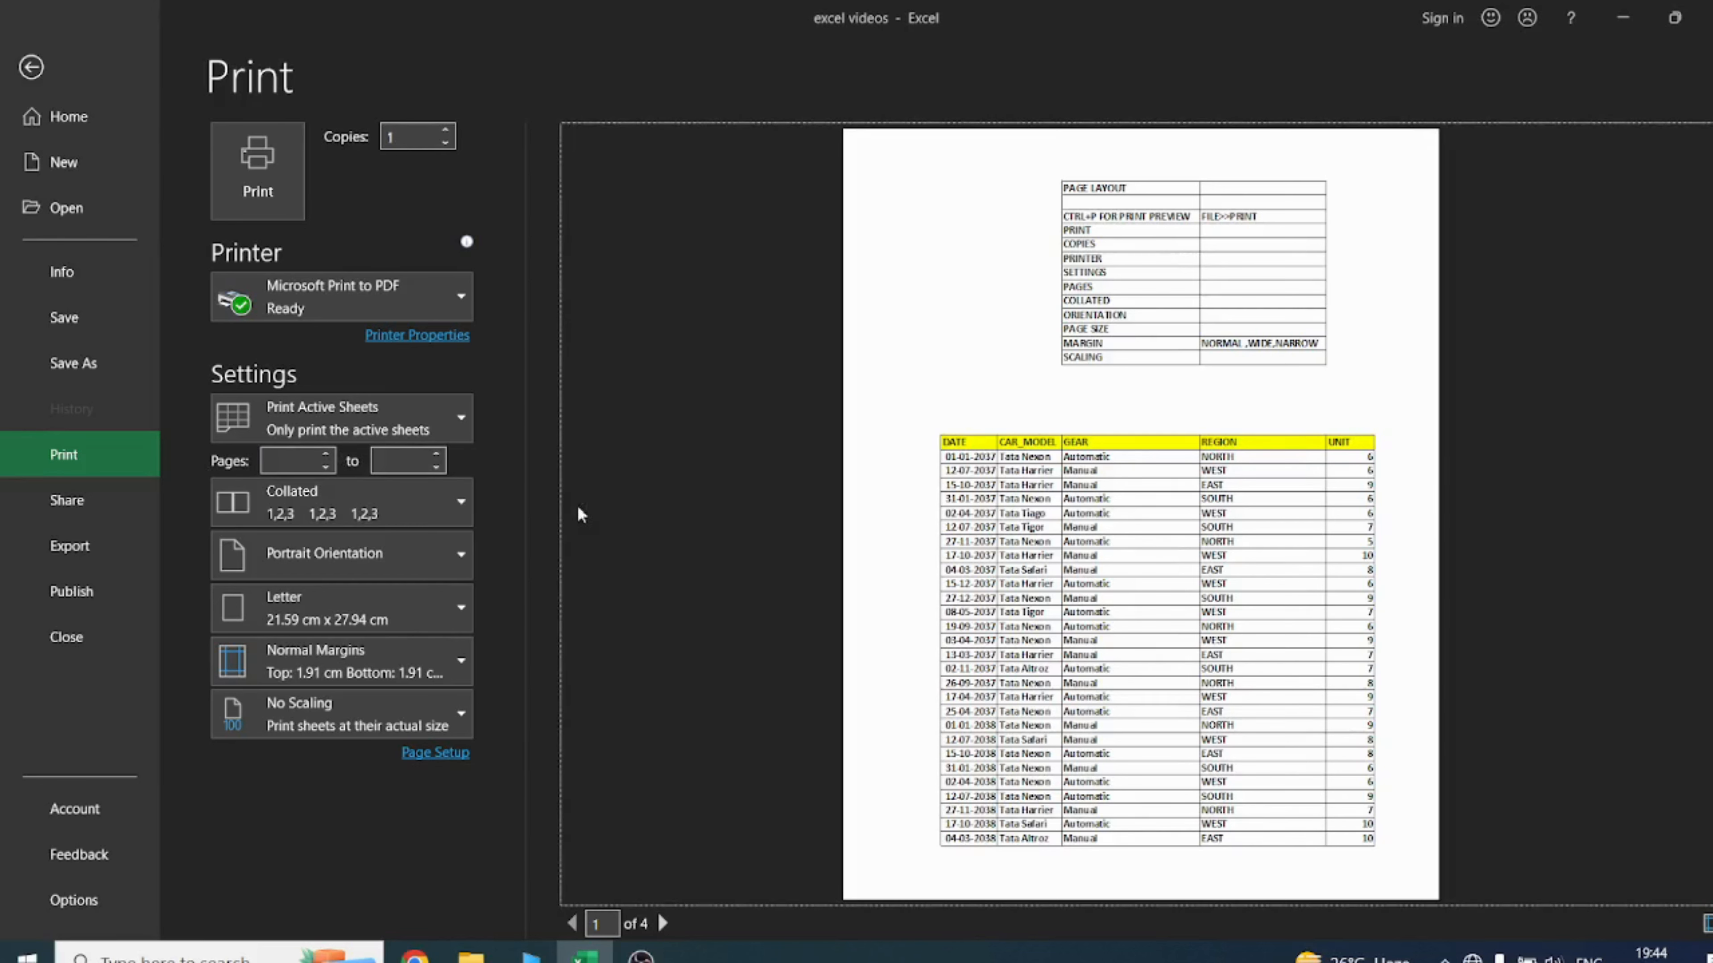
# Step: Examine the Collated and Uncollated options and look through the pages of the print preview
pyautogui.click(415, 522)
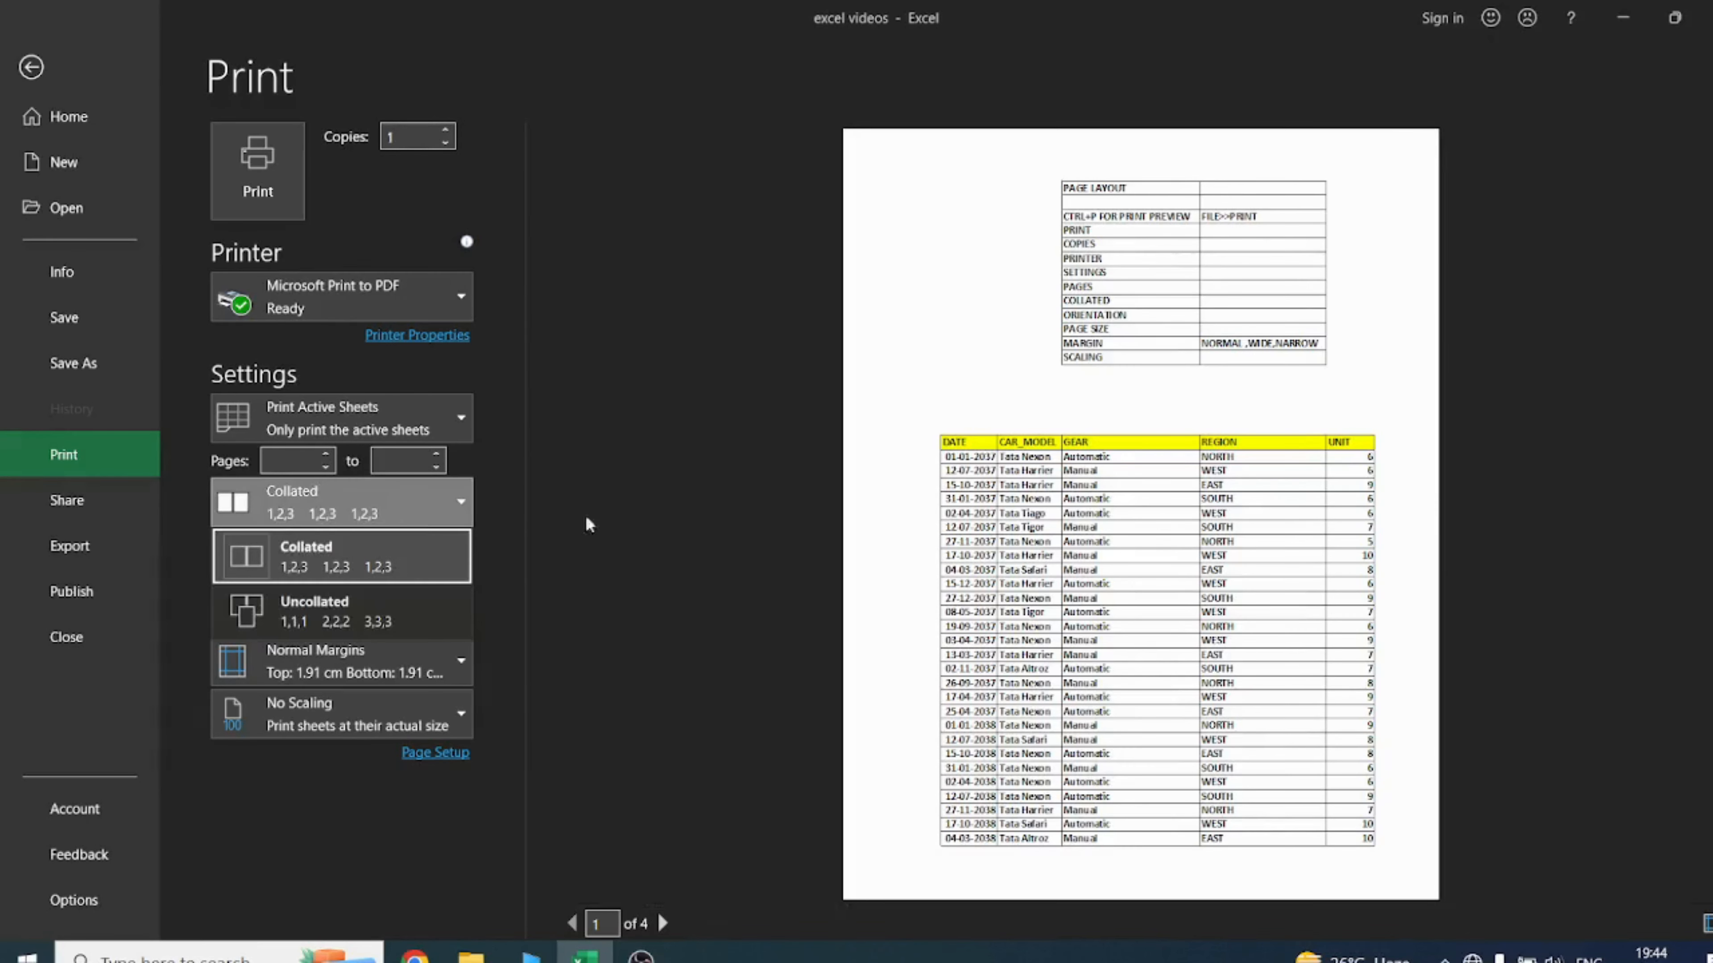
pyautogui.click(762, 670)
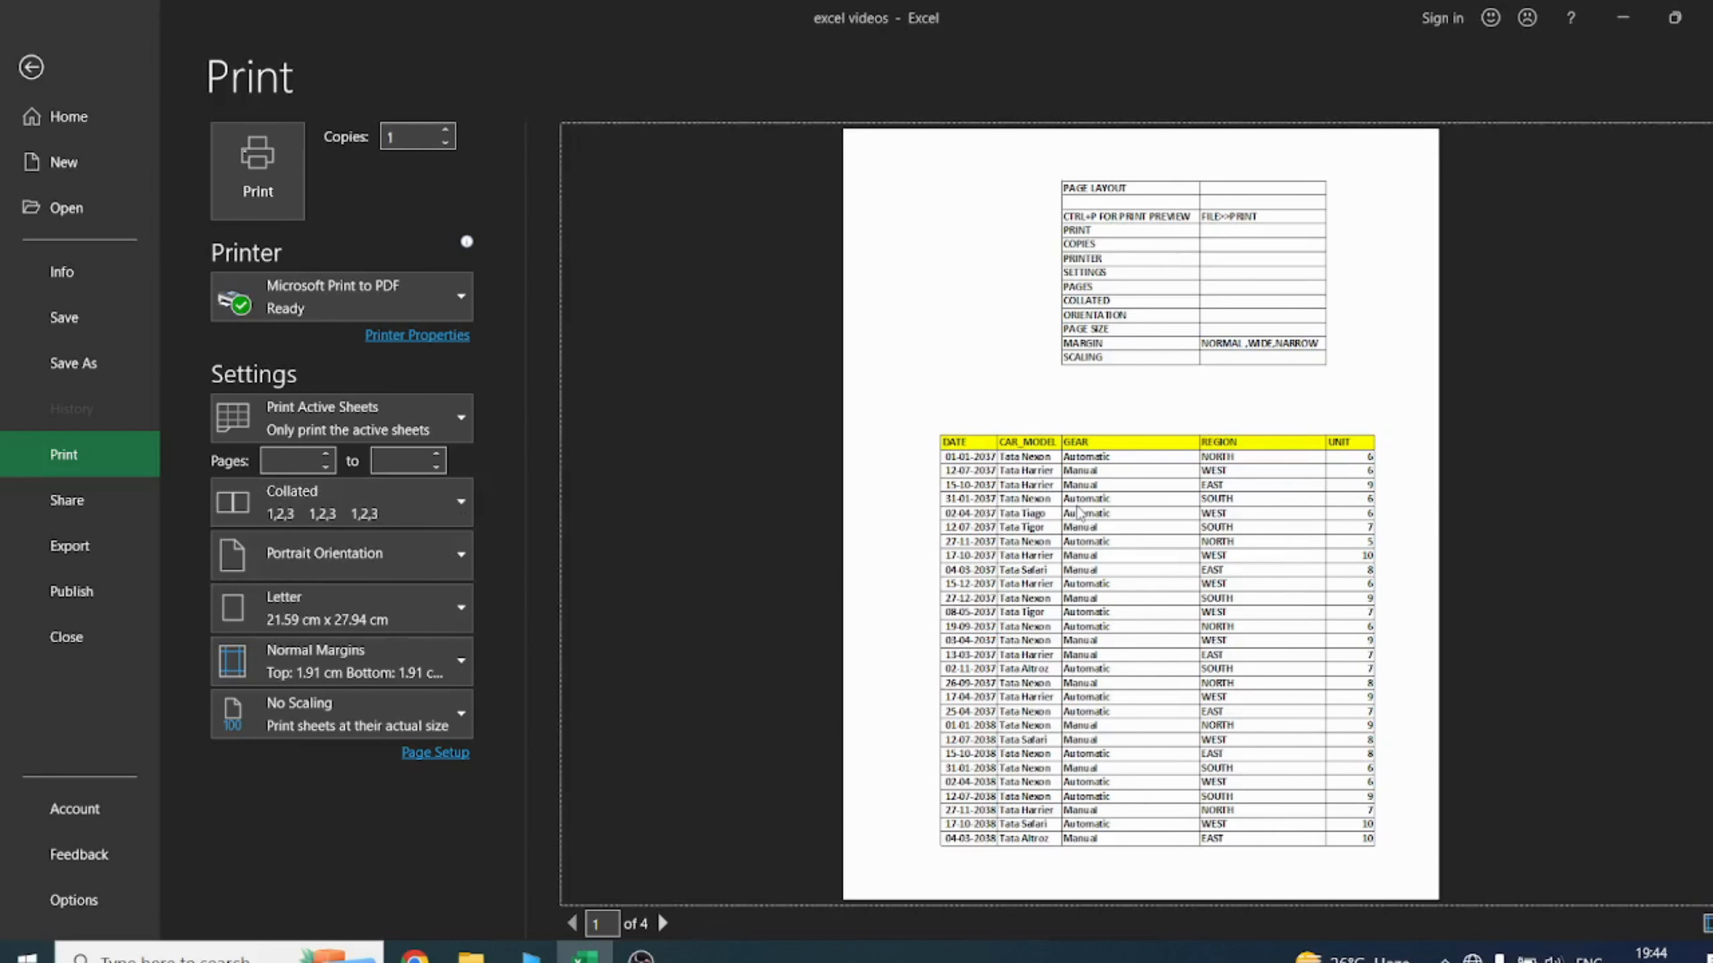
pyautogui.scroll(-3, 1079, 513)
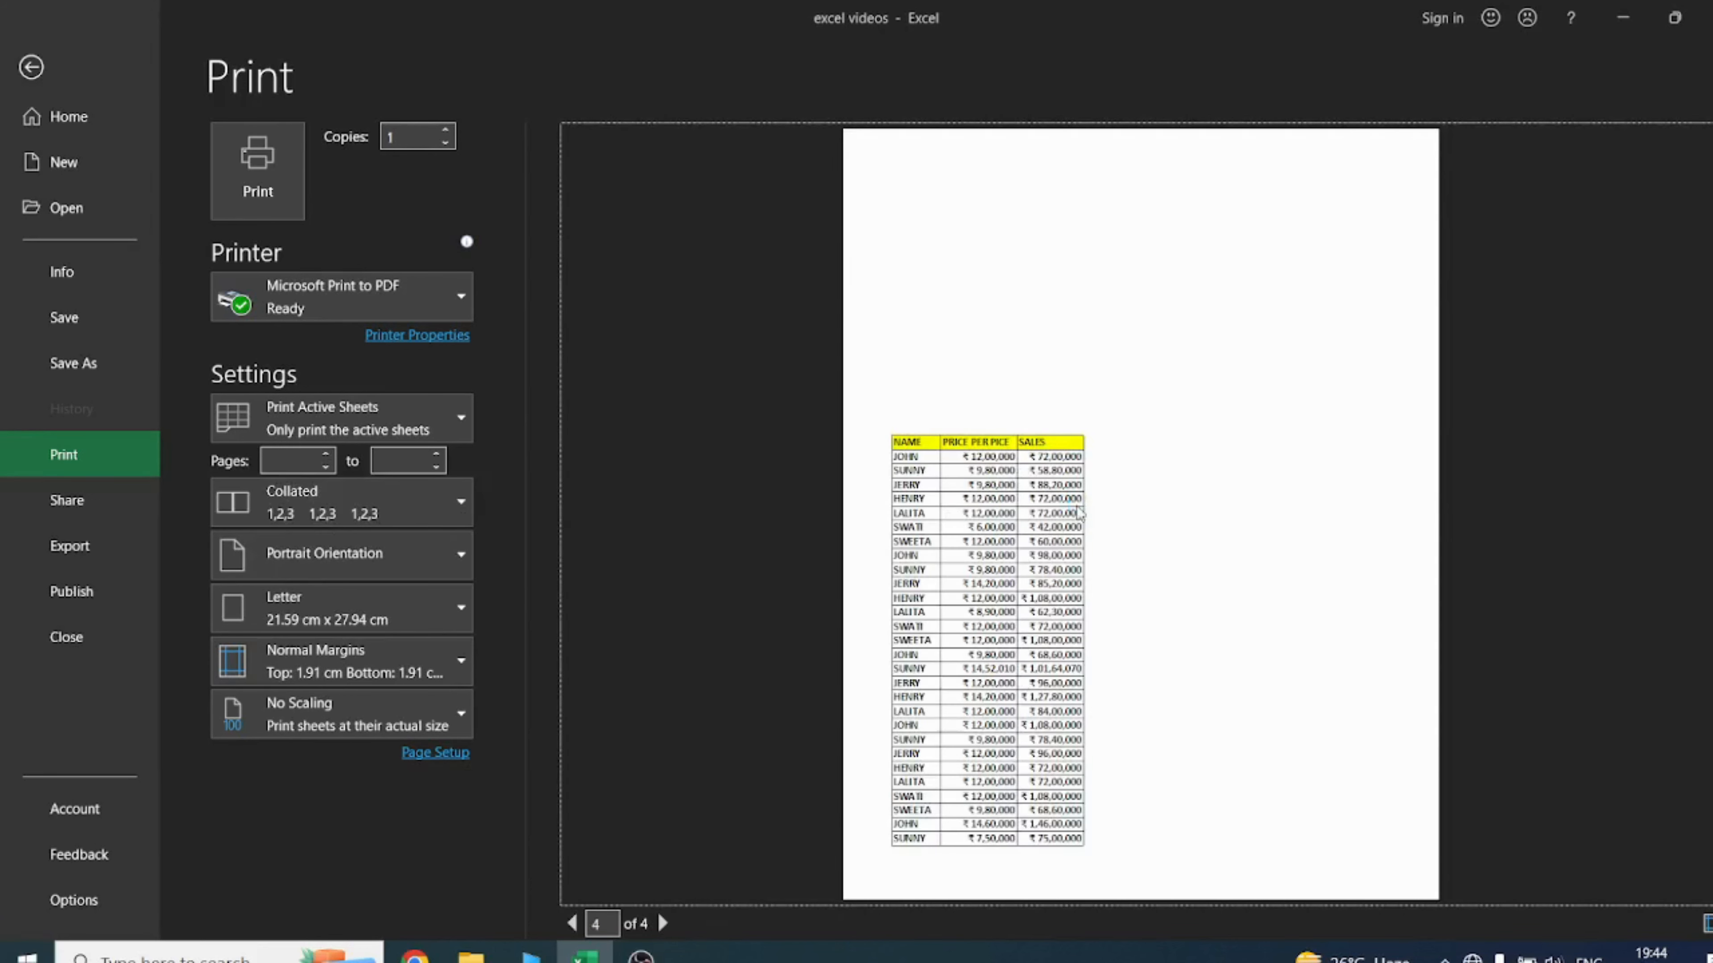
pyautogui.scroll(3, 1079, 513)
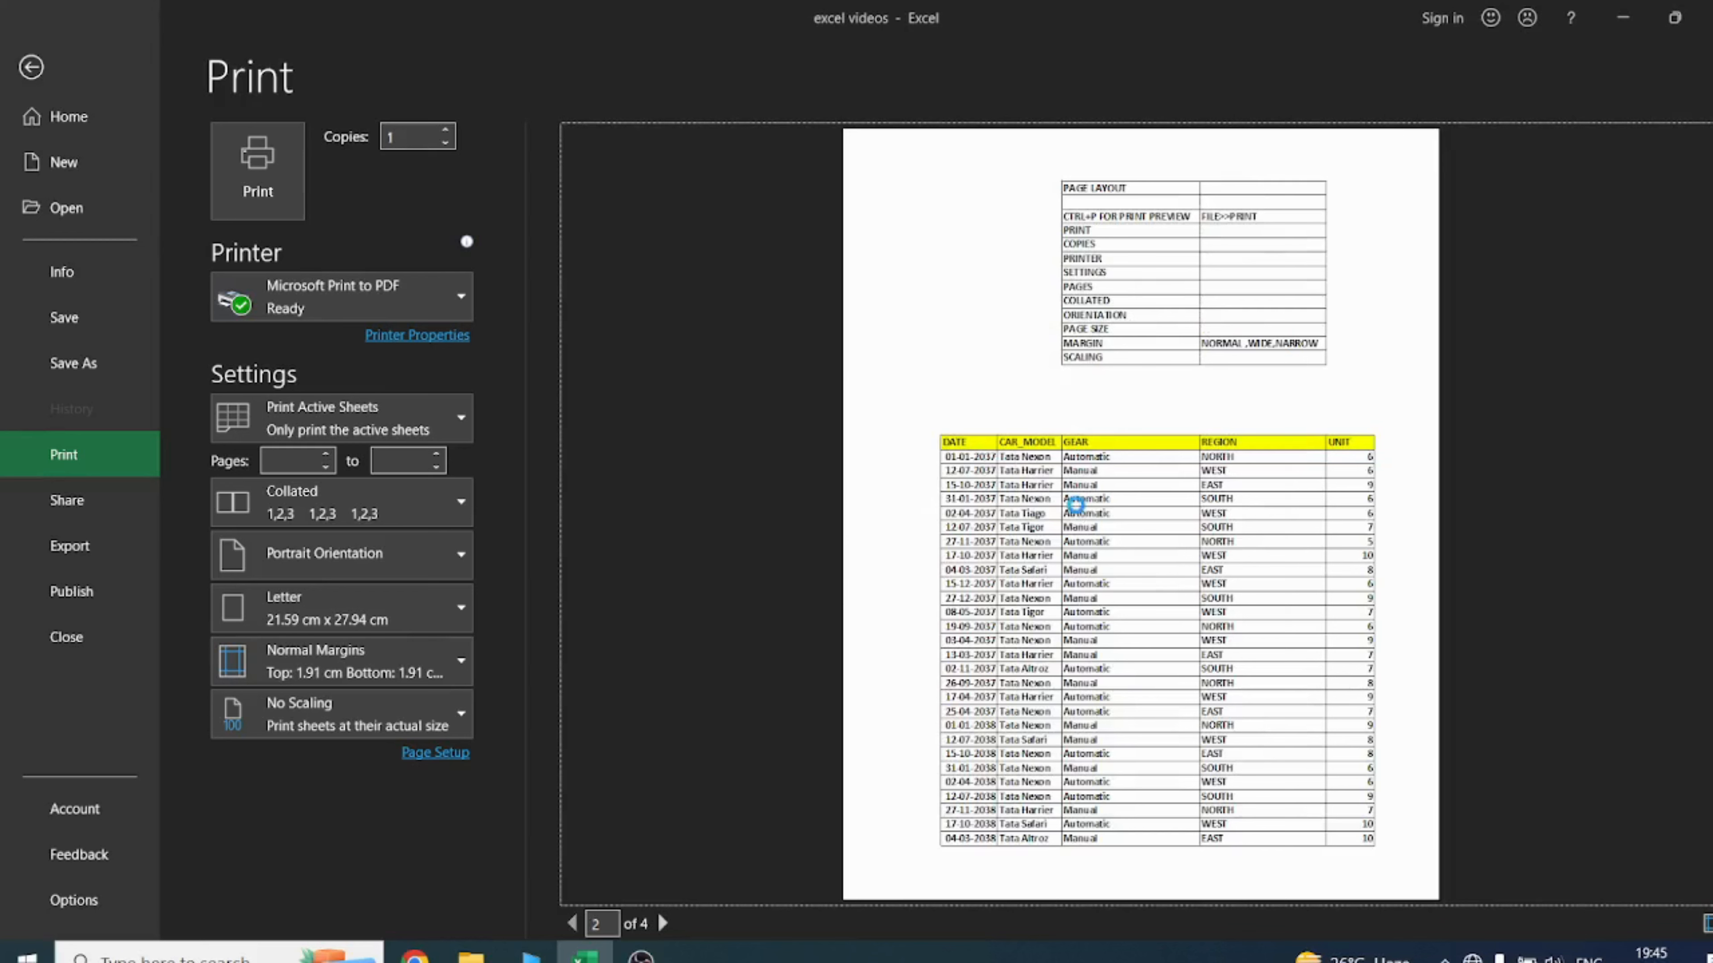
pyautogui.scroll(-1, 1079, 513)
pyautogui.scroll(-1, 1079, 513)
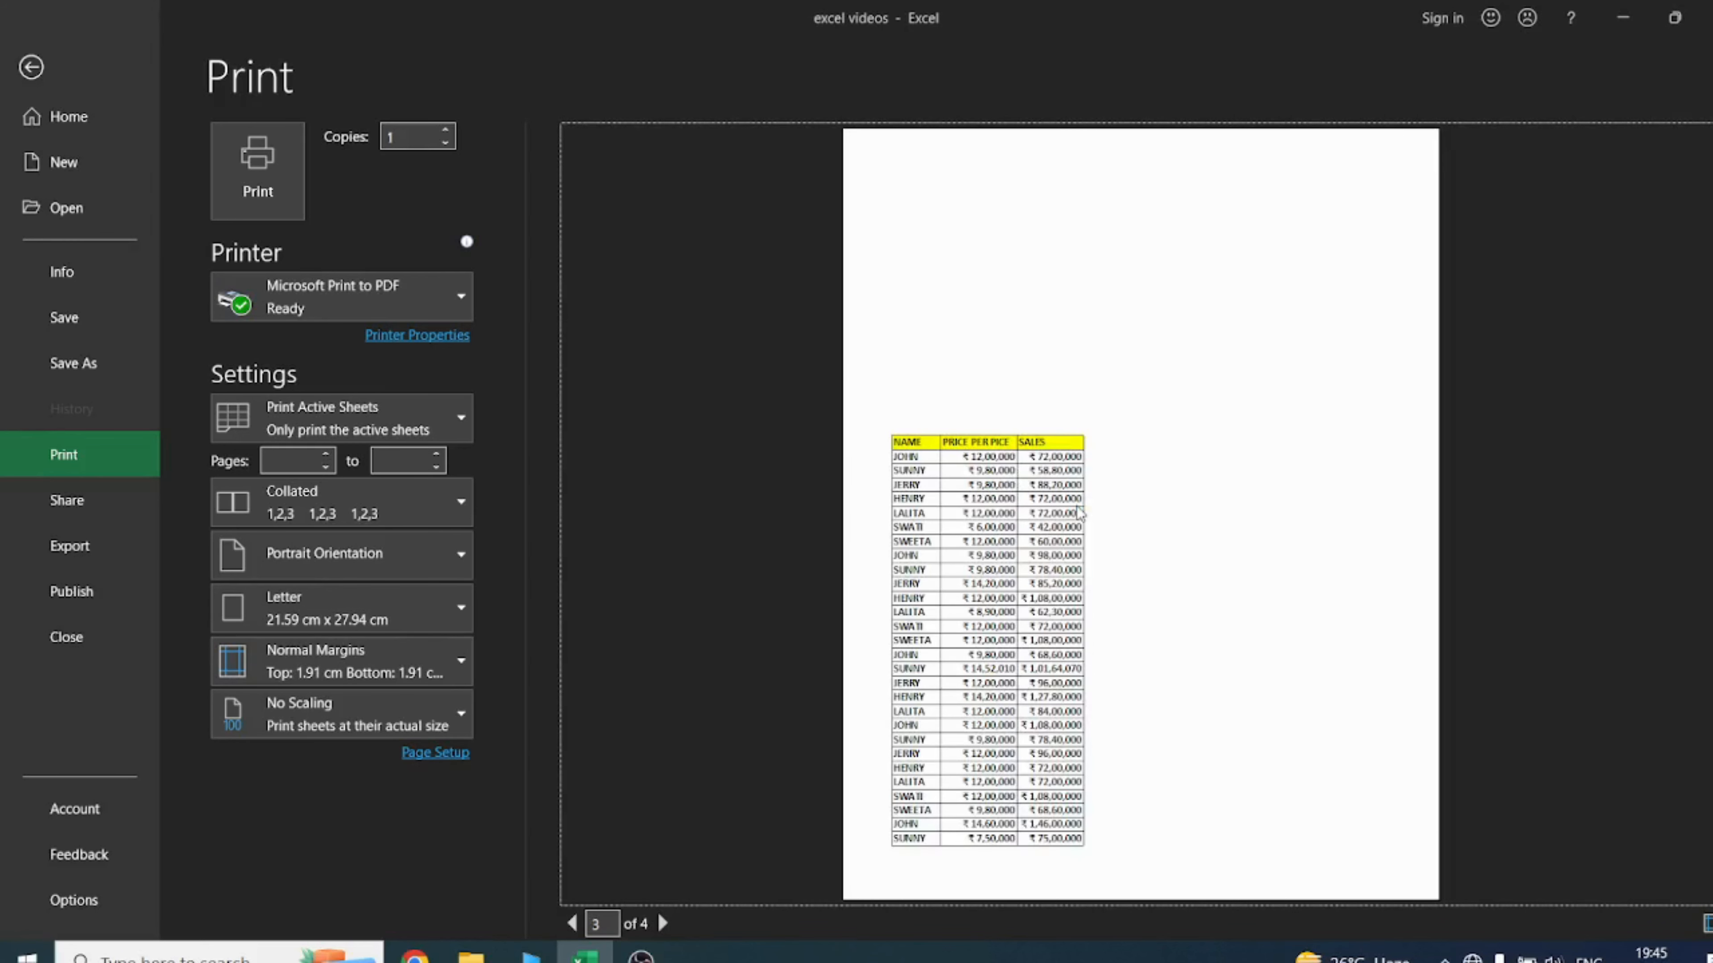
pyautogui.scroll(3, 1079, 513)
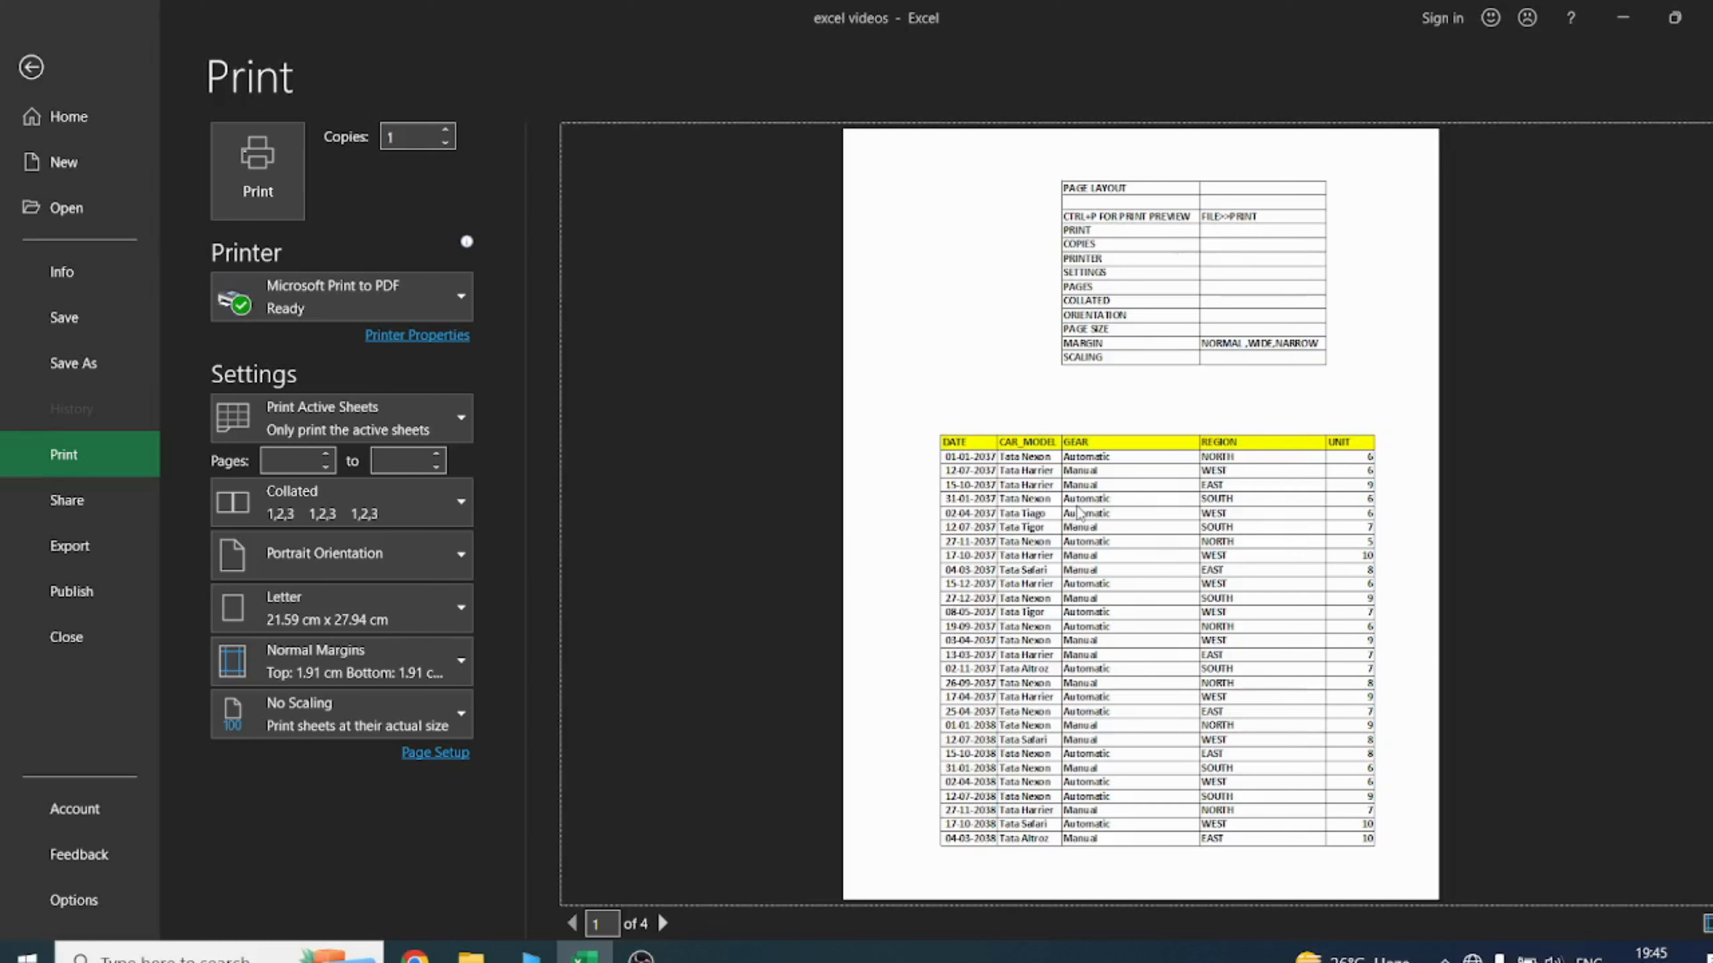
pyautogui.click(410, 497)
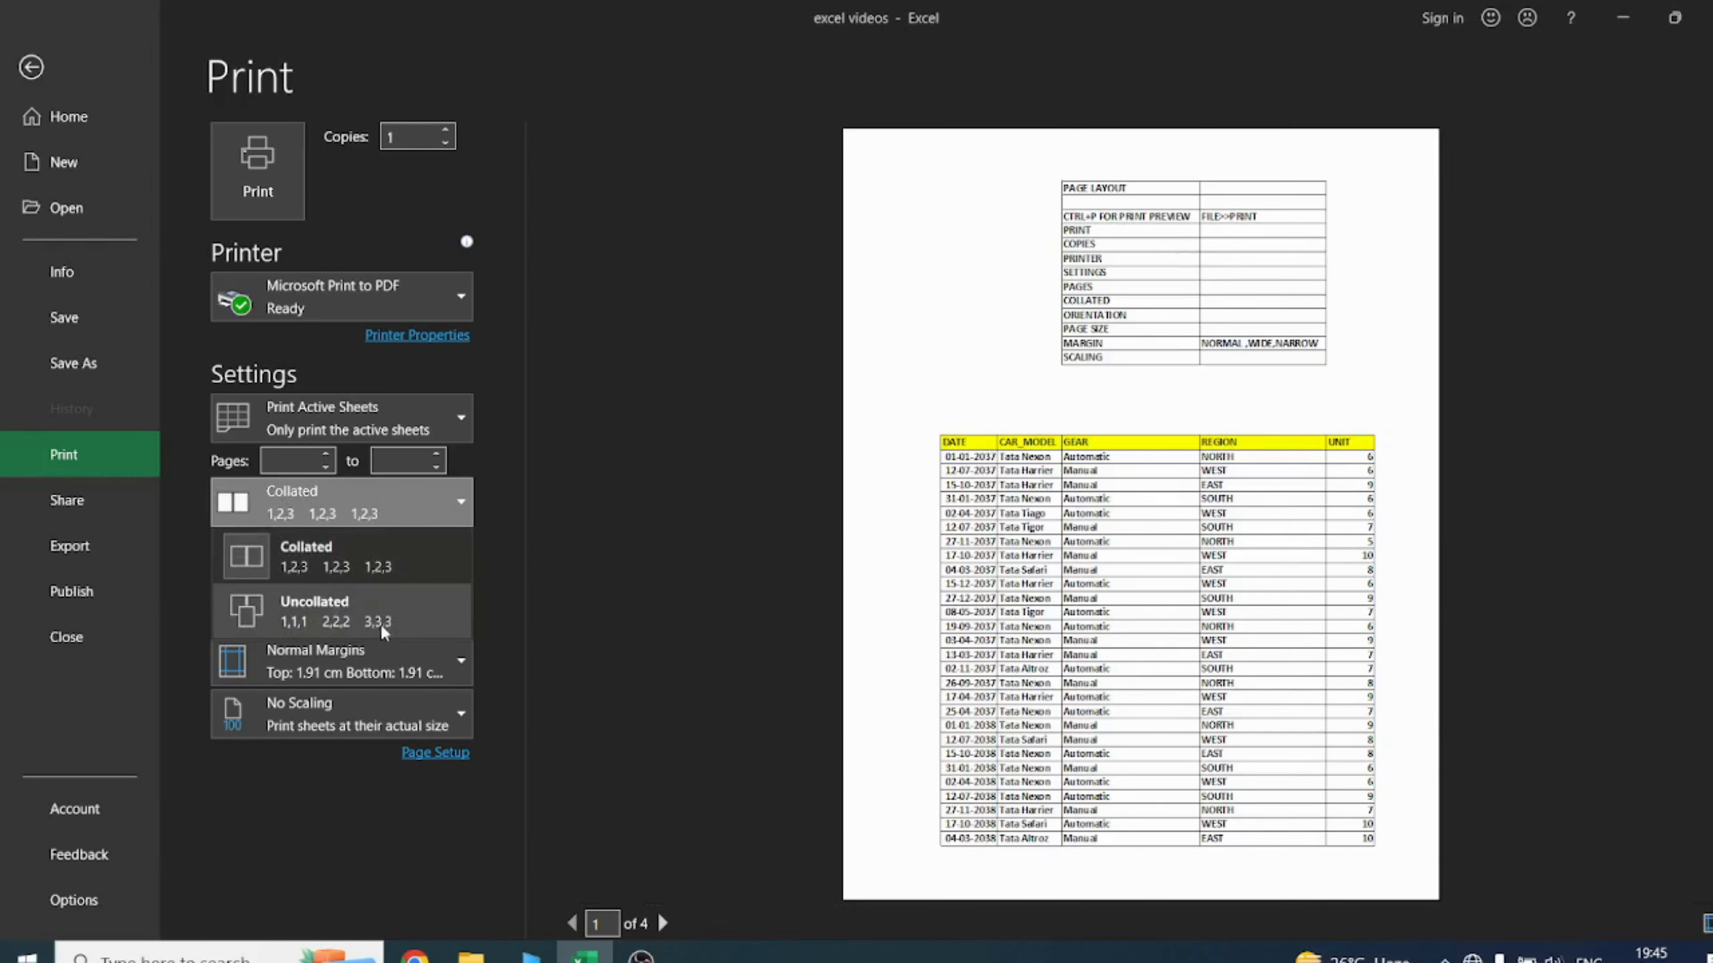
pyautogui.click(613, 529)
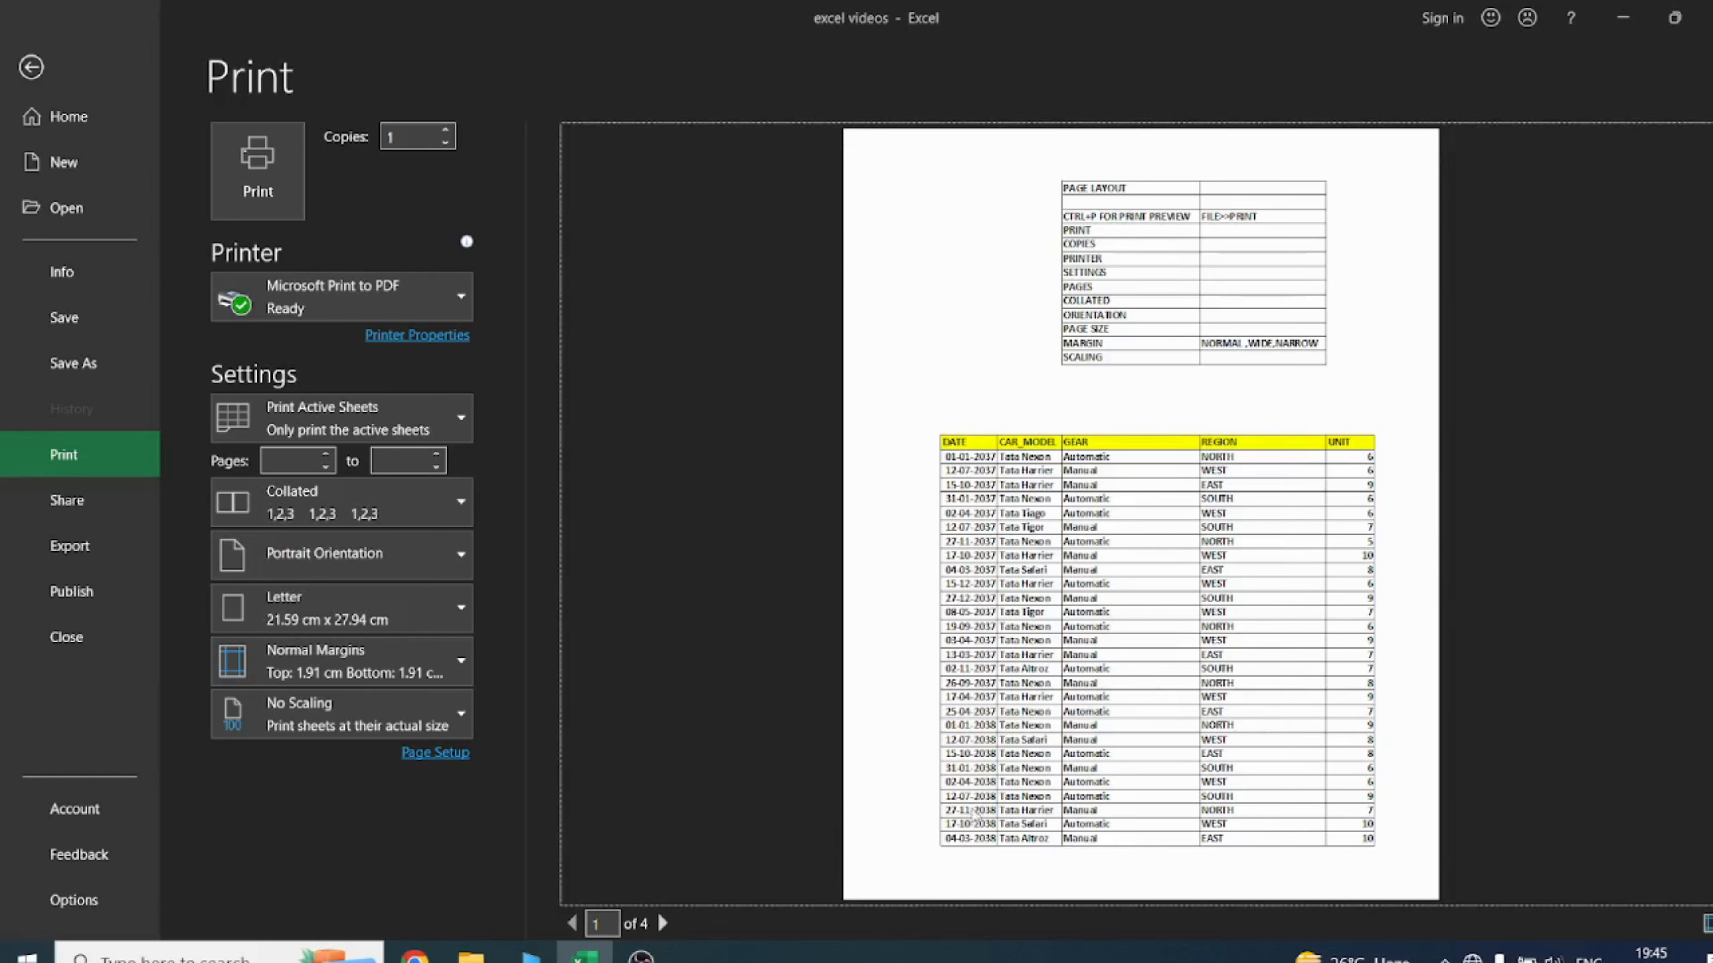
# Step: Preview the printout in Landscape Orientation and switch it back to Portrait Orientation
pyautogui.click(455, 567)
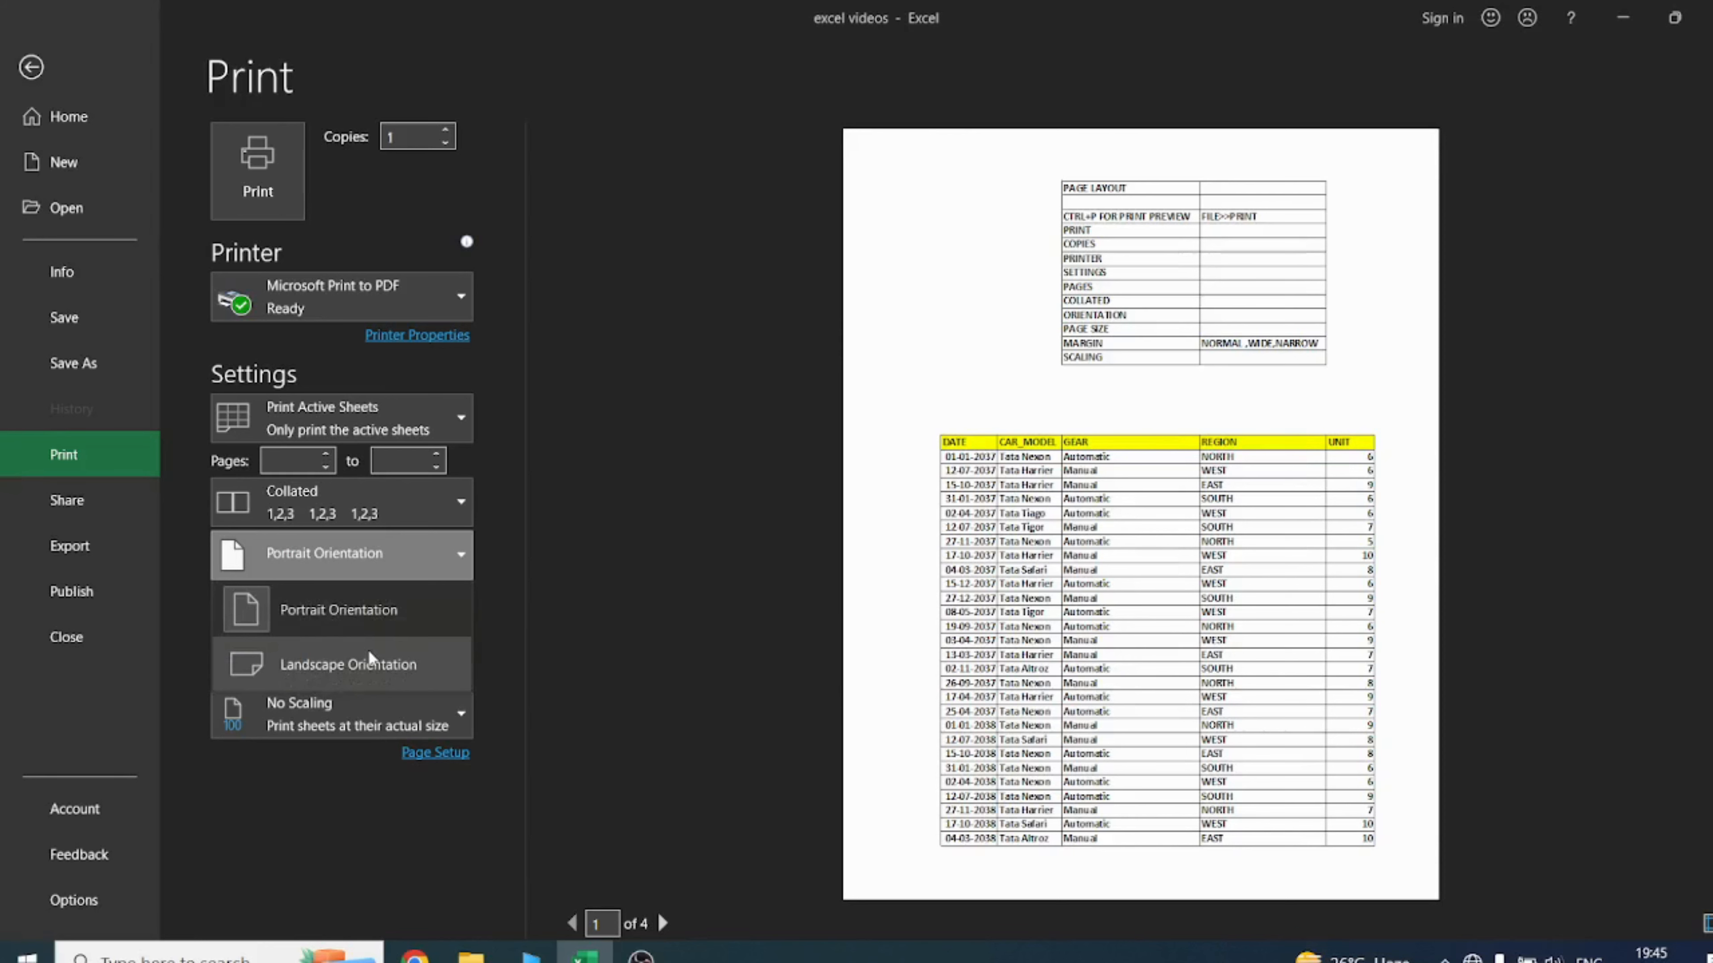
pyautogui.click(368, 662)
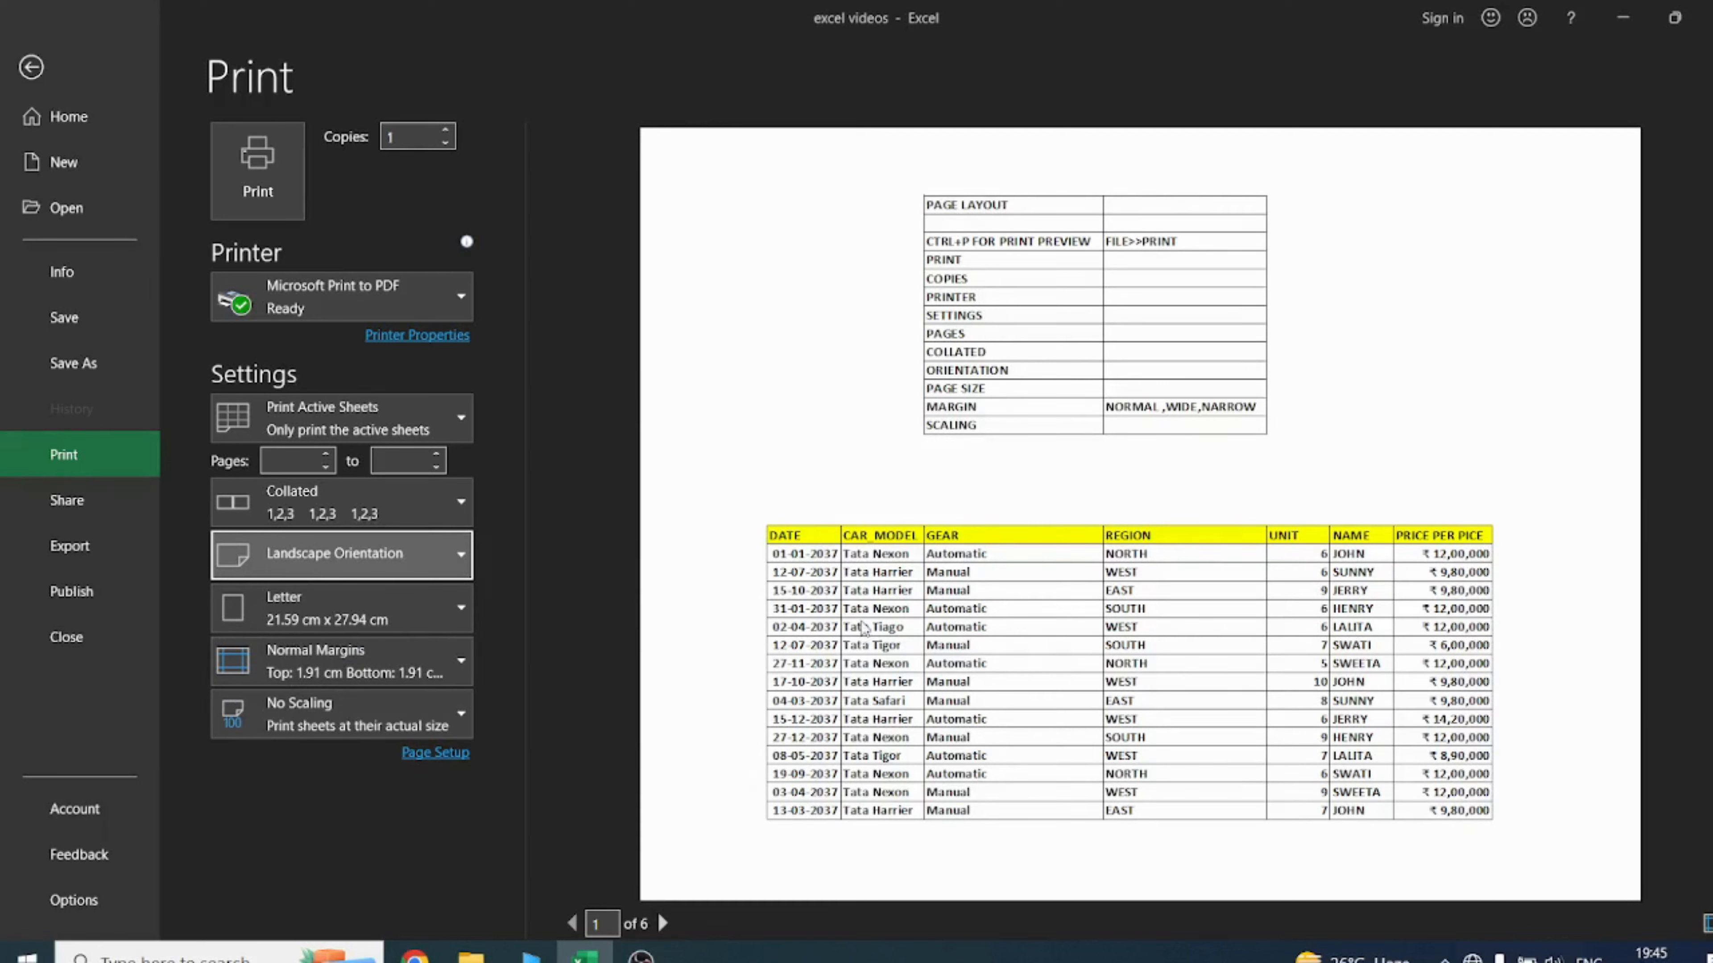
pyautogui.click(398, 558)
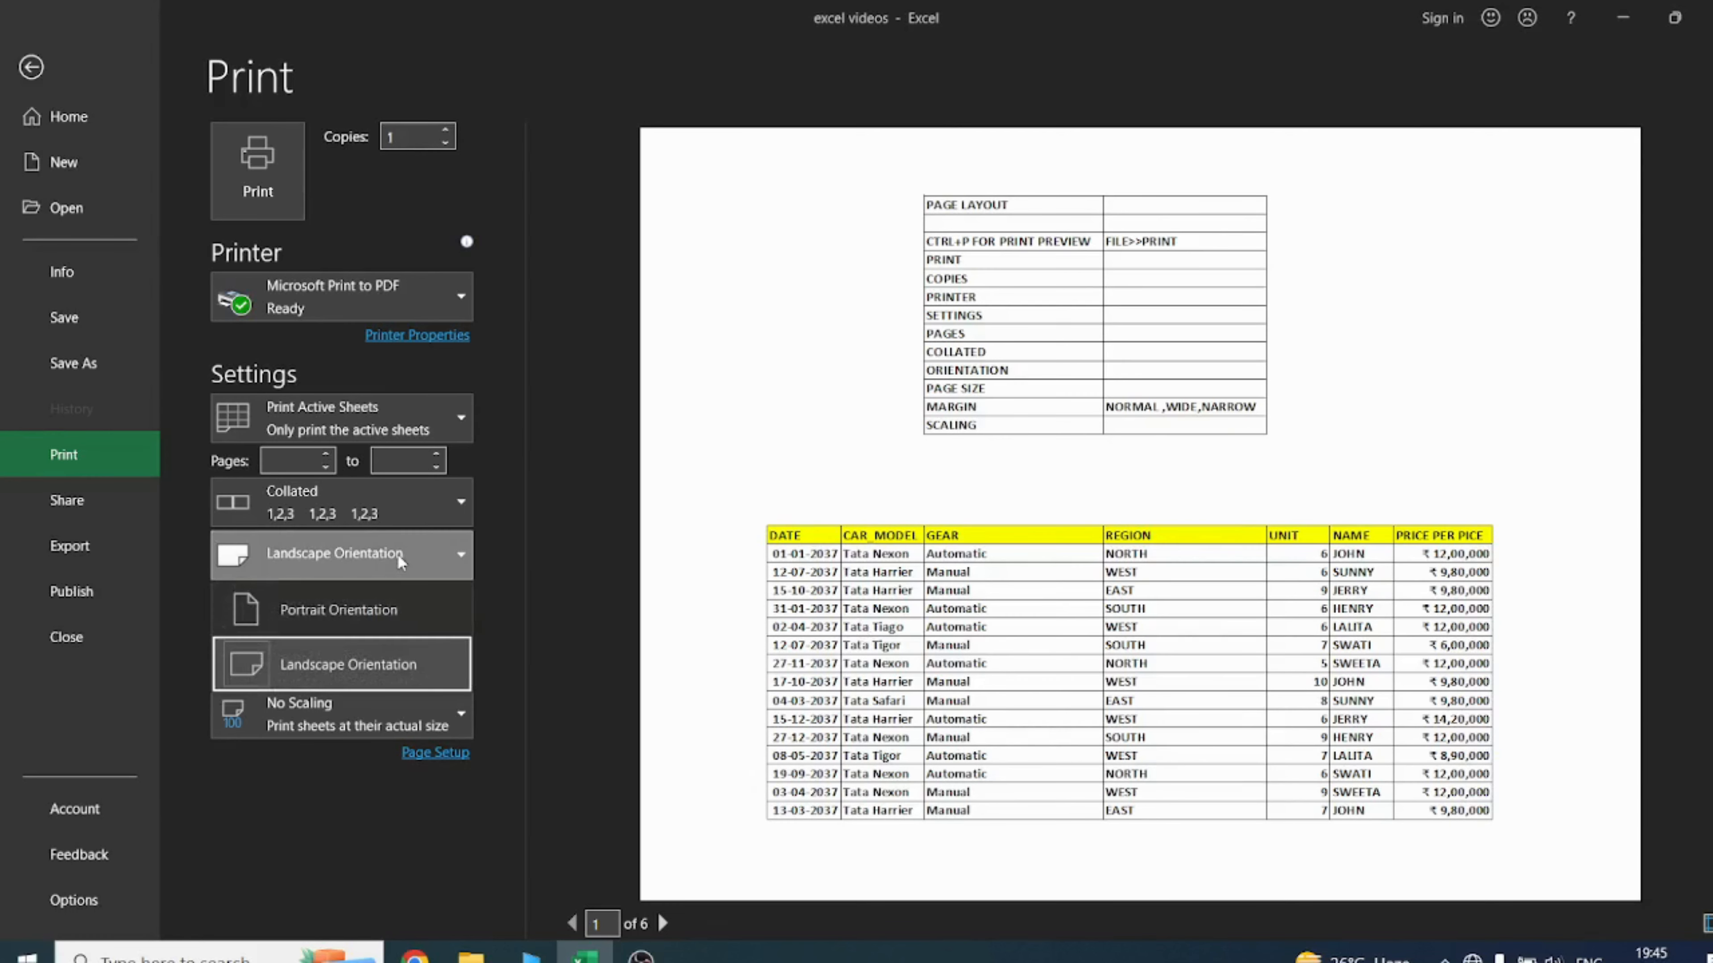
pyautogui.click(397, 554)
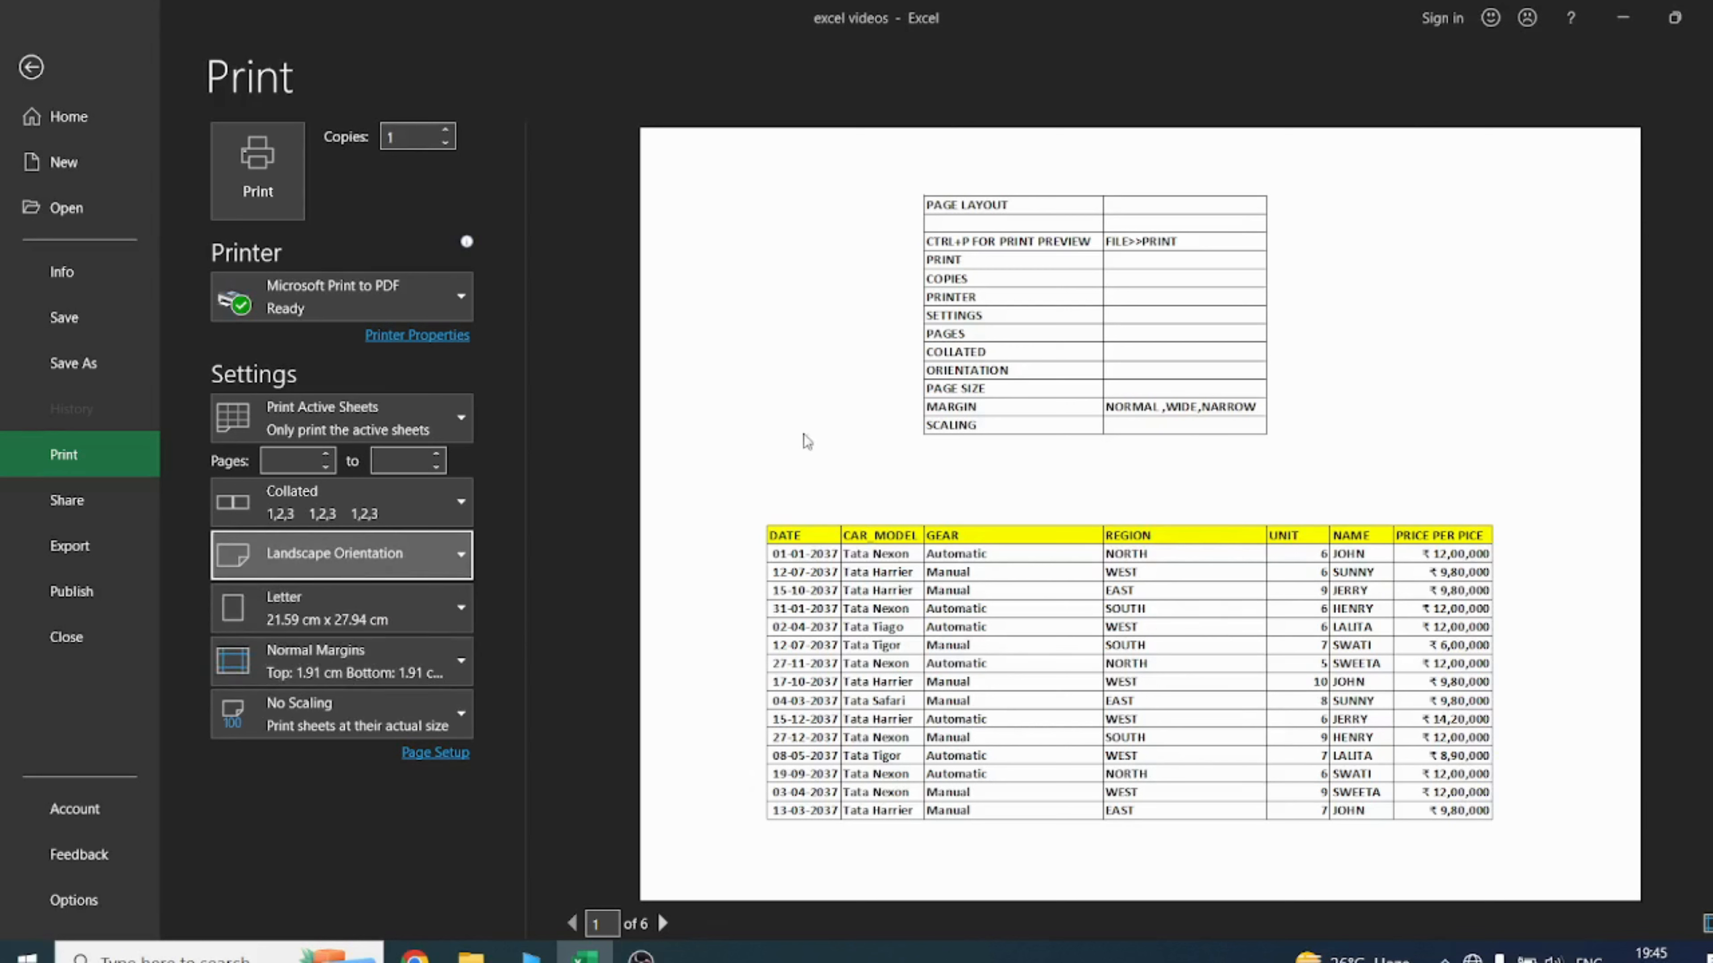
pyautogui.click(442, 560)
pyautogui.click(396, 609)
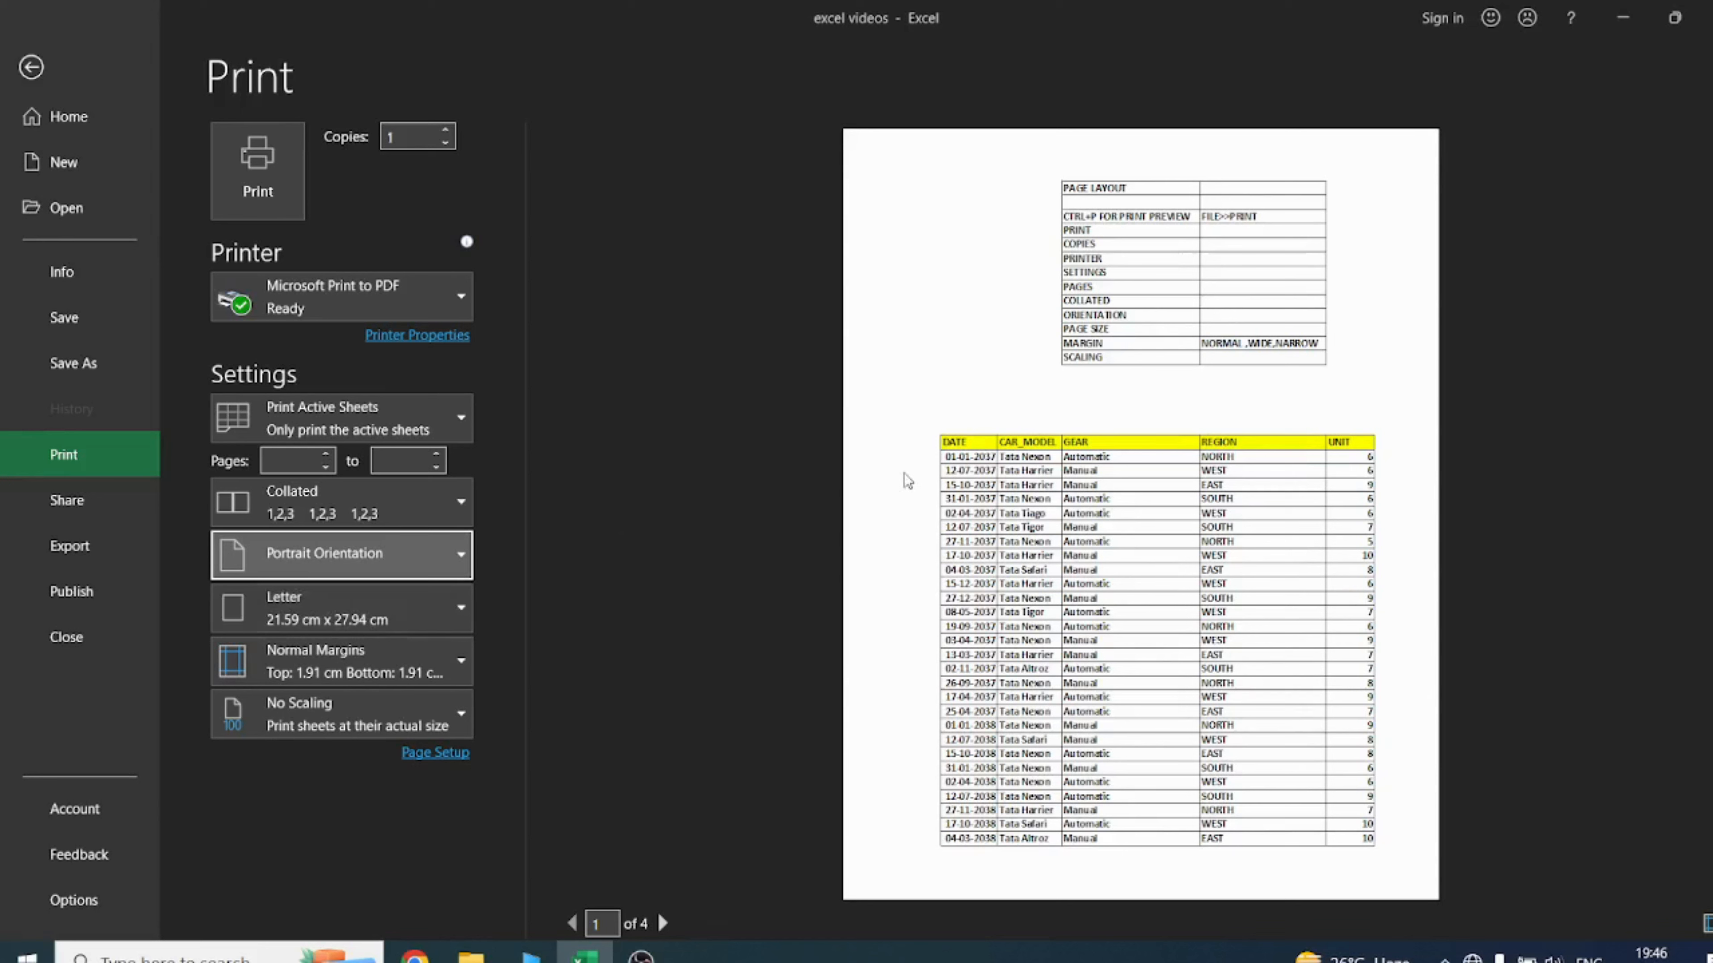
# Step: Try the A4 and A3 paper sizes in the print preview and leave the paper size at A4
pyautogui.click(442, 618)
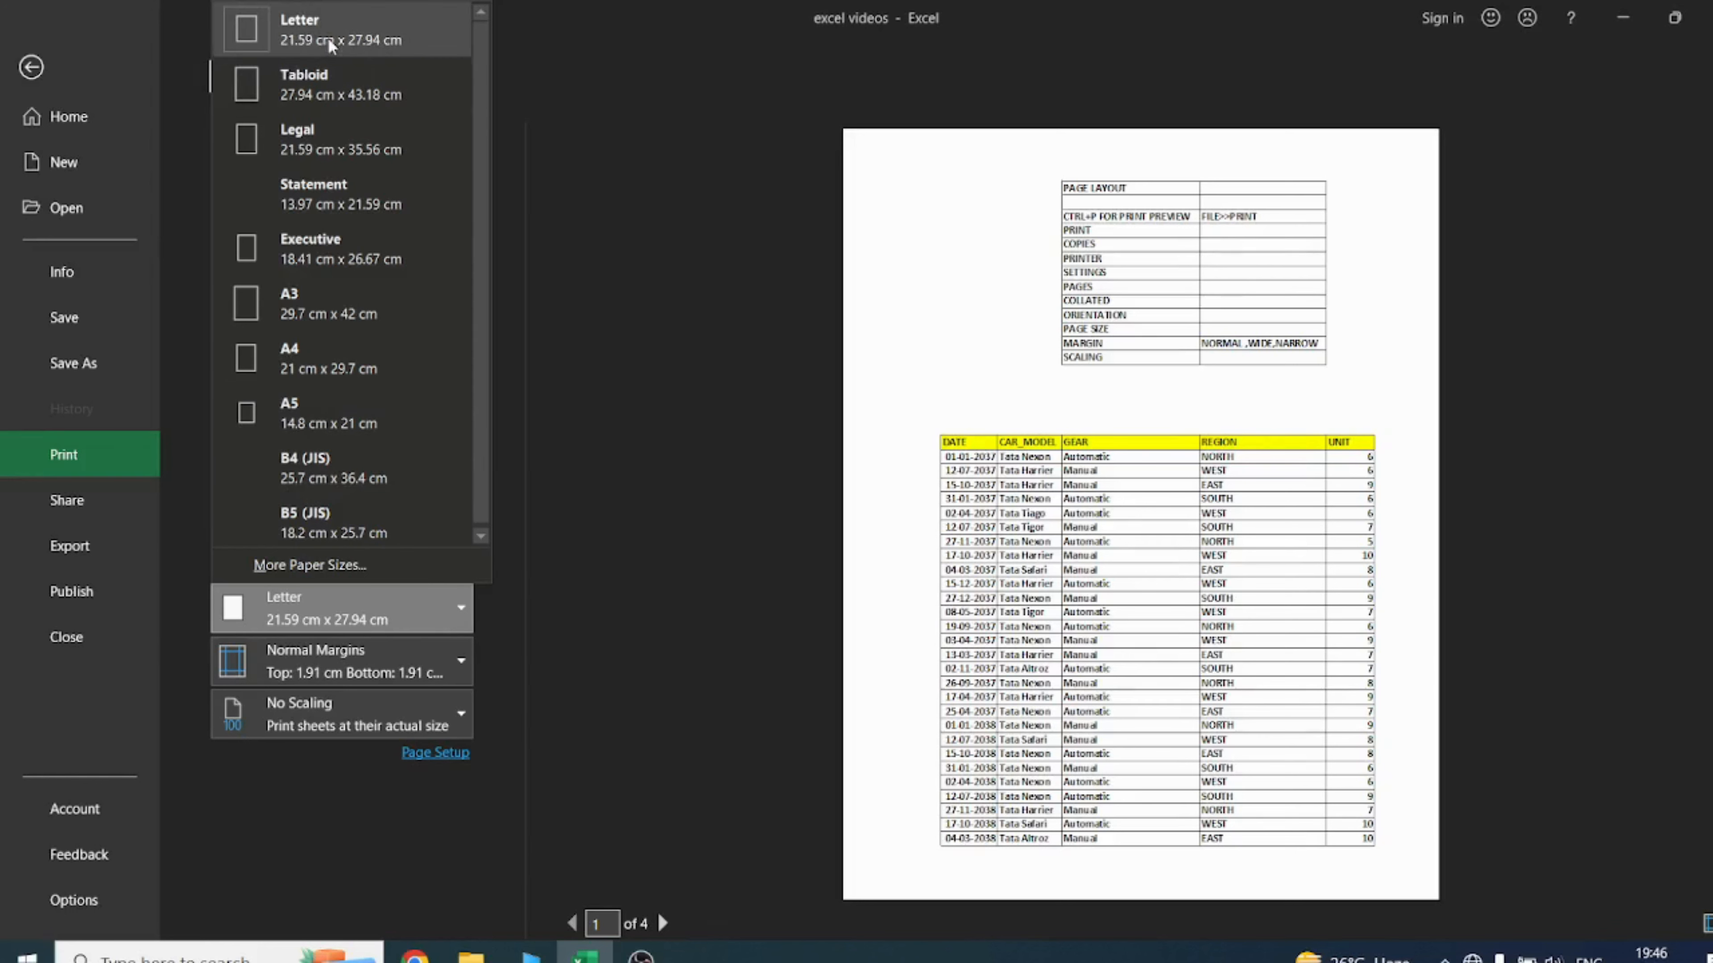
pyautogui.click(295, 344)
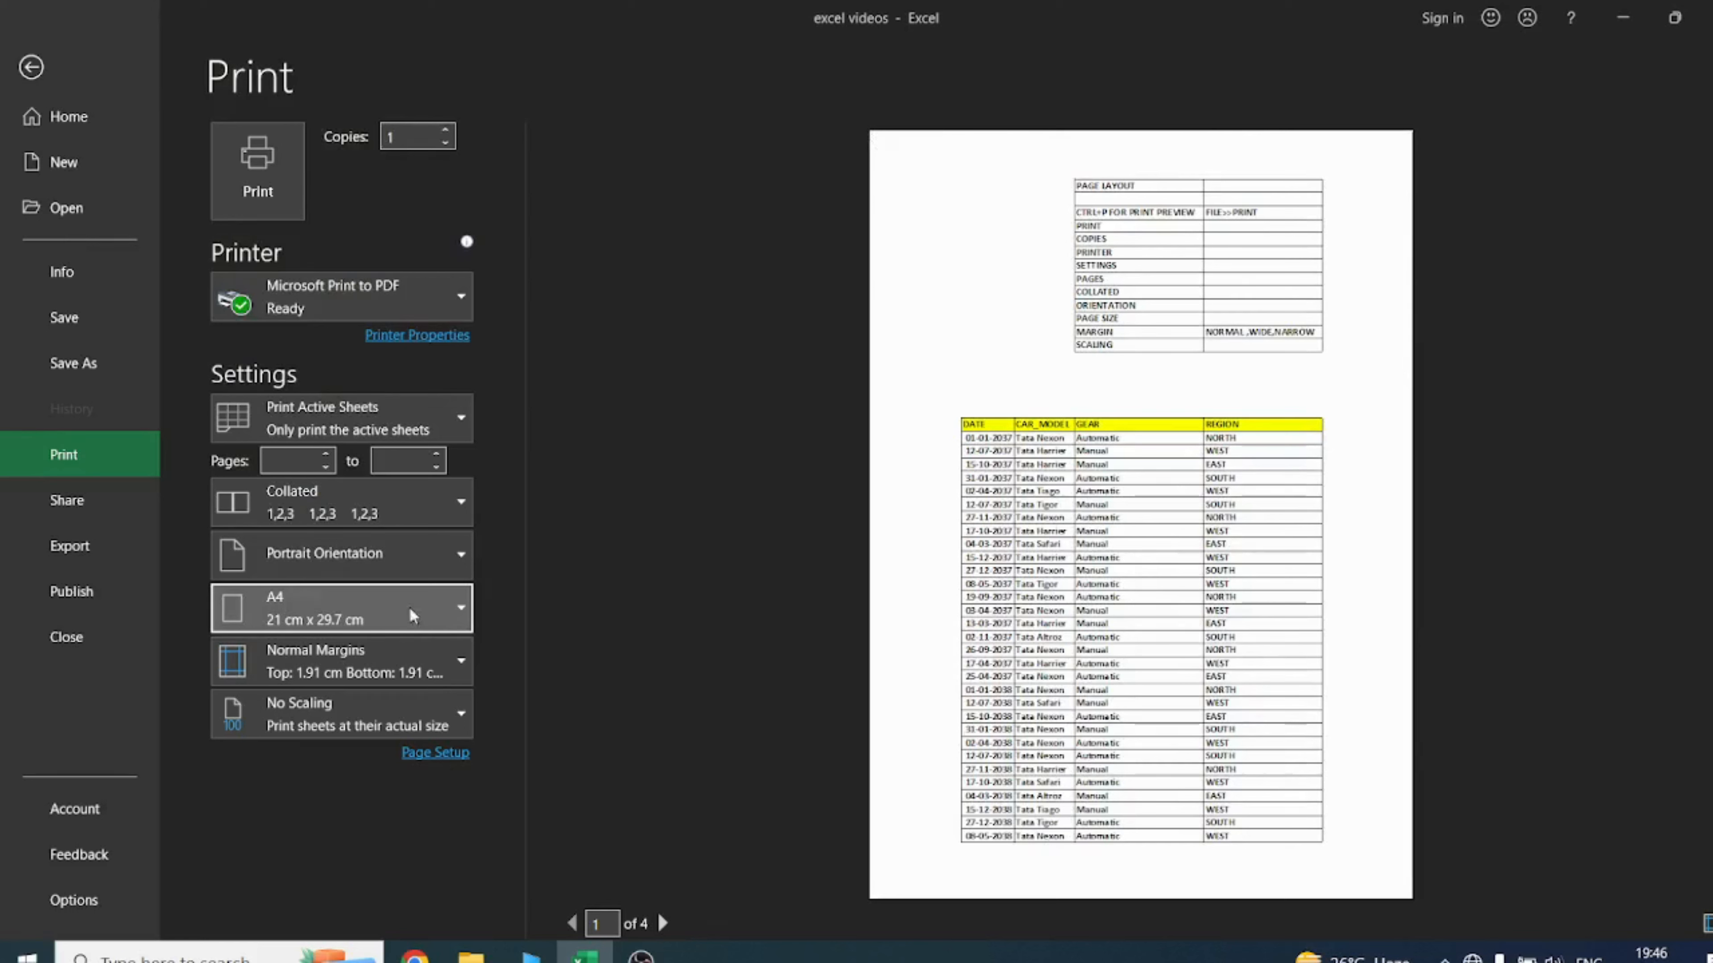
pyautogui.click(375, 614)
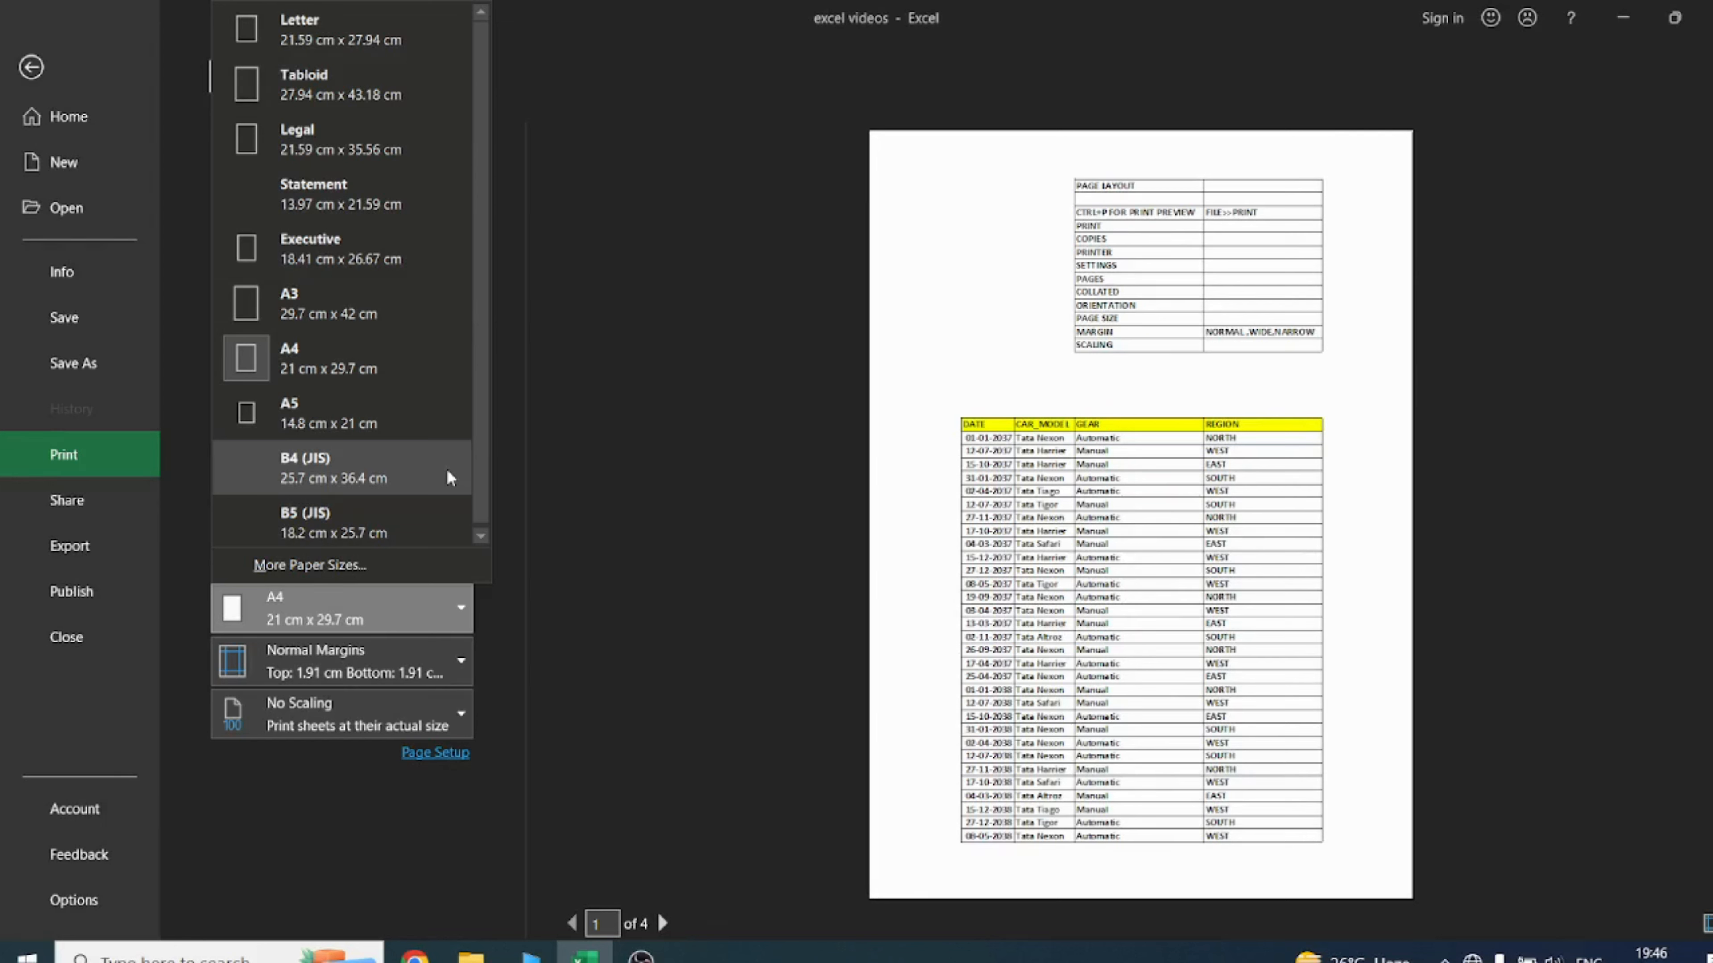
pyautogui.scroll(-1, 340, 351)
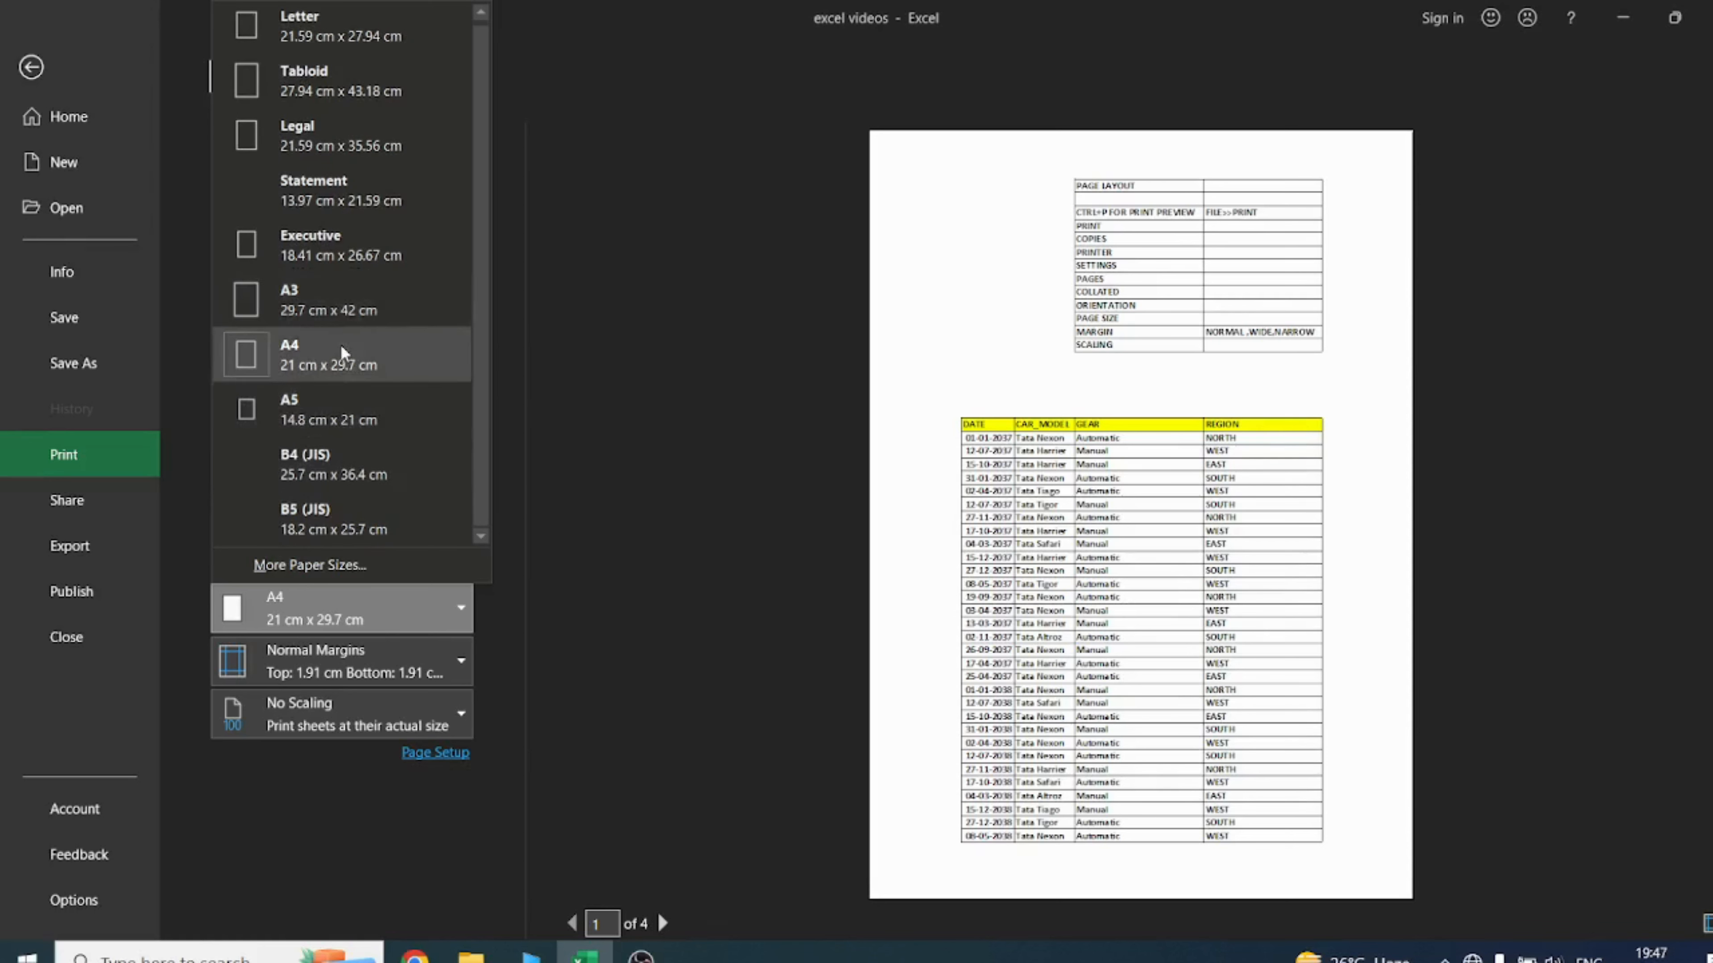
pyautogui.click(347, 312)
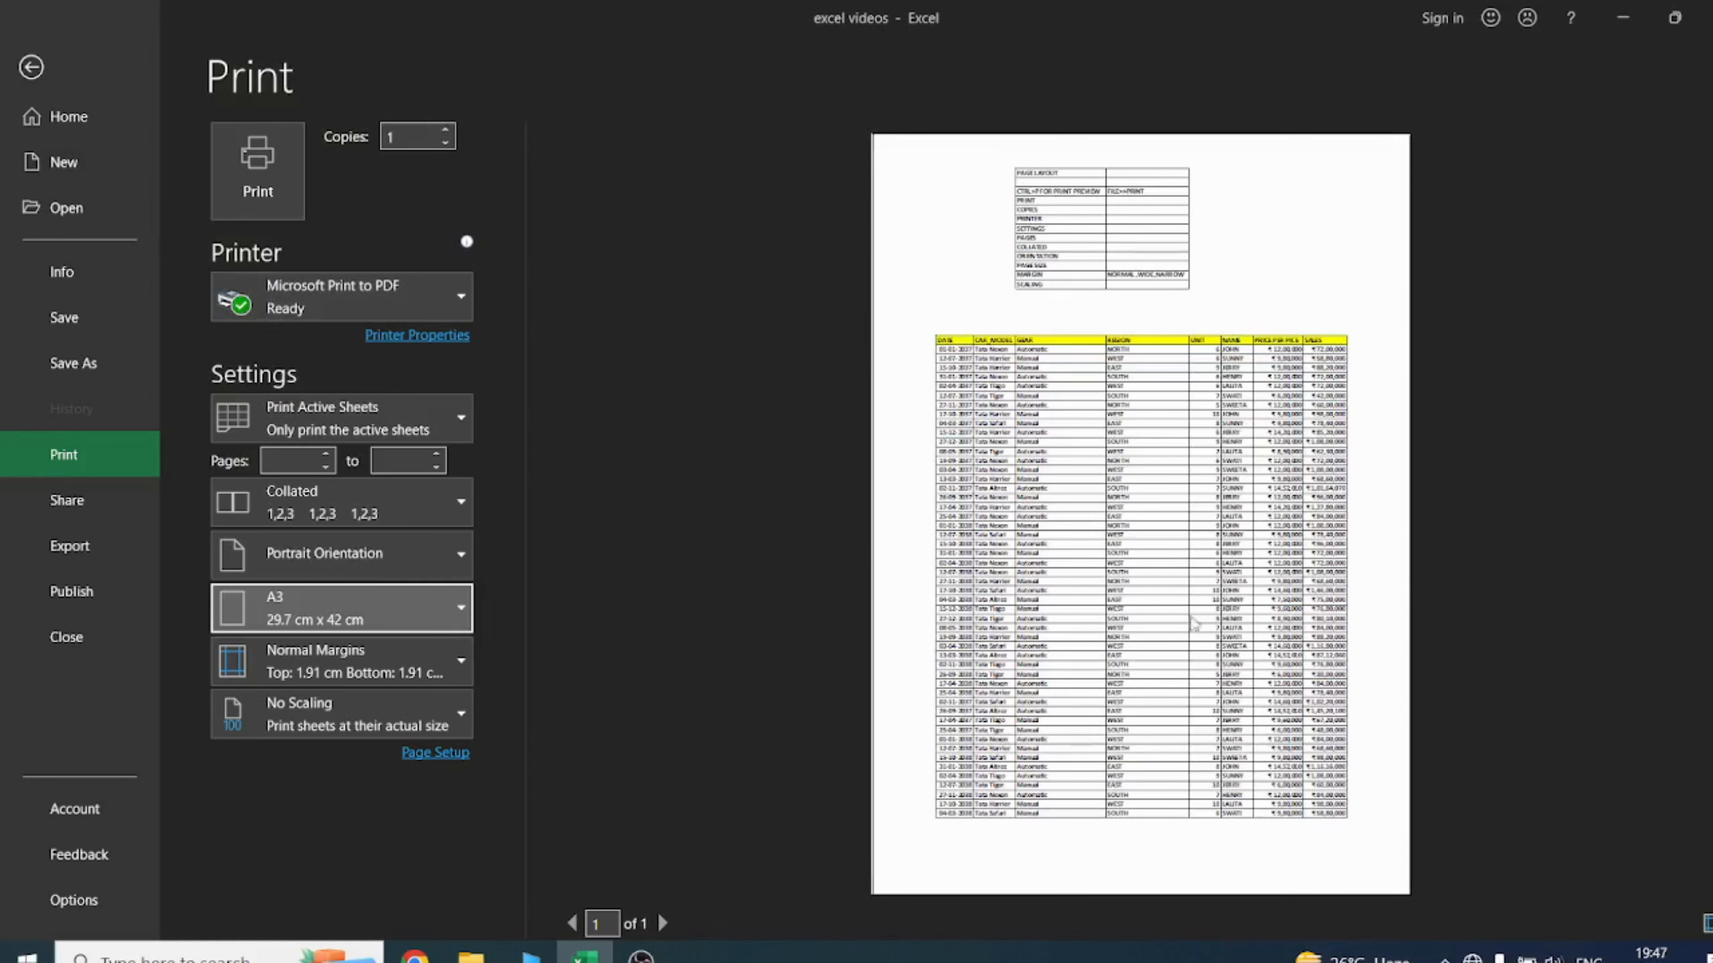
pyautogui.click(387, 617)
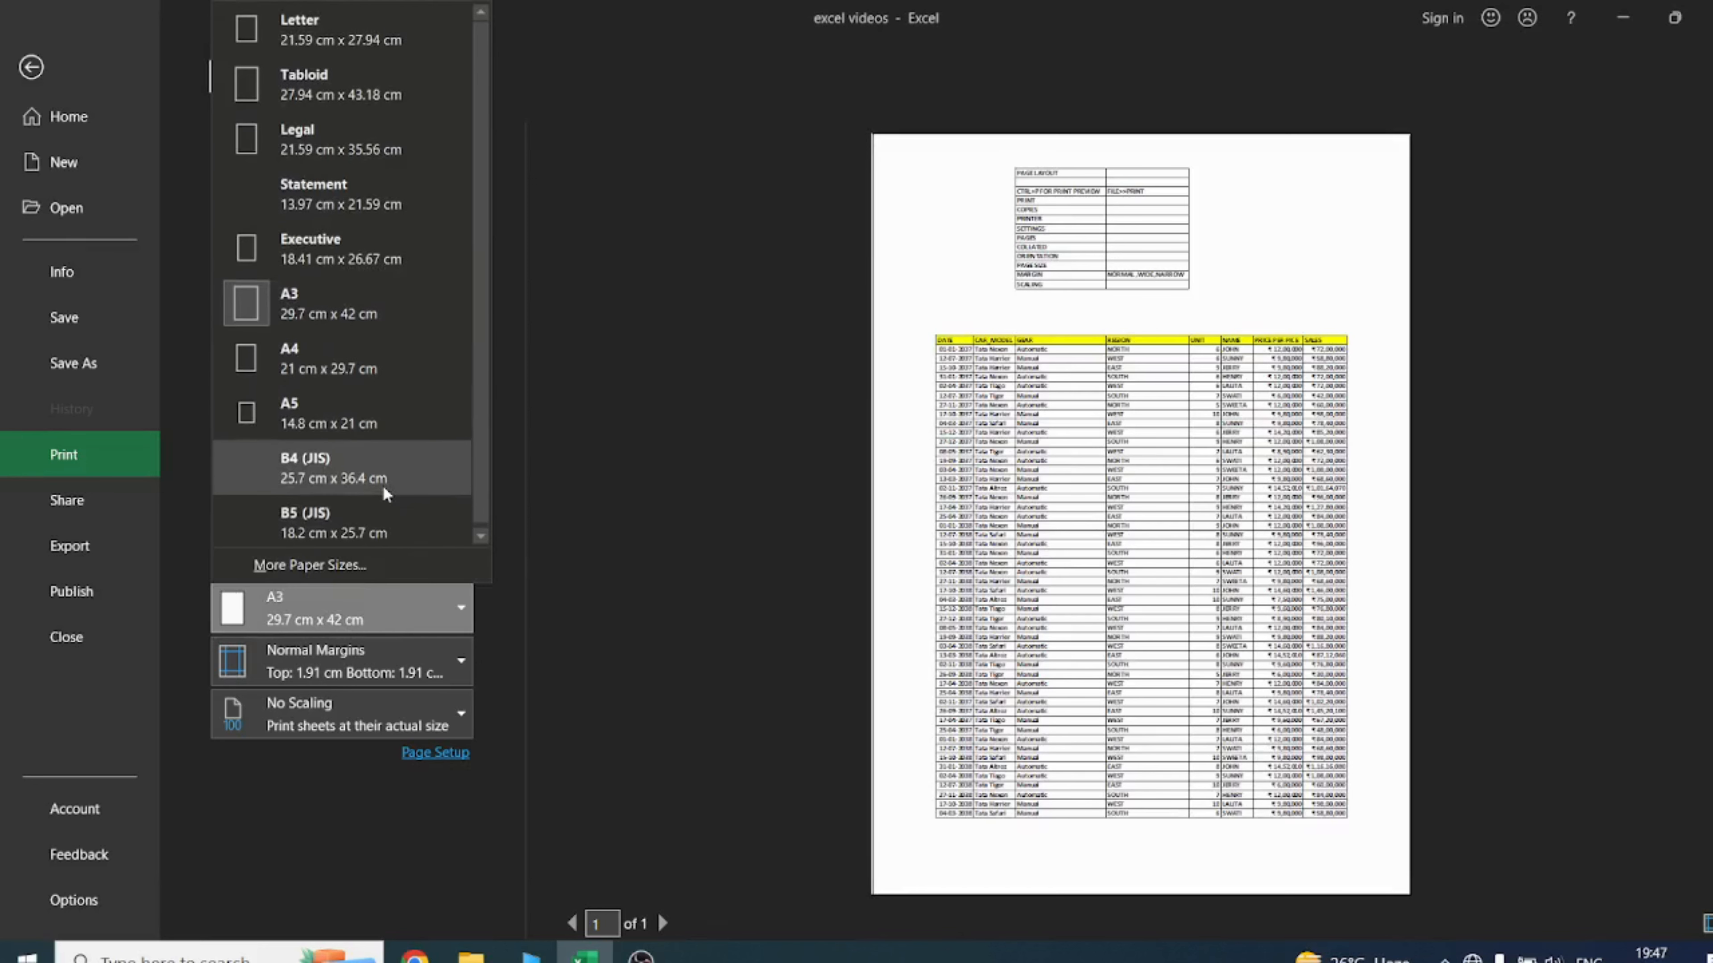
pyautogui.click(356, 355)
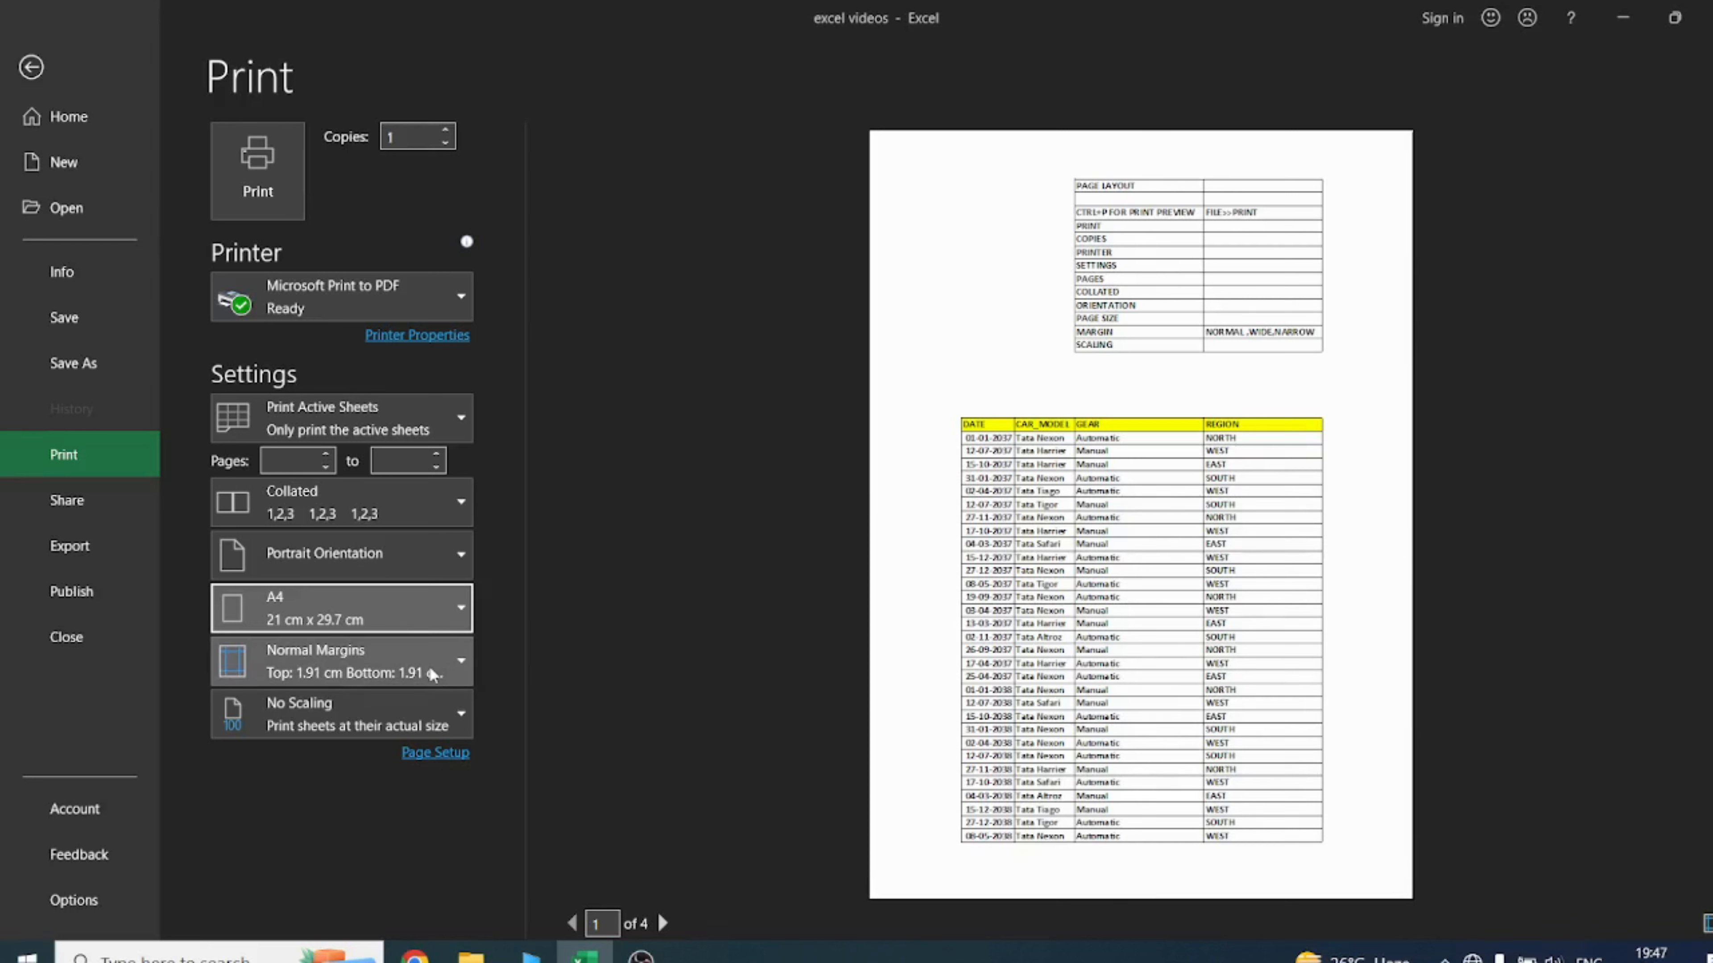
# Step: Preview the printout with Wide and Narrow margins, and restore the Normal margins
pyautogui.click(461, 660)
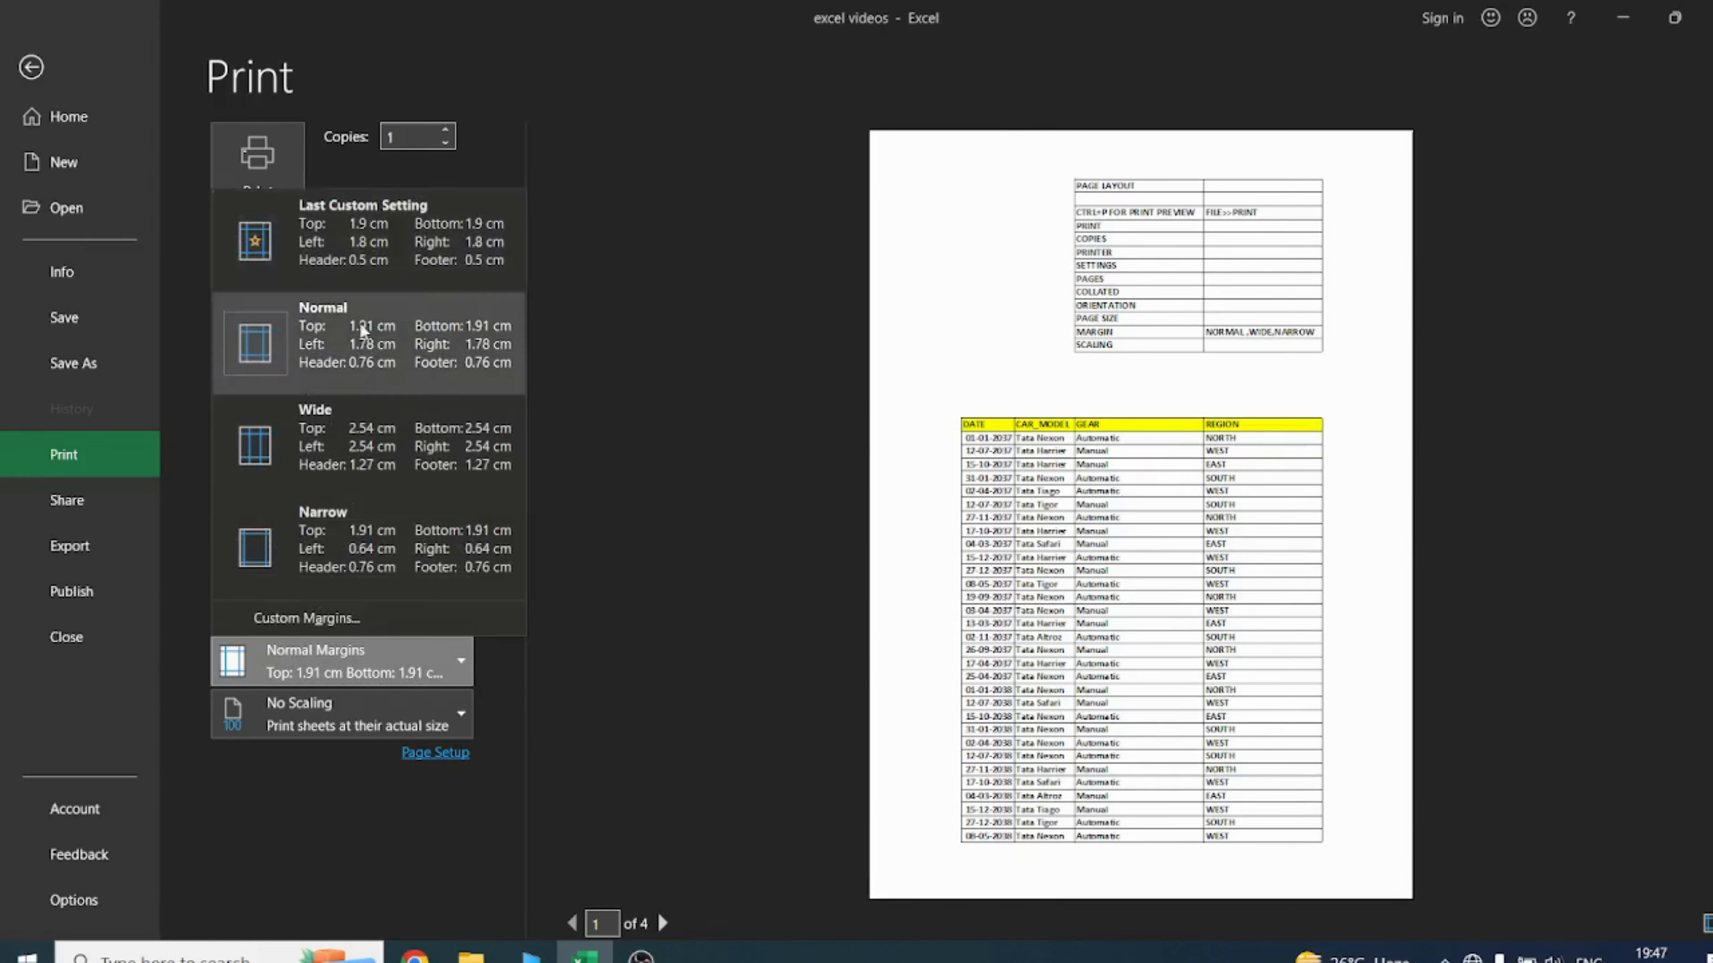
pyautogui.click(389, 430)
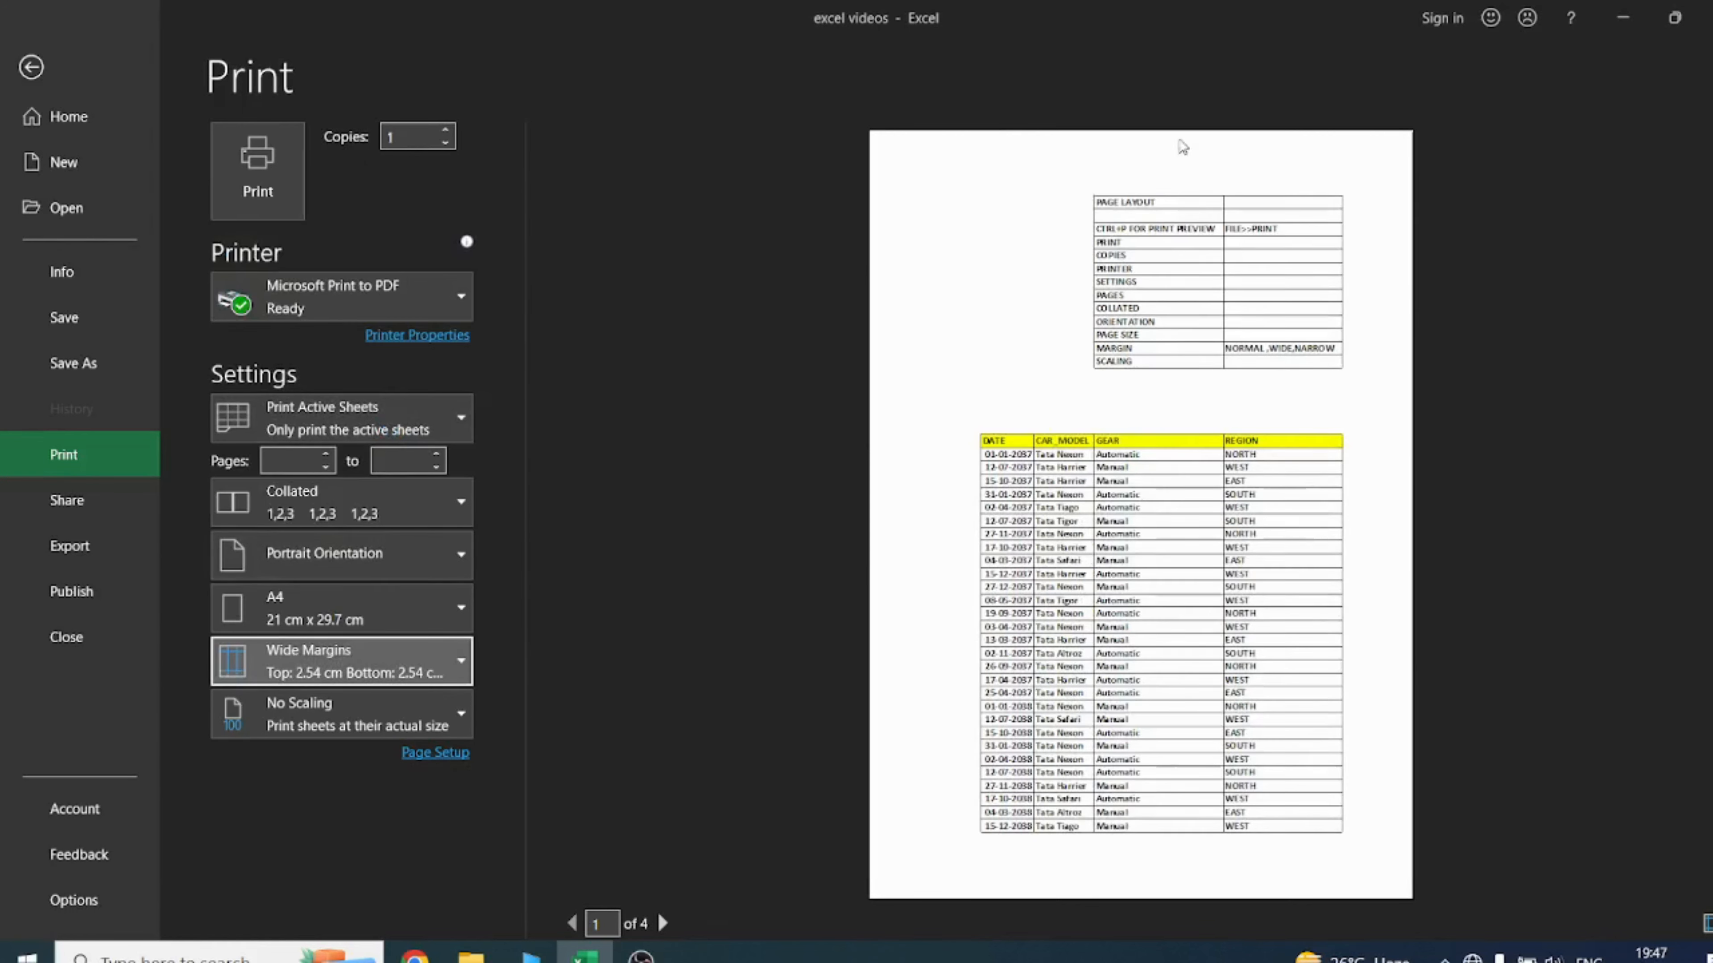
pyautogui.click(344, 659)
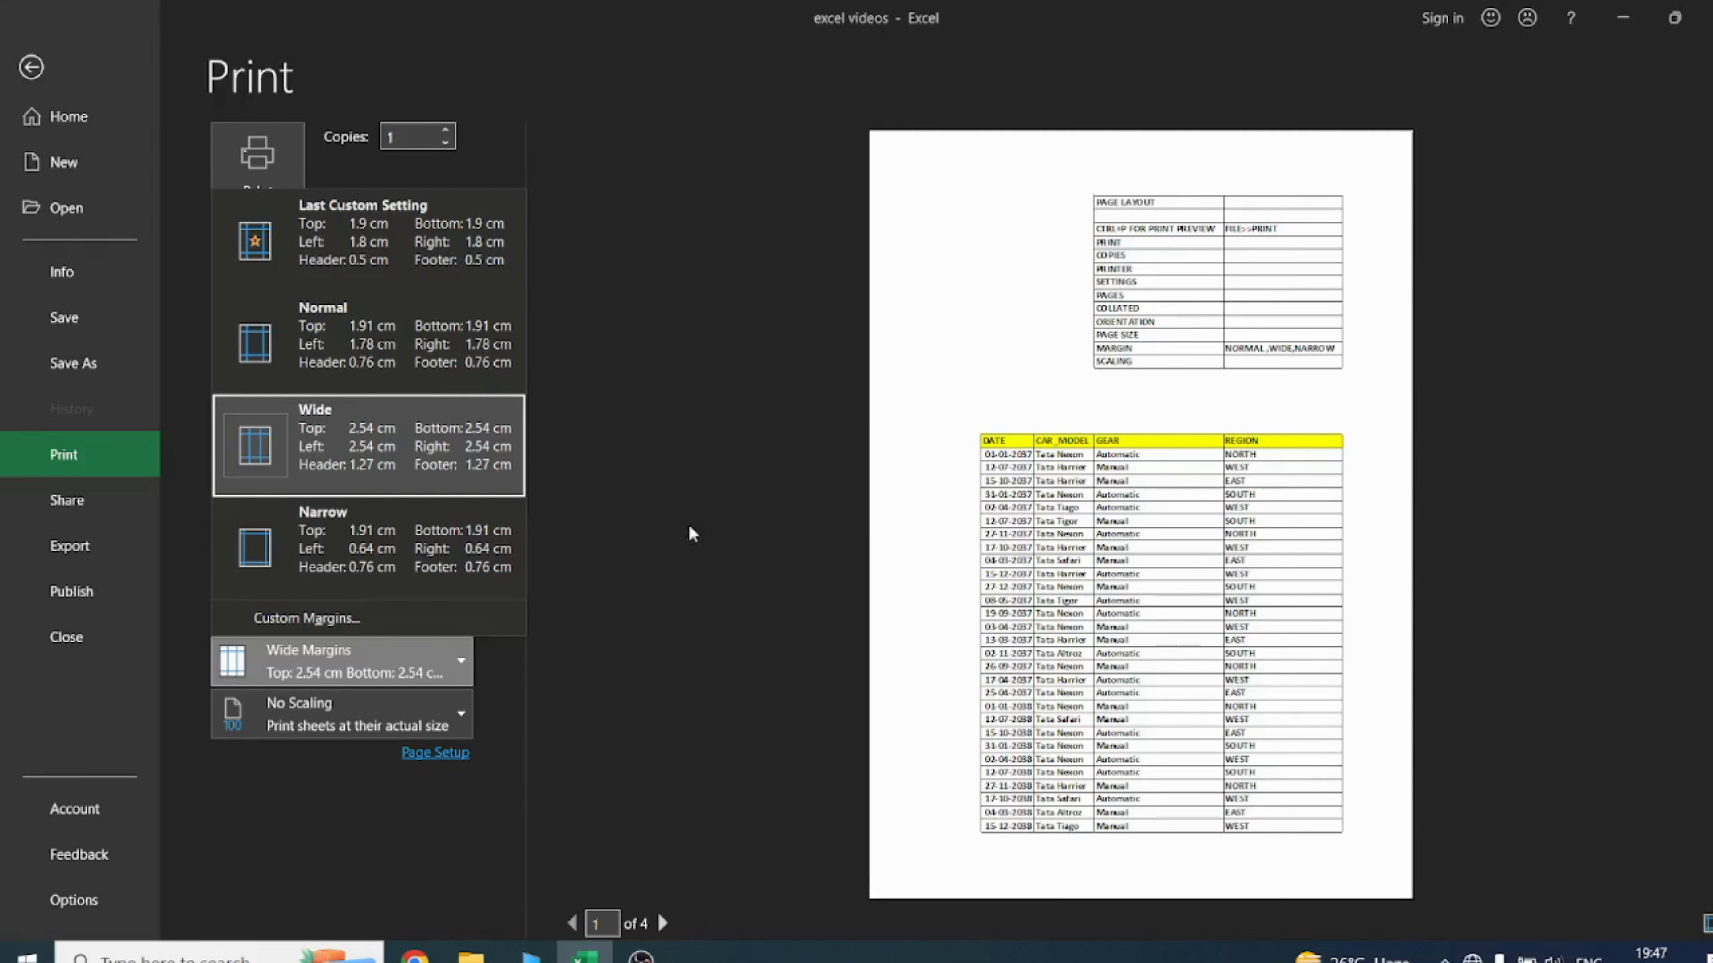
pyautogui.click(428, 533)
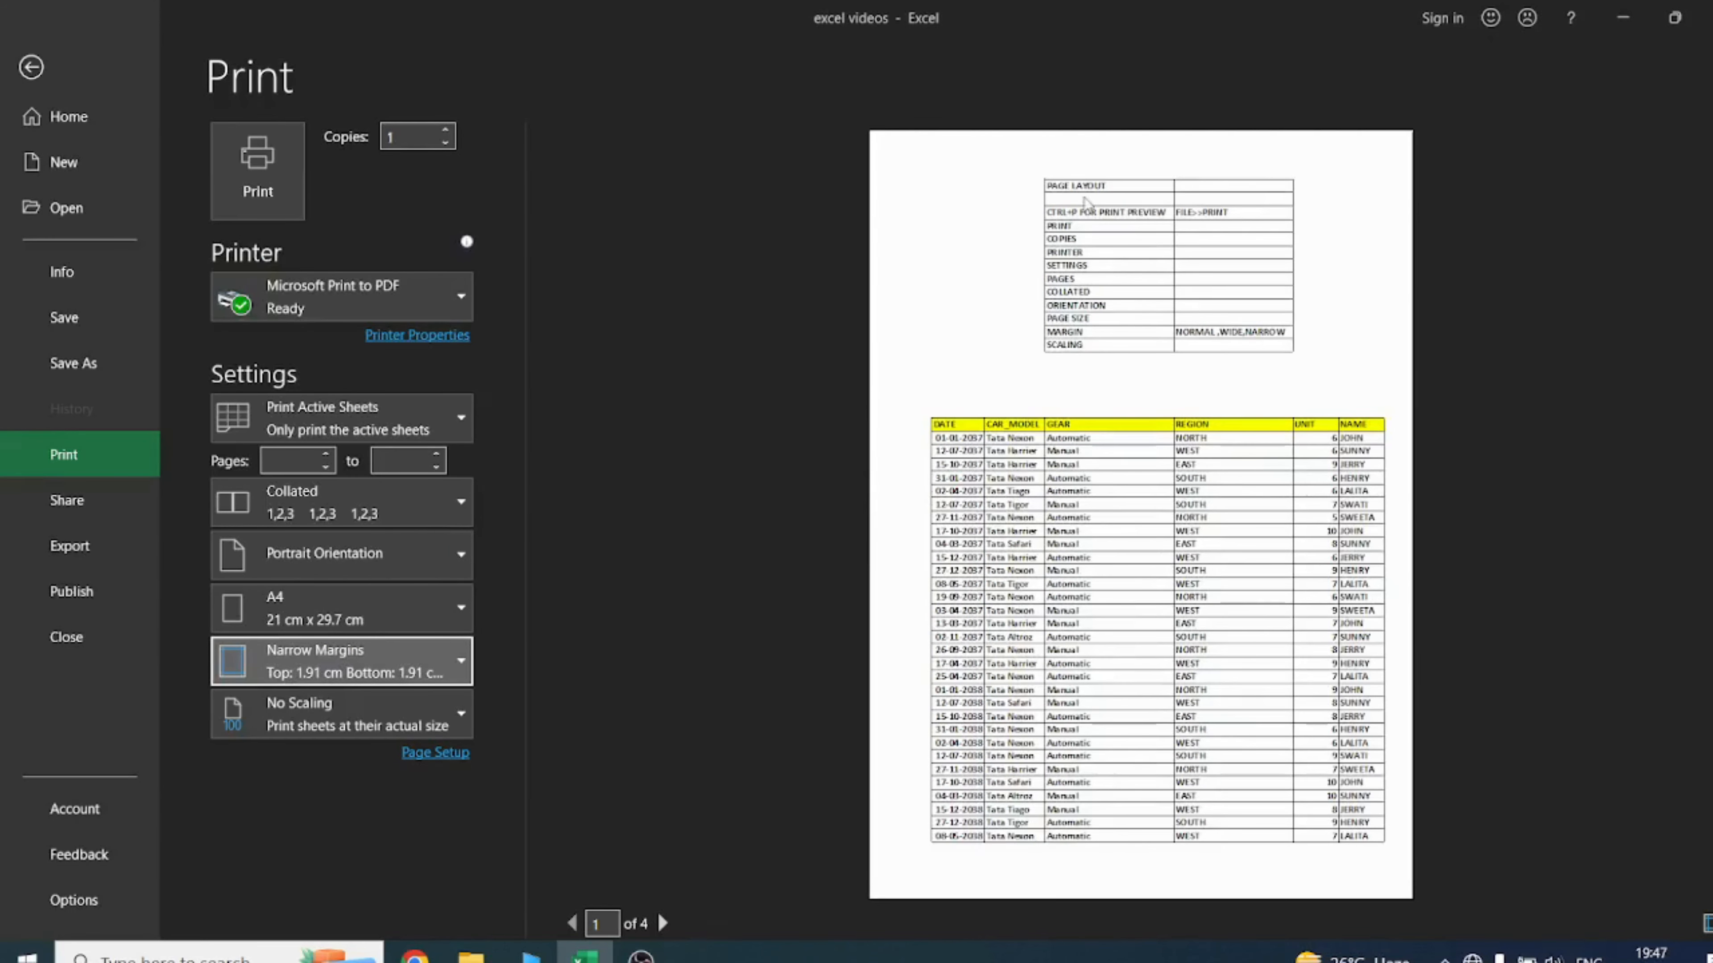
pyautogui.click(355, 667)
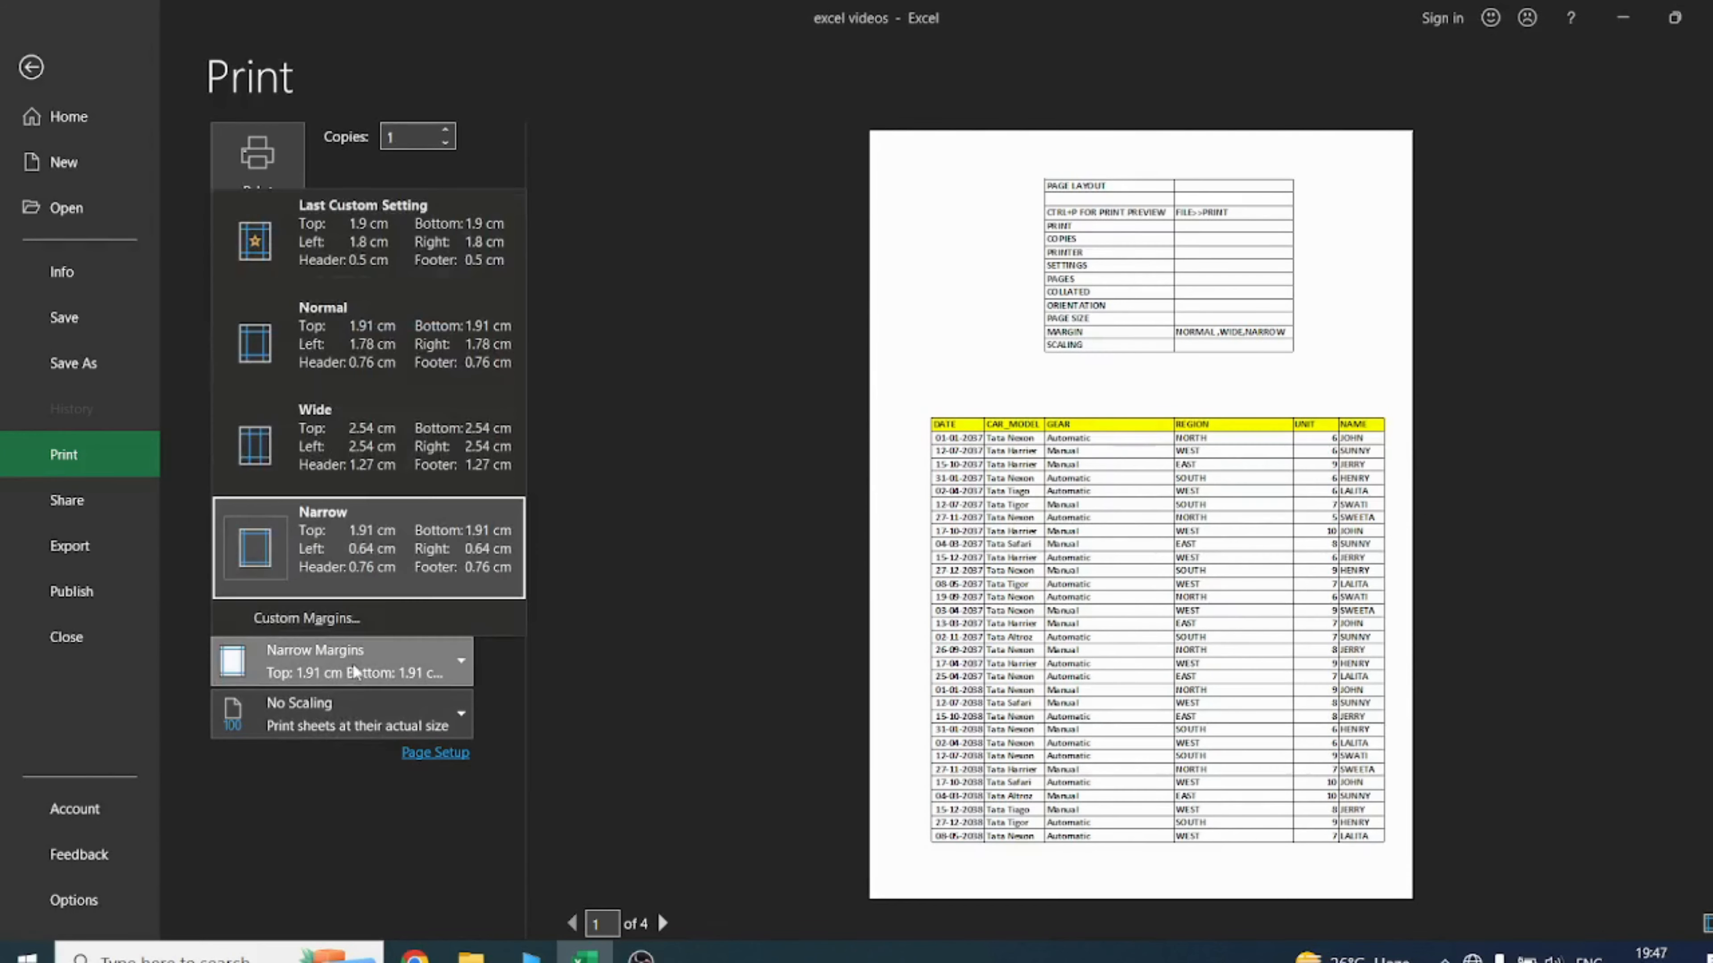
pyautogui.click(373, 387)
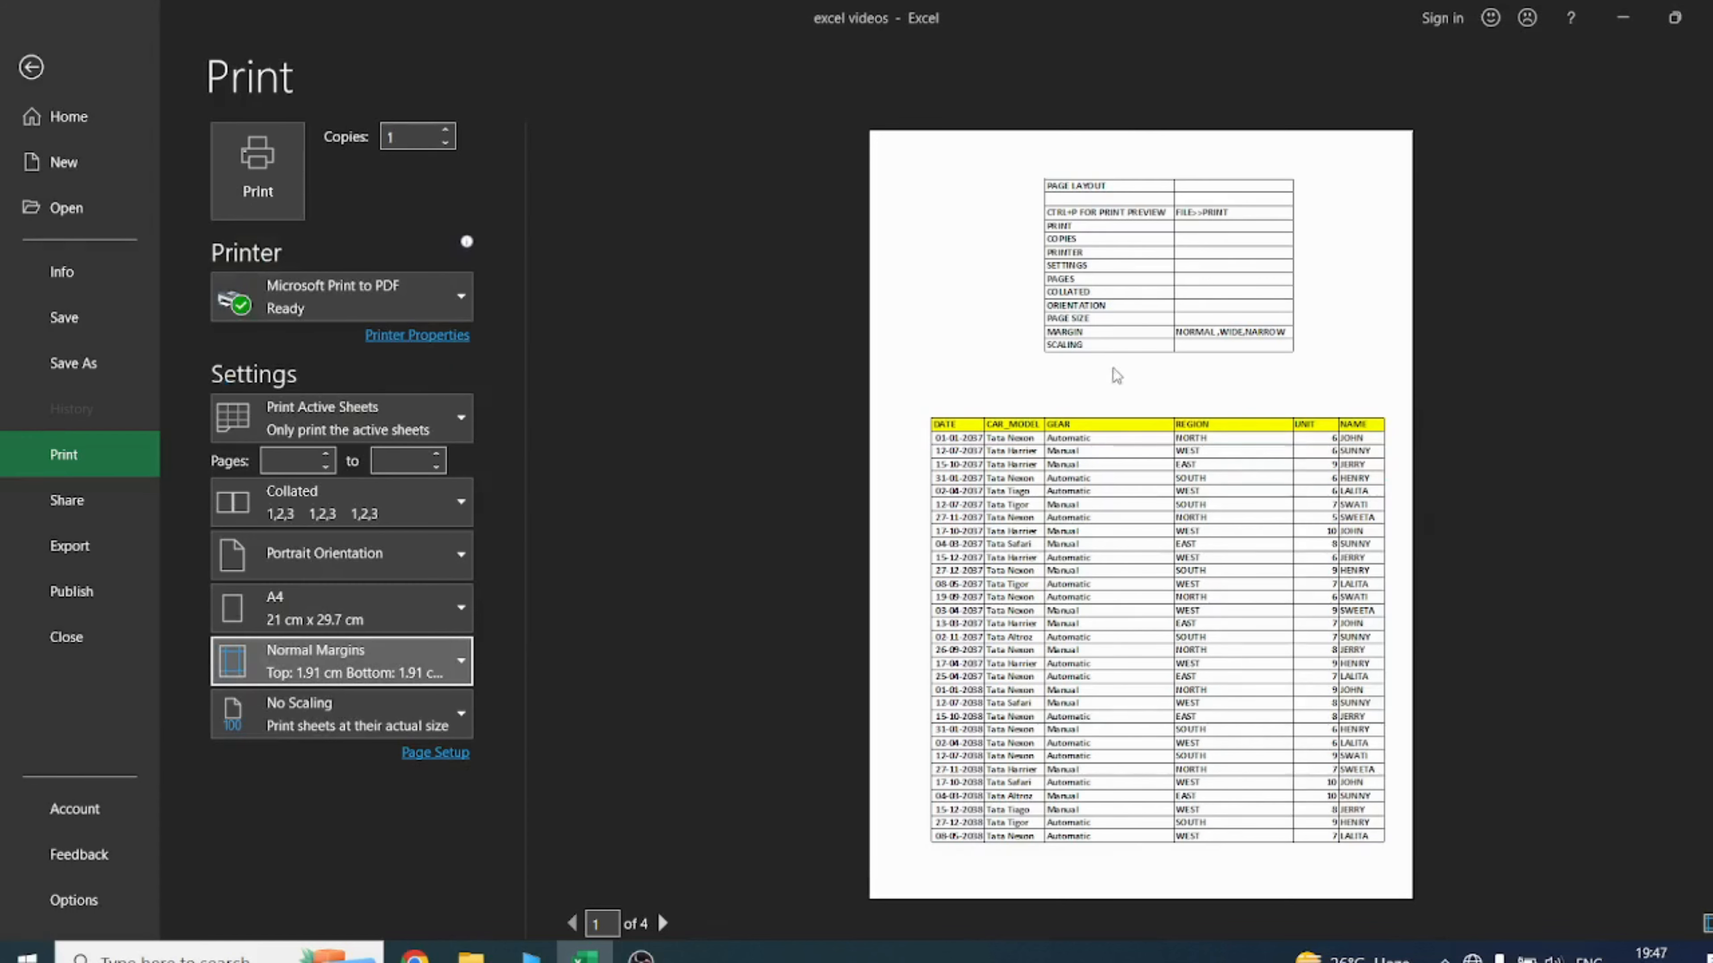
# Step: Apply custom page margins of 0 cm at the top, bottom and left and 0.3 cm at the right
pyautogui.click(413, 430)
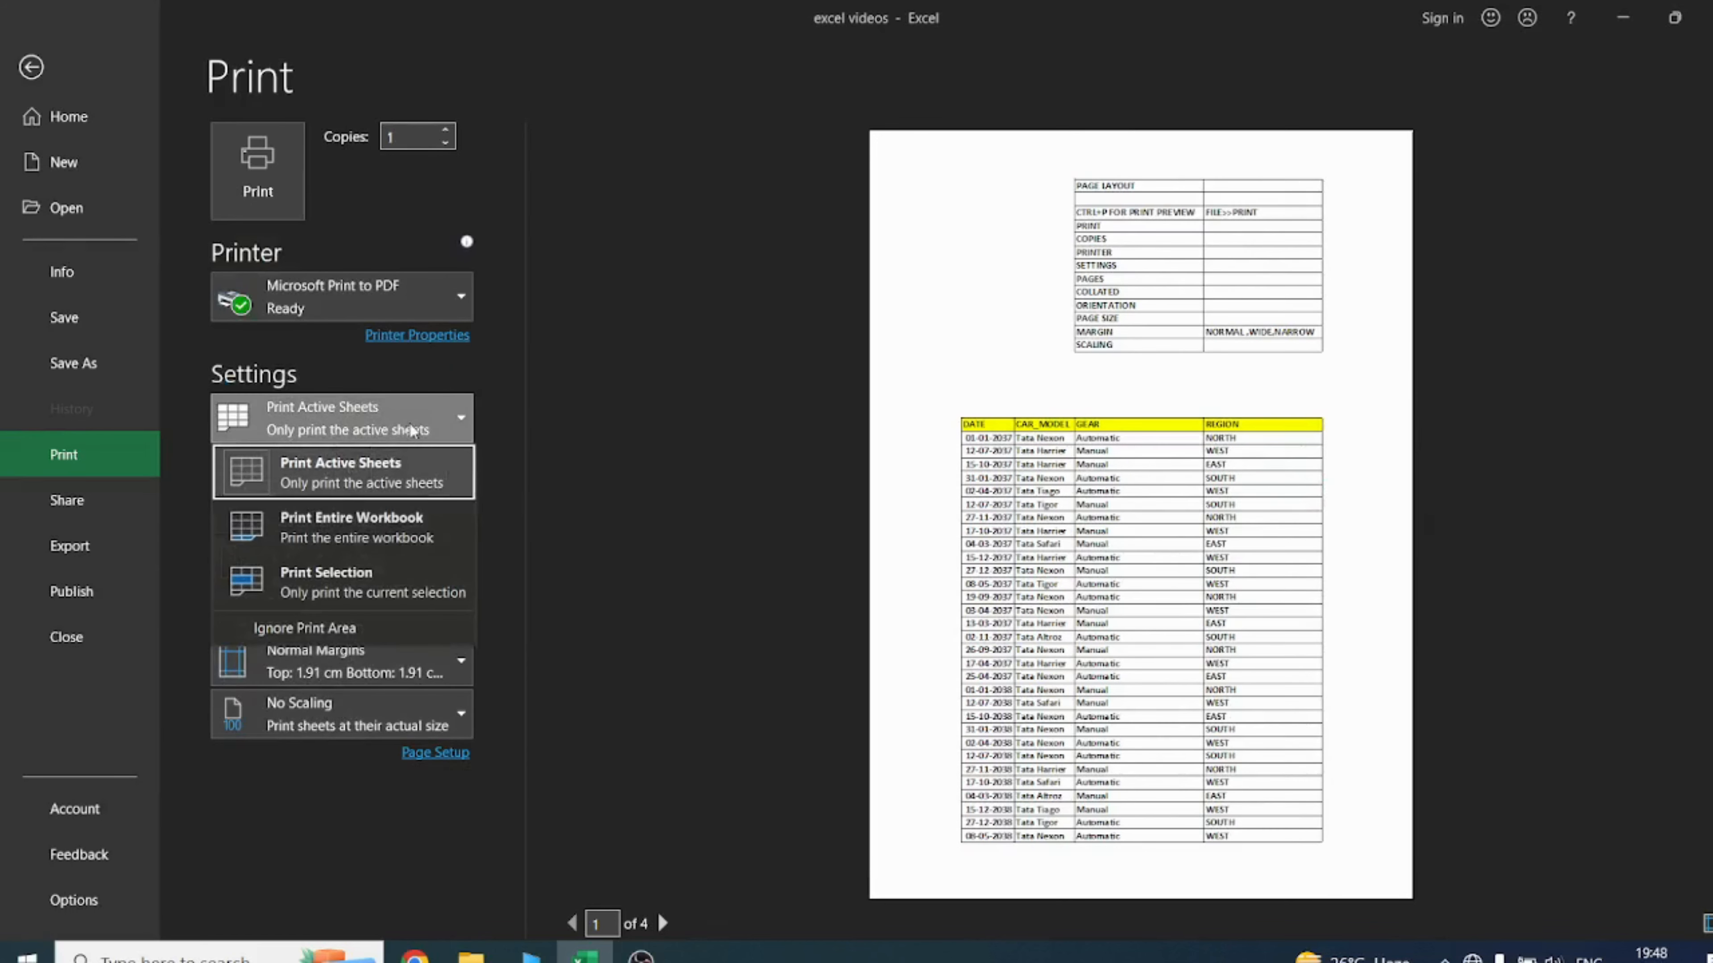
pyautogui.click(412, 430)
pyautogui.click(423, 668)
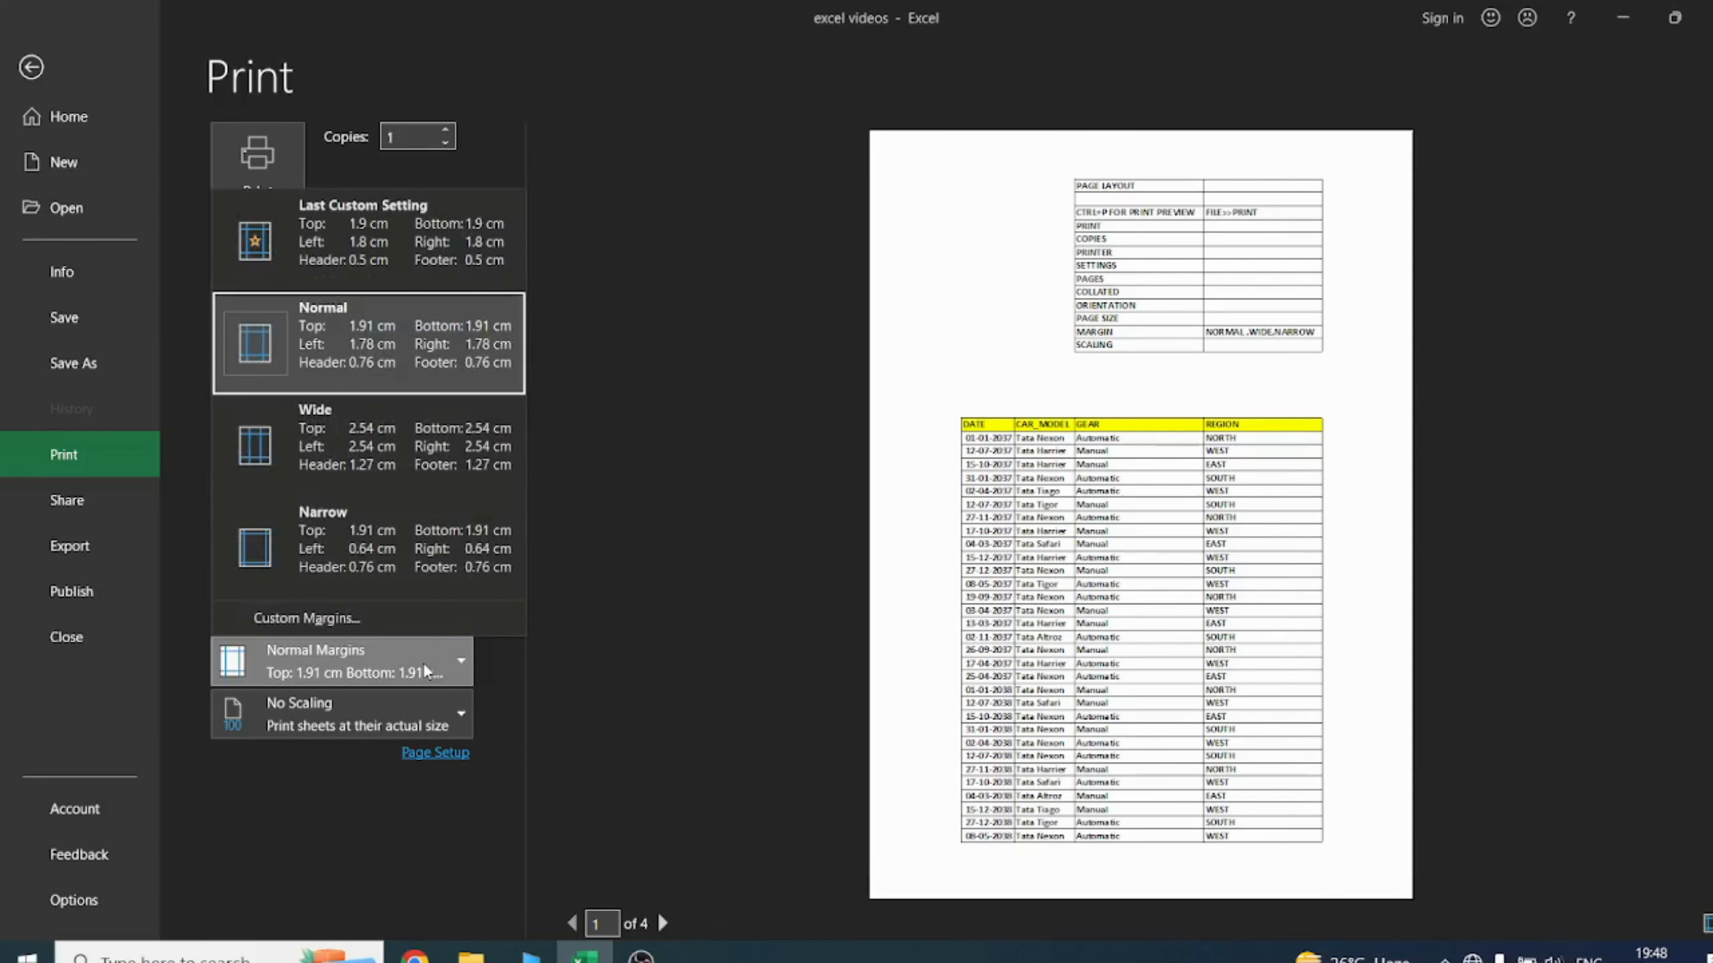
pyautogui.click(362, 629)
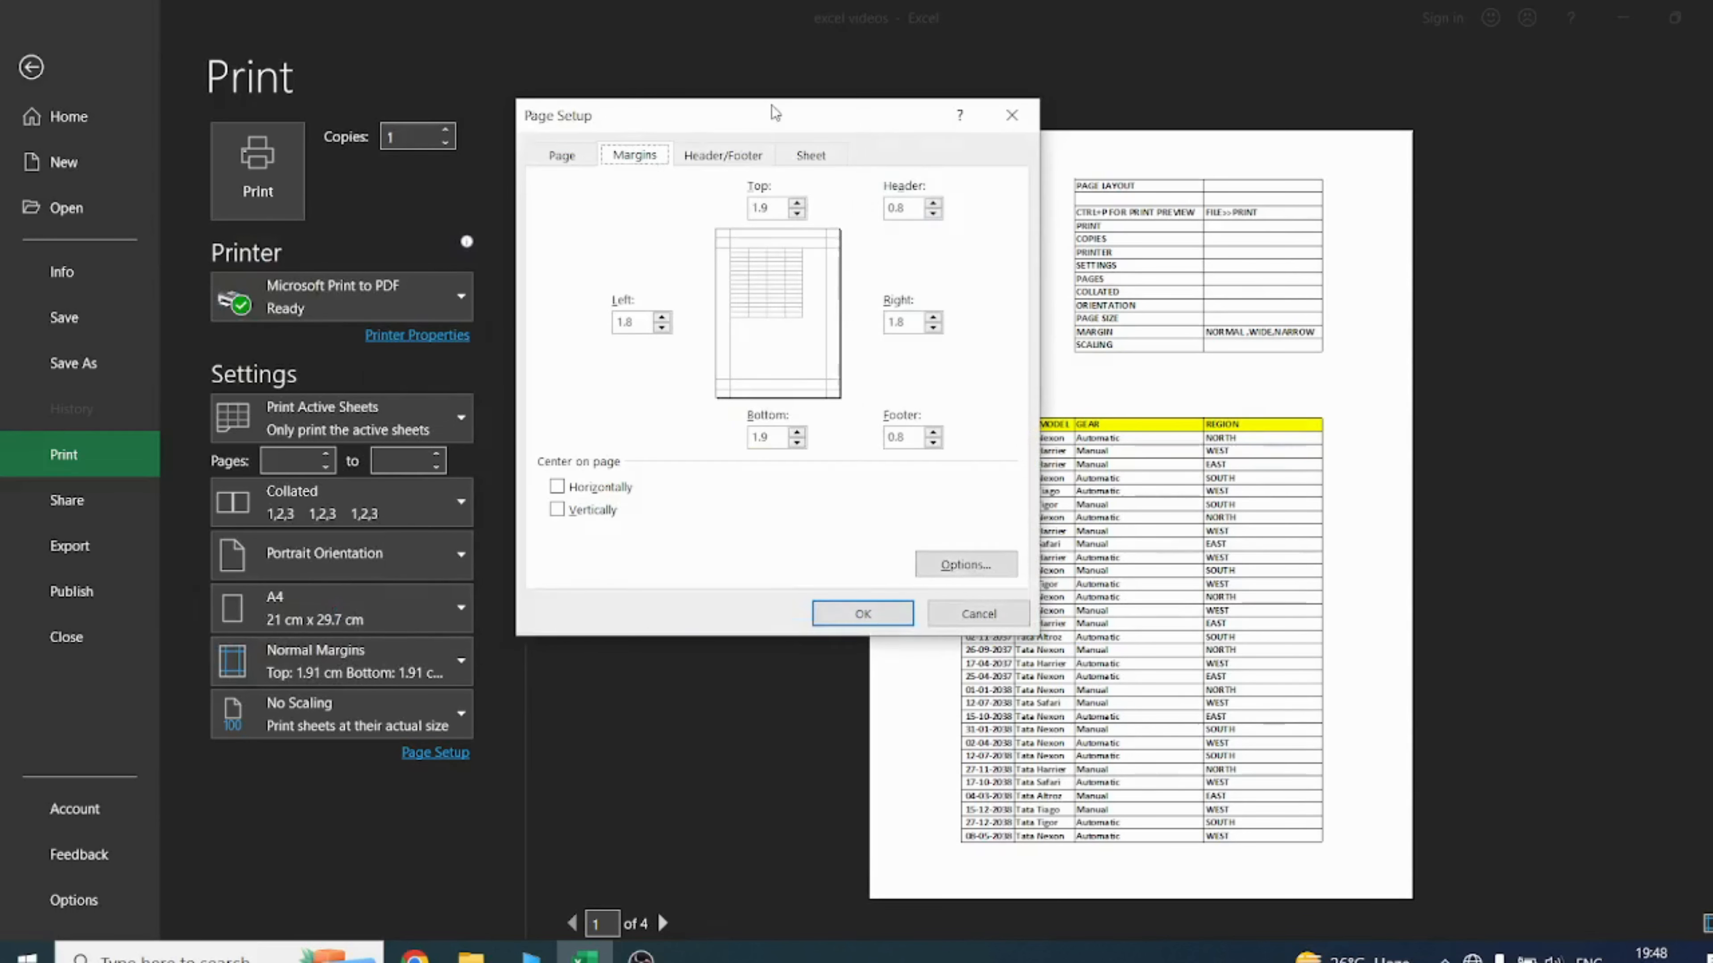
pyautogui.moveTo(772, 109); pyautogui.dragTo(533, 91)
pyautogui.click(426, 314)
pyautogui.write('0')
pyautogui.doubleClick(546, 188)
pyautogui.write('0')
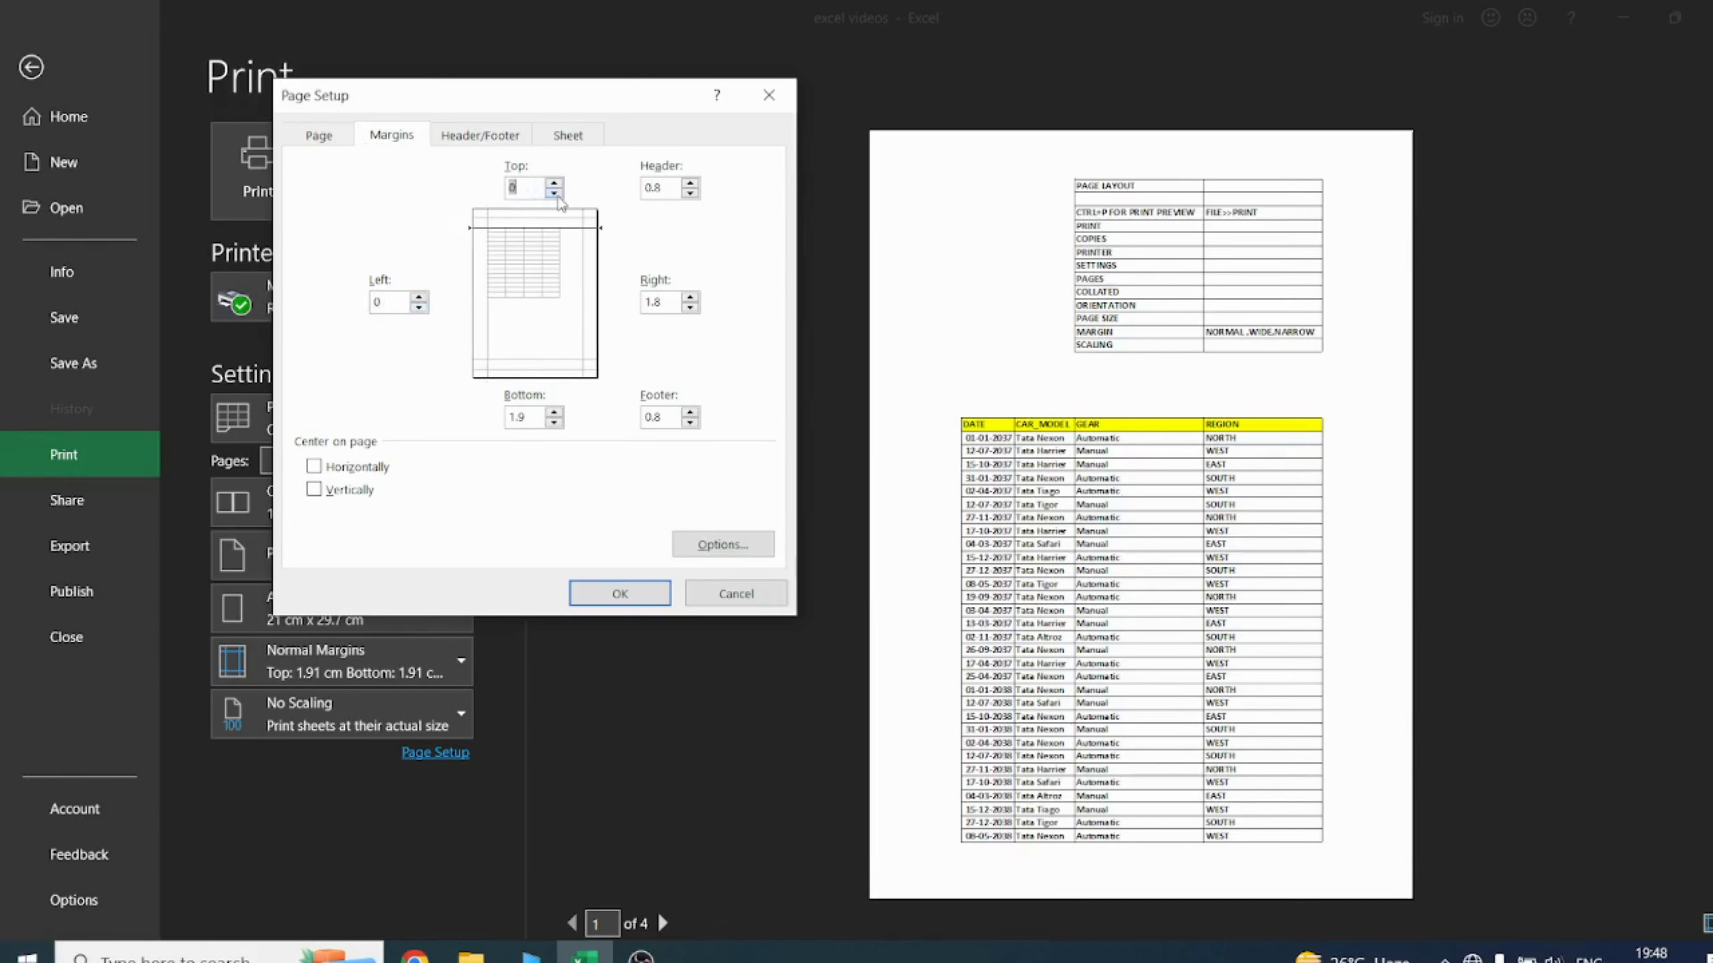
pyautogui.tripleClick(694, 310)
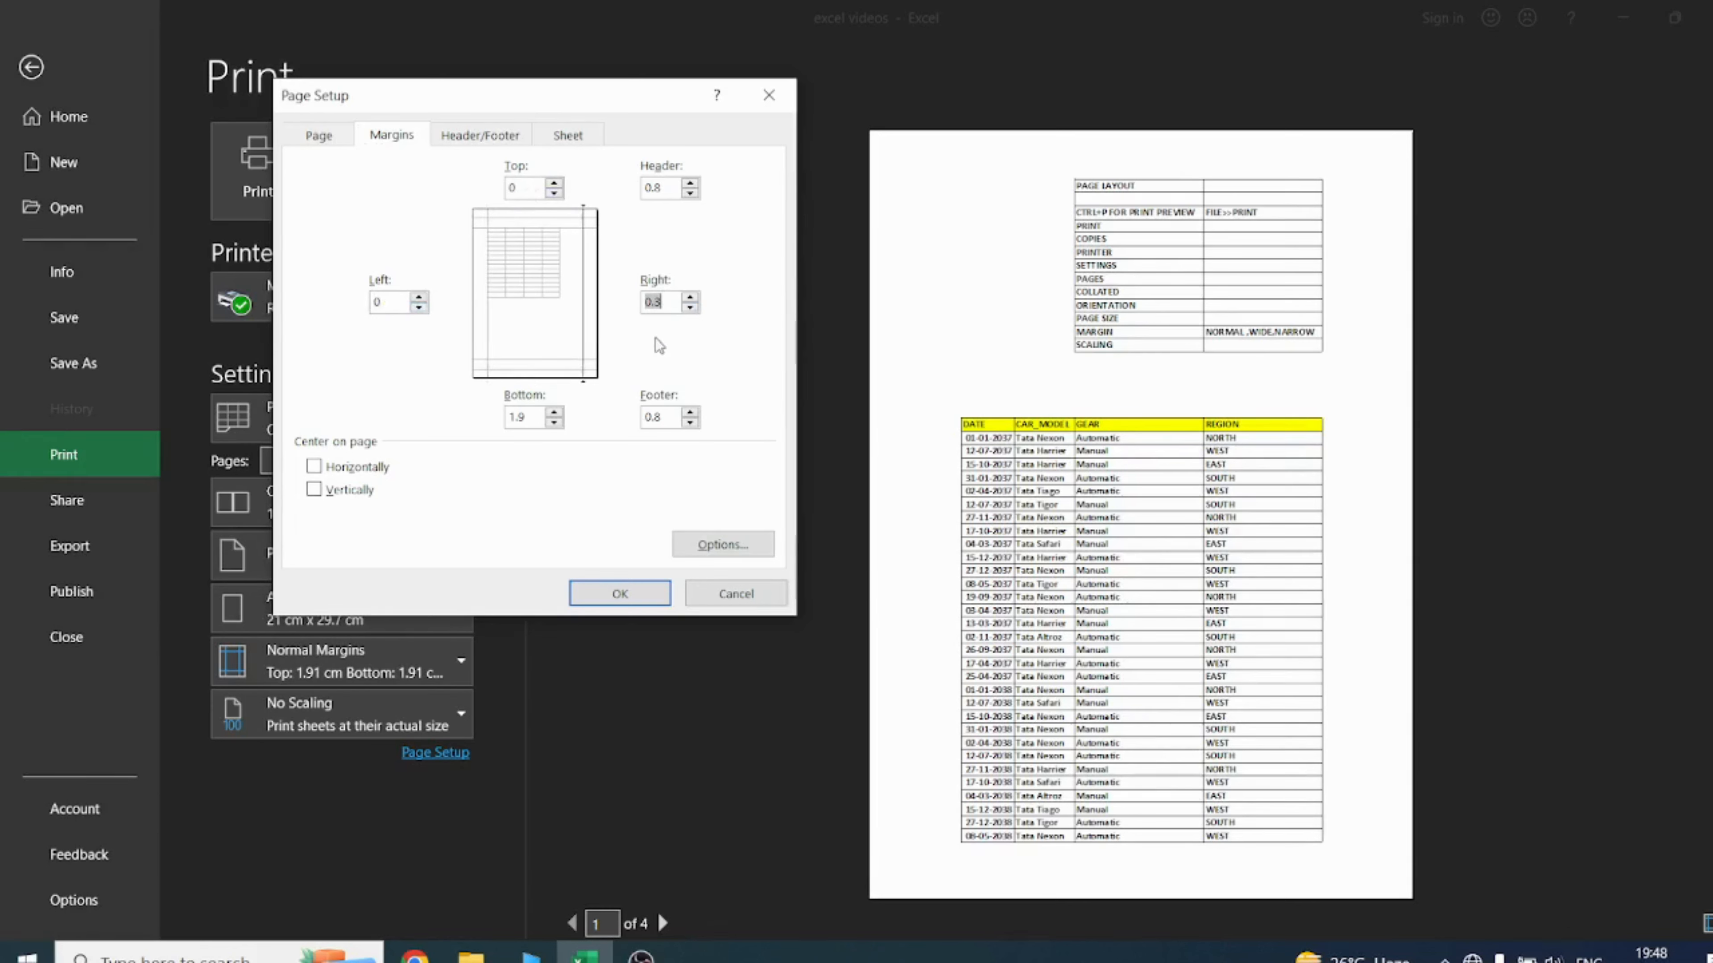
pyautogui.click(553, 426)
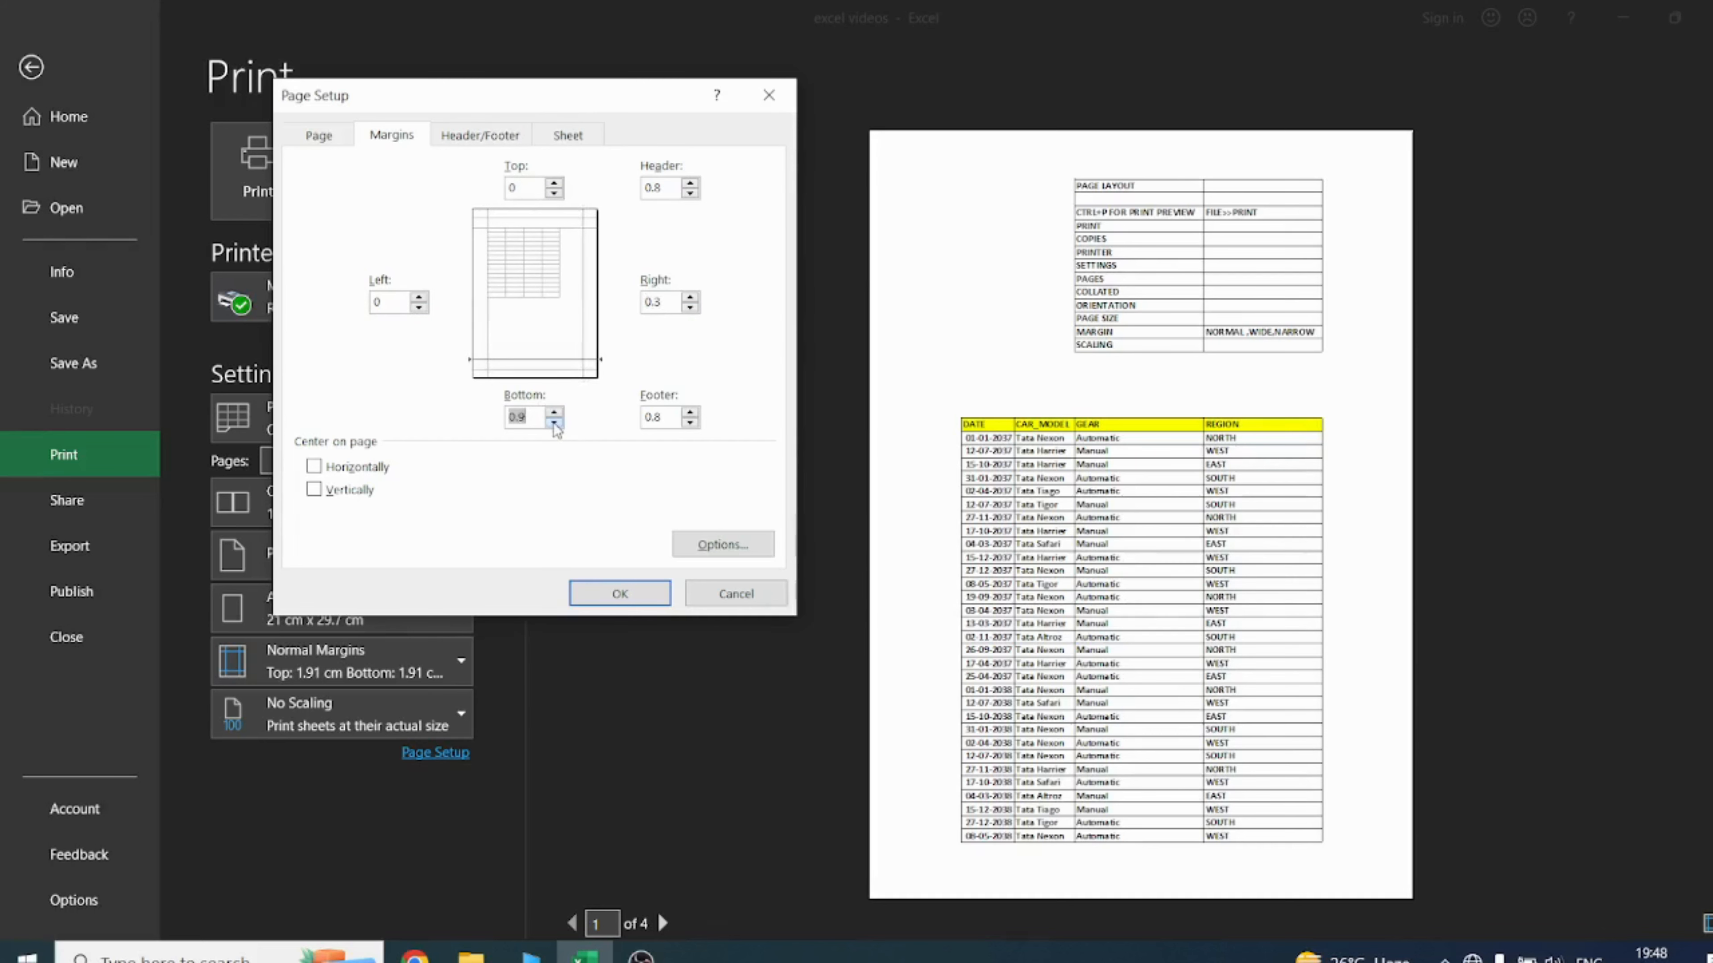
pyautogui.write('0')
pyautogui.click(619, 594)
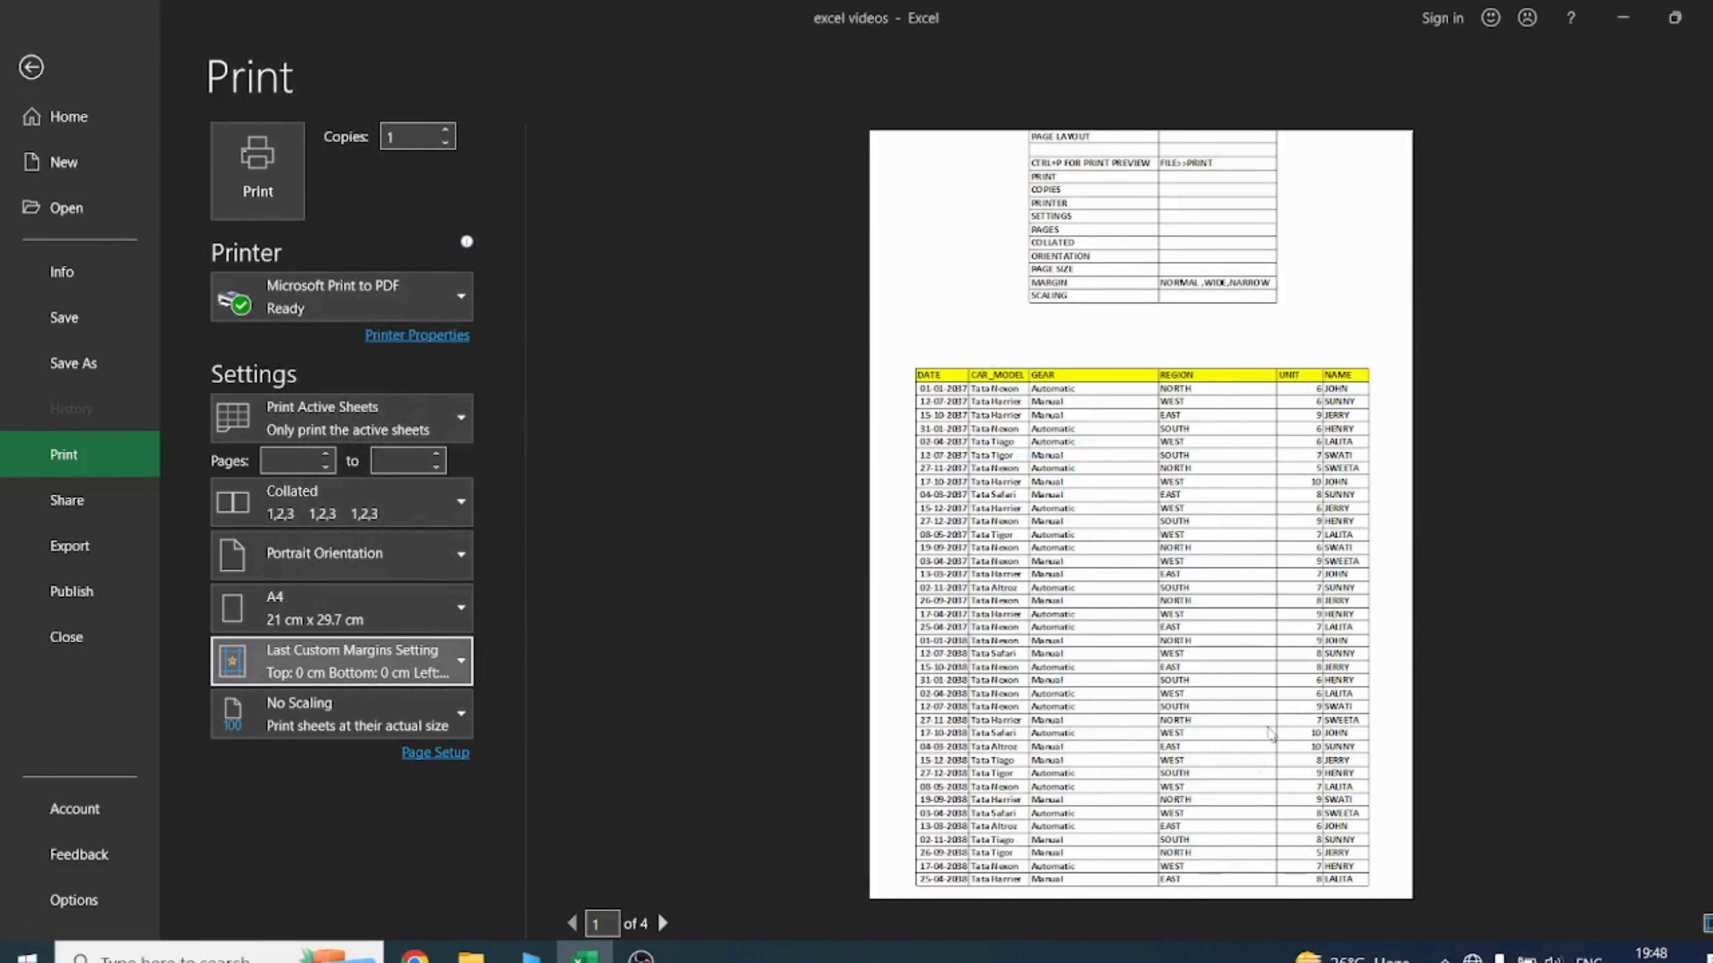
# Step: Review the last custom margin setting and restore the Normal margins
pyautogui.click(418, 664)
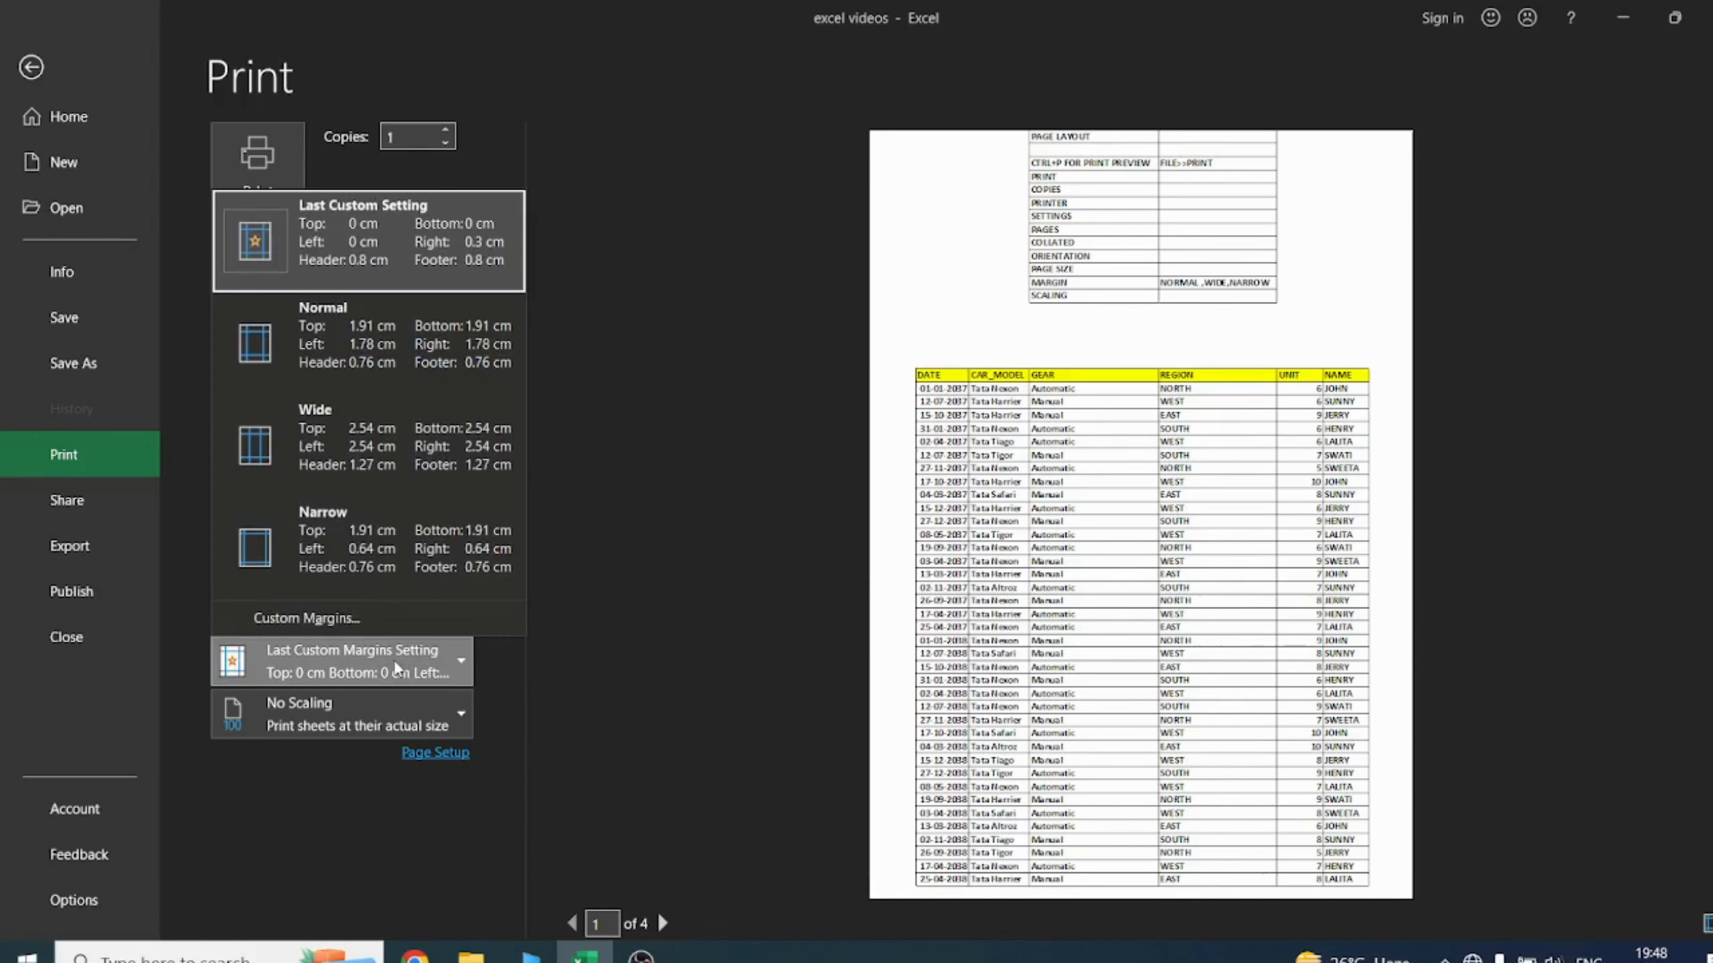
pyautogui.click(406, 661)
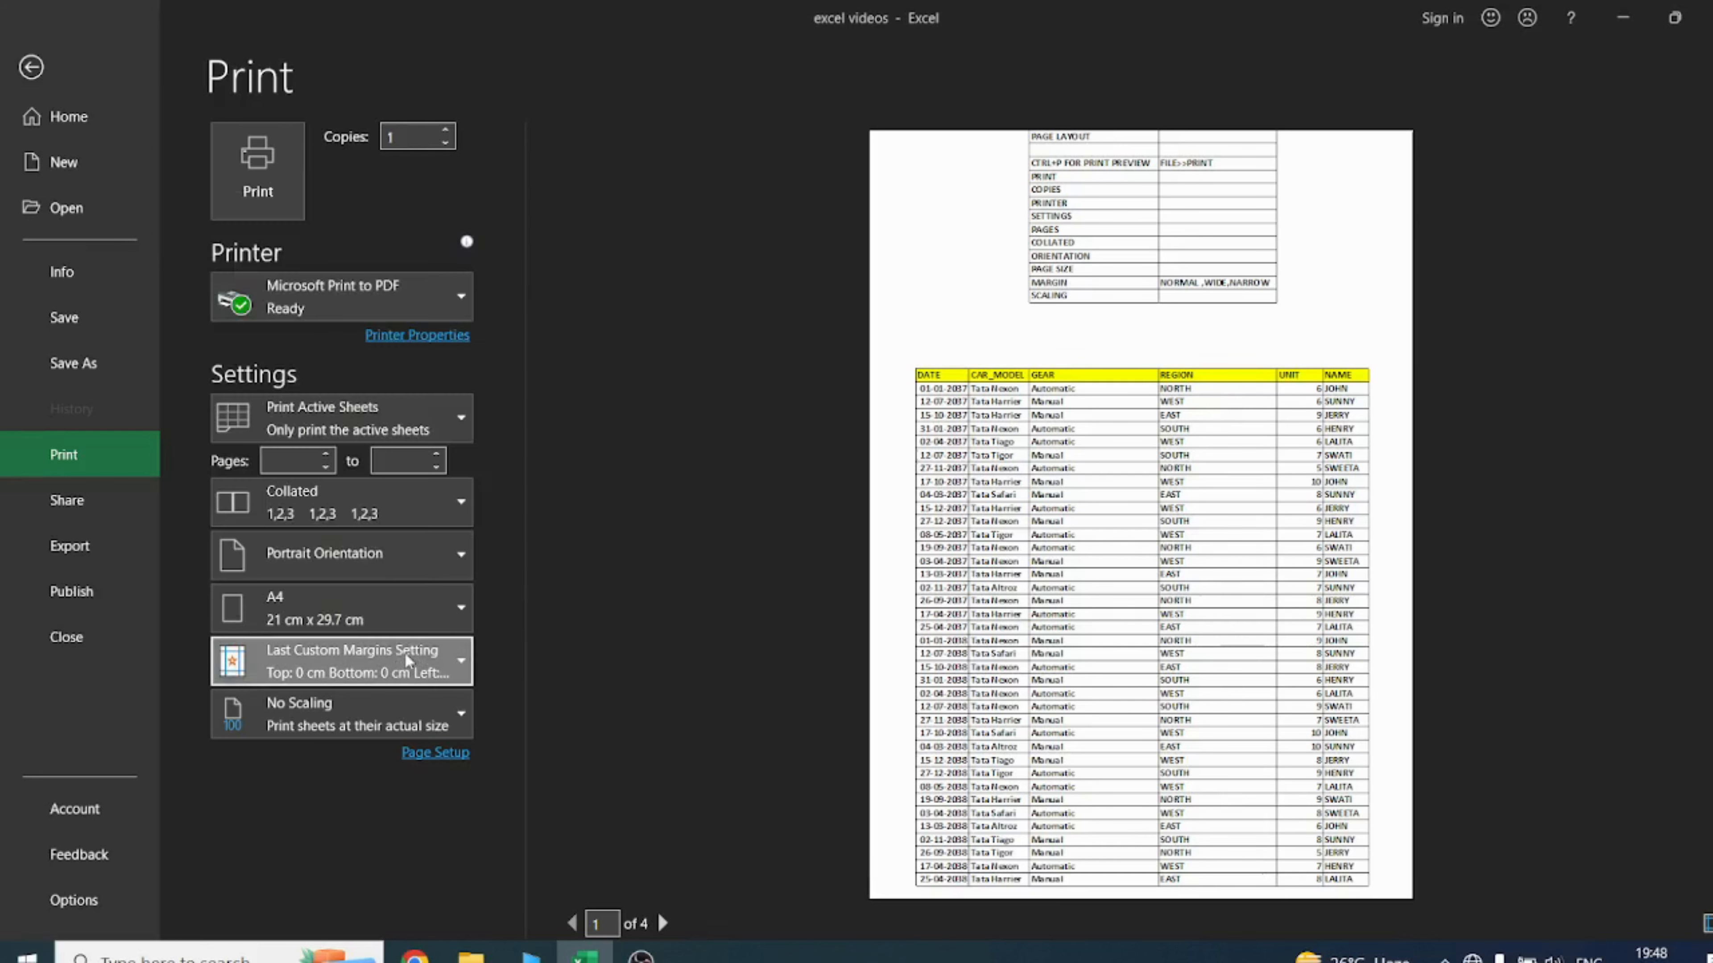
pyautogui.click(467, 655)
pyautogui.click(387, 348)
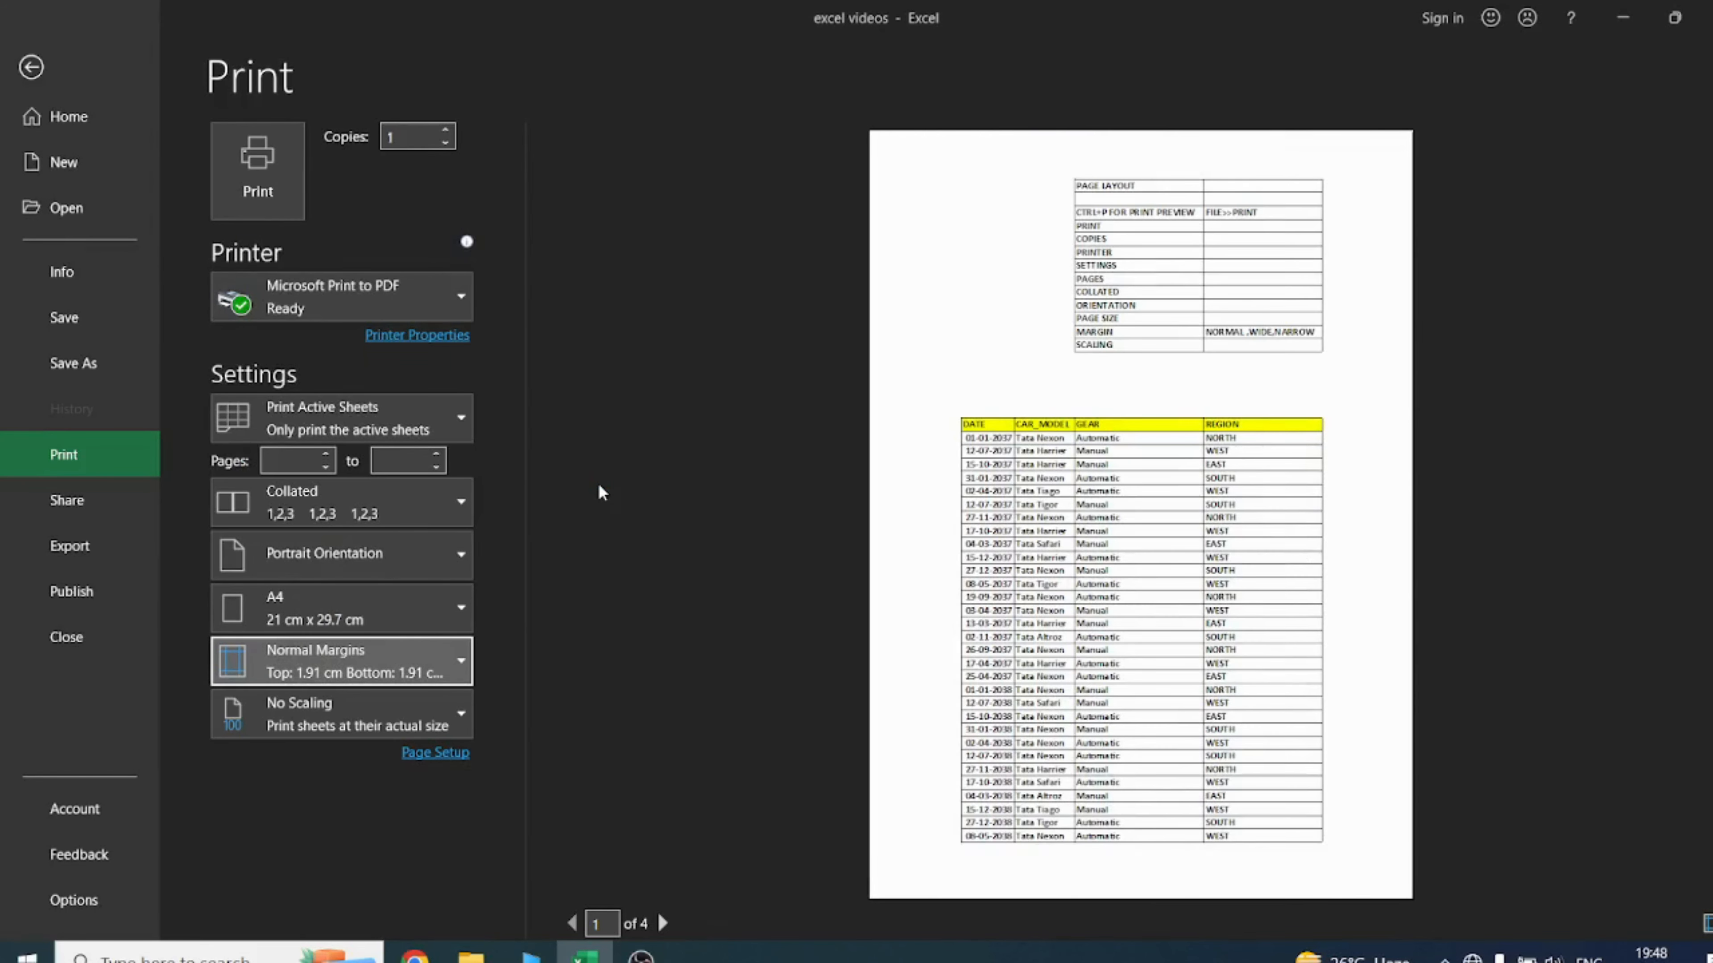
# Step: Preview the printout with Fit Sheet on One Page, and switch back to No Scaling to look through its pages
pyautogui.click(408, 709)
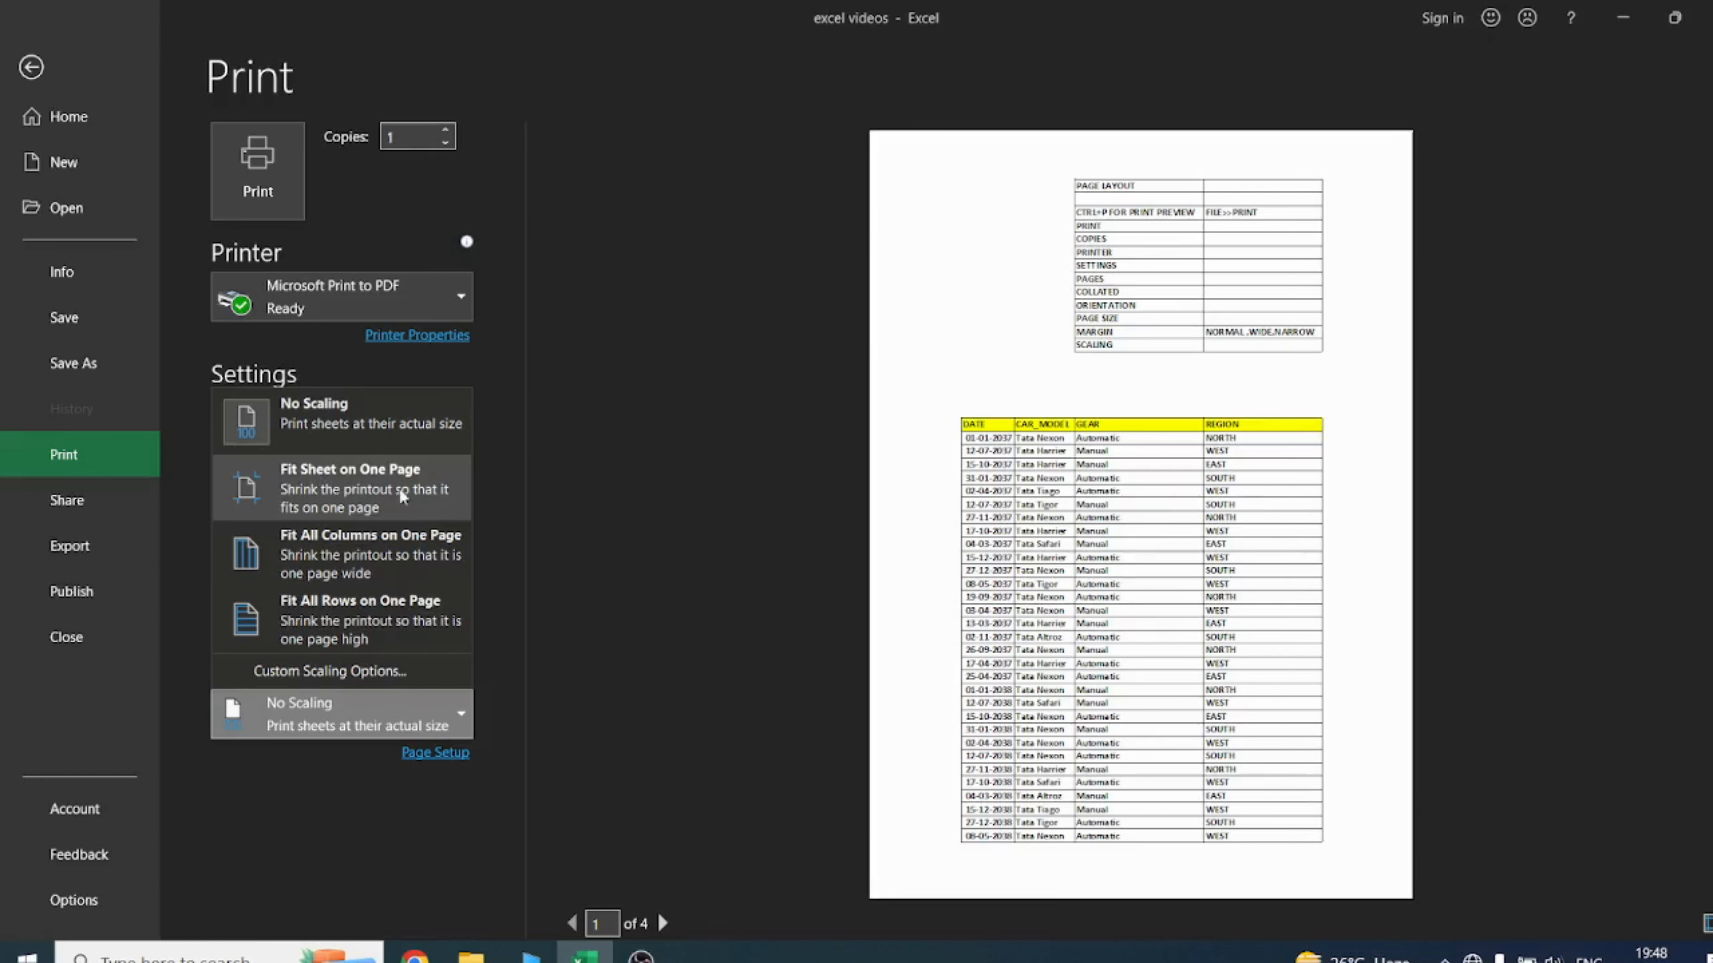
pyautogui.click(369, 476)
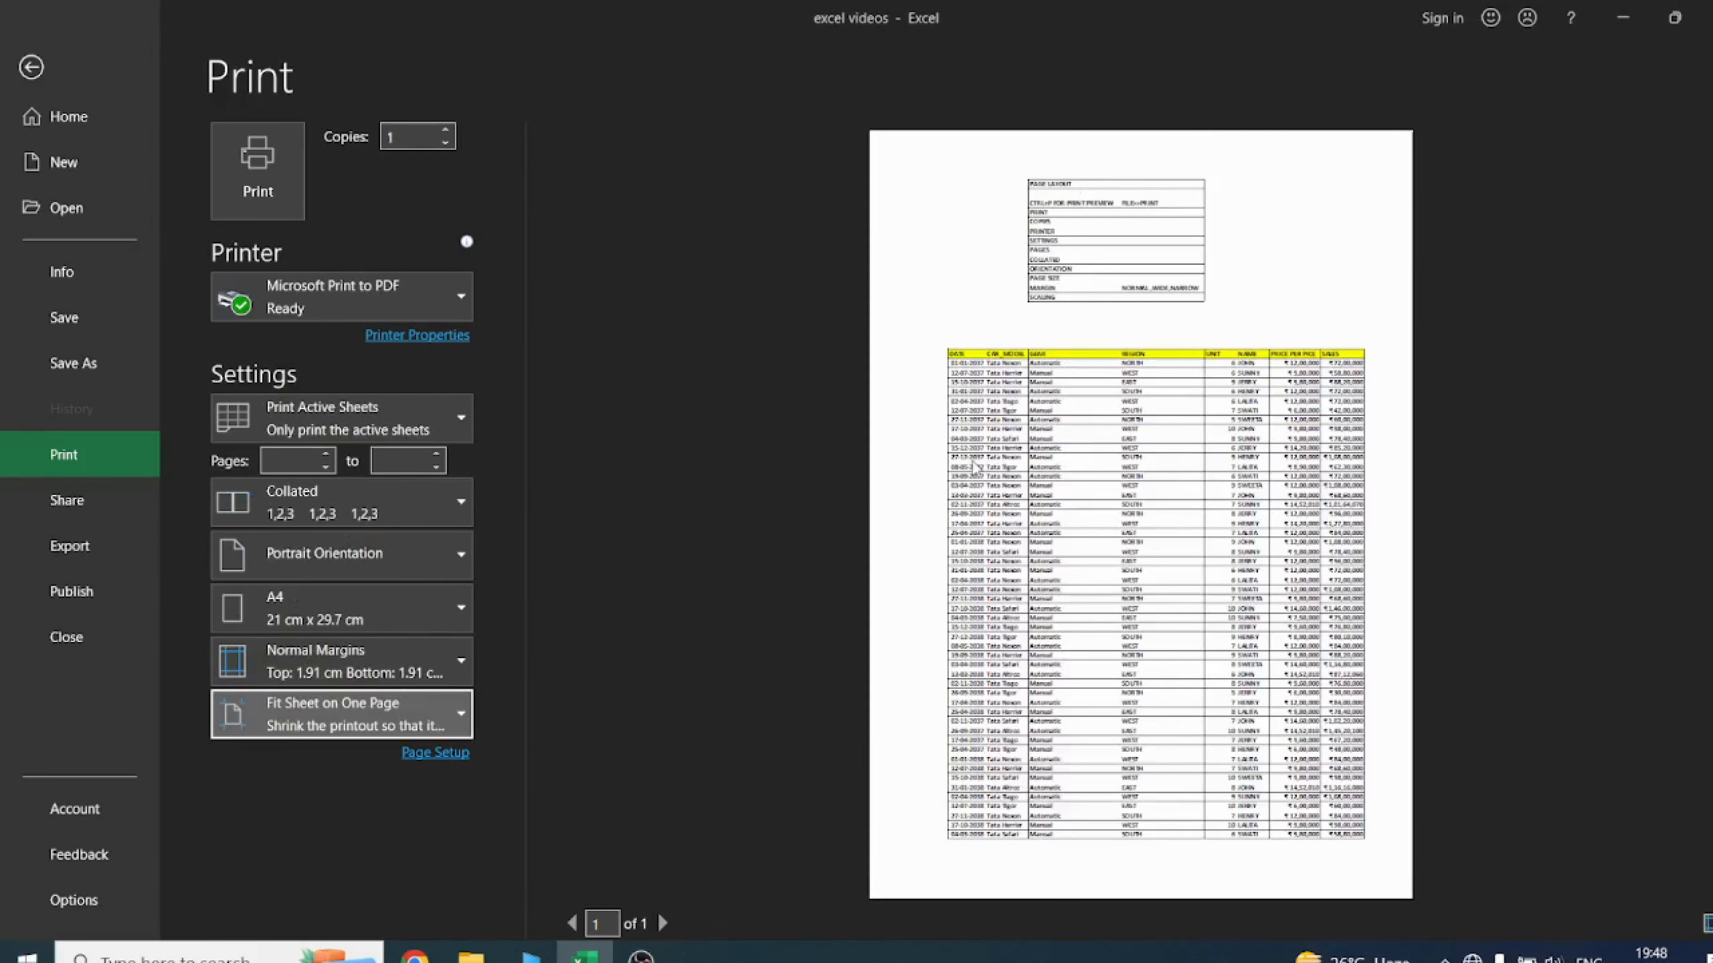
pyautogui.click(337, 714)
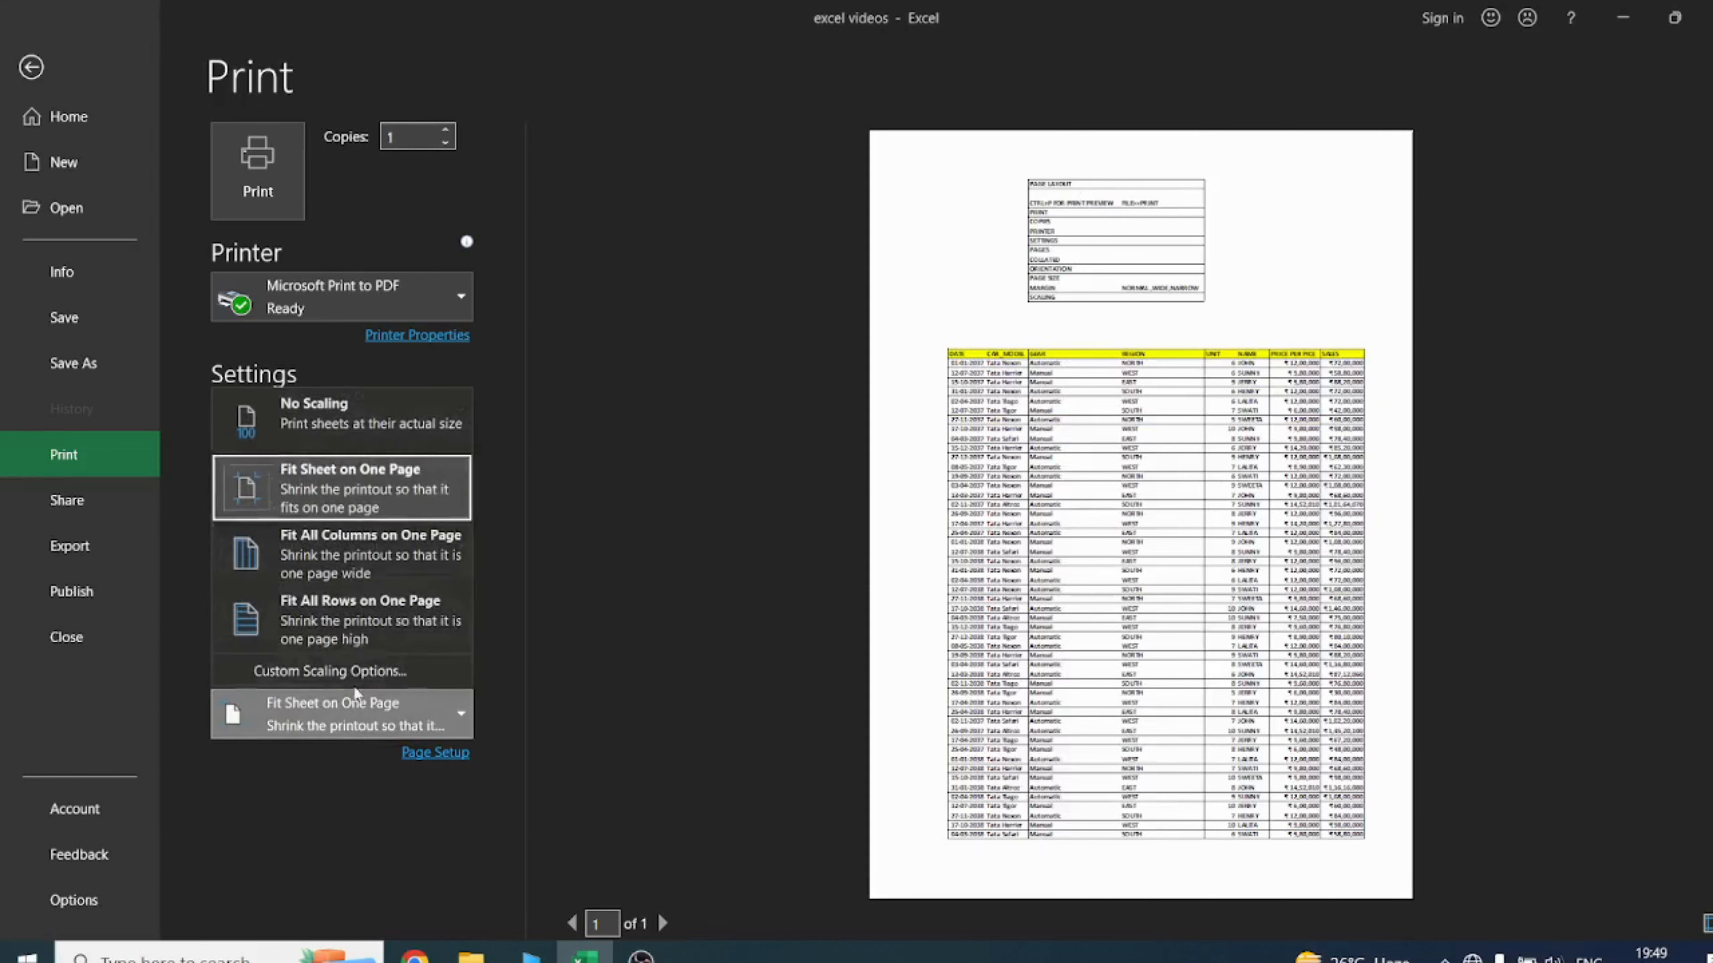
pyautogui.click(335, 417)
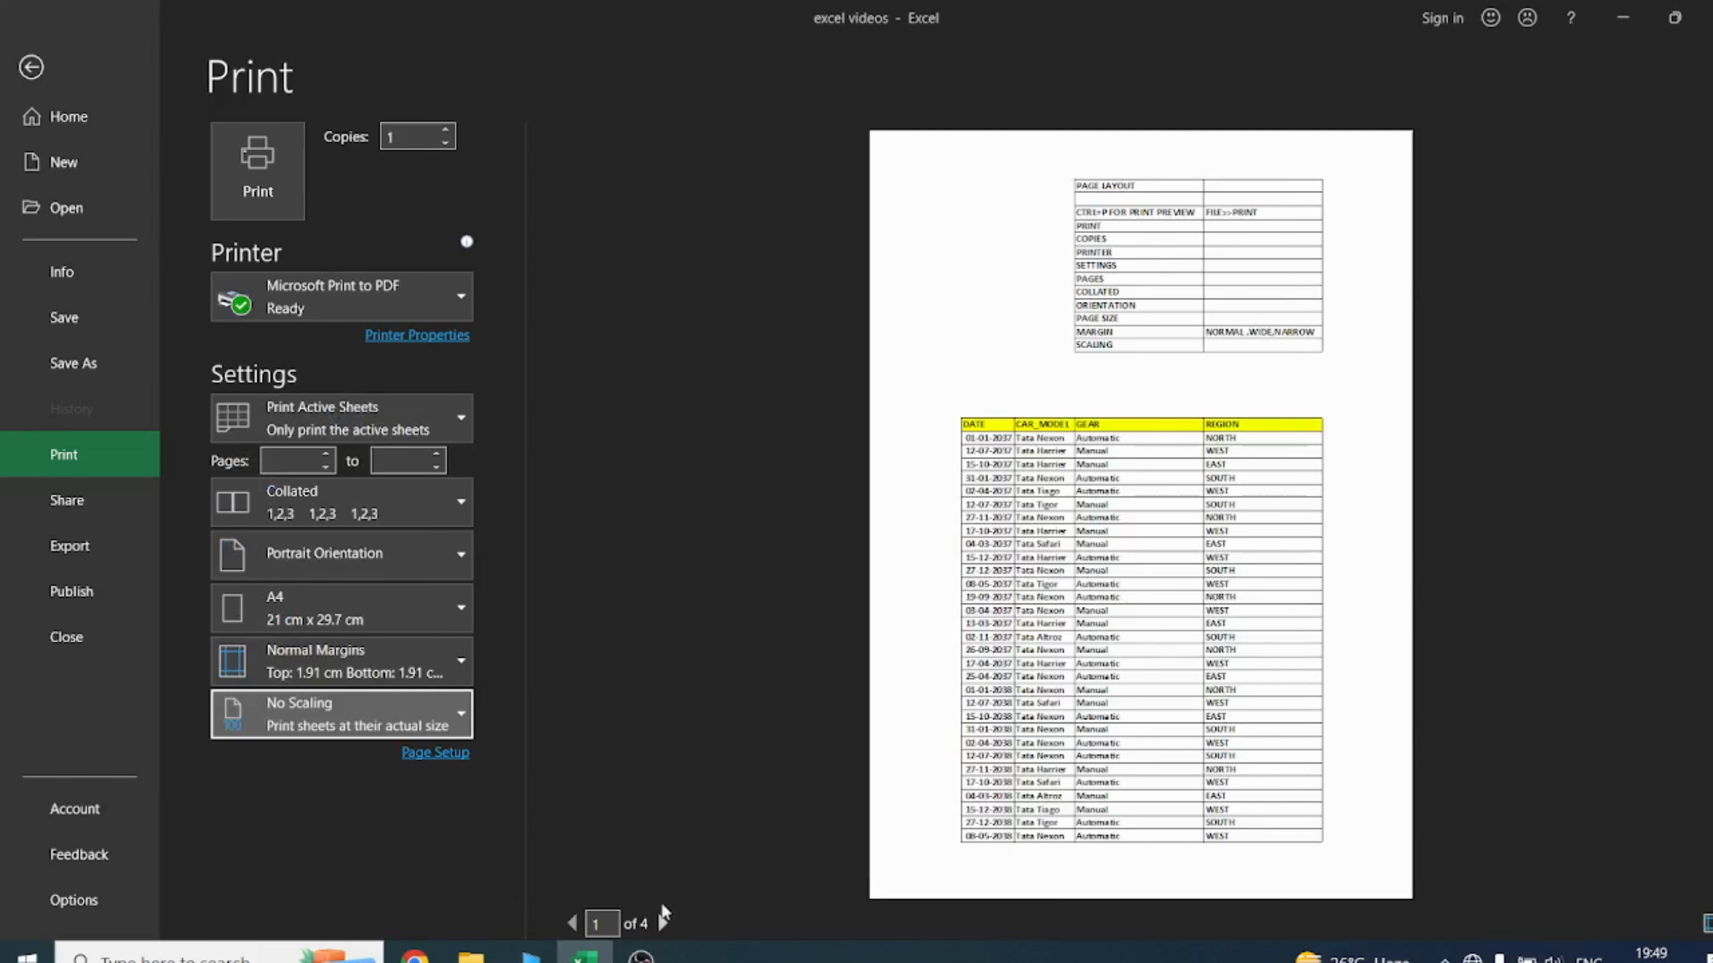
pyautogui.scroll(-2, 941, 433)
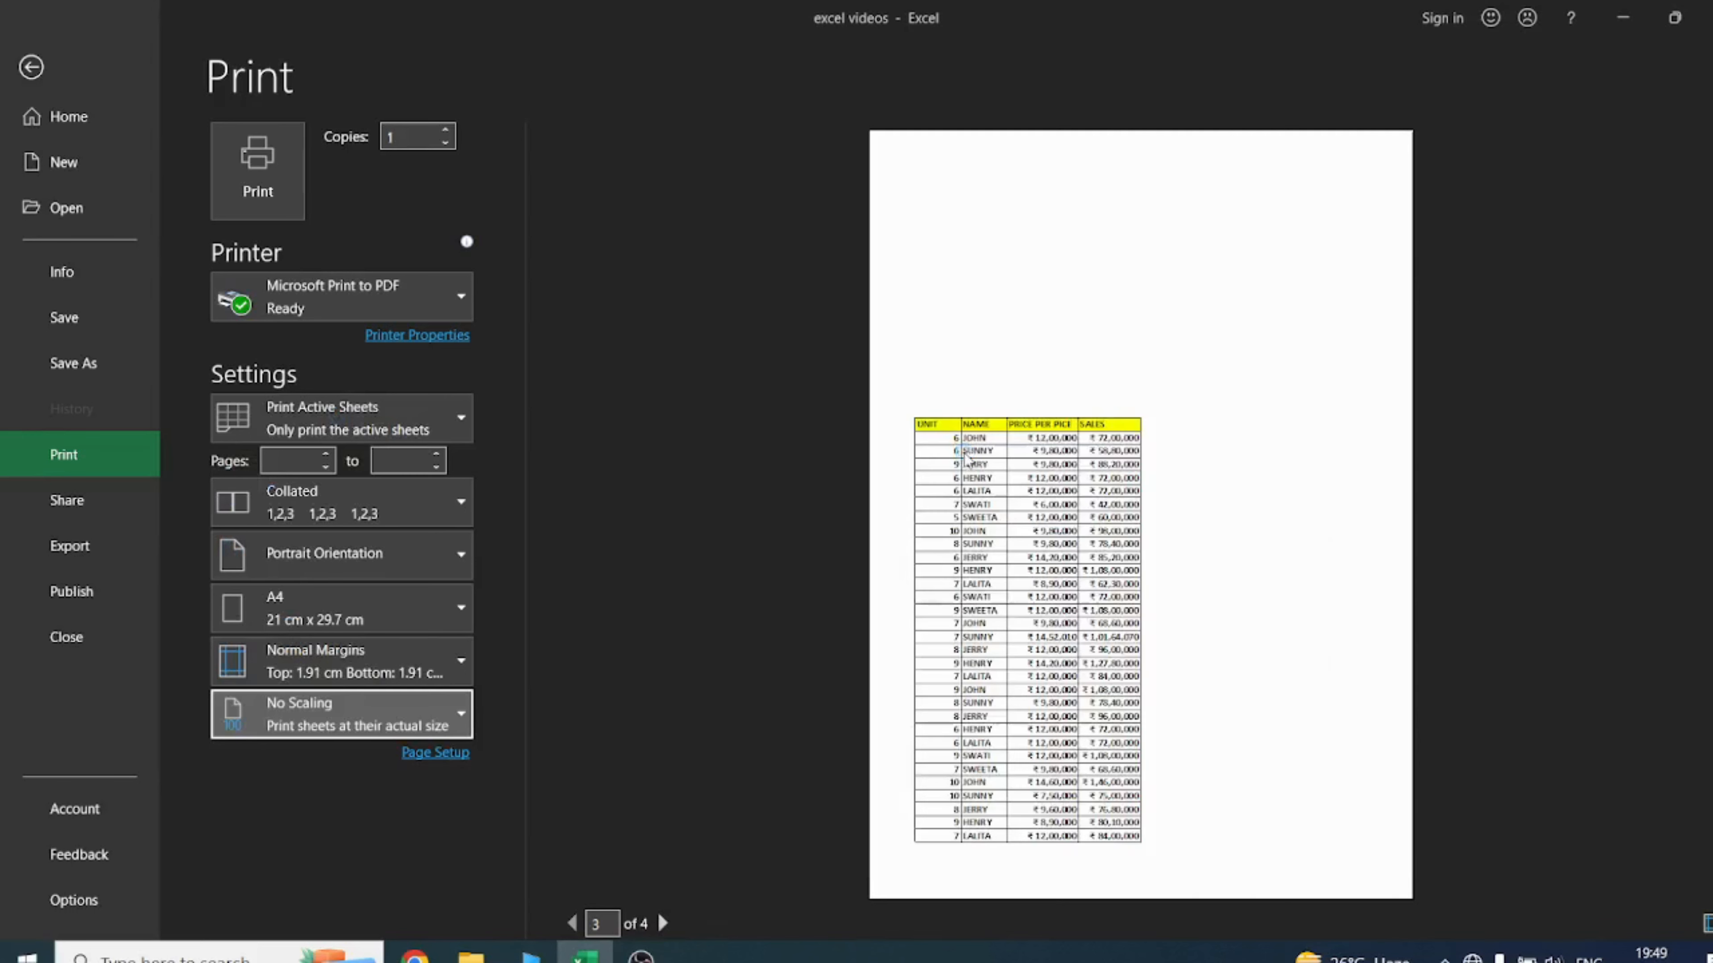
pyautogui.scroll(3, 975, 412)
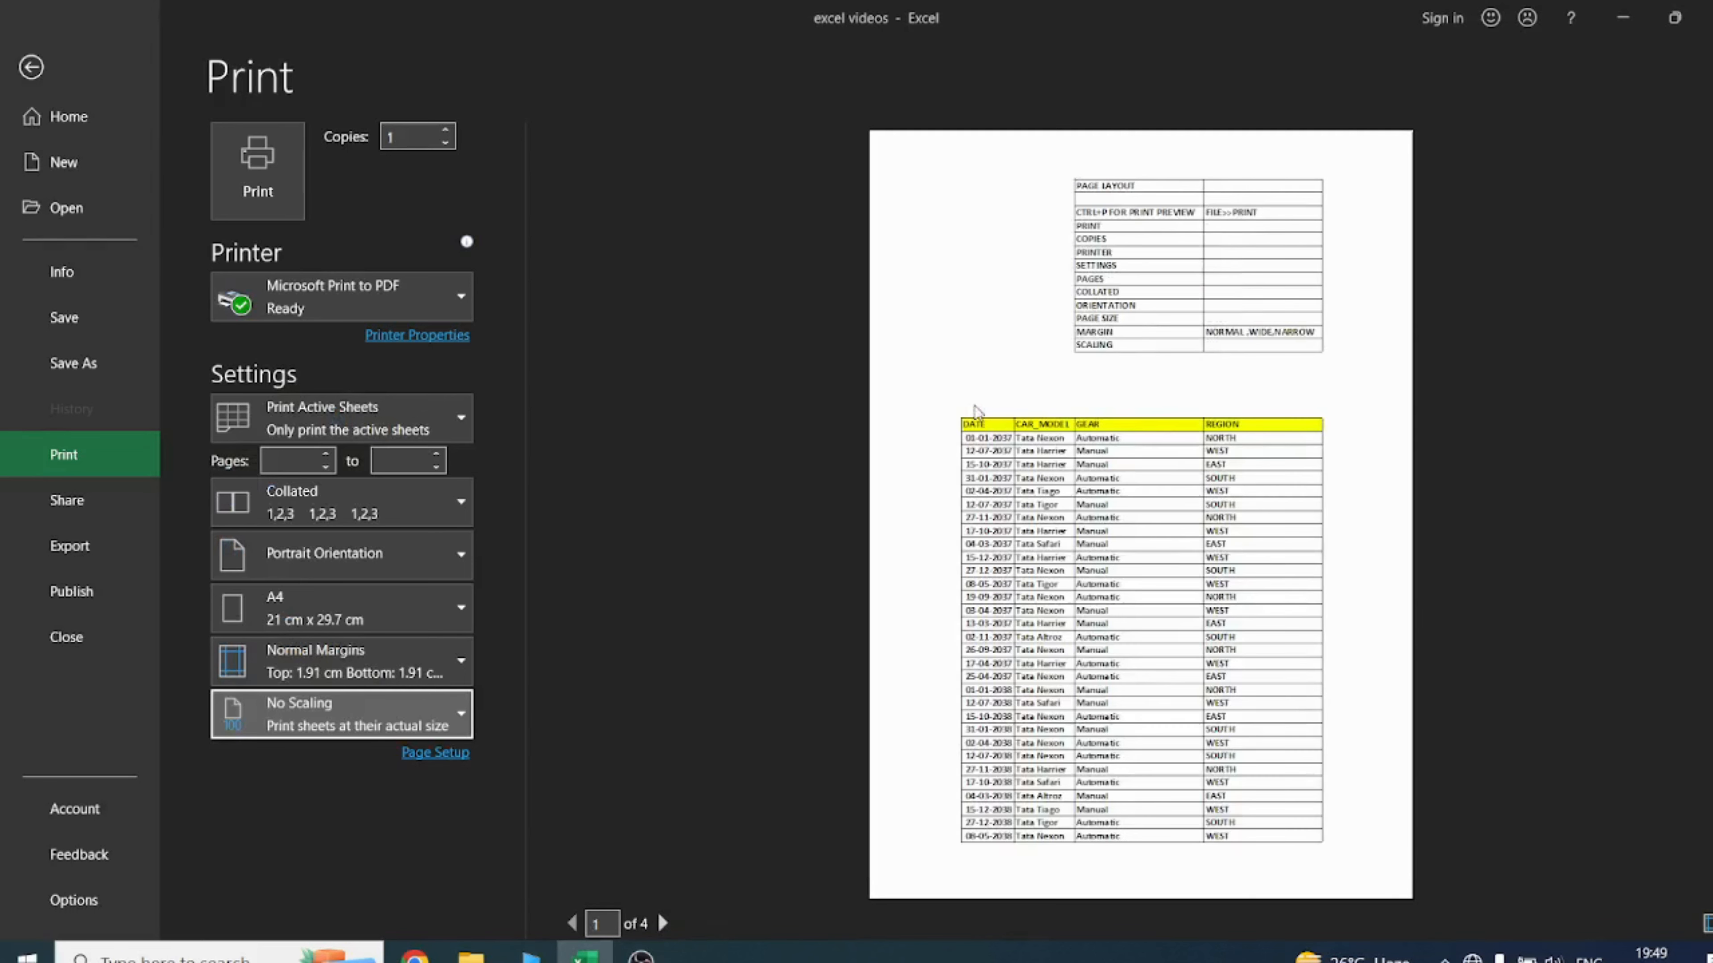
# Step: Compare the Fit Sheet on One Page and Fit All Columns on One Page scaling in the print preview
pyautogui.click(384, 719)
pyautogui.click(364, 484)
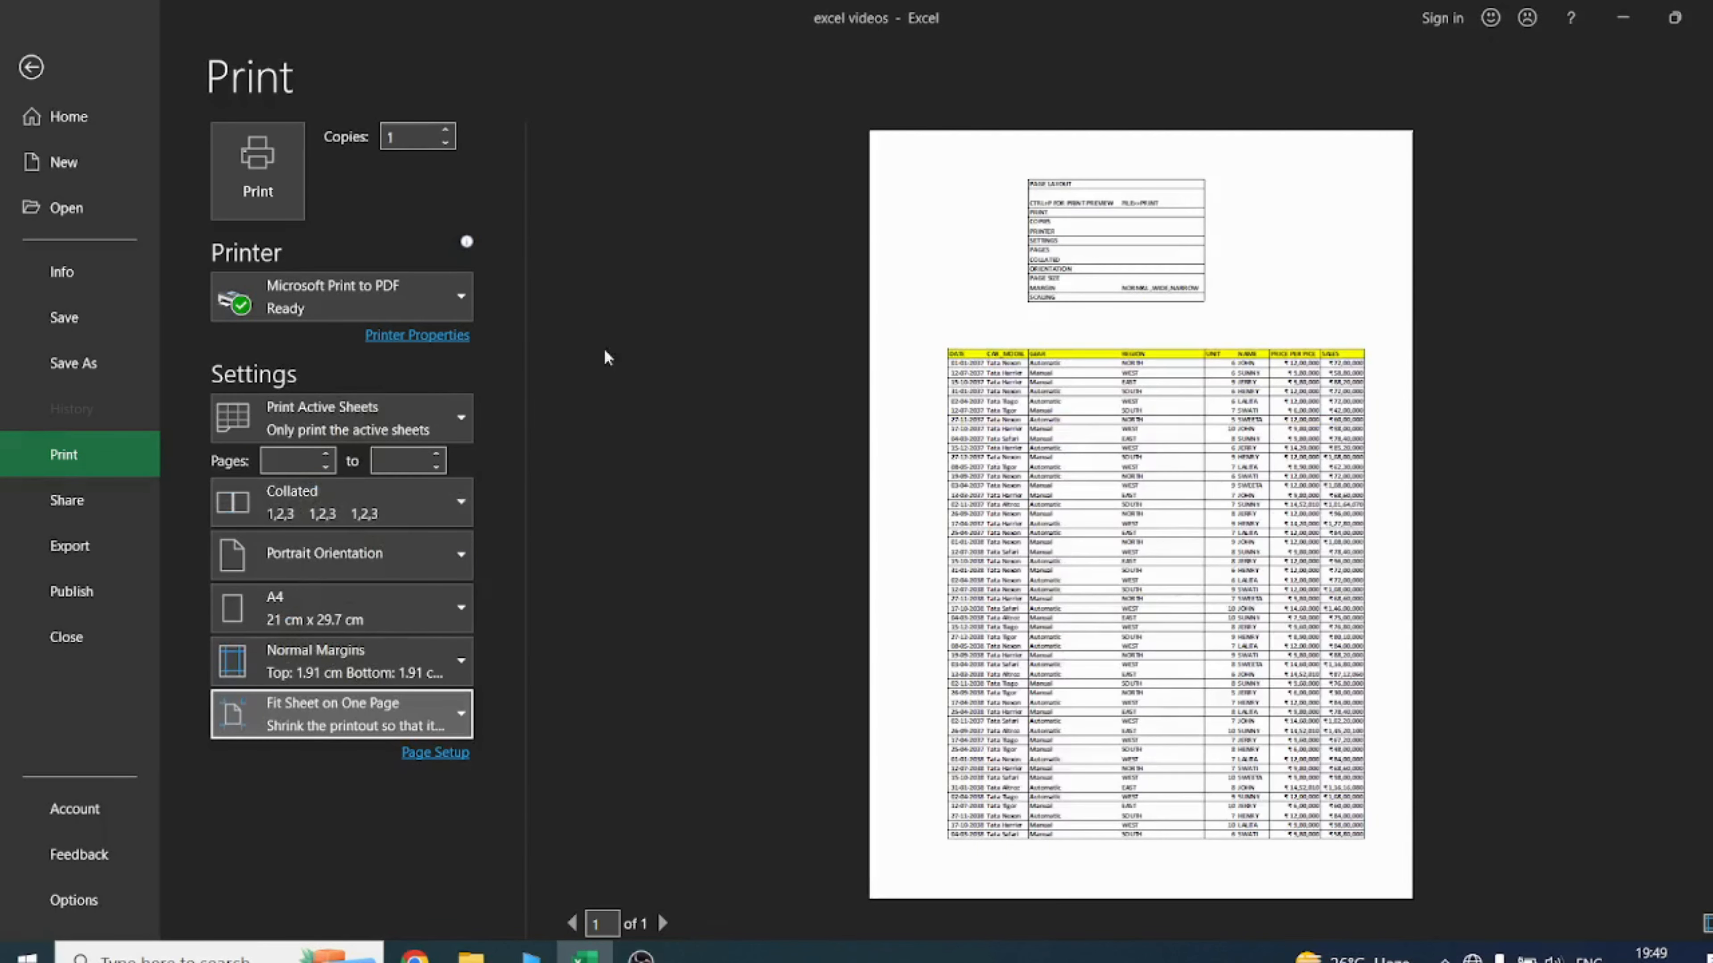
pyautogui.click(393, 711)
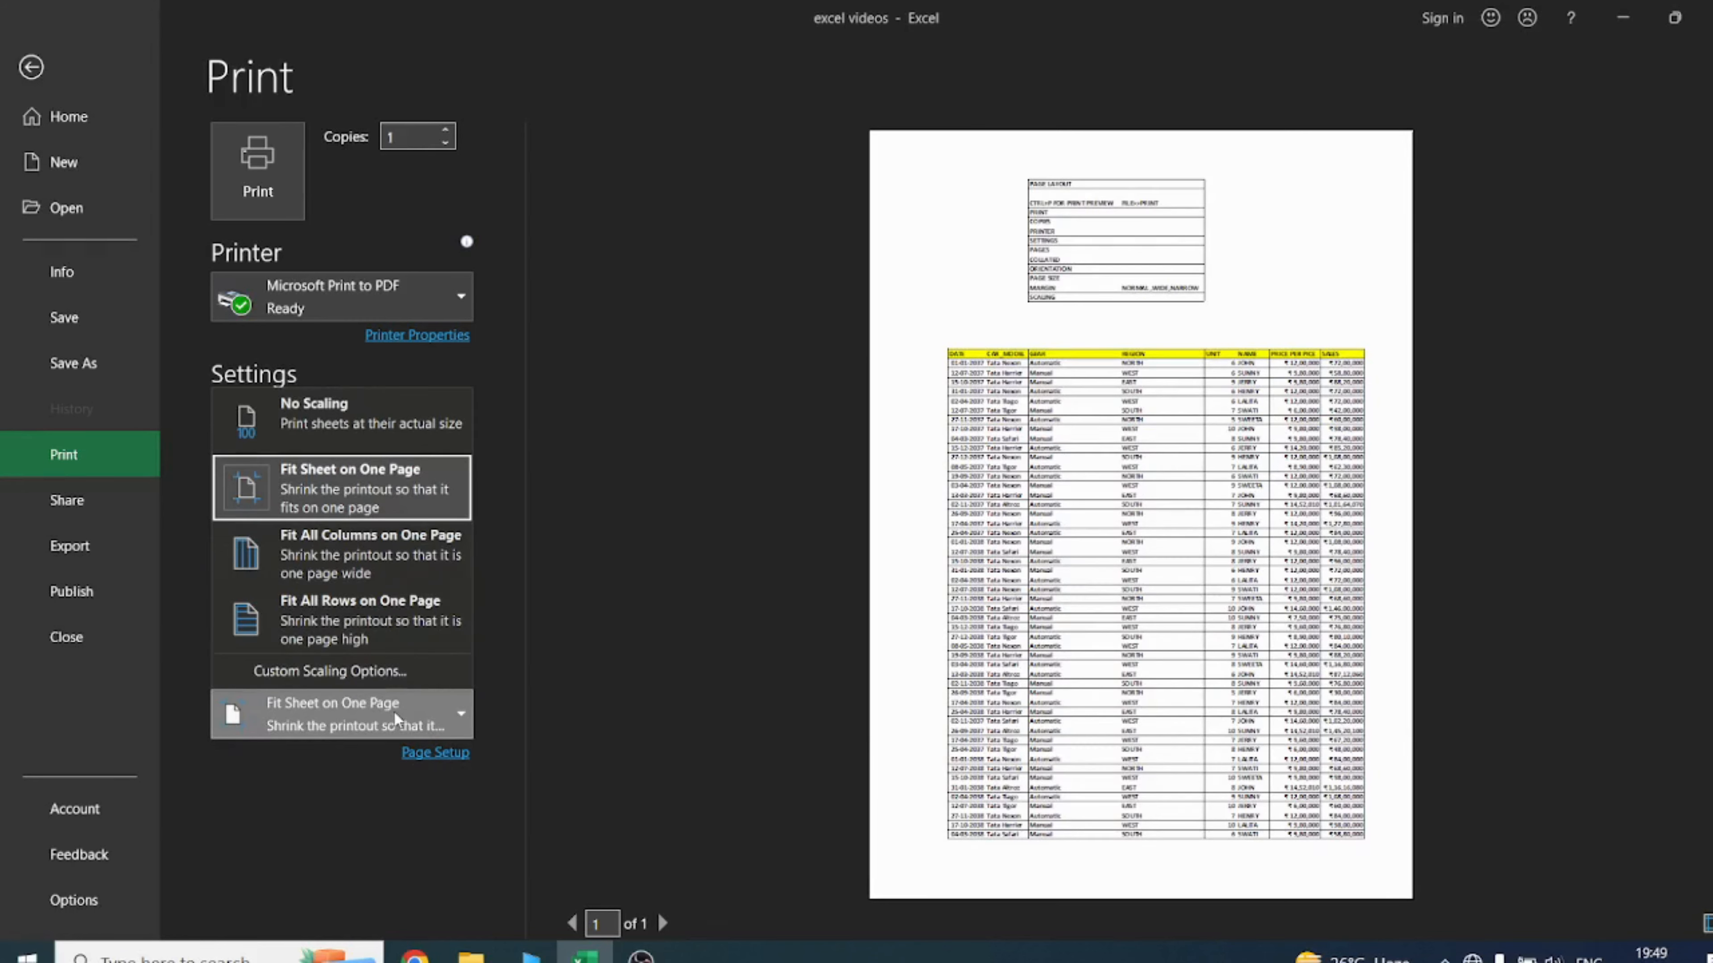
pyautogui.click(369, 543)
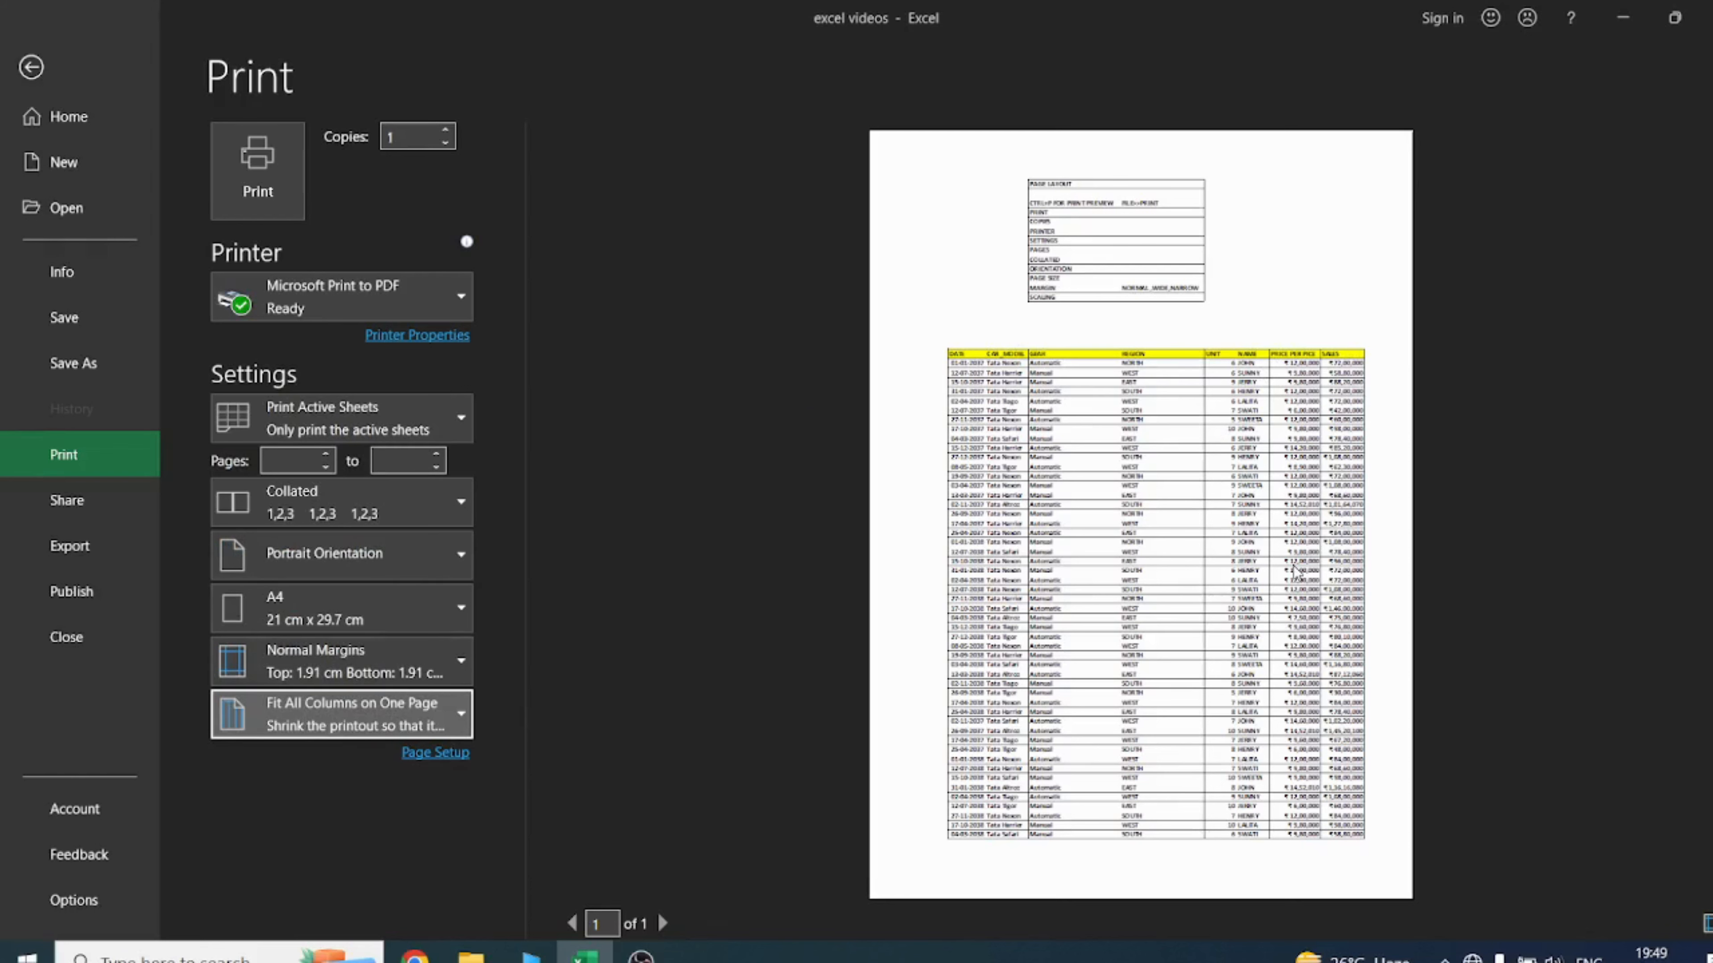
pyautogui.click(423, 691)
pyautogui.click(359, 431)
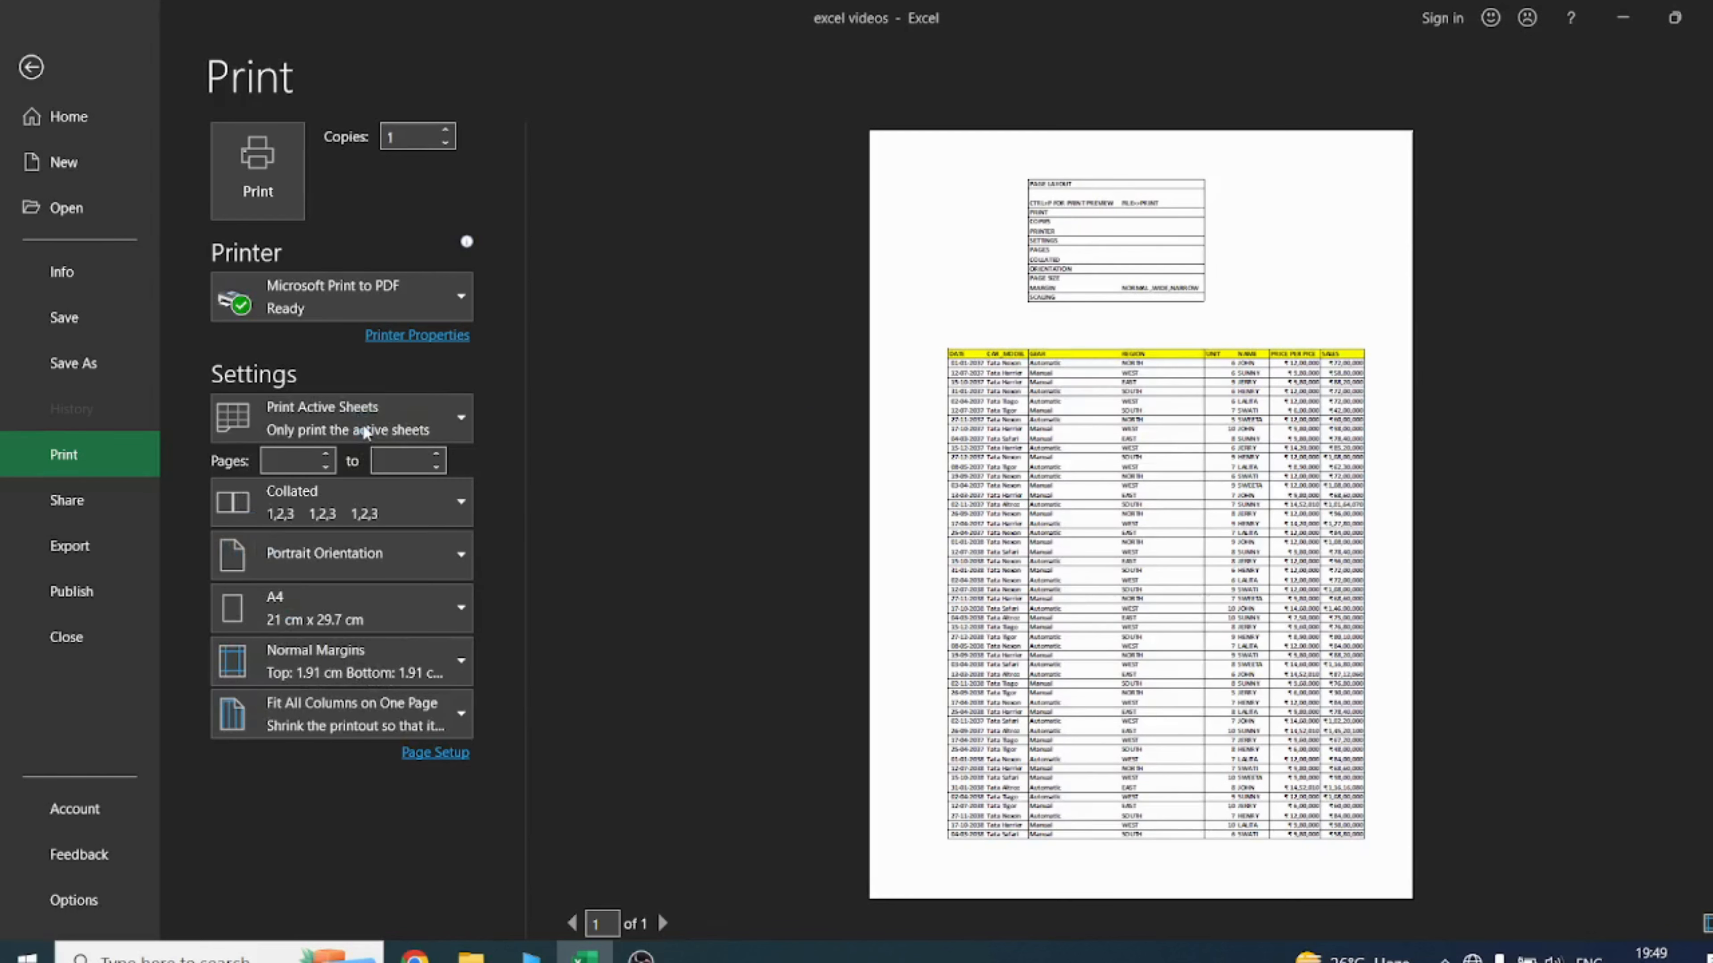
pyautogui.click(352, 702)
pyautogui.click(372, 562)
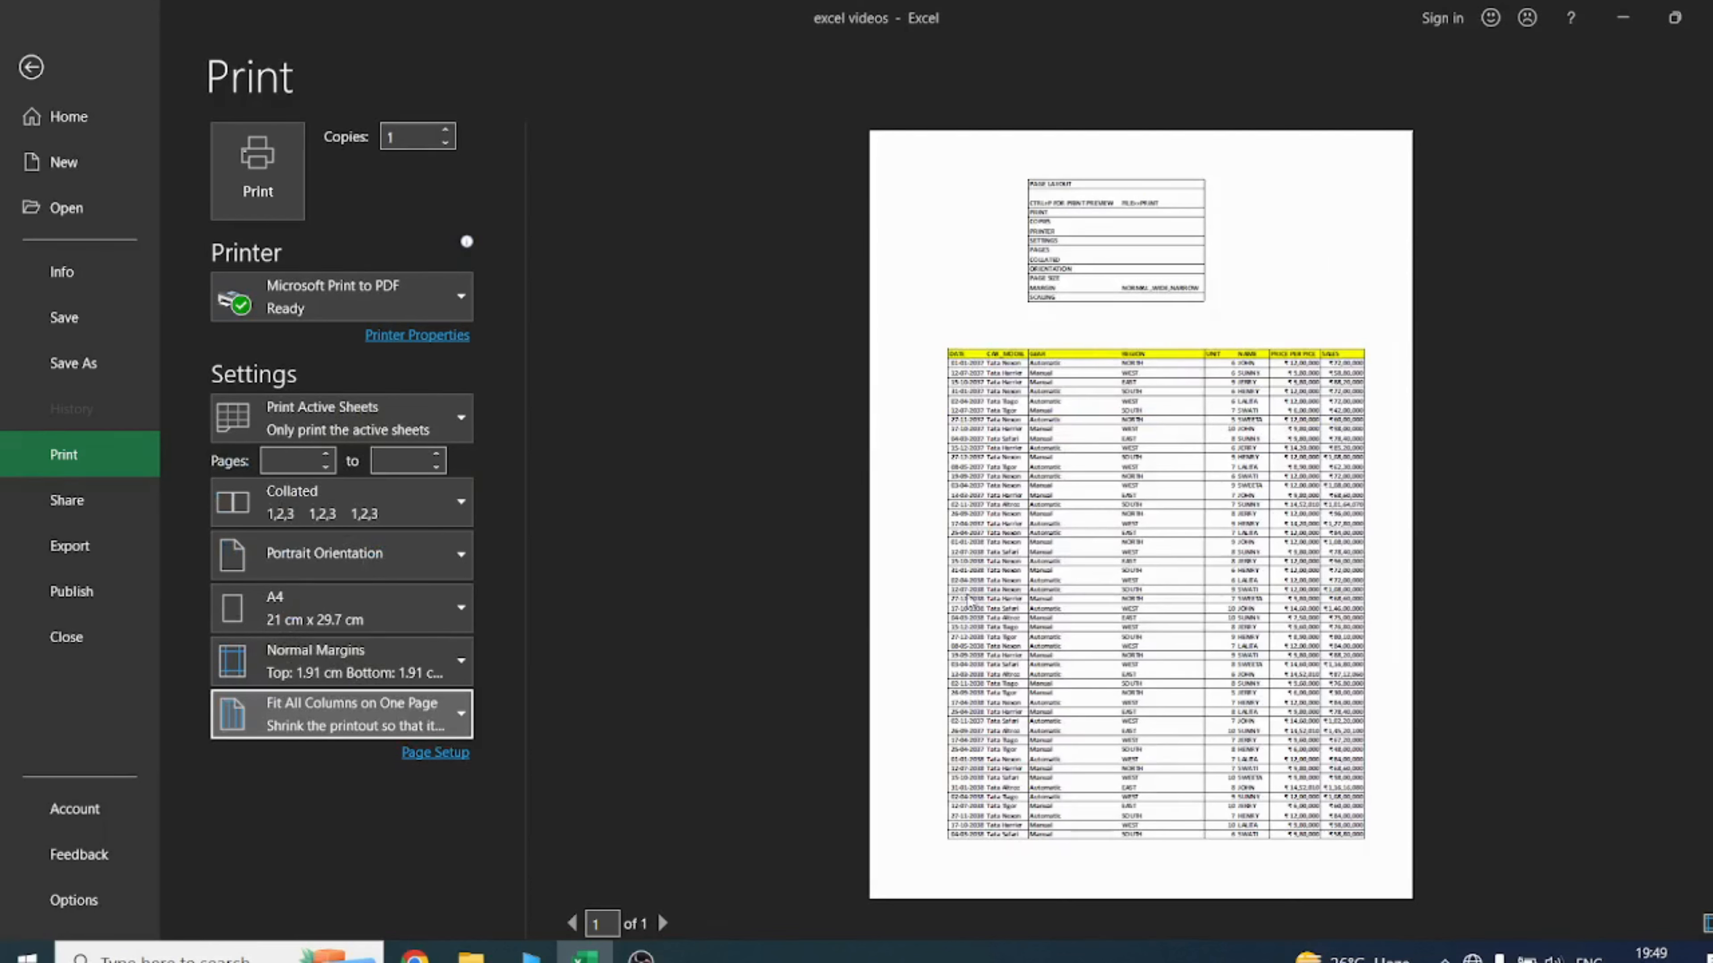
# Step: Preview the printout with Fit All Rows on One Page and look through its pages
pyautogui.click(361, 723)
pyautogui.click(365, 633)
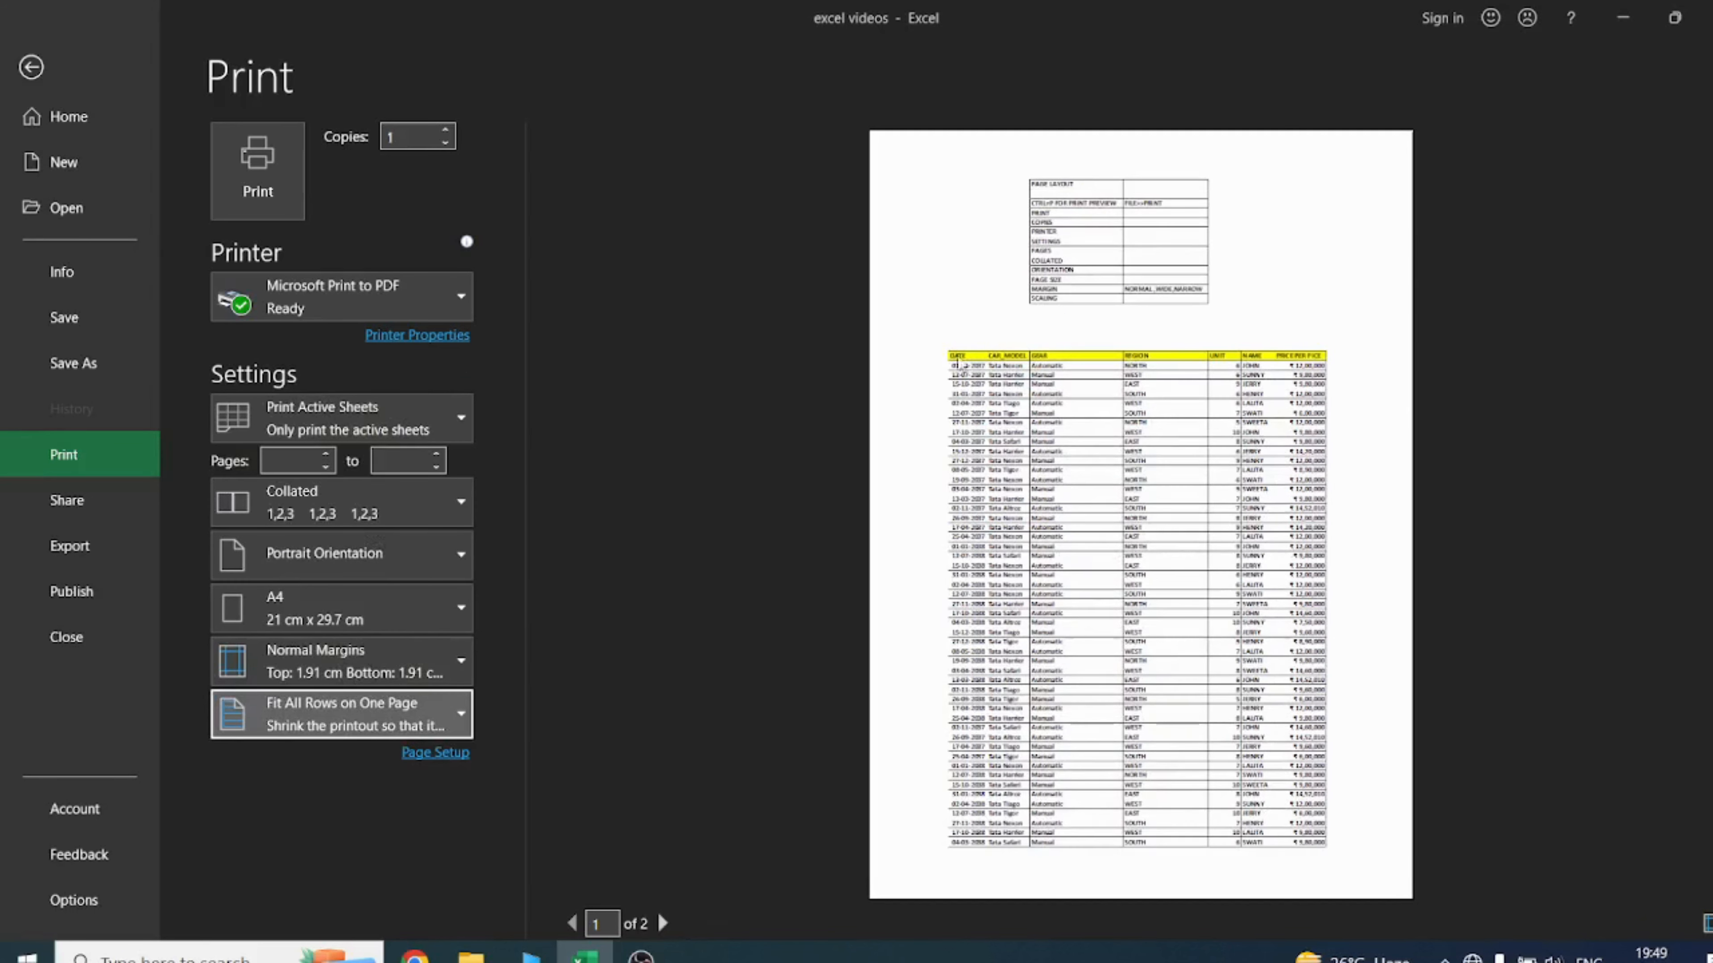
pyautogui.scroll(-2, 1004, 567)
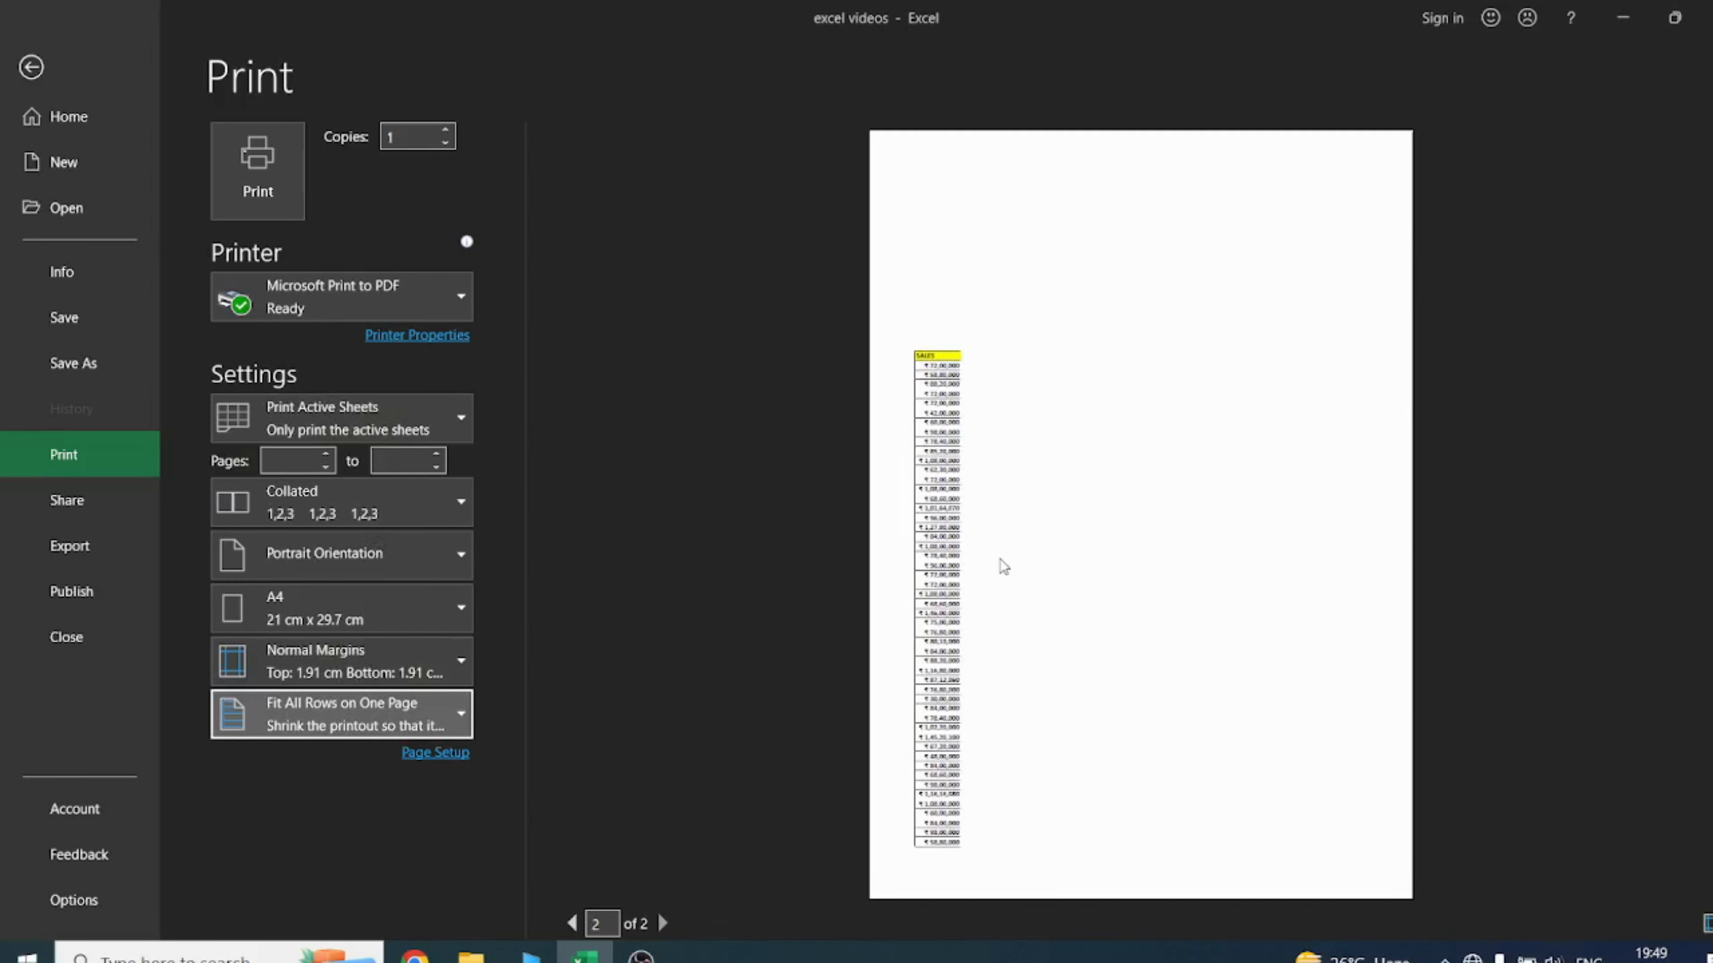
pyautogui.scroll(2, 1002, 564)
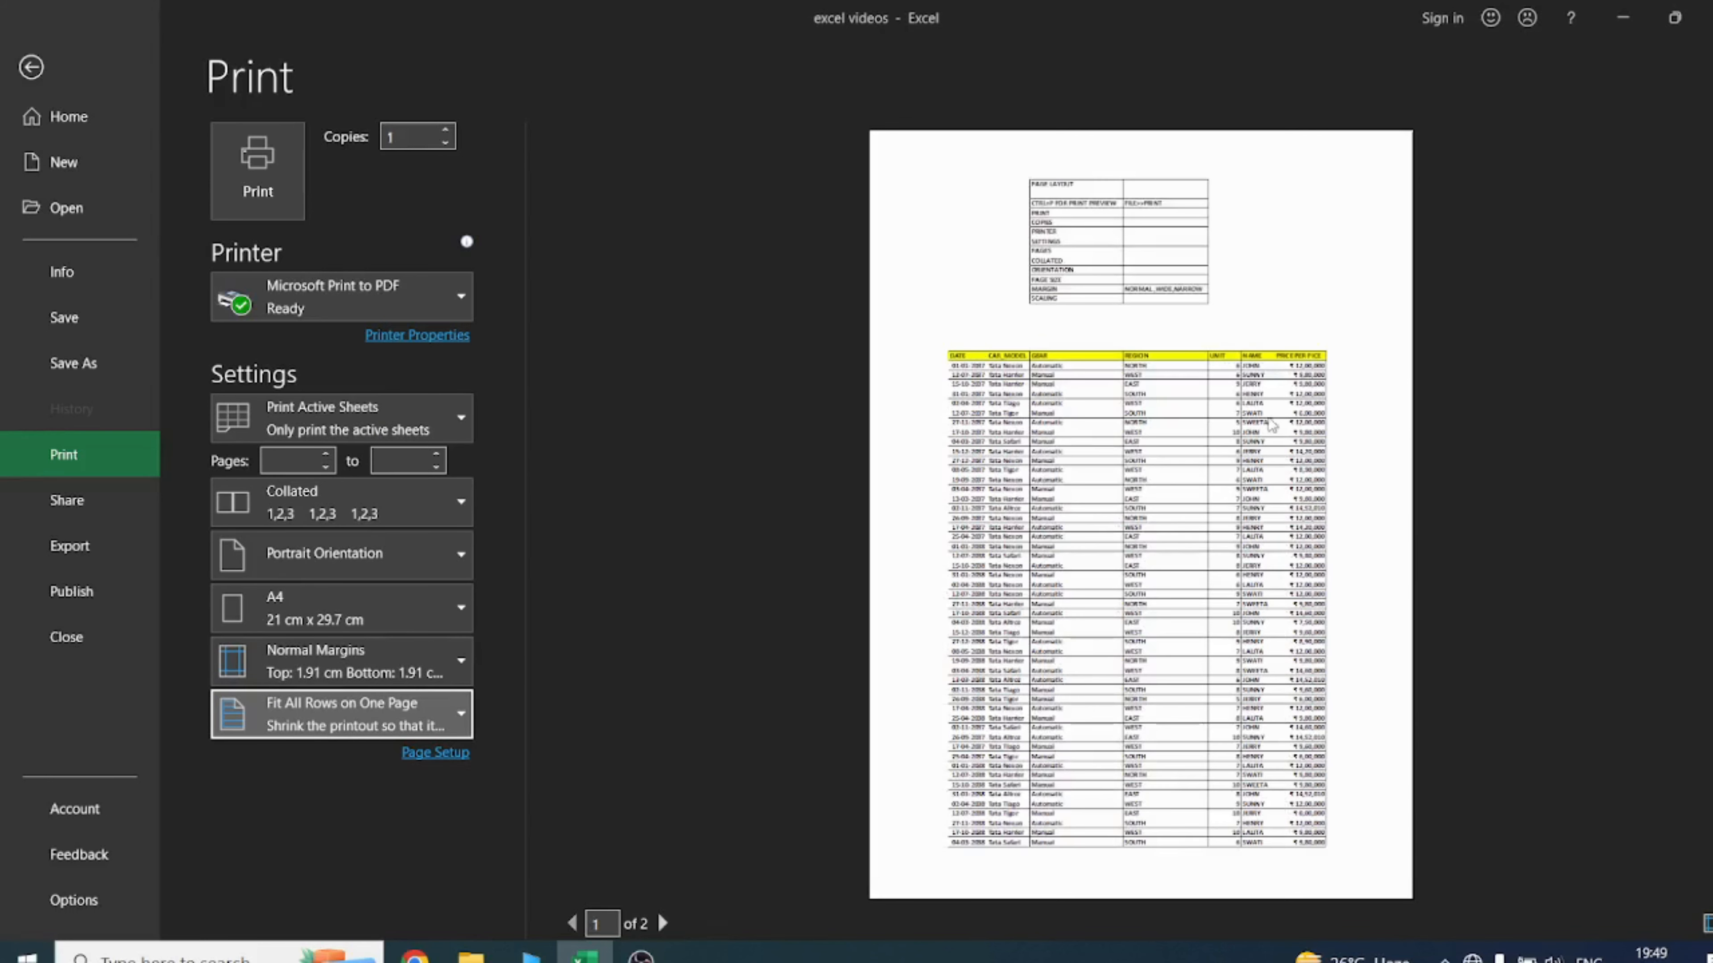
pyautogui.scroll(-2, 1052, 553)
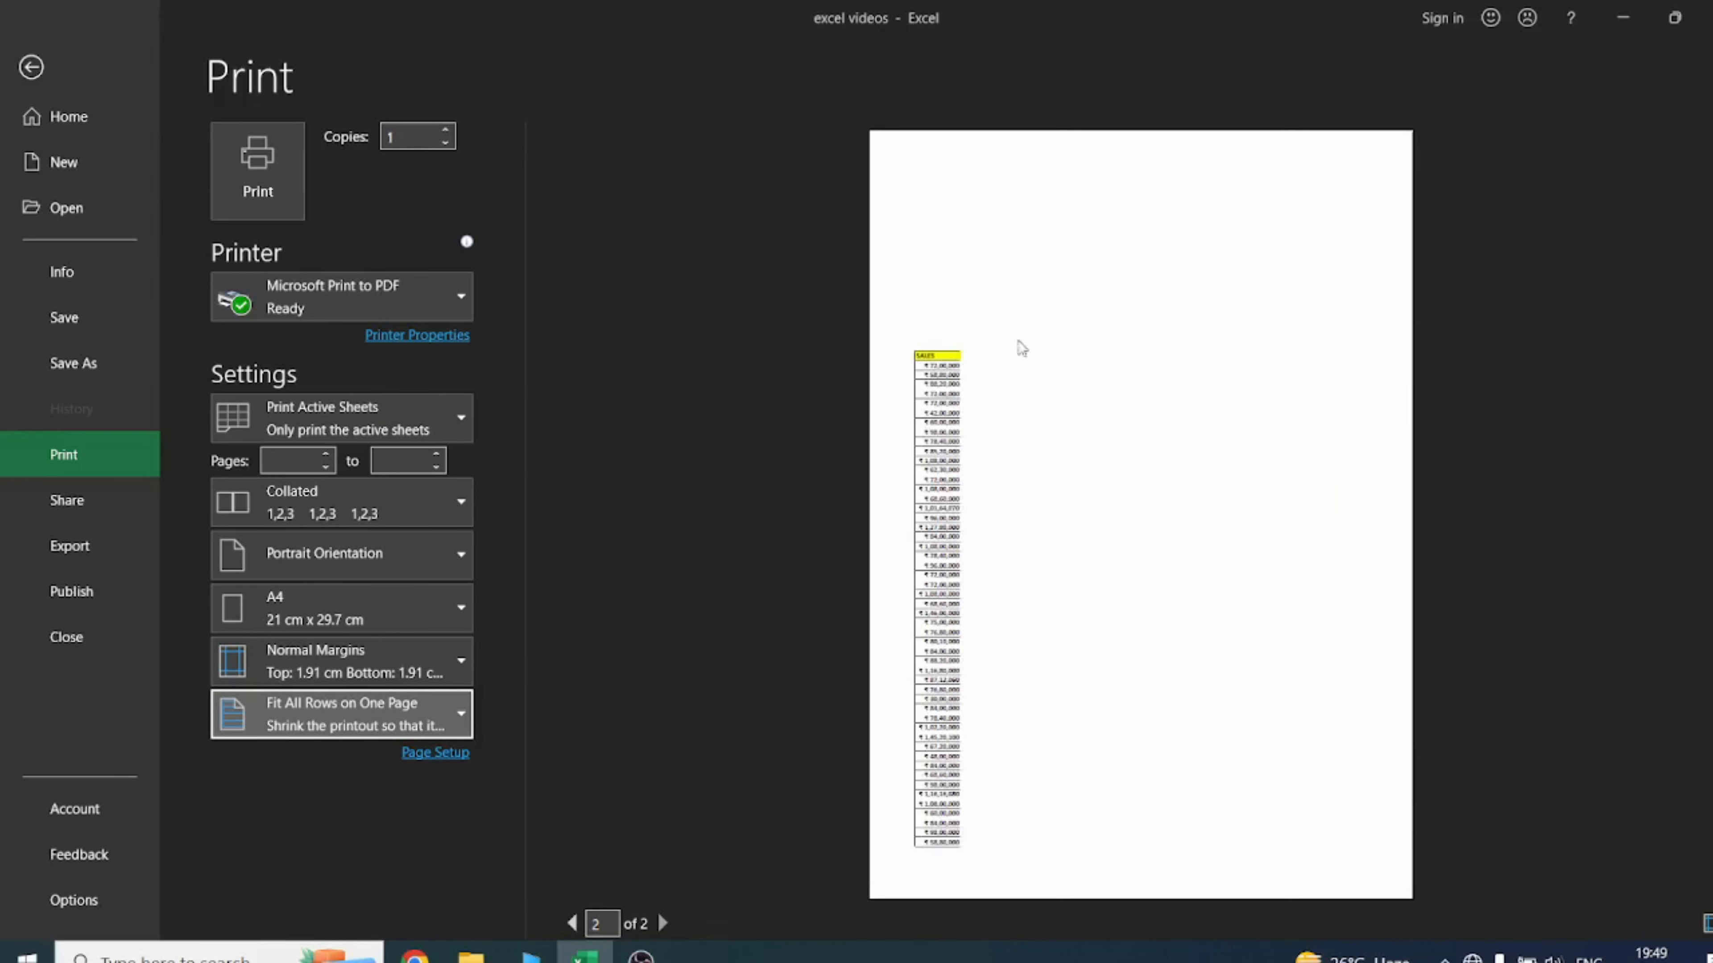
# Step: Preview Fit All Columns on One Page once more and restore No Scaling
pyautogui.click(346, 715)
pyautogui.click(357, 553)
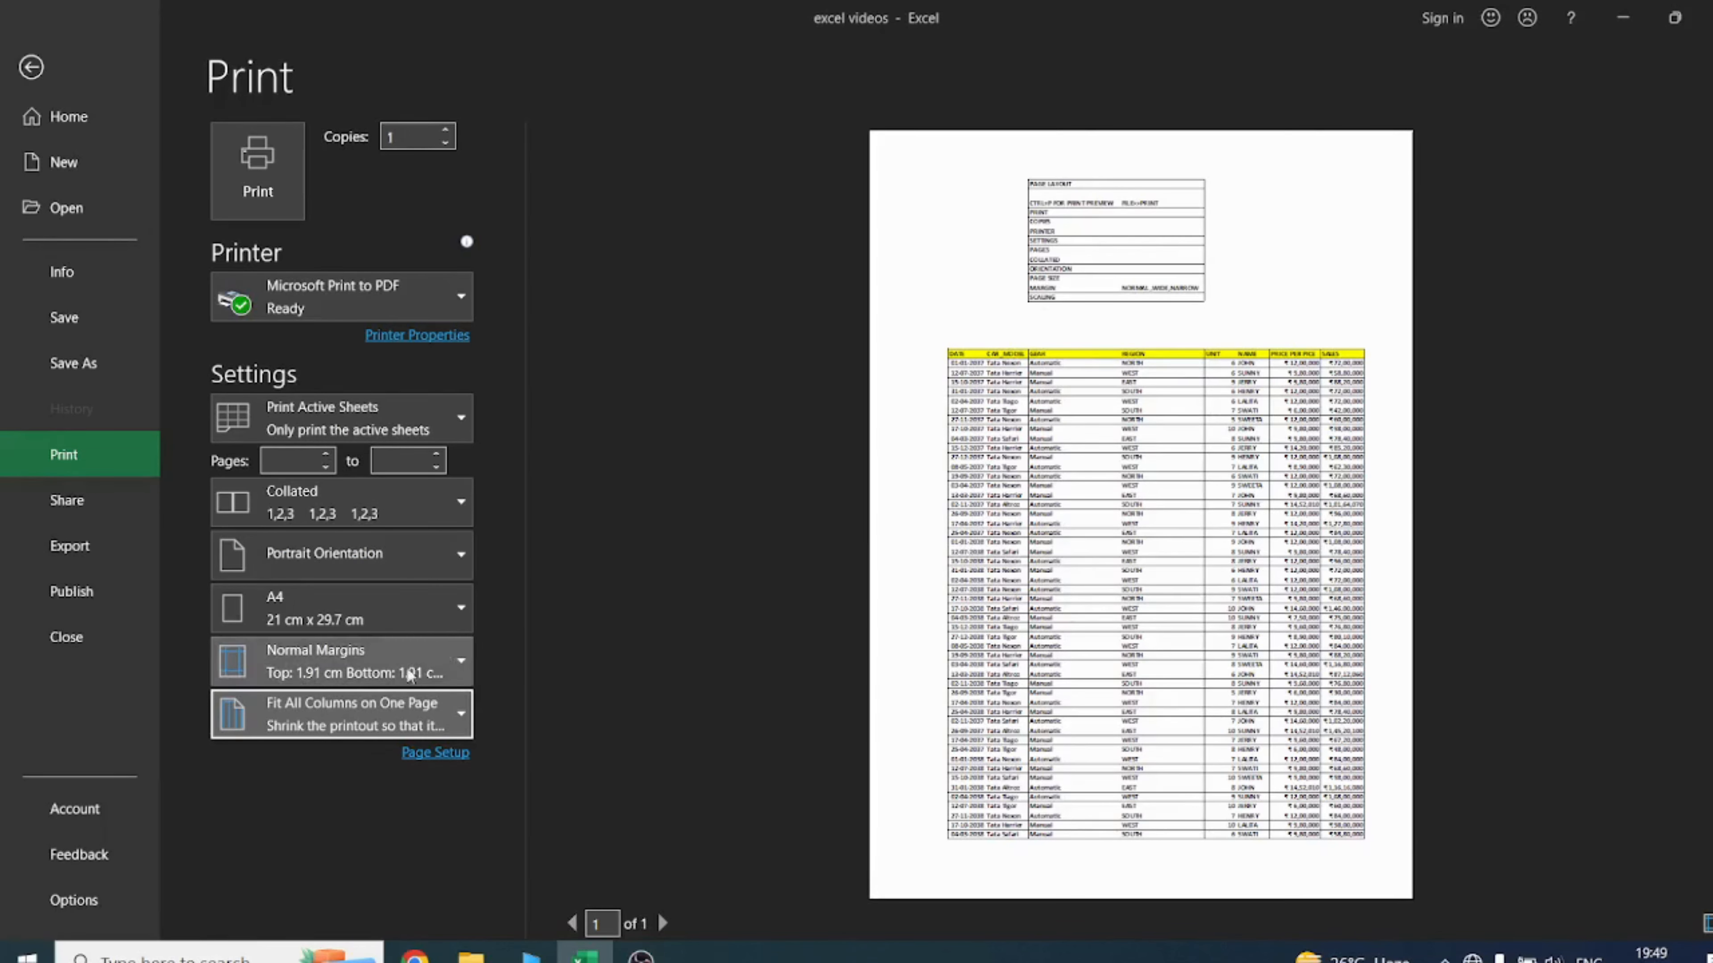
pyautogui.click(358, 708)
pyautogui.click(367, 707)
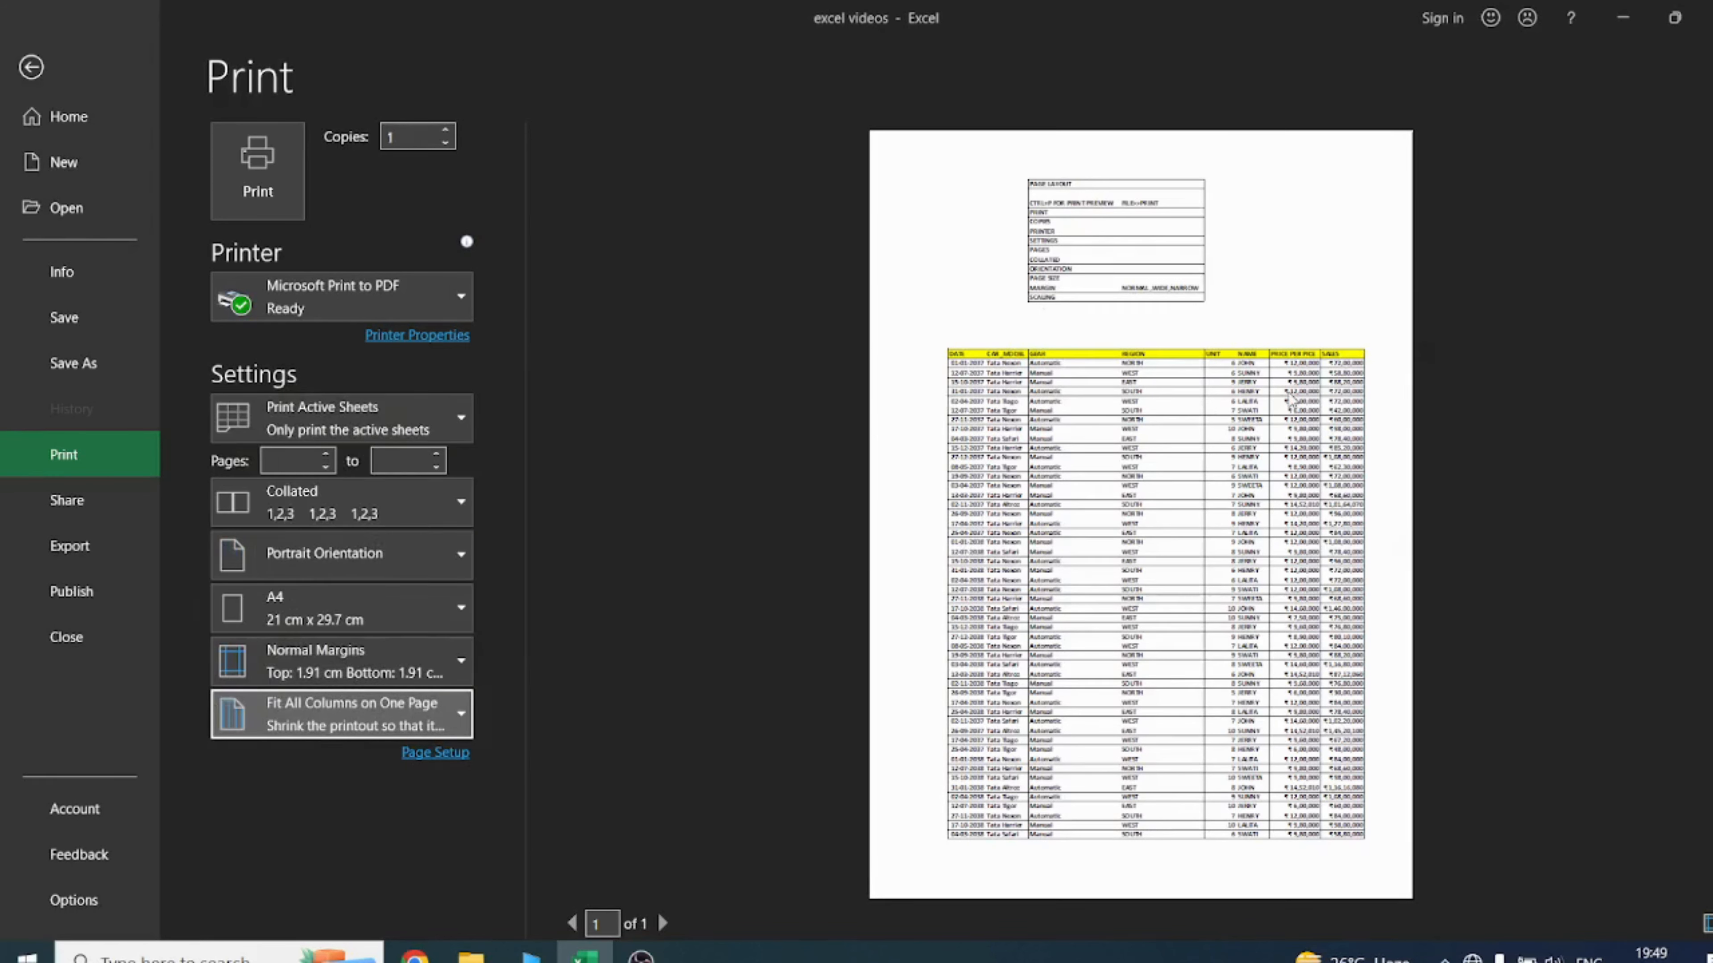
pyautogui.click(357, 712)
pyautogui.click(317, 403)
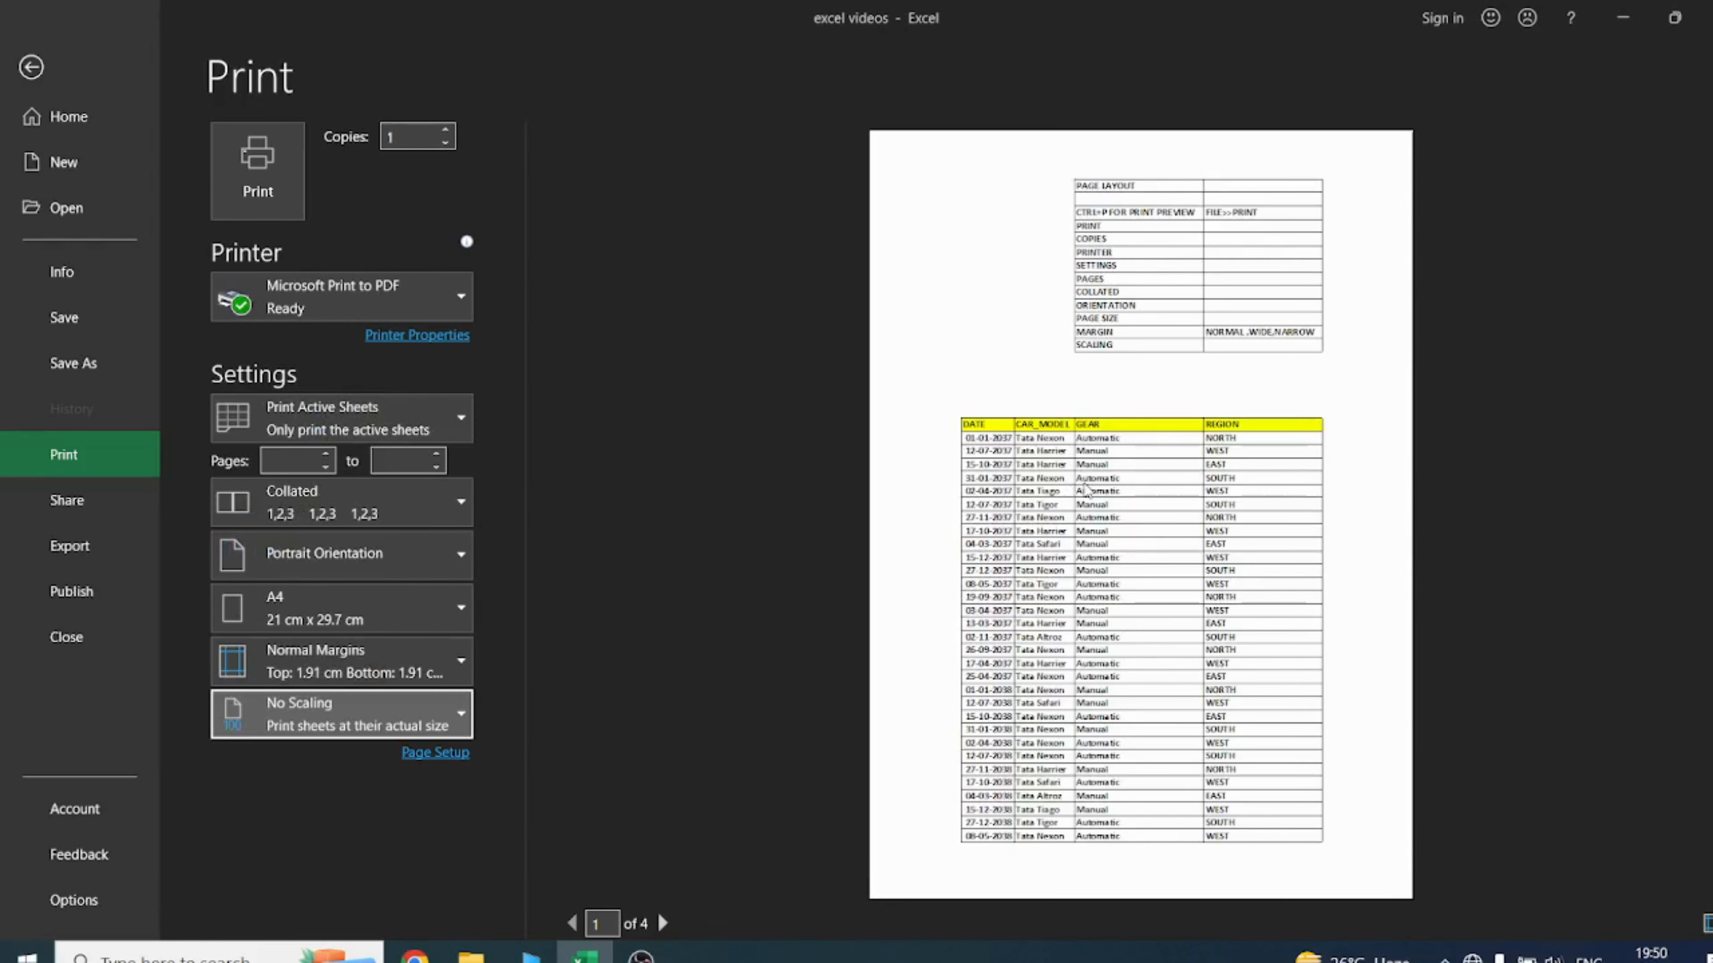
# Step: Examine the orientation, paper size and first page number options in Page Setup, keeping Portrait and A4
pyautogui.click(440, 753)
pyautogui.moveTo(531, 109); pyautogui.dragTo(595, 132)
pyautogui.click(606, 230)
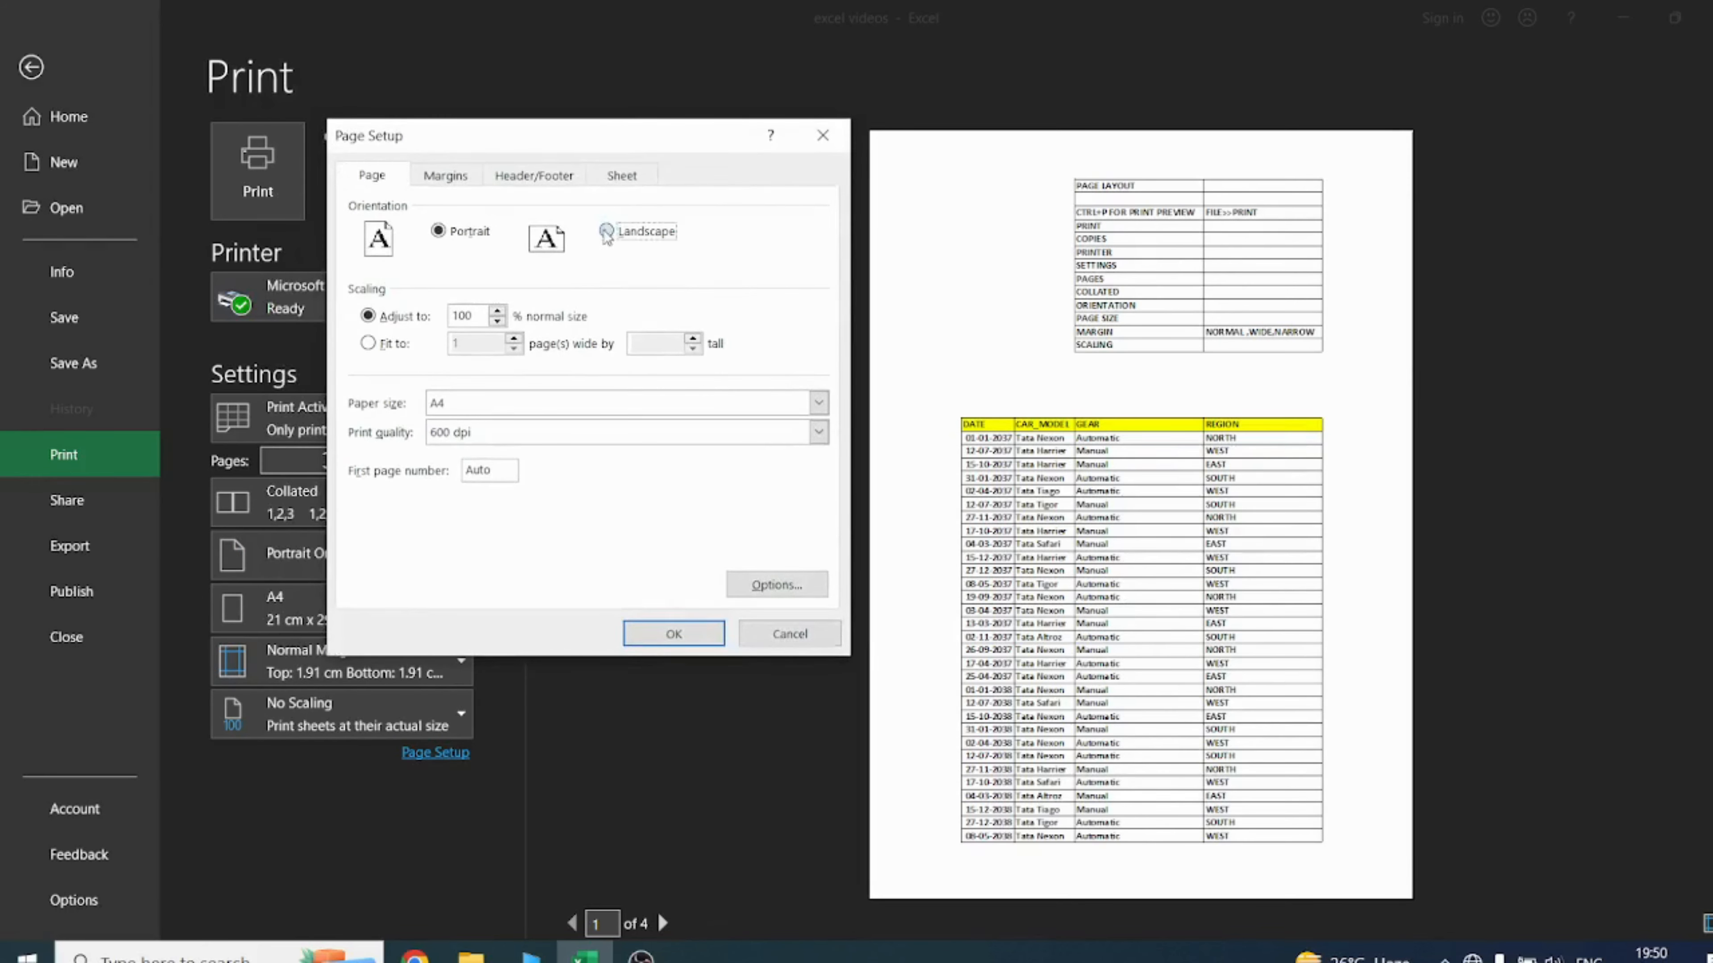
pyautogui.click(438, 230)
pyautogui.click(818, 403)
pyautogui.click(551, 402)
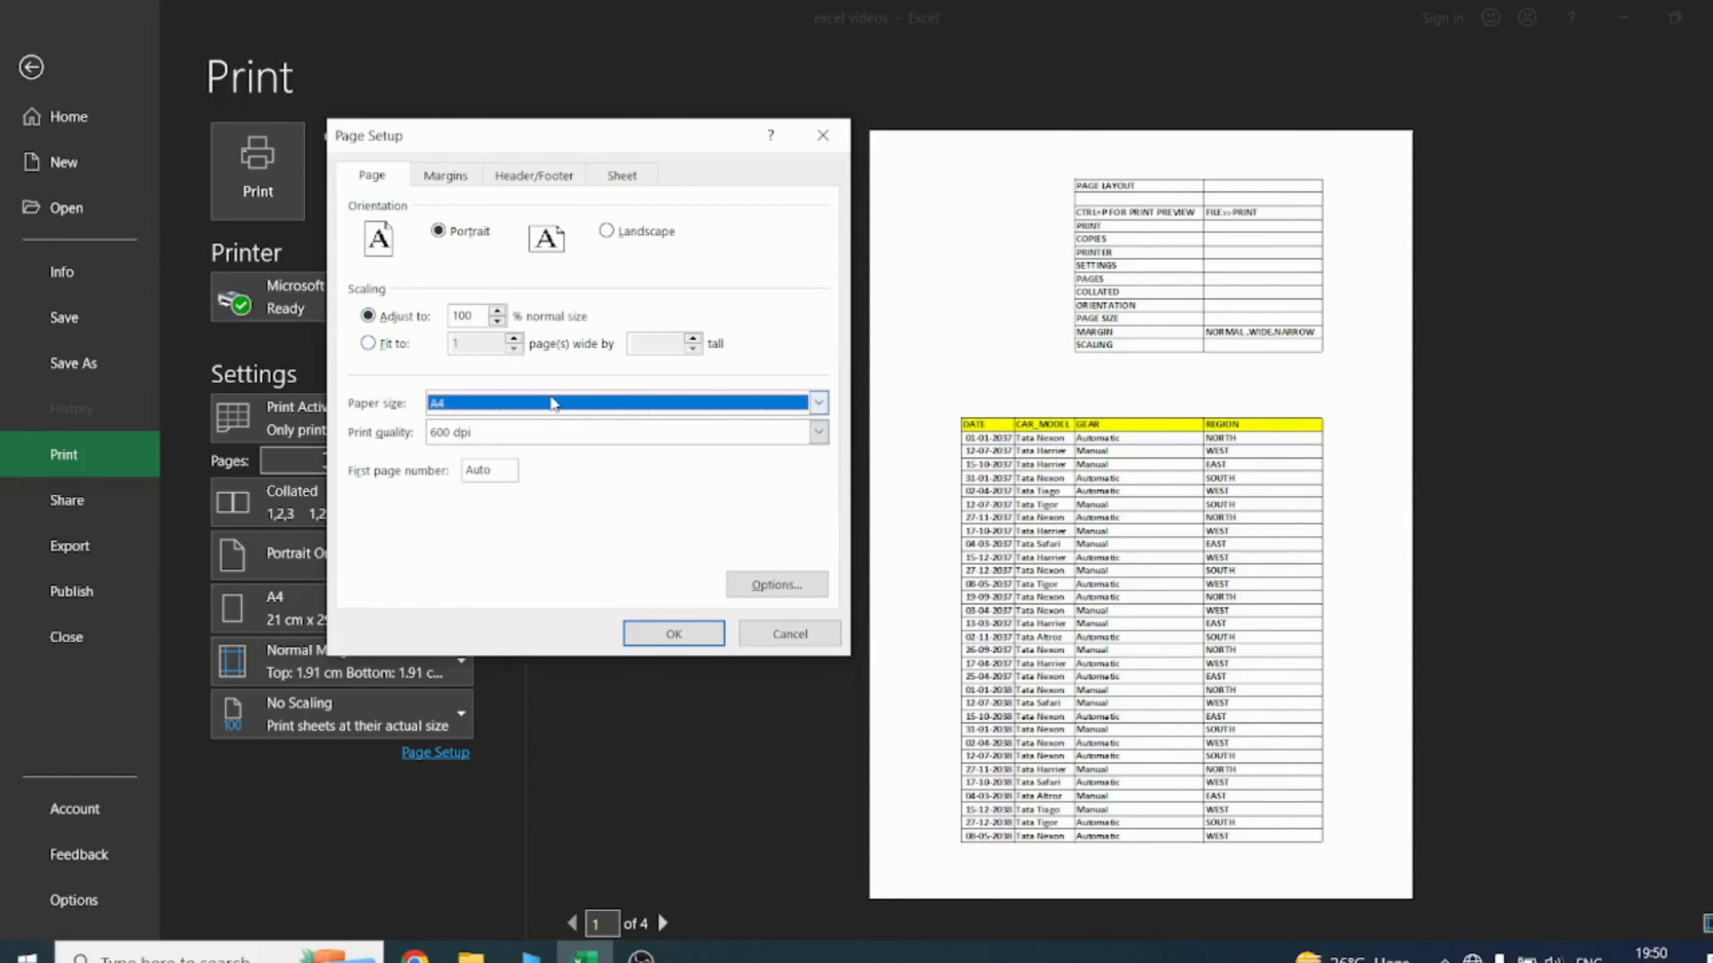
pyautogui.click(484, 472)
# Step: Examine the orientation and advanced paper options in the Microsoft Print to PDF document properties, keeping the current settings
pyautogui.click(779, 583)
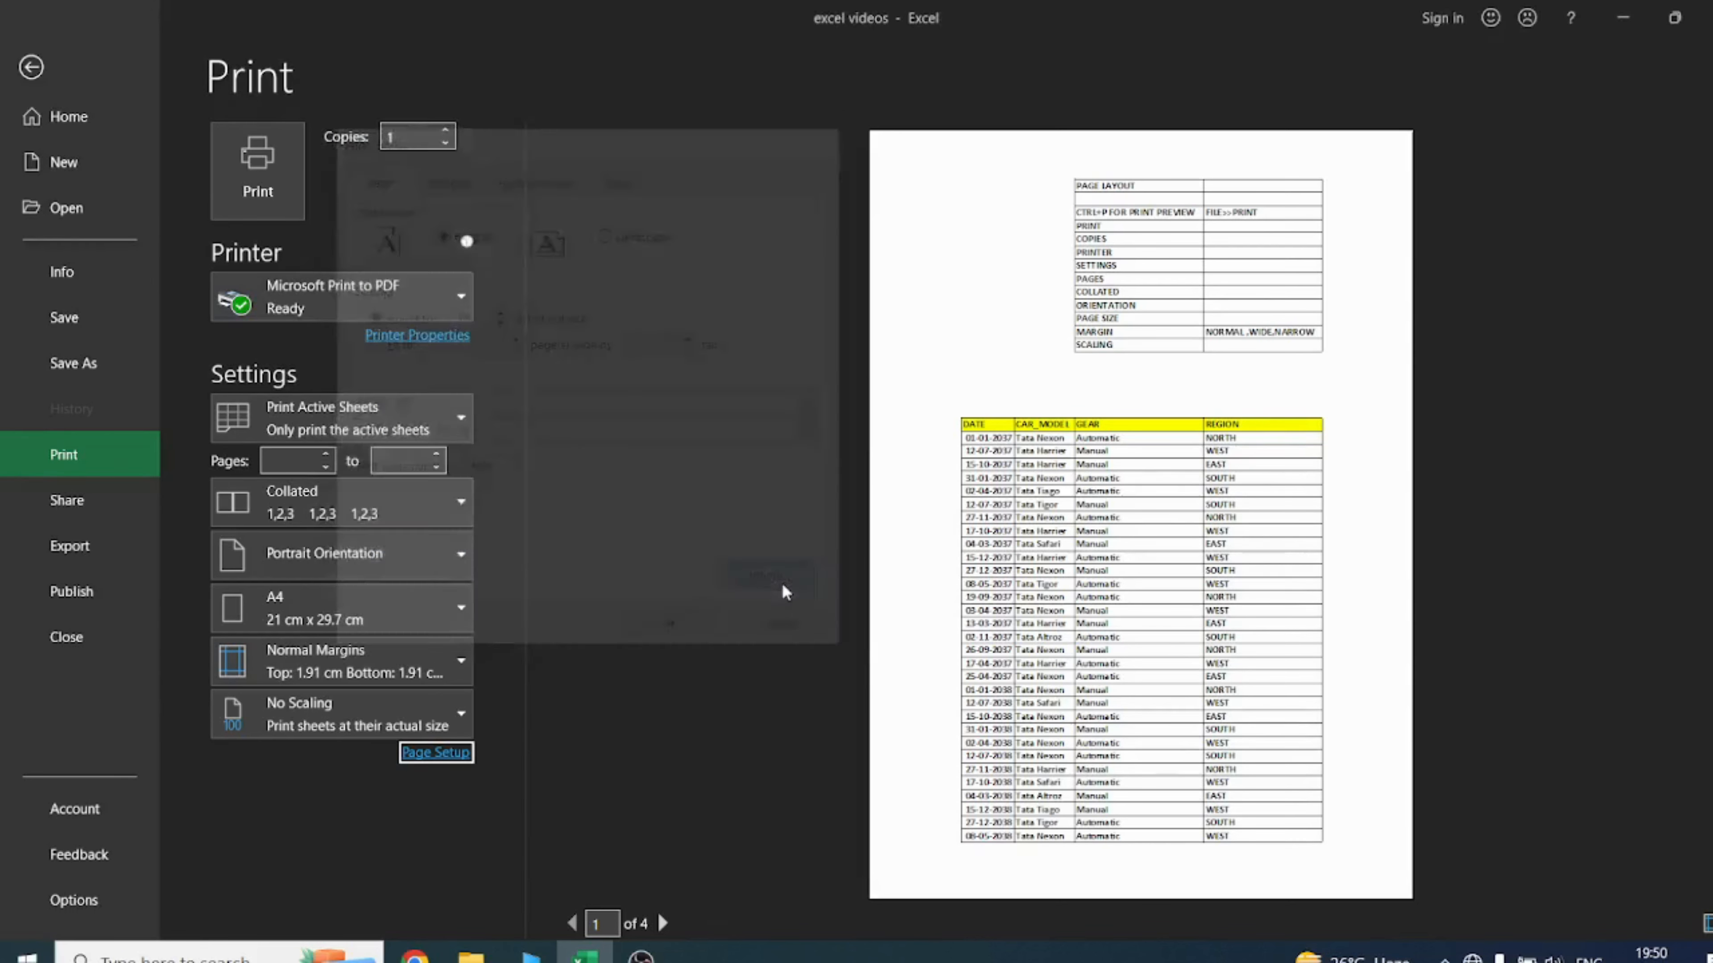
pyautogui.moveTo(315, 38); pyautogui.dragTo(843, 163)
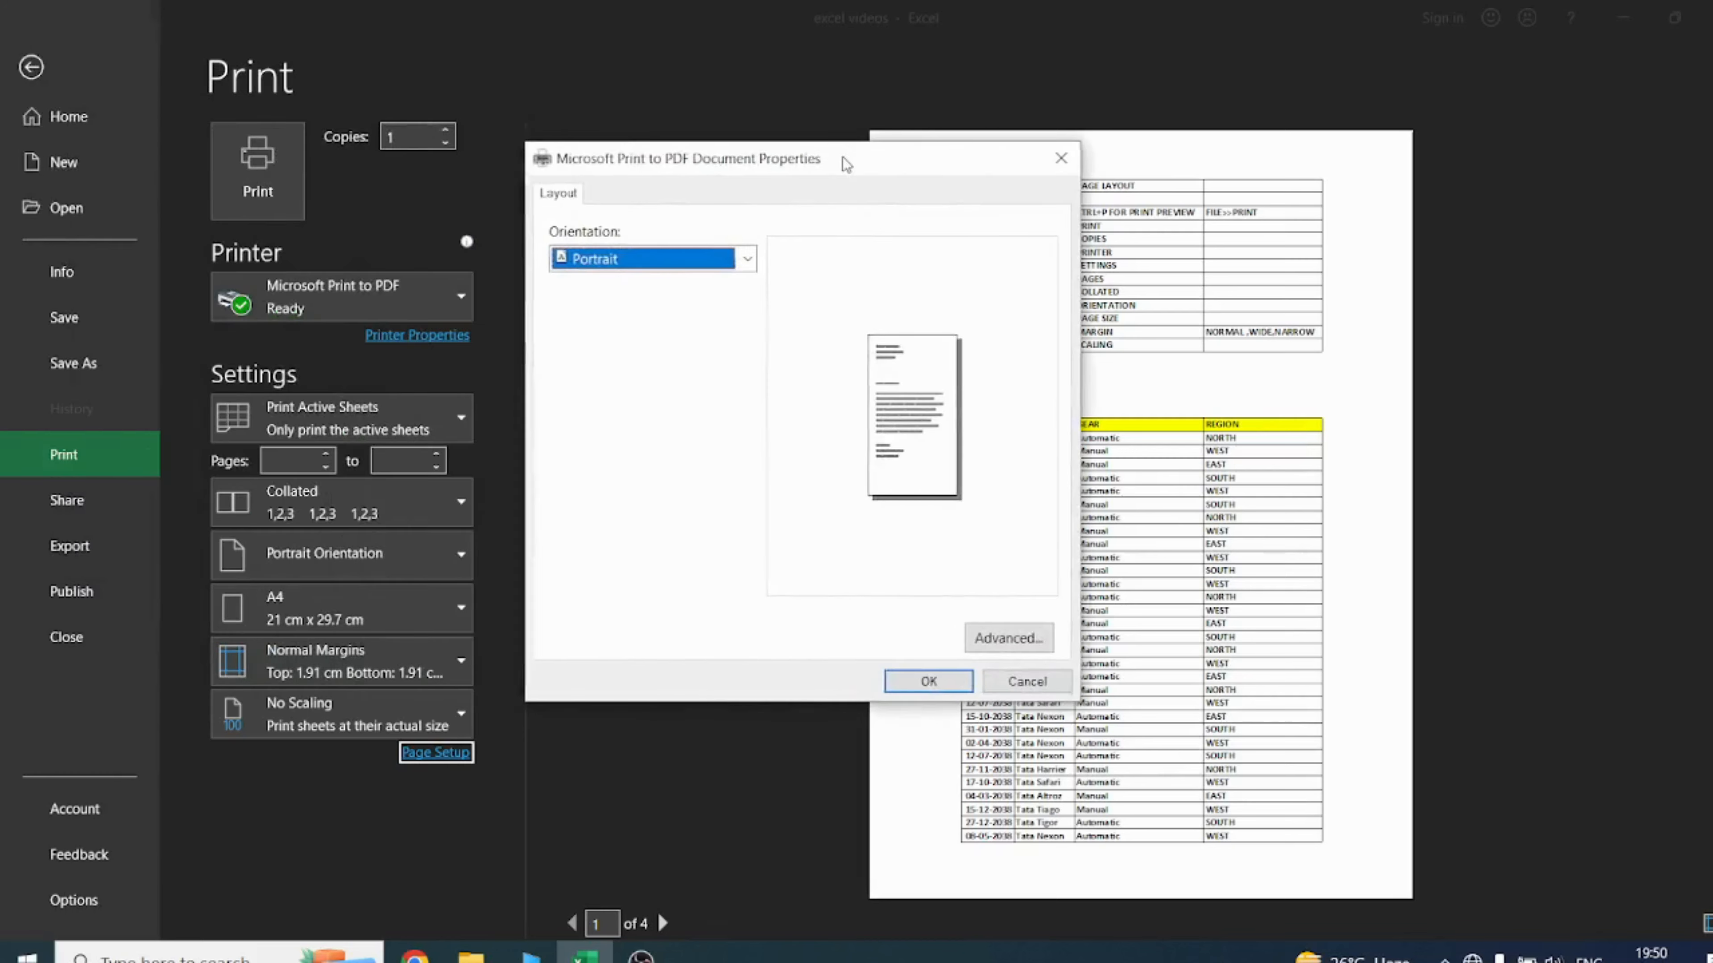
pyautogui.click(747, 259)
pyautogui.click(1033, 636)
pyautogui.click(1008, 637)
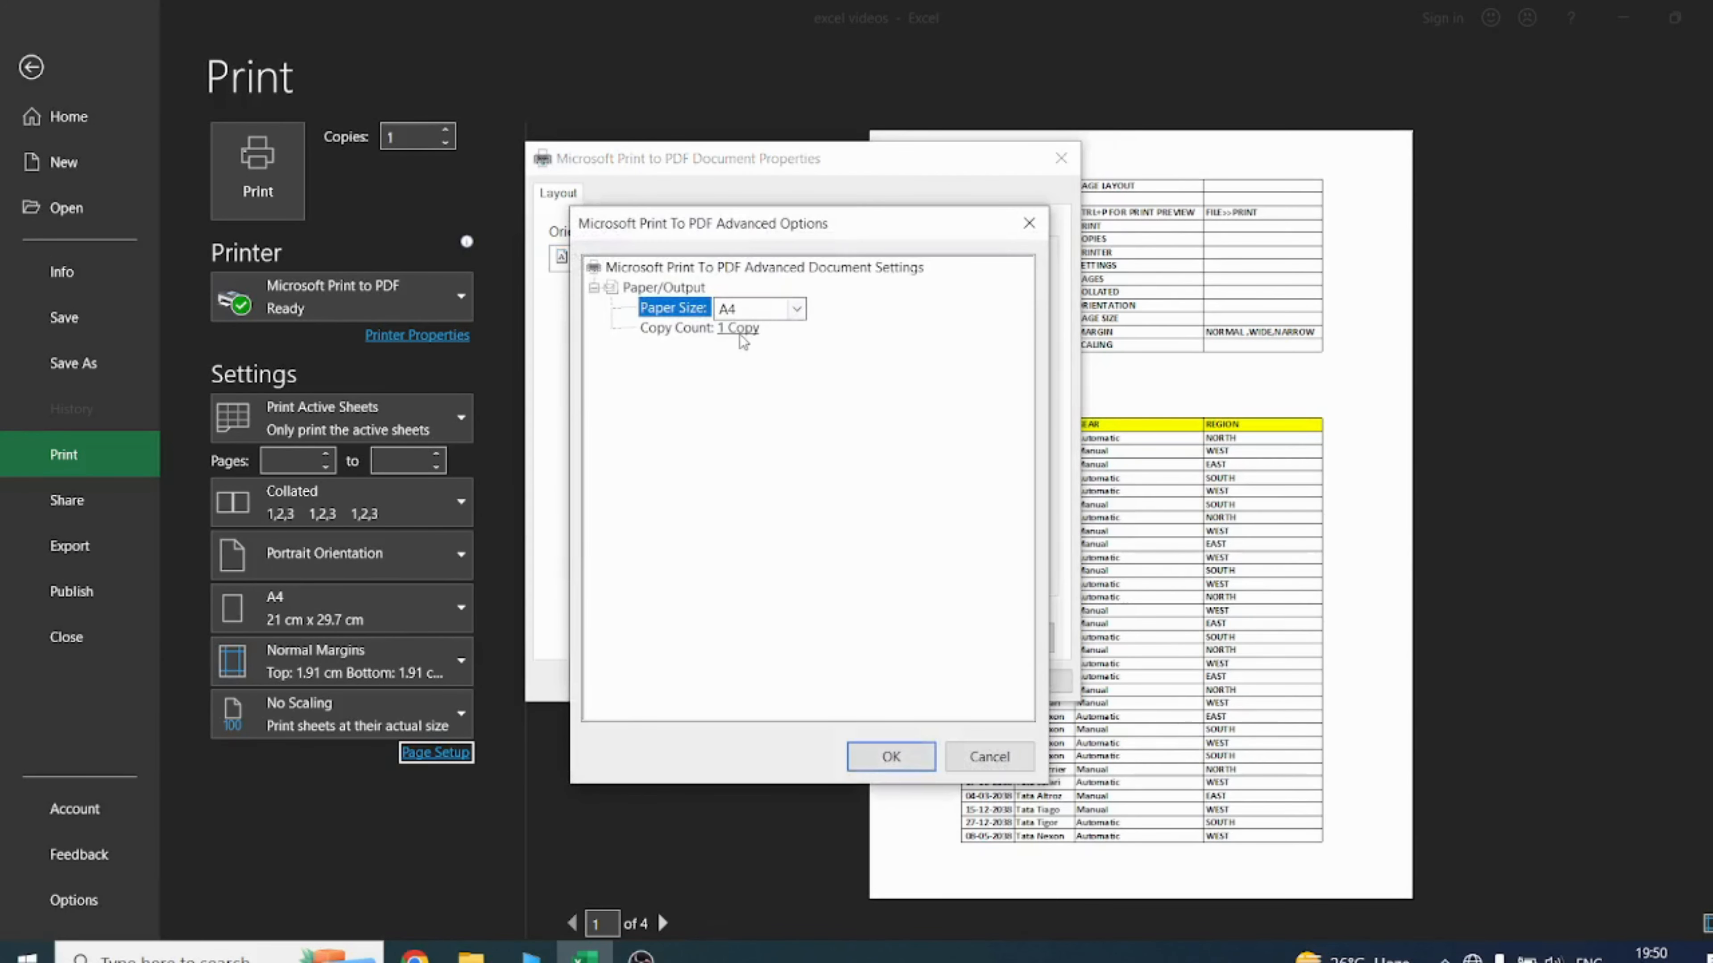
pyautogui.click(1029, 223)
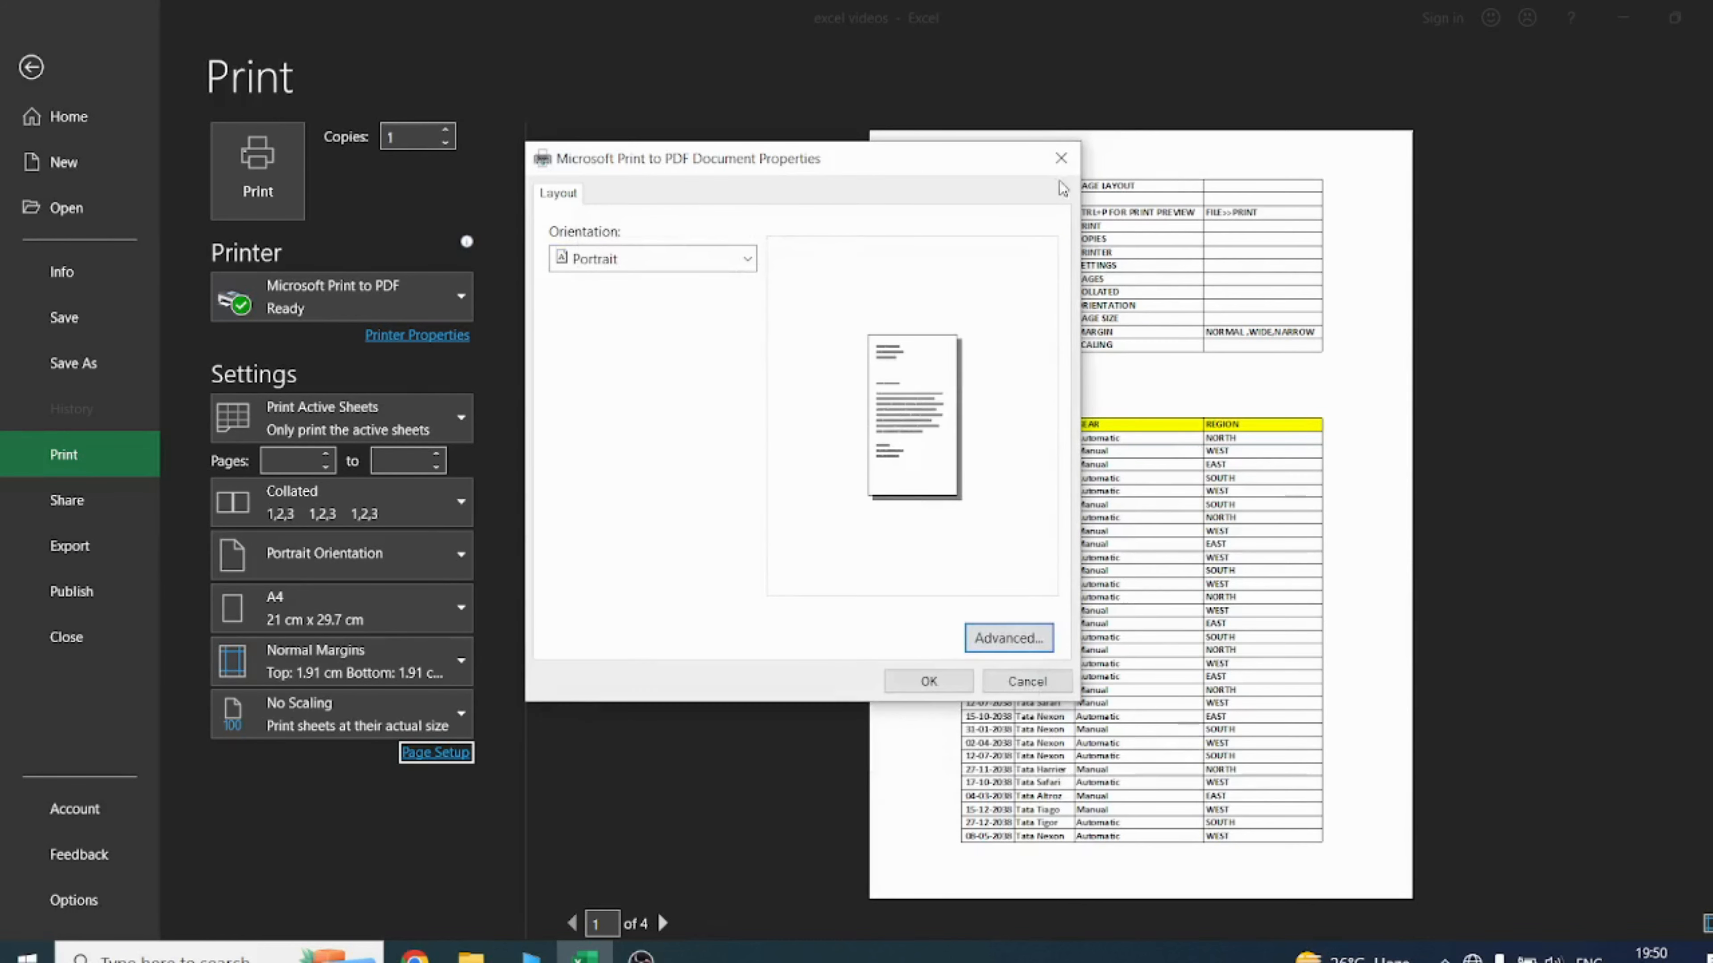
pyautogui.click(921, 681)
# Step: Try centring the printout horizontally and vertically in the Page Setup margins, comparing the sample page with and without centring
pyautogui.click(435, 753)
pyautogui.click(444, 177)
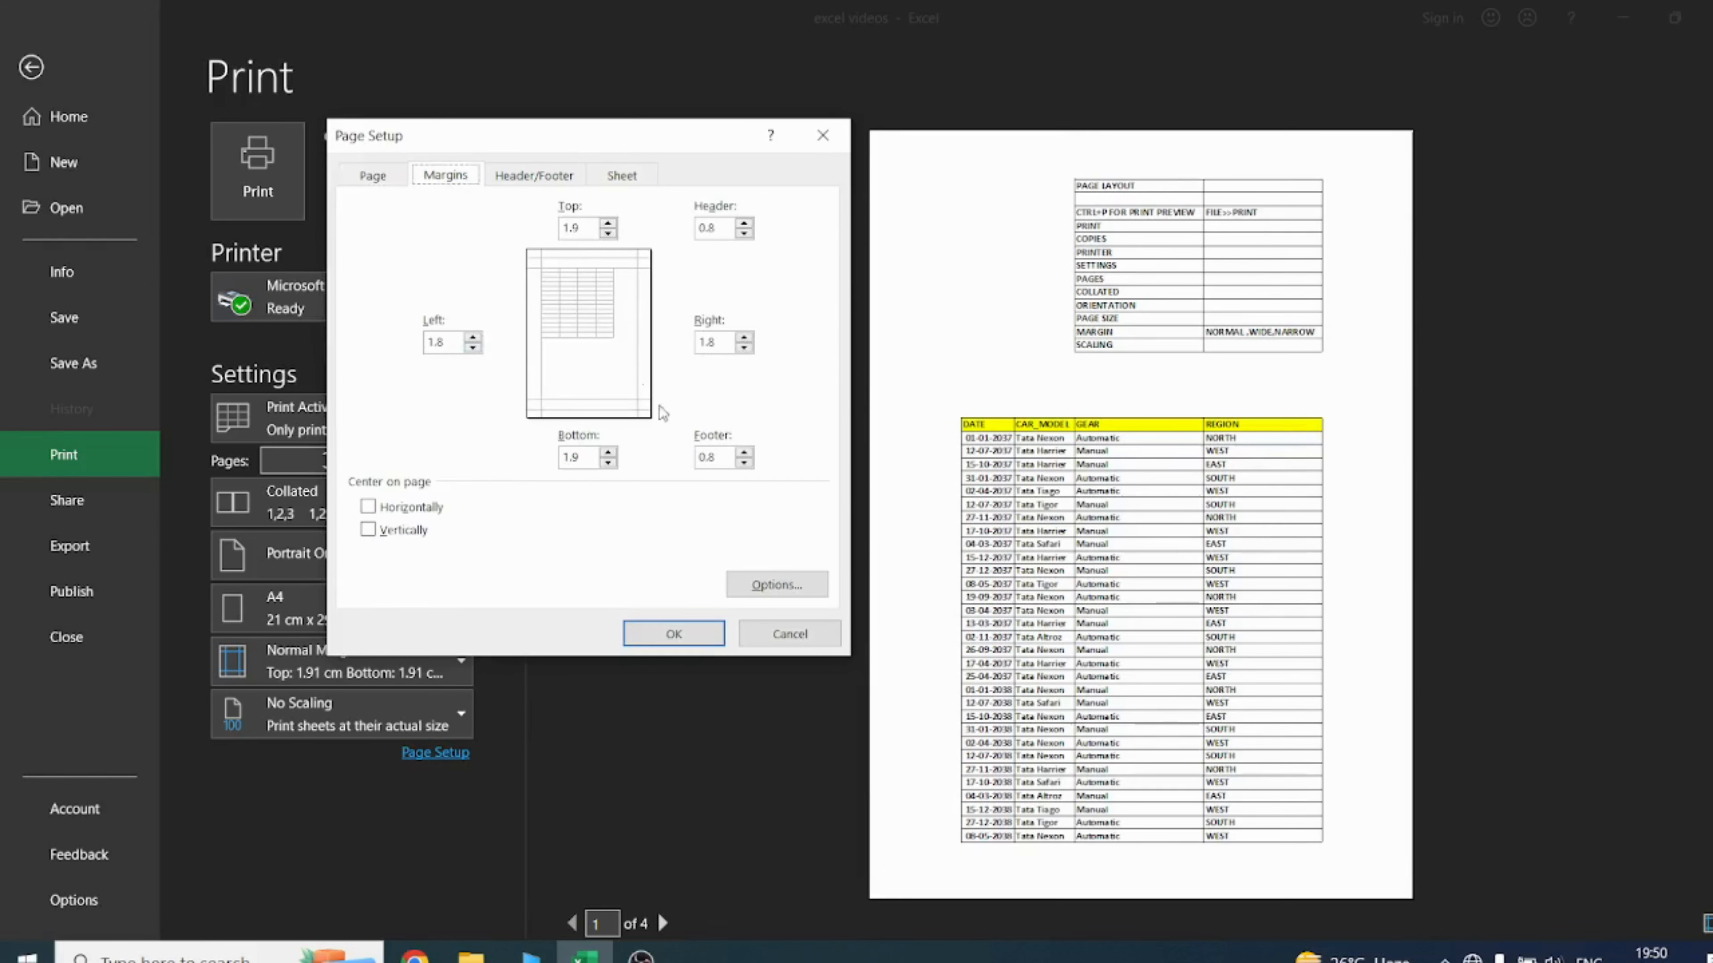
pyautogui.moveTo(560, 130); pyautogui.dragTo(464, 124)
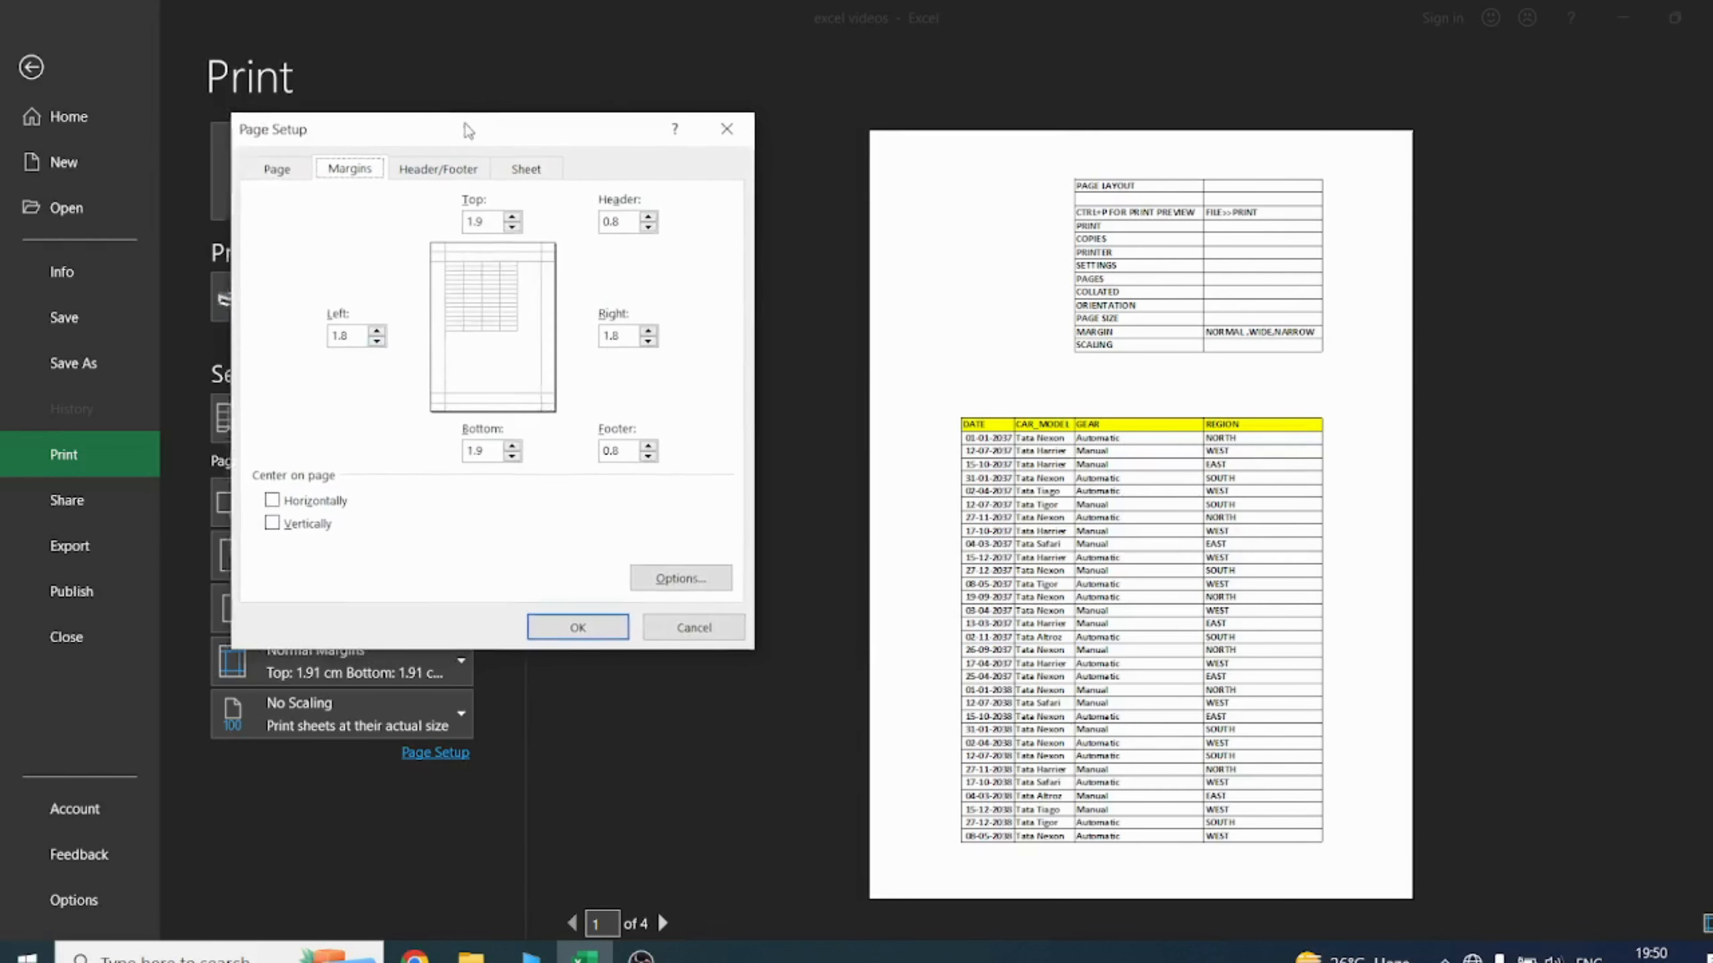
pyautogui.click(276, 503)
pyautogui.click(271, 524)
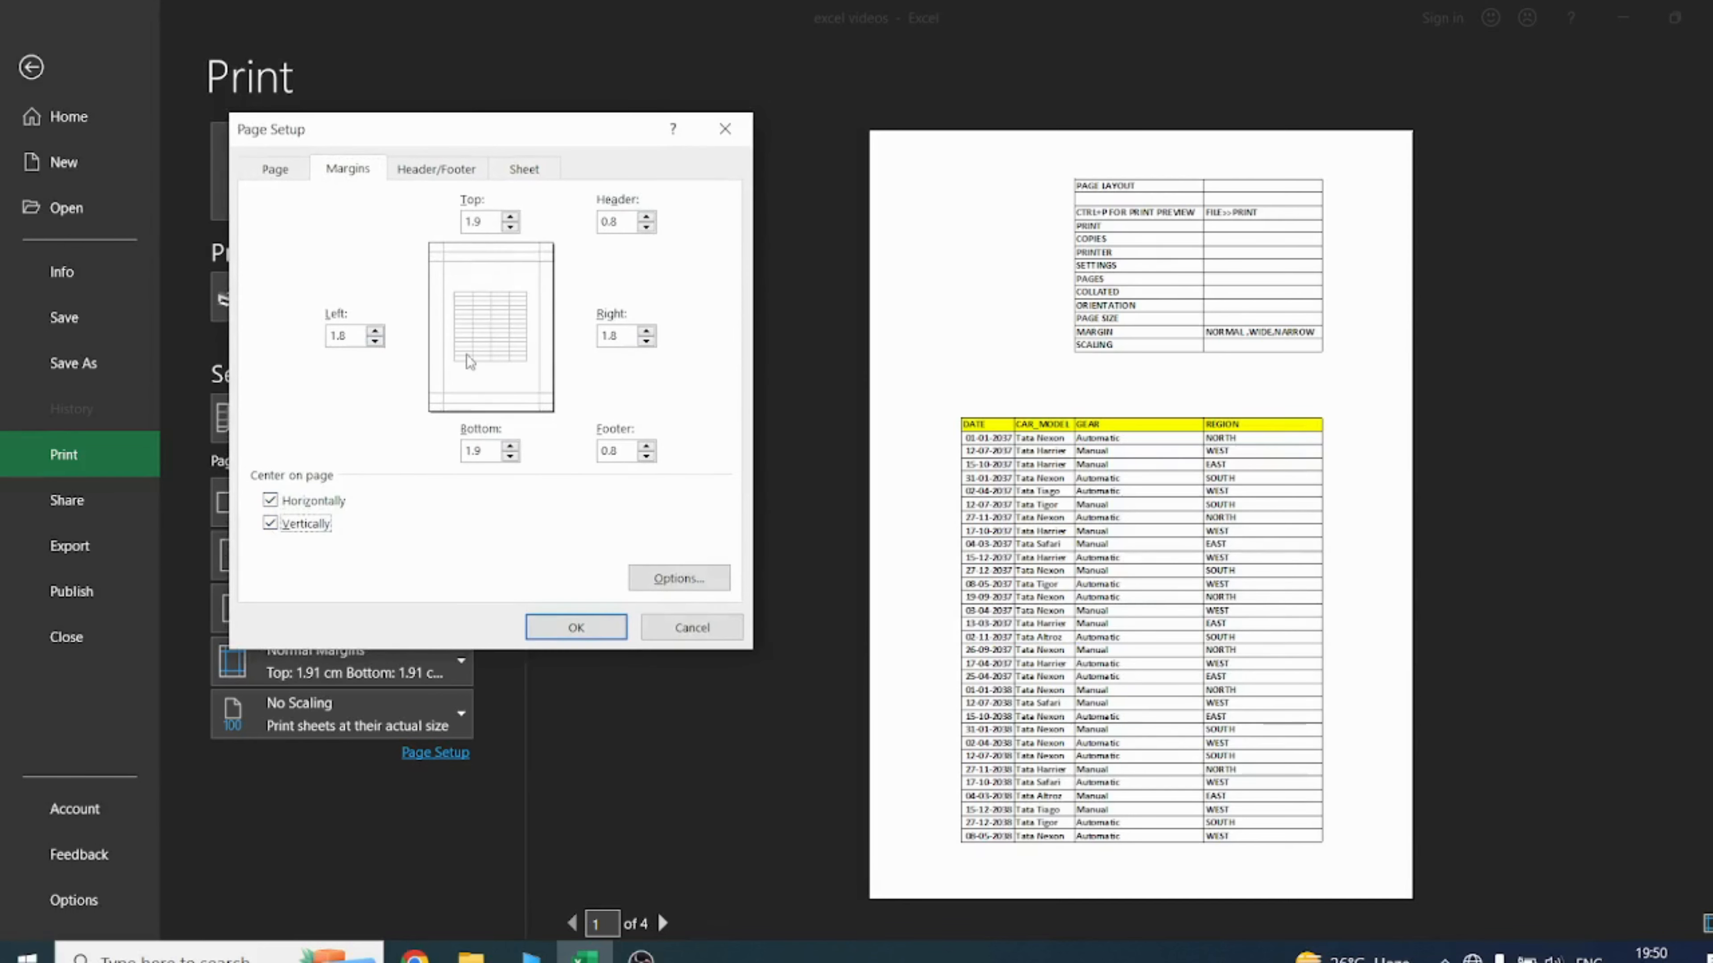
pyautogui.moveTo(533, 130); pyautogui.dragTo(932, 127)
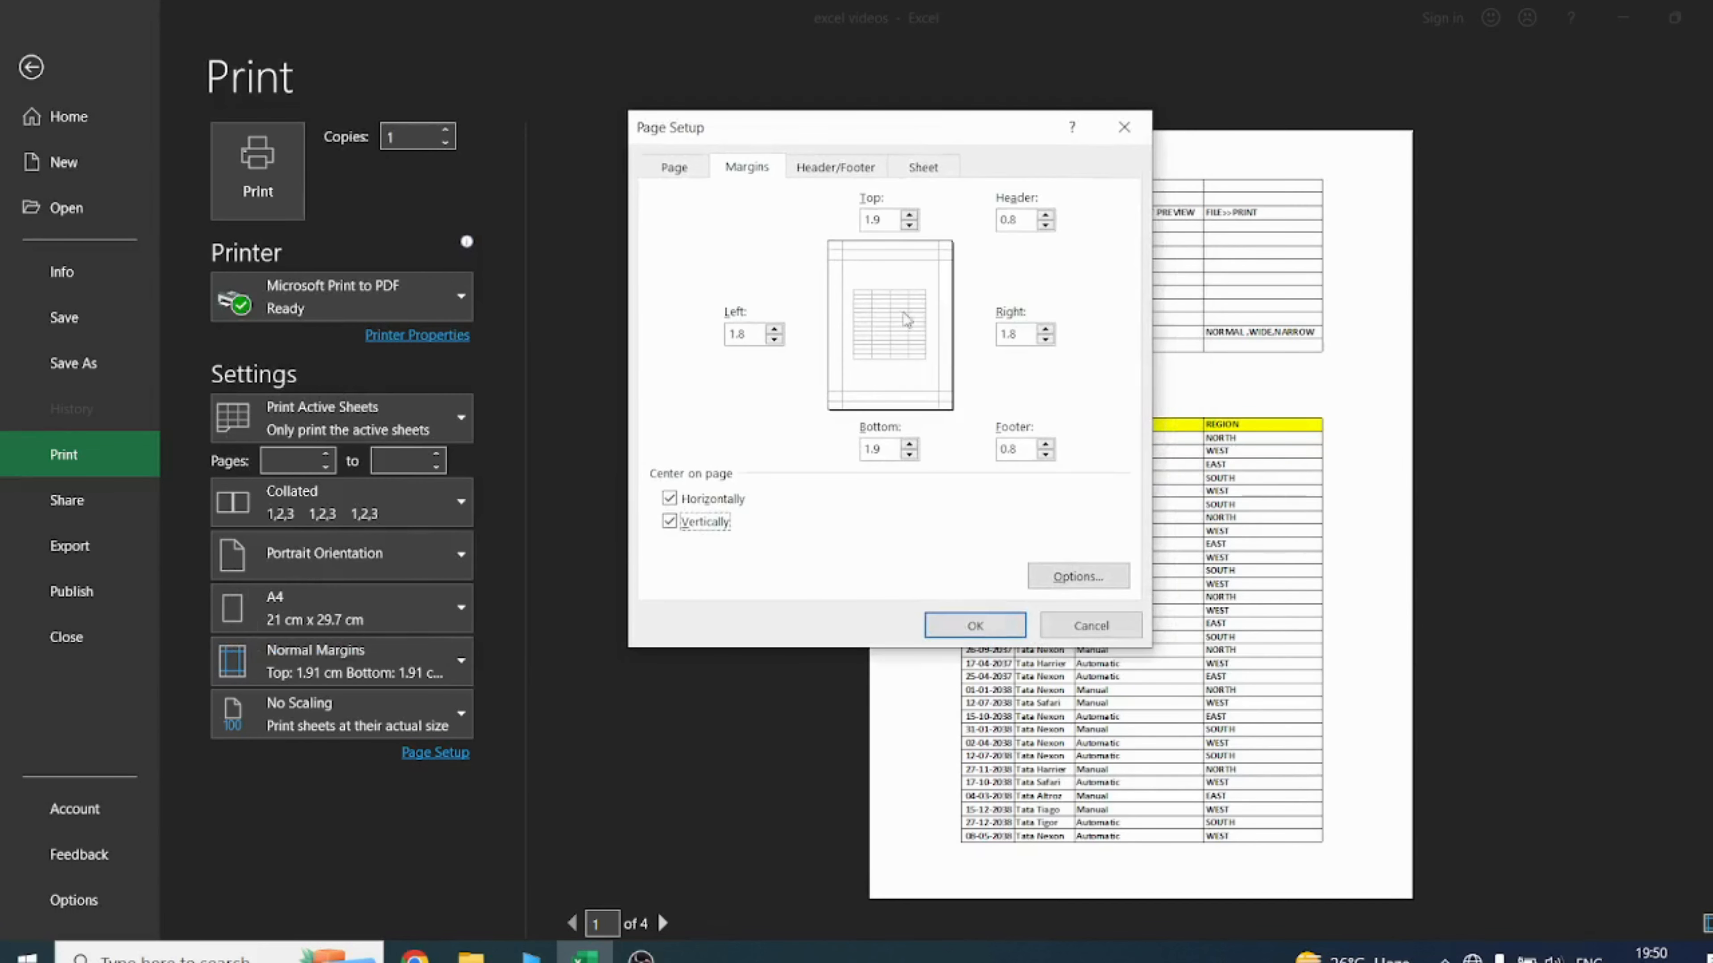
pyautogui.click(671, 499)
pyautogui.click(671, 523)
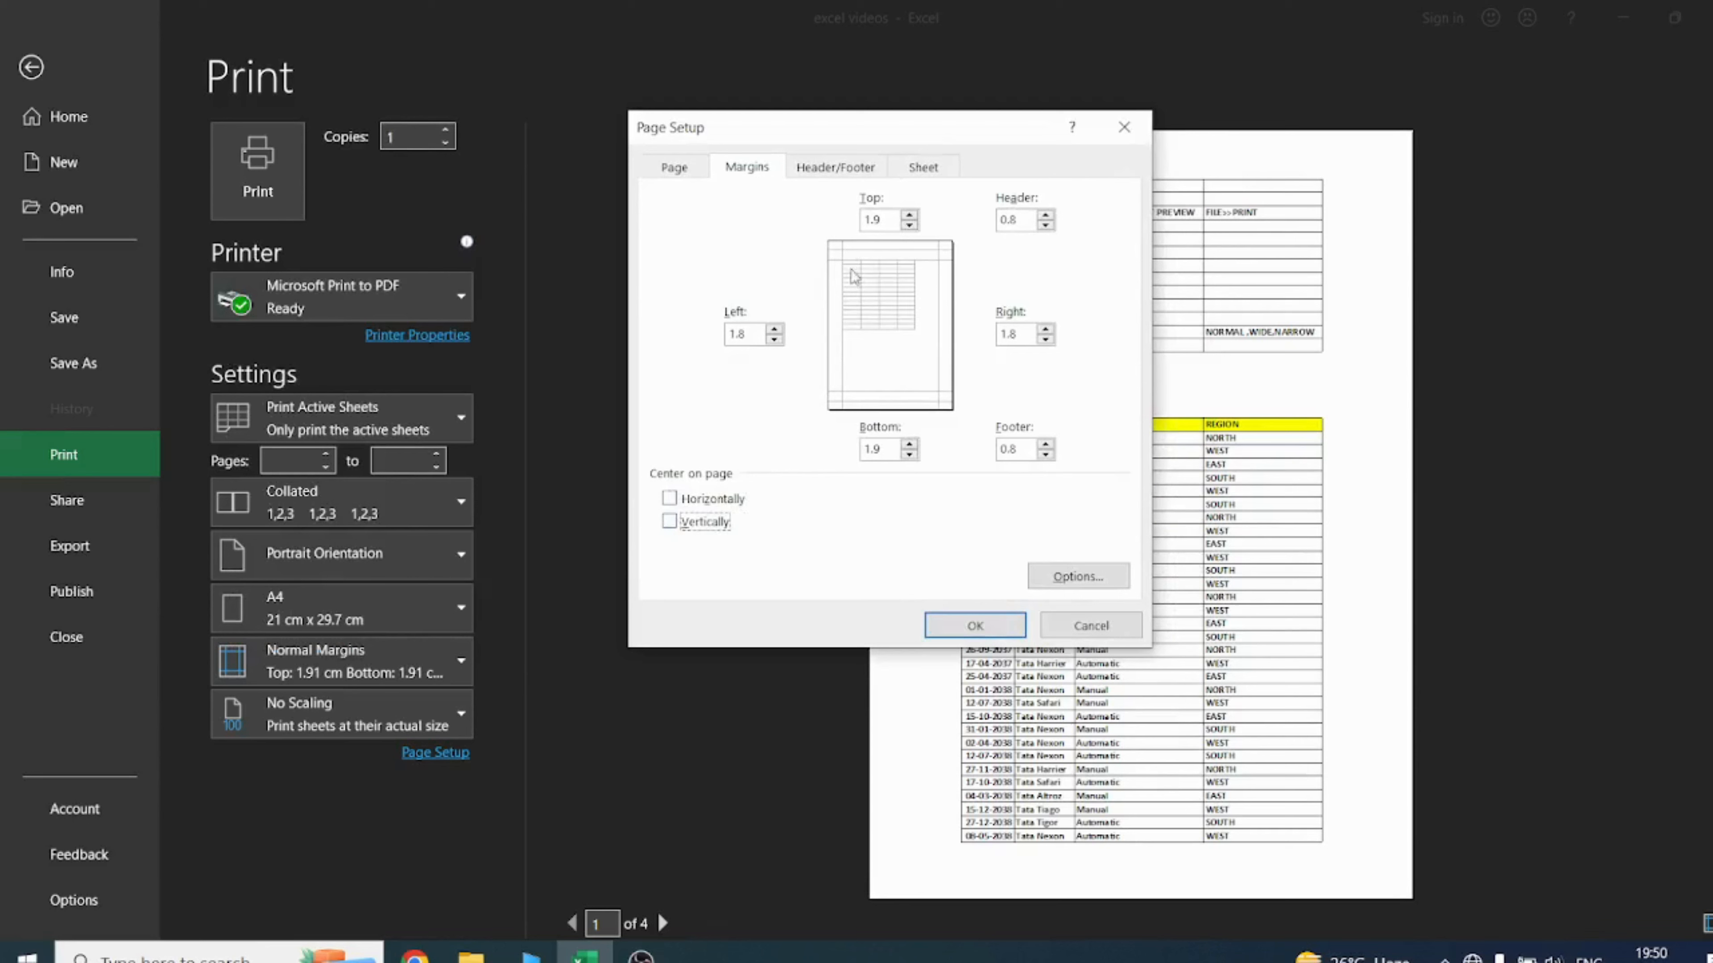
pyautogui.click(687, 500)
pyautogui.click(688, 523)
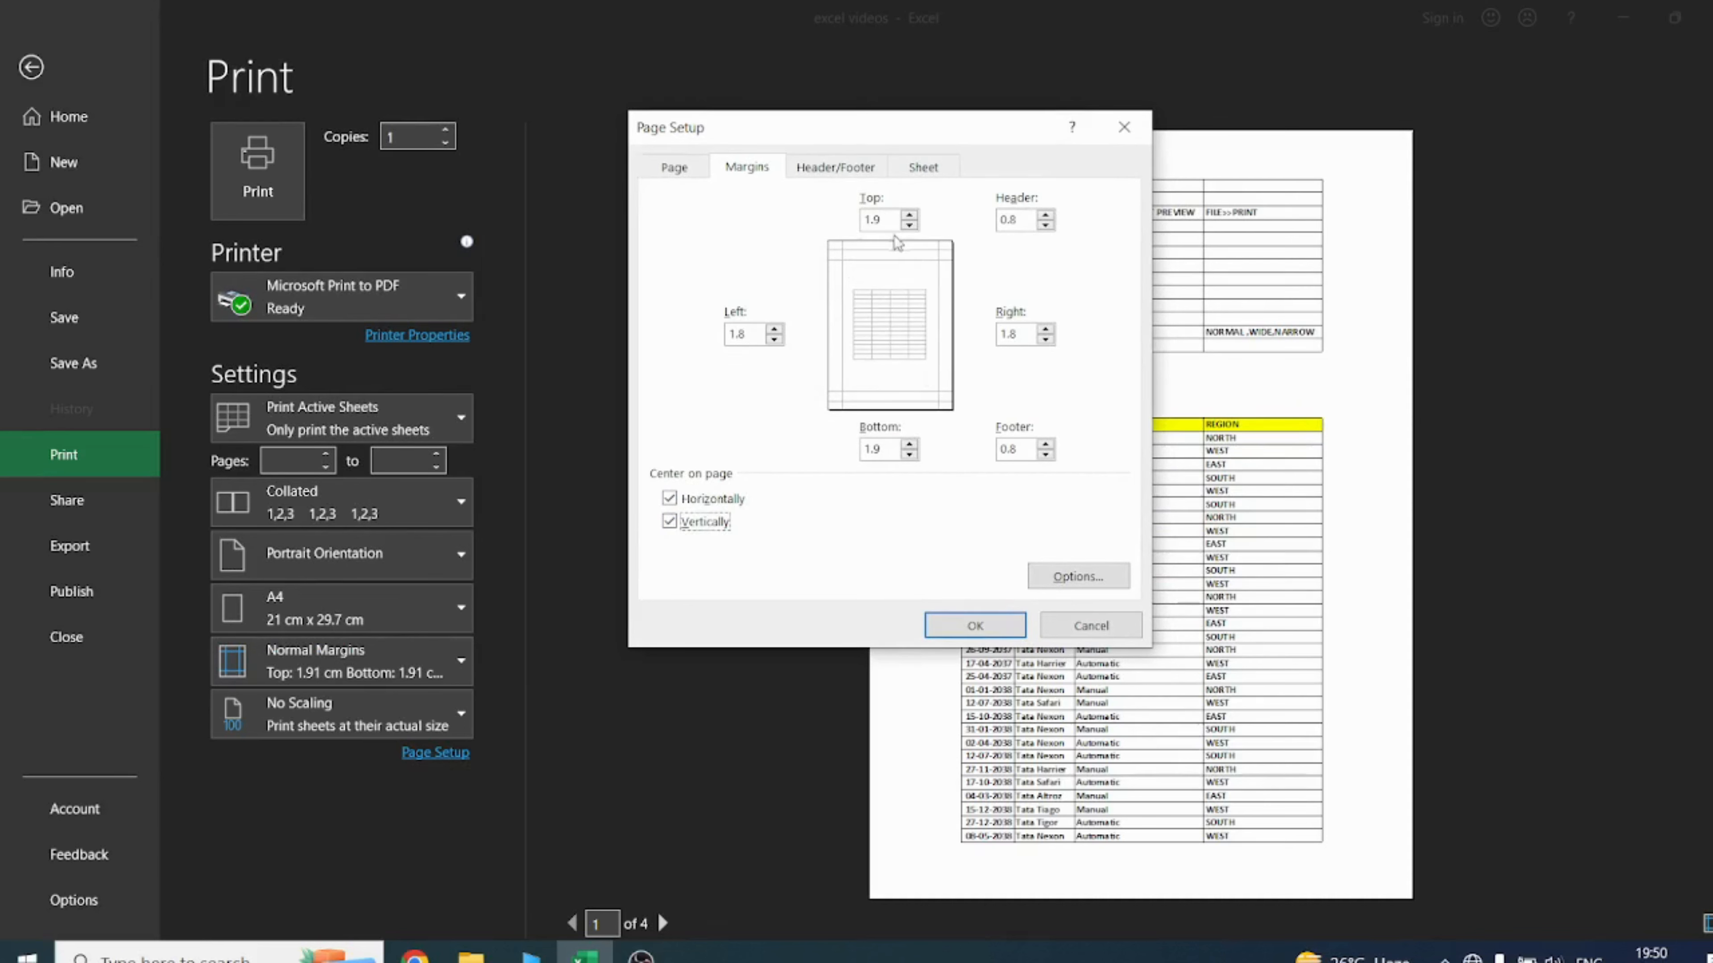
# Step: Examine the header/footer and sheet options in Page Setup and try the Over, then down page order
pyautogui.click(831, 167)
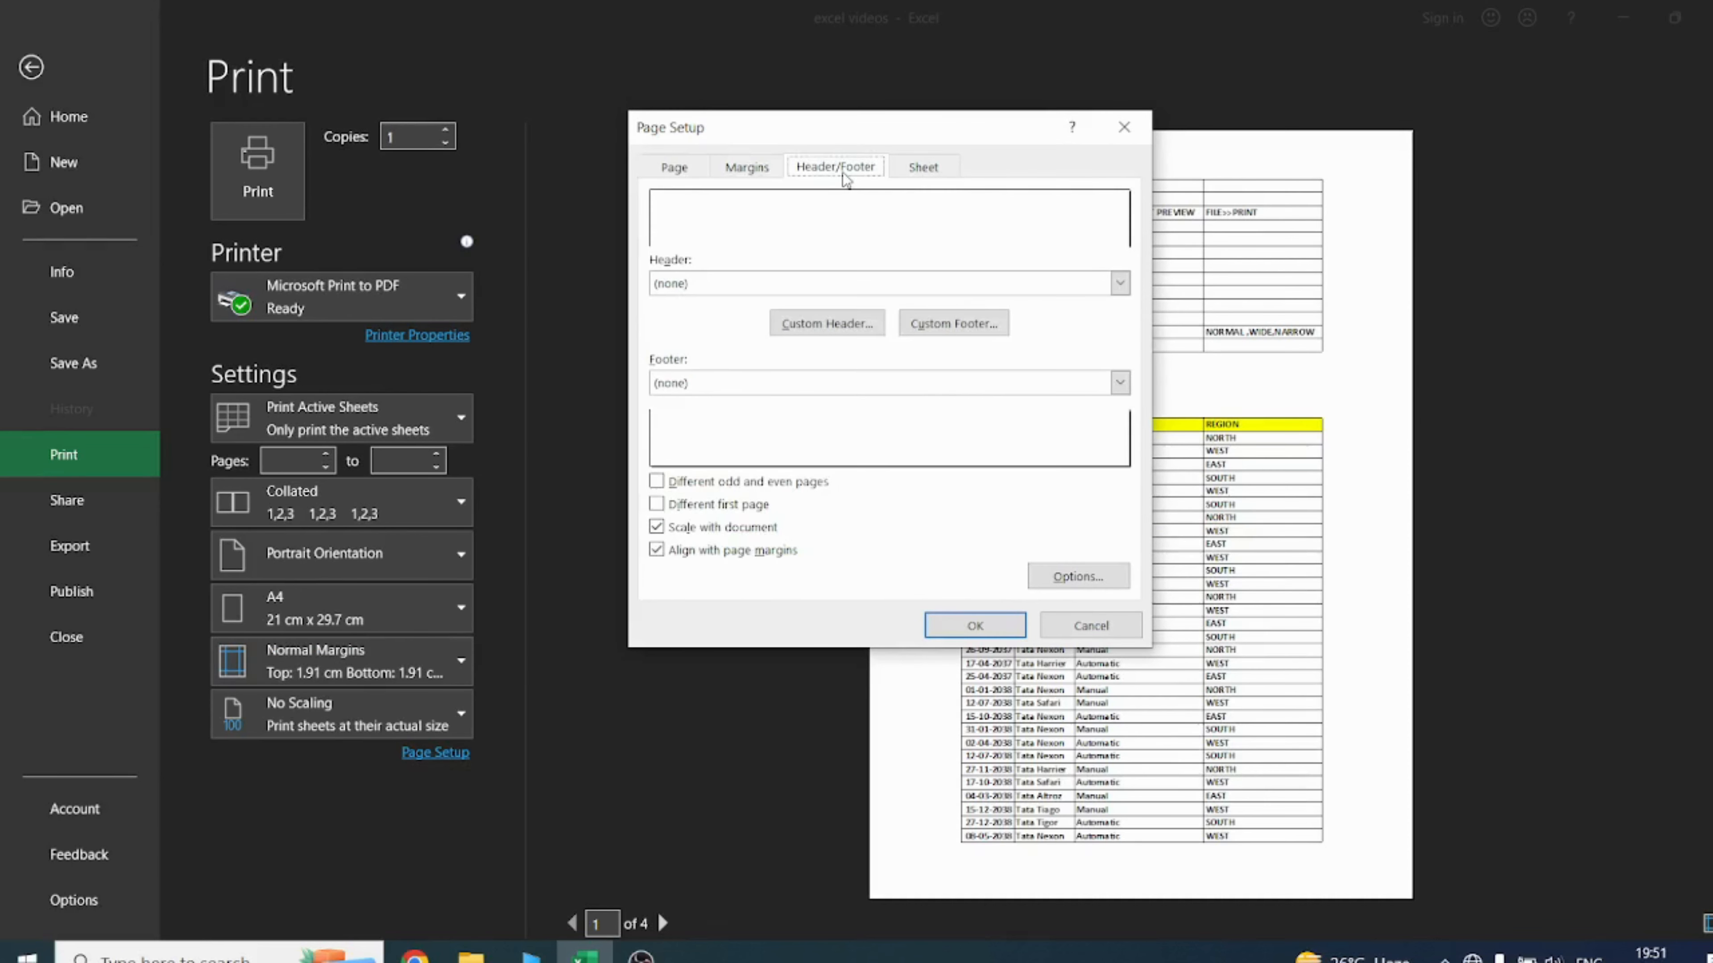
pyautogui.click(934, 172)
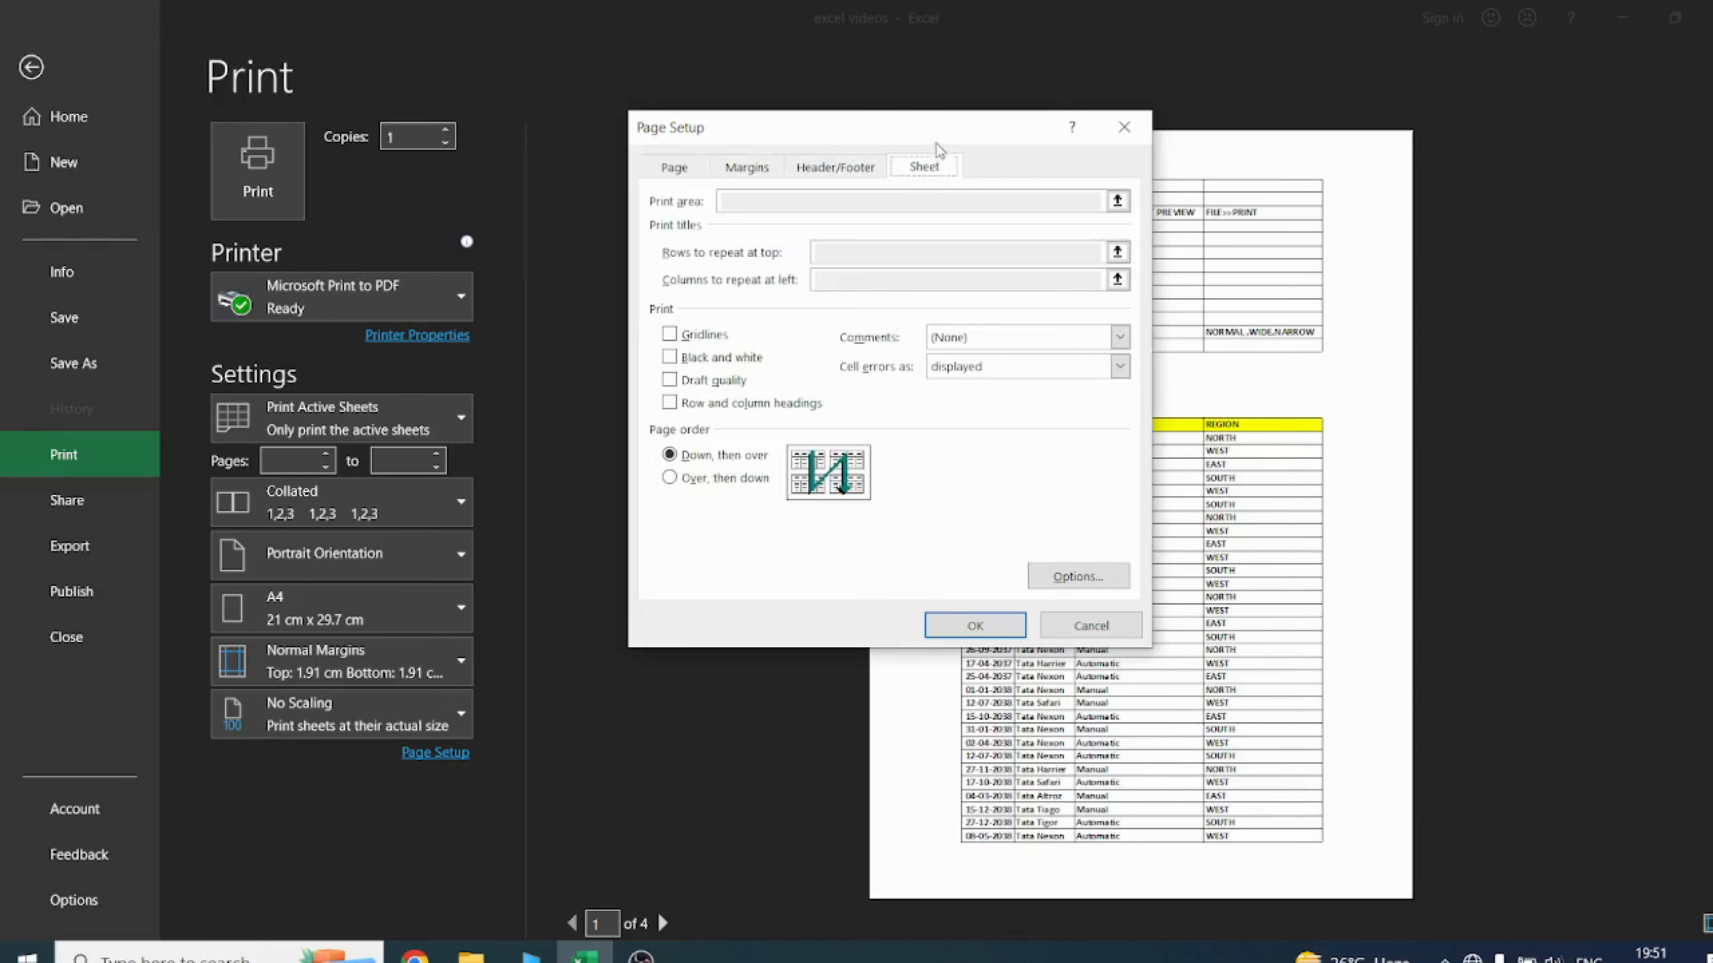
pyautogui.moveTo(936, 137); pyautogui.dragTo(549, 117)
pyautogui.click(281, 316)
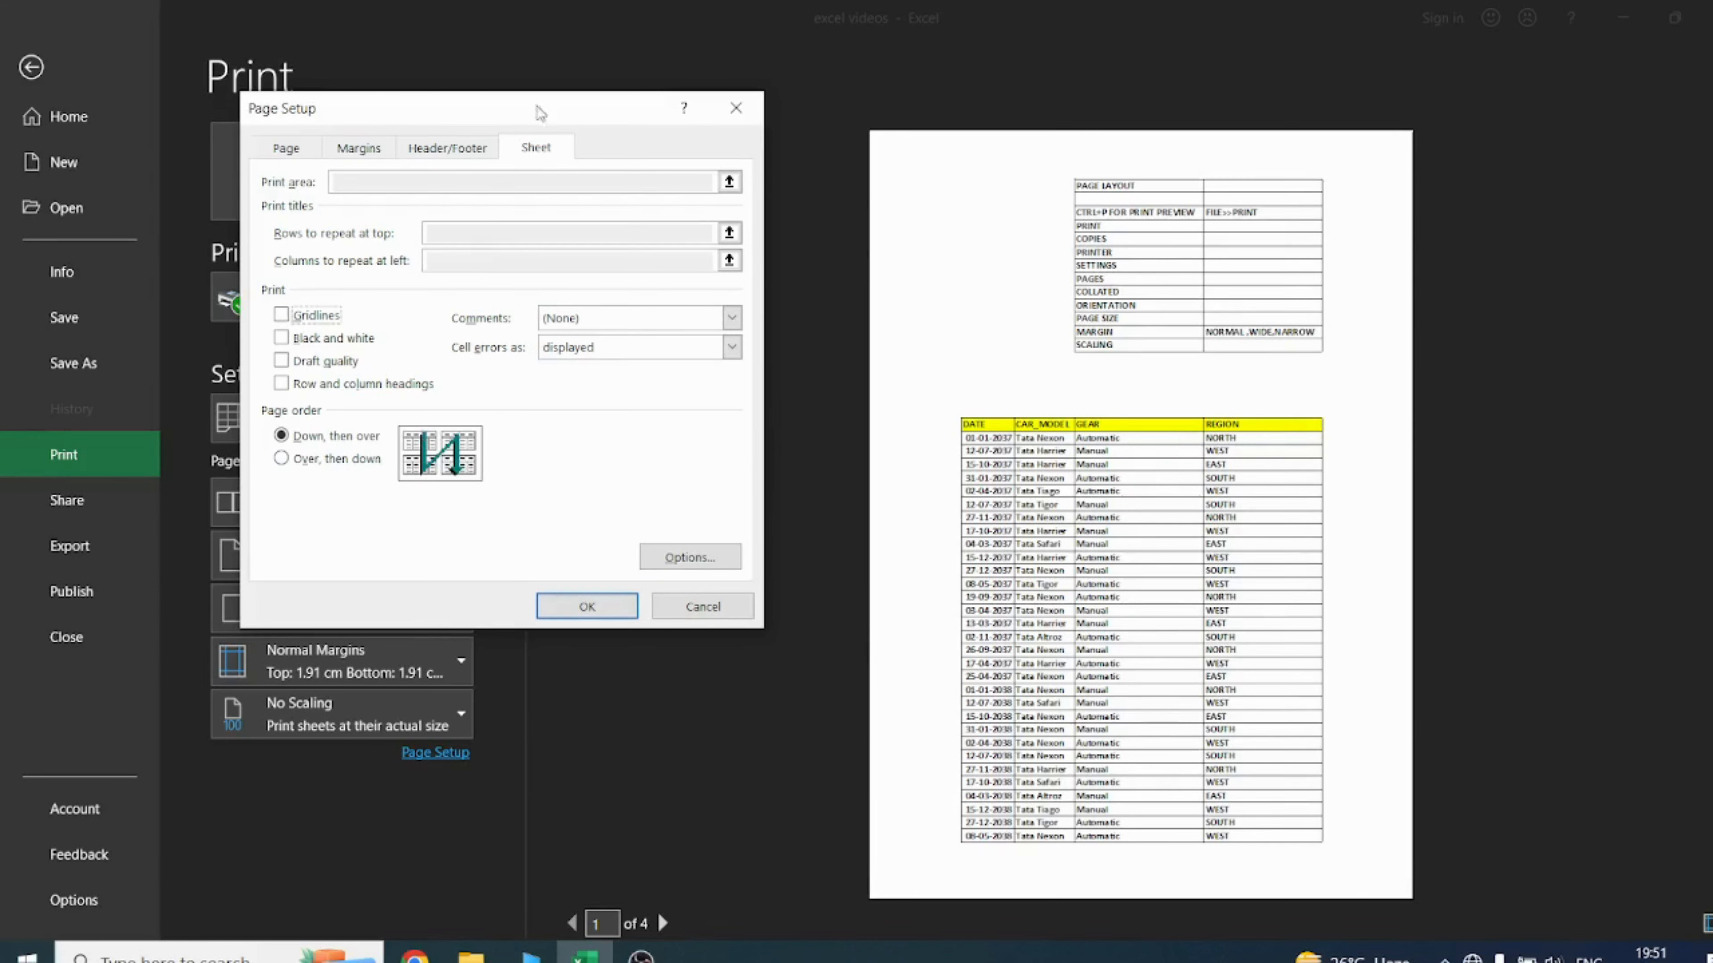
pyautogui.moveTo(538, 106); pyautogui.dragTo(857, 72)
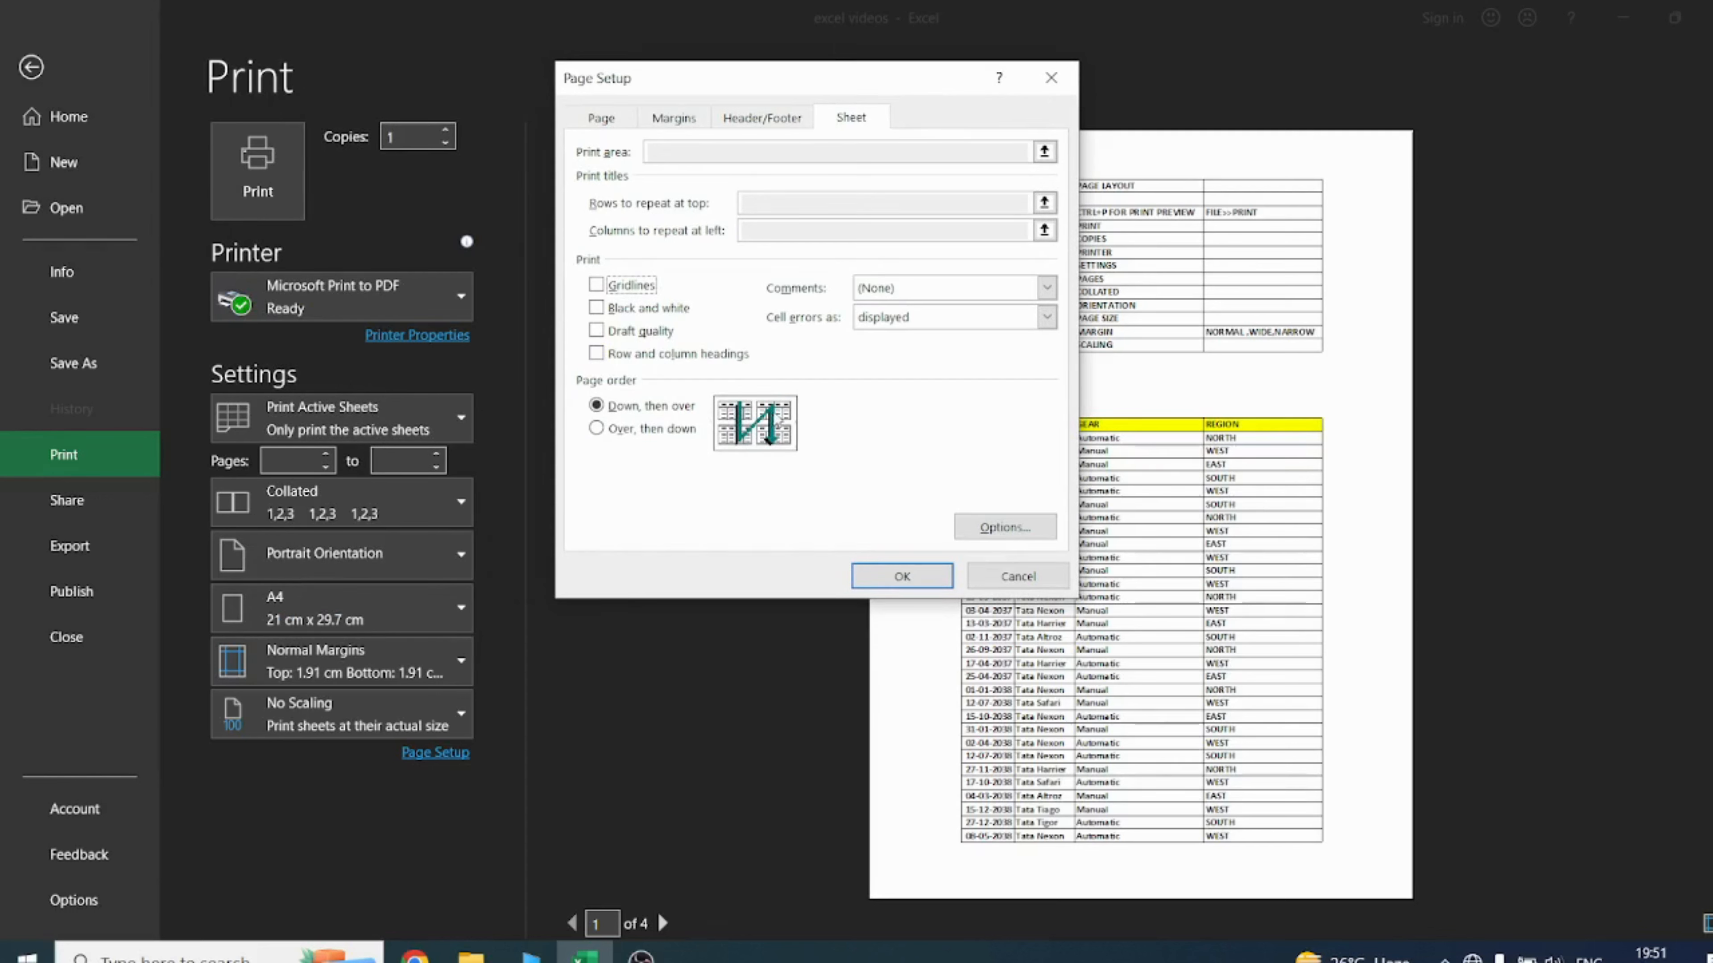
pyautogui.click(620, 430)
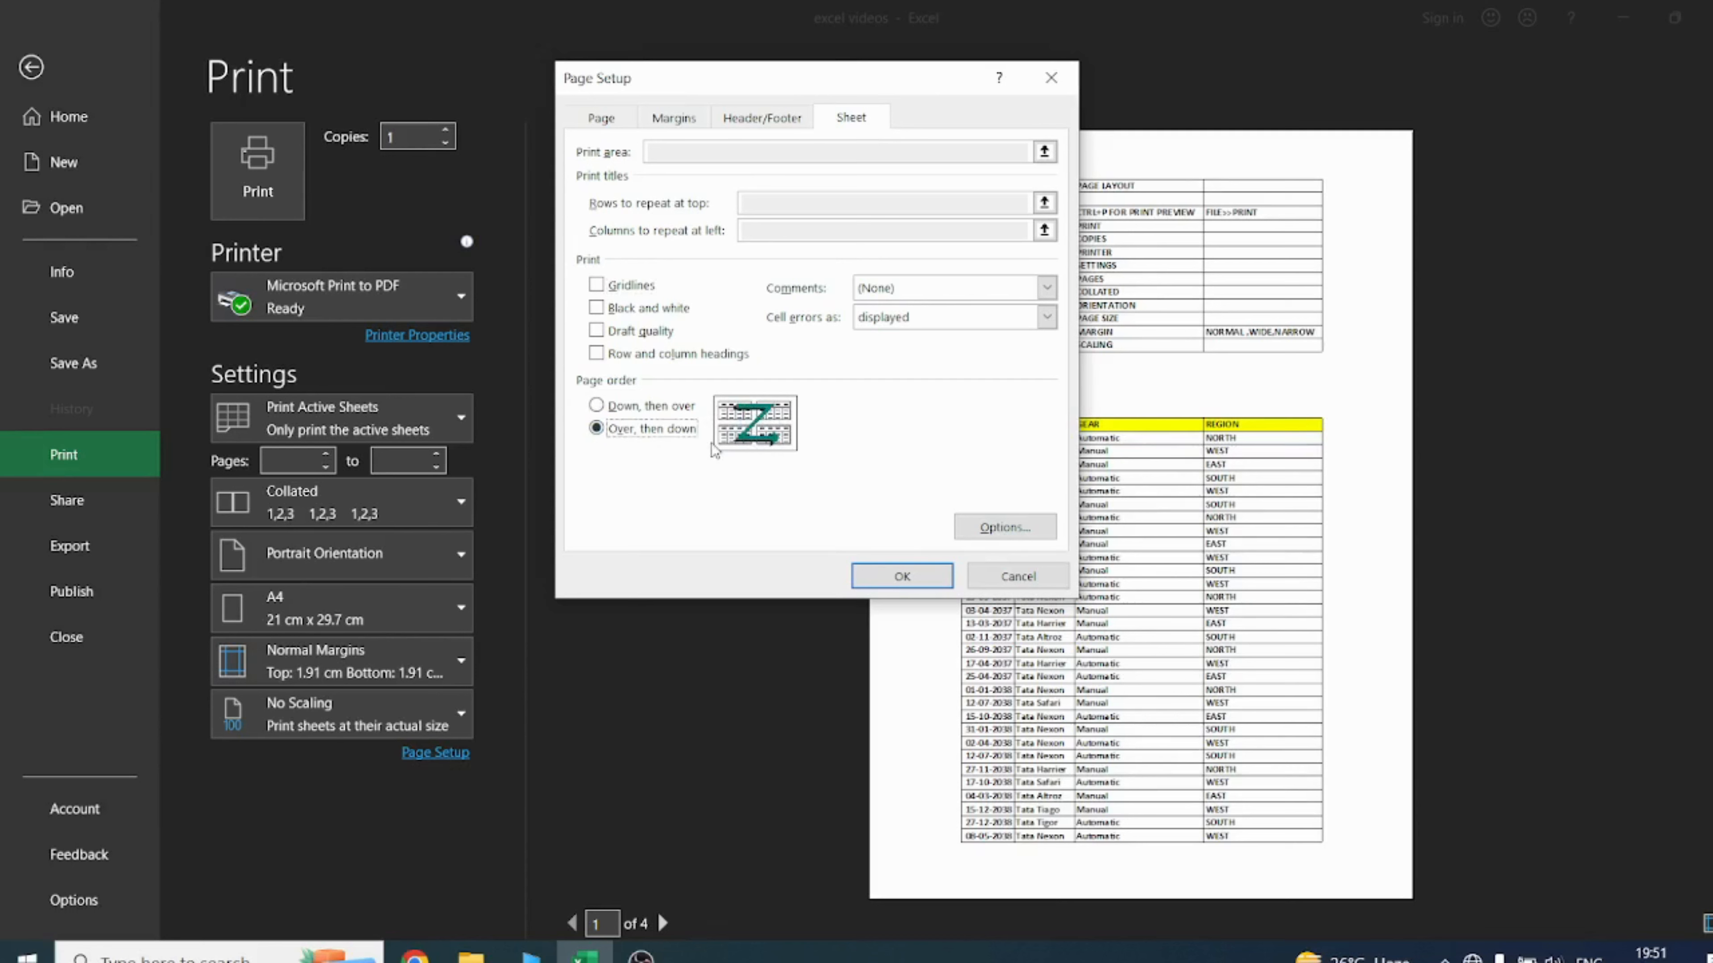
pyautogui.click(904, 575)
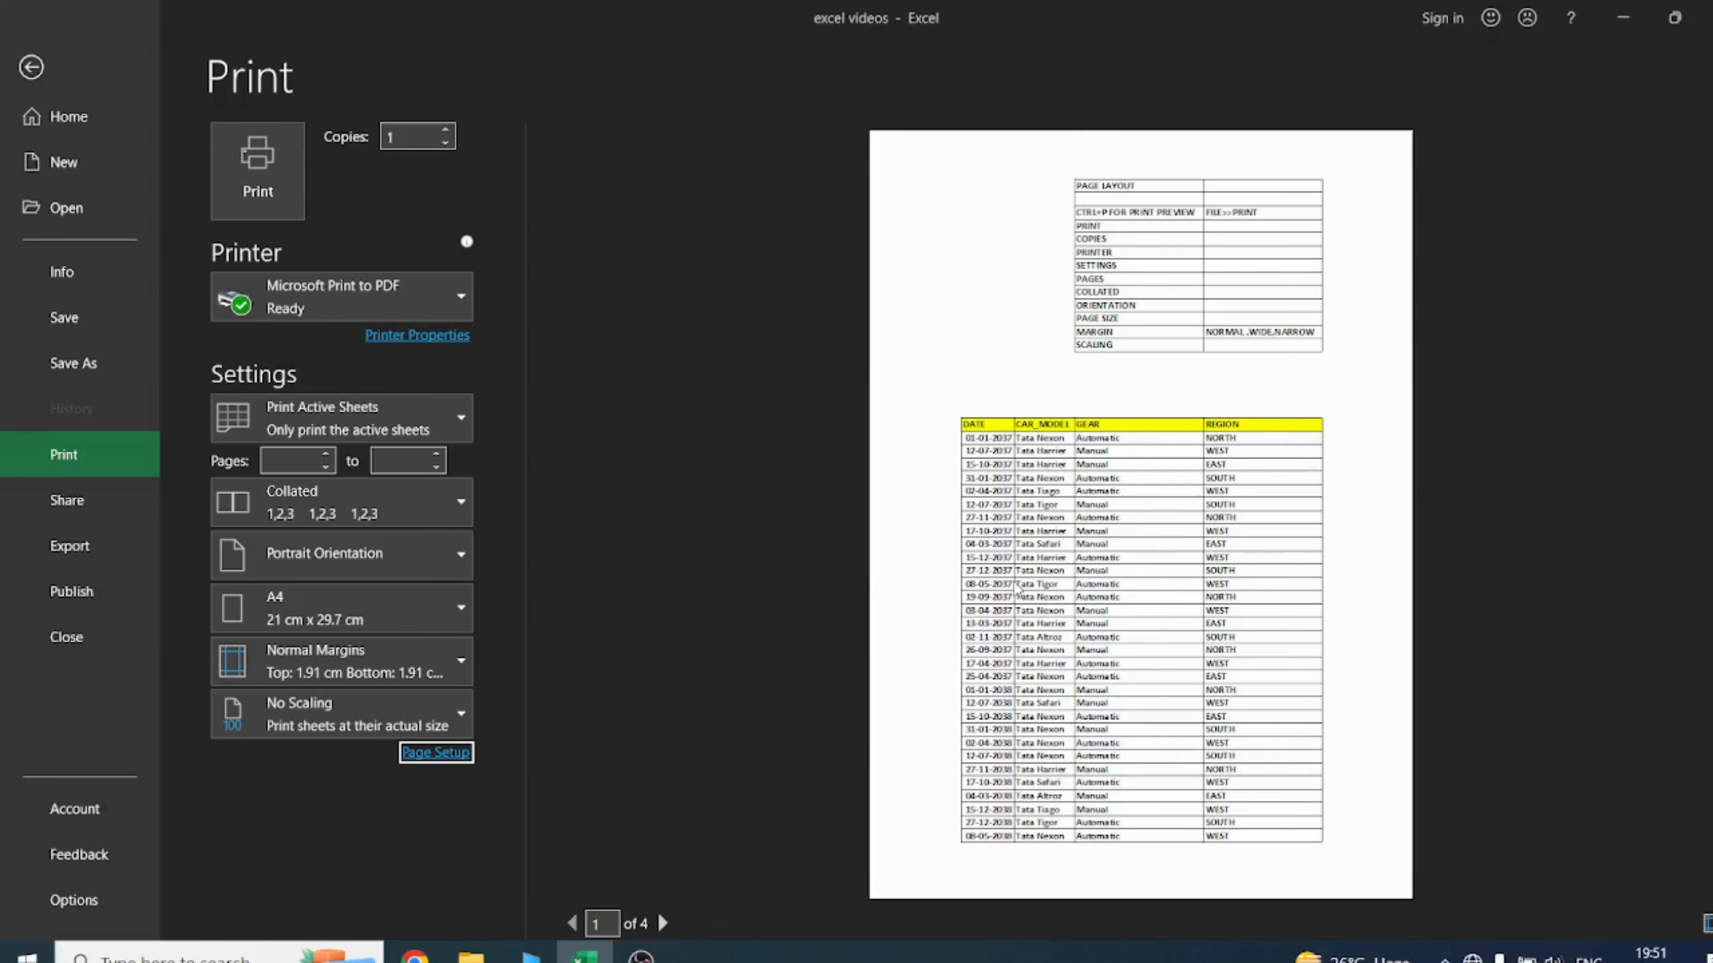
# Step: Copy the data in B20:E38 of the sheet to the area starting at L19 and autofit column L
pyautogui.click(884, 546)
pyautogui.press('Escape')
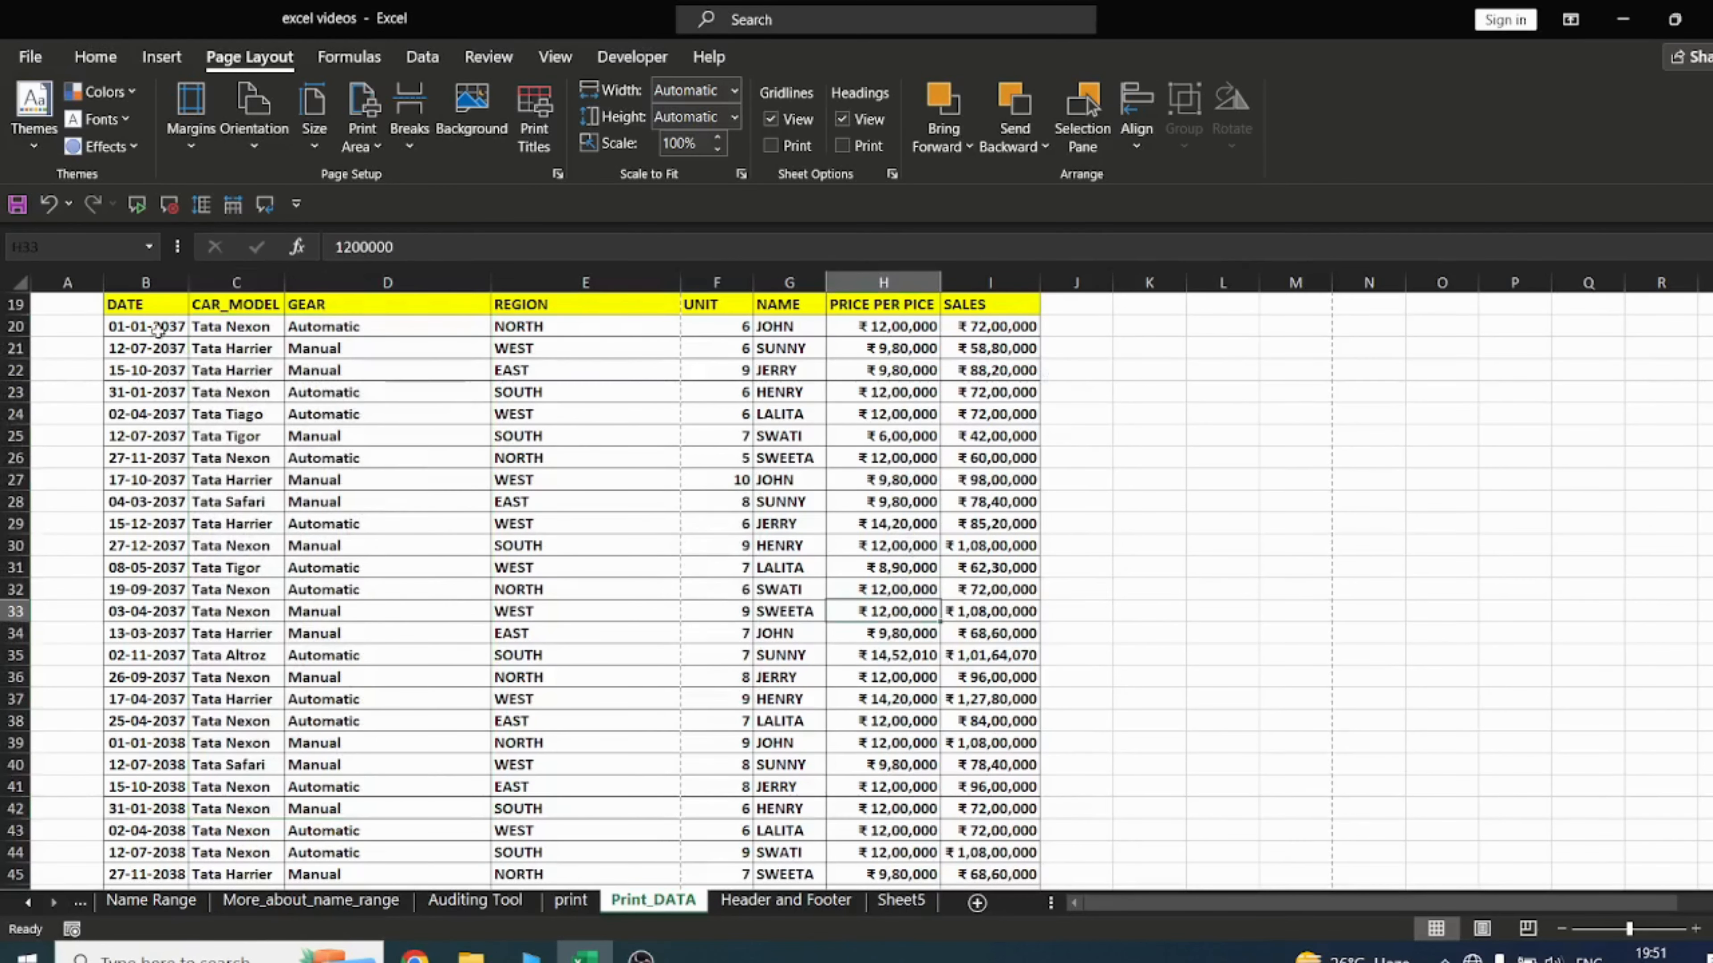
pyautogui.moveTo(145, 327); pyautogui.dragTo(615, 732)
pyautogui.hotkey('ctrl', 'c')
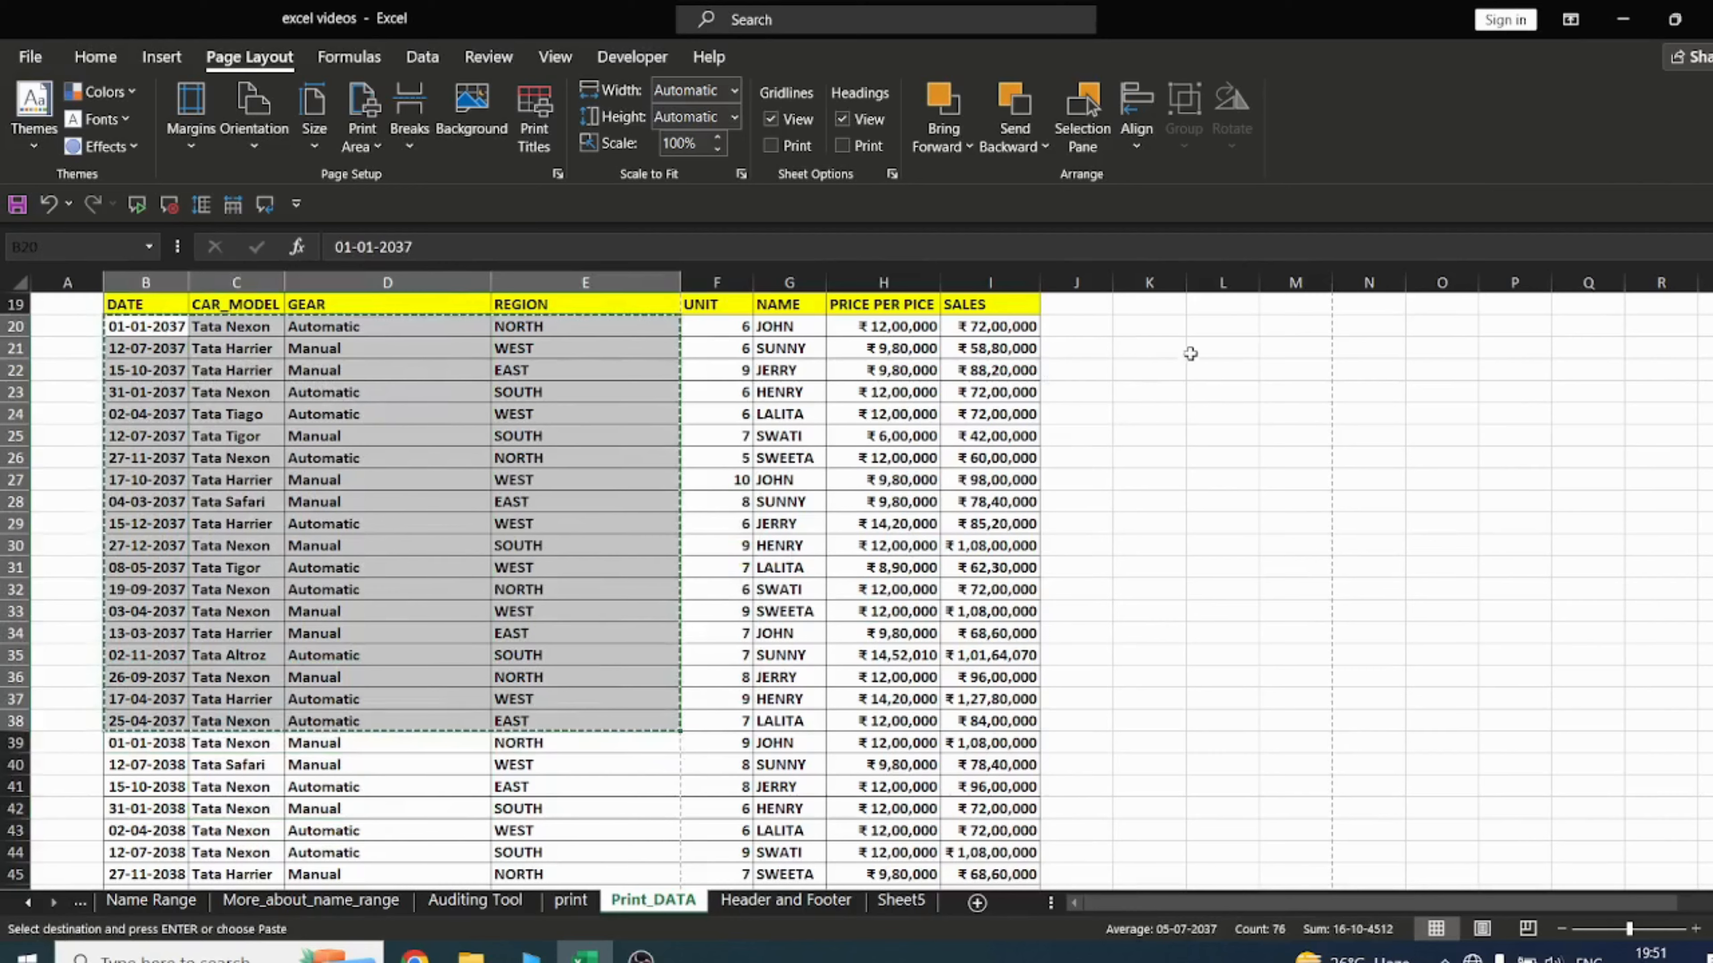
pyautogui.click(1221, 303)
pyautogui.hotkey('ctrl', 'v')
pyautogui.click(1149, 546)
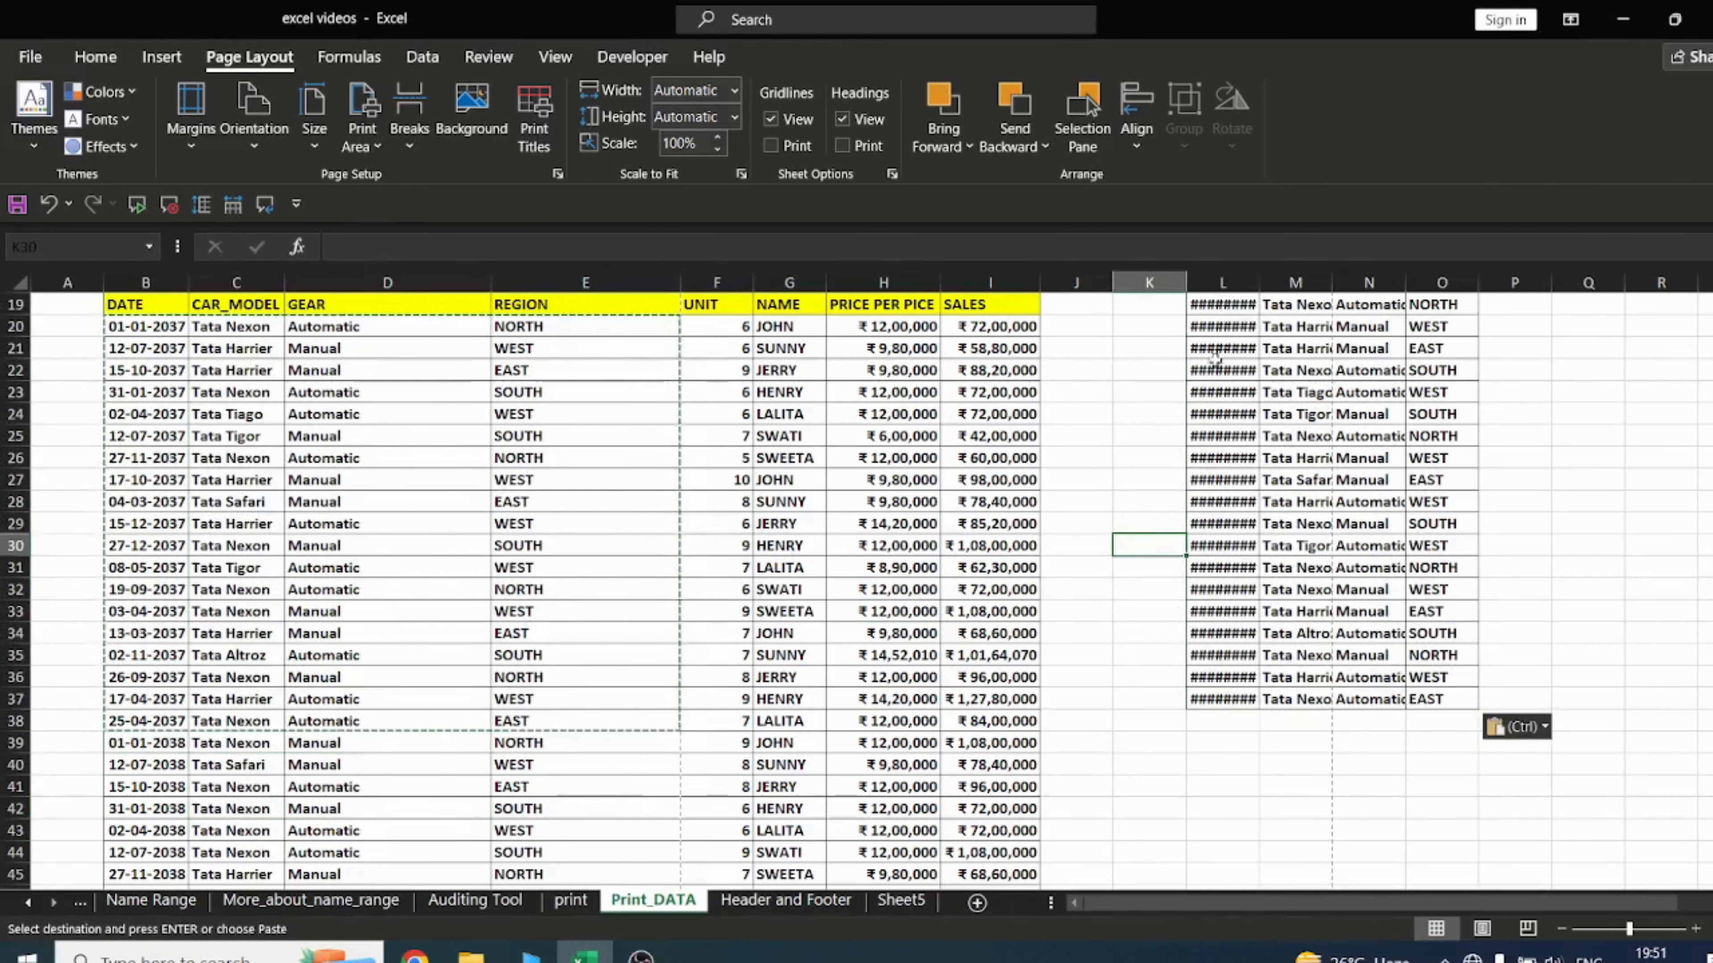
pyautogui.doubleClick(1258, 282)
pyautogui.click(1224, 282)
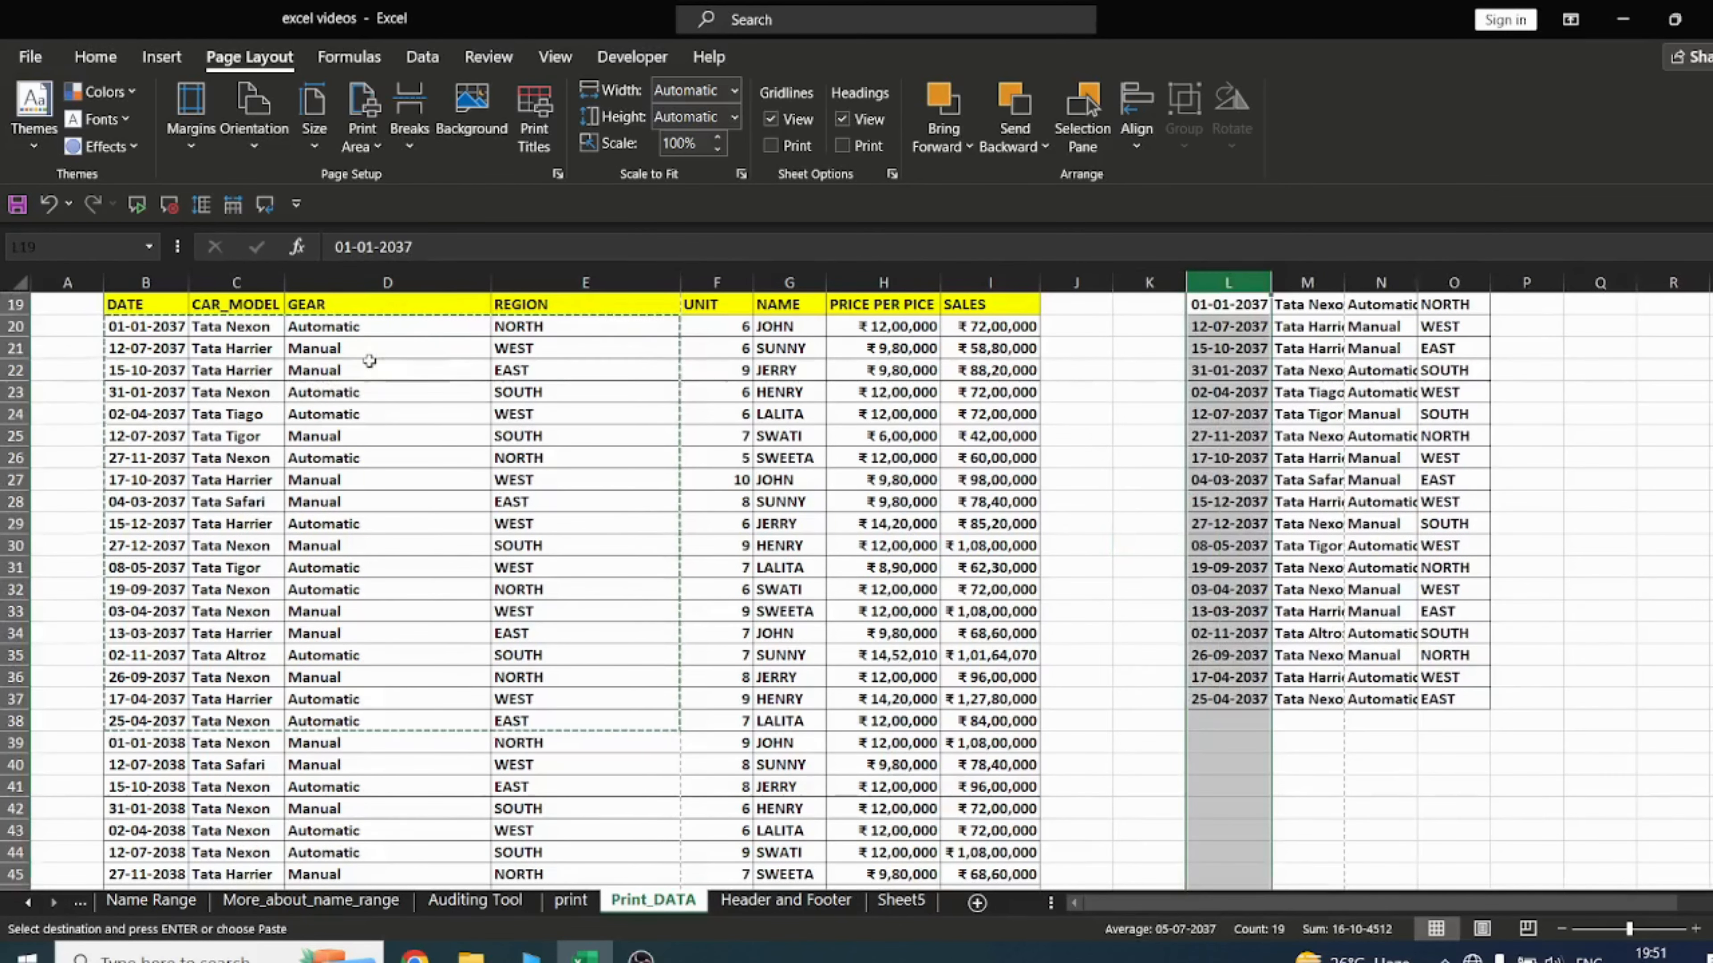
# Step: Set the page order to Over, then down in Page Setup and look through the pages of the print preview
pyautogui.scroll(-10, 364, 368)
pyautogui.scroll(14, 433, 705)
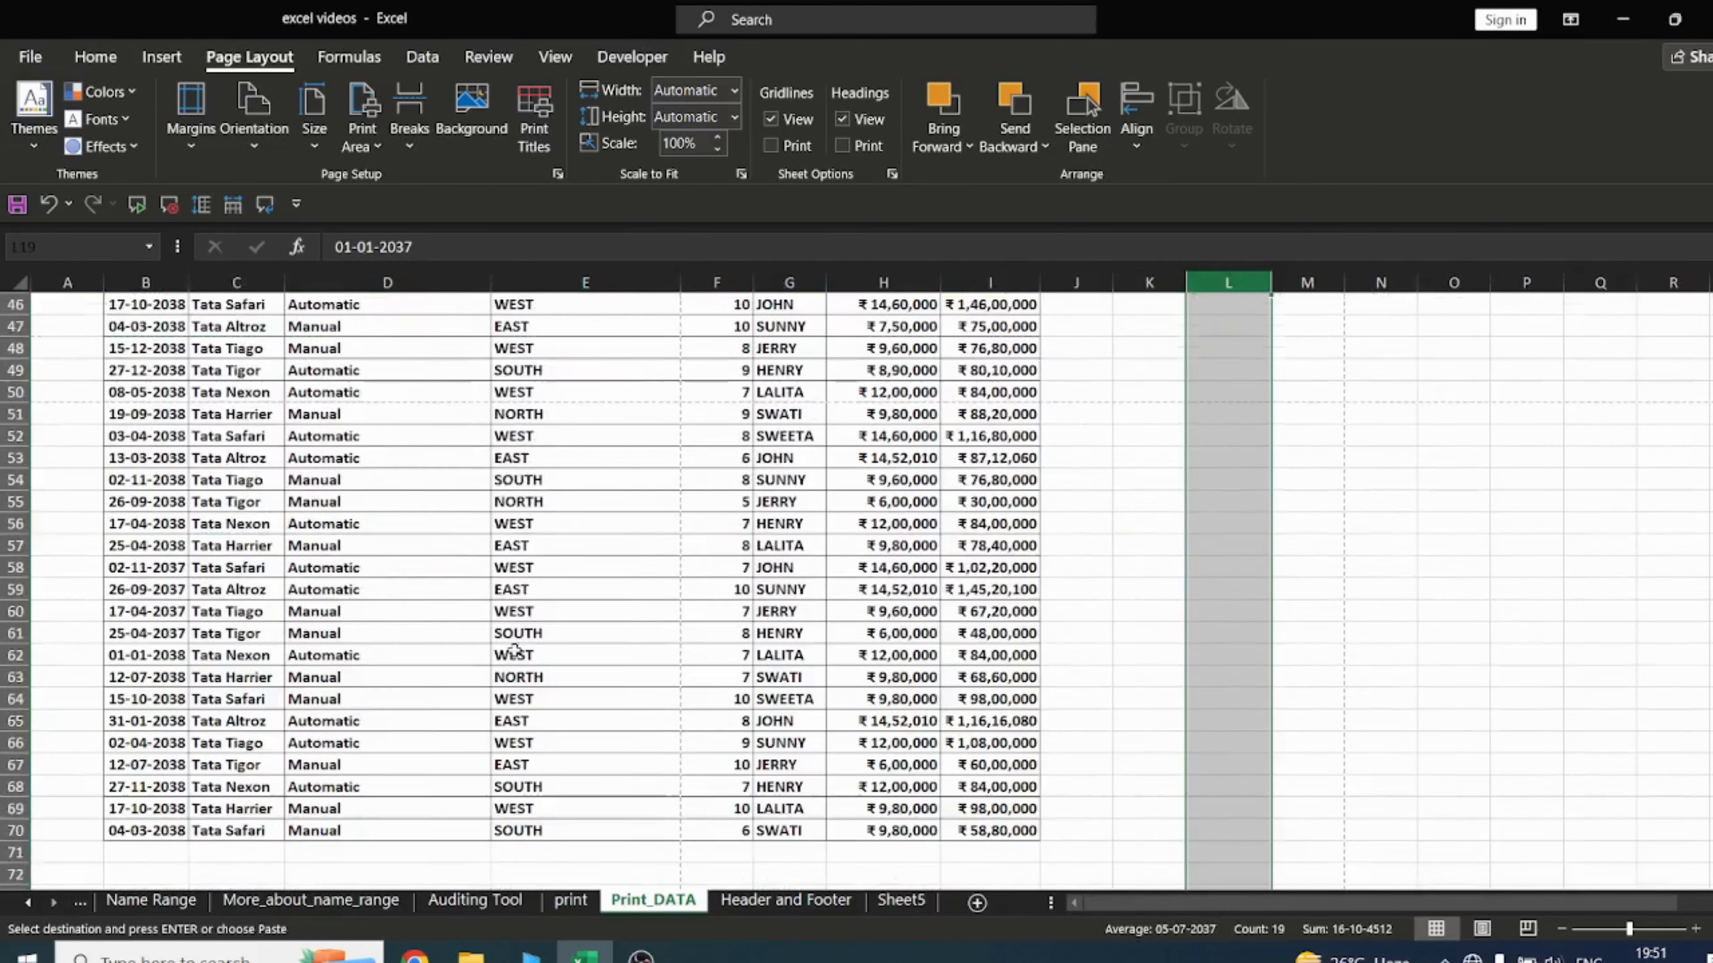
pyautogui.scroll(-1, 1204, 486)
pyautogui.scroll(-1, 1160, 578)
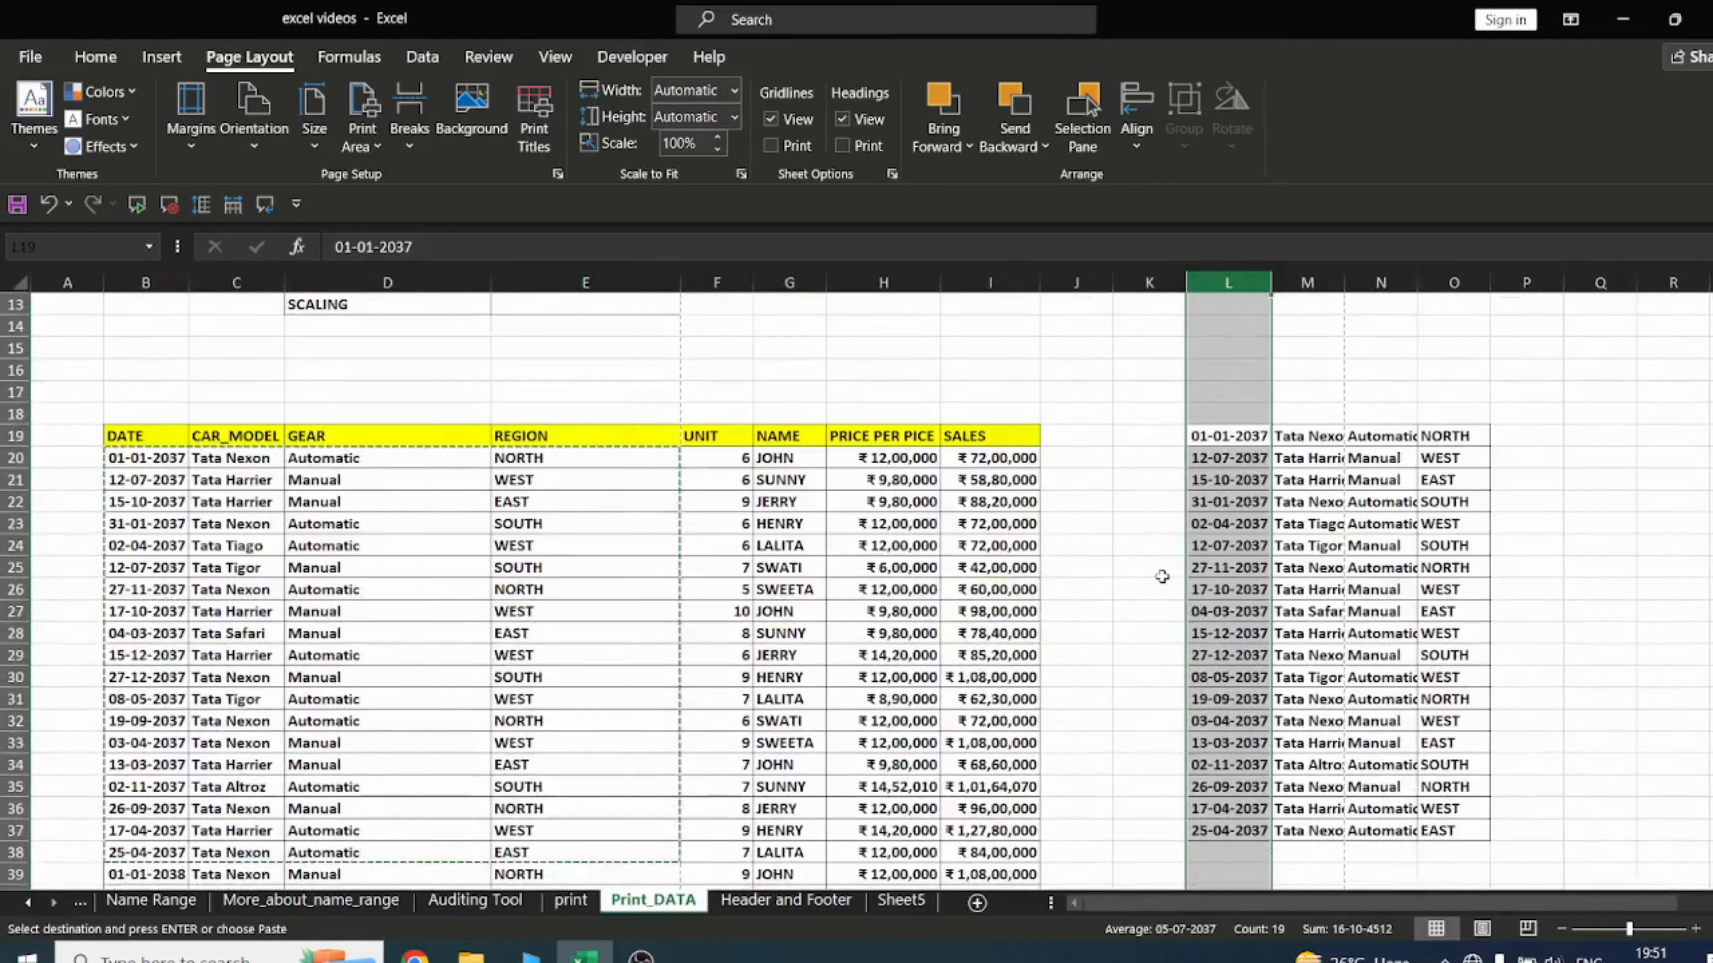
pyautogui.scroll(5, 1159, 577)
pyautogui.hotkey('ctrl', 'p')
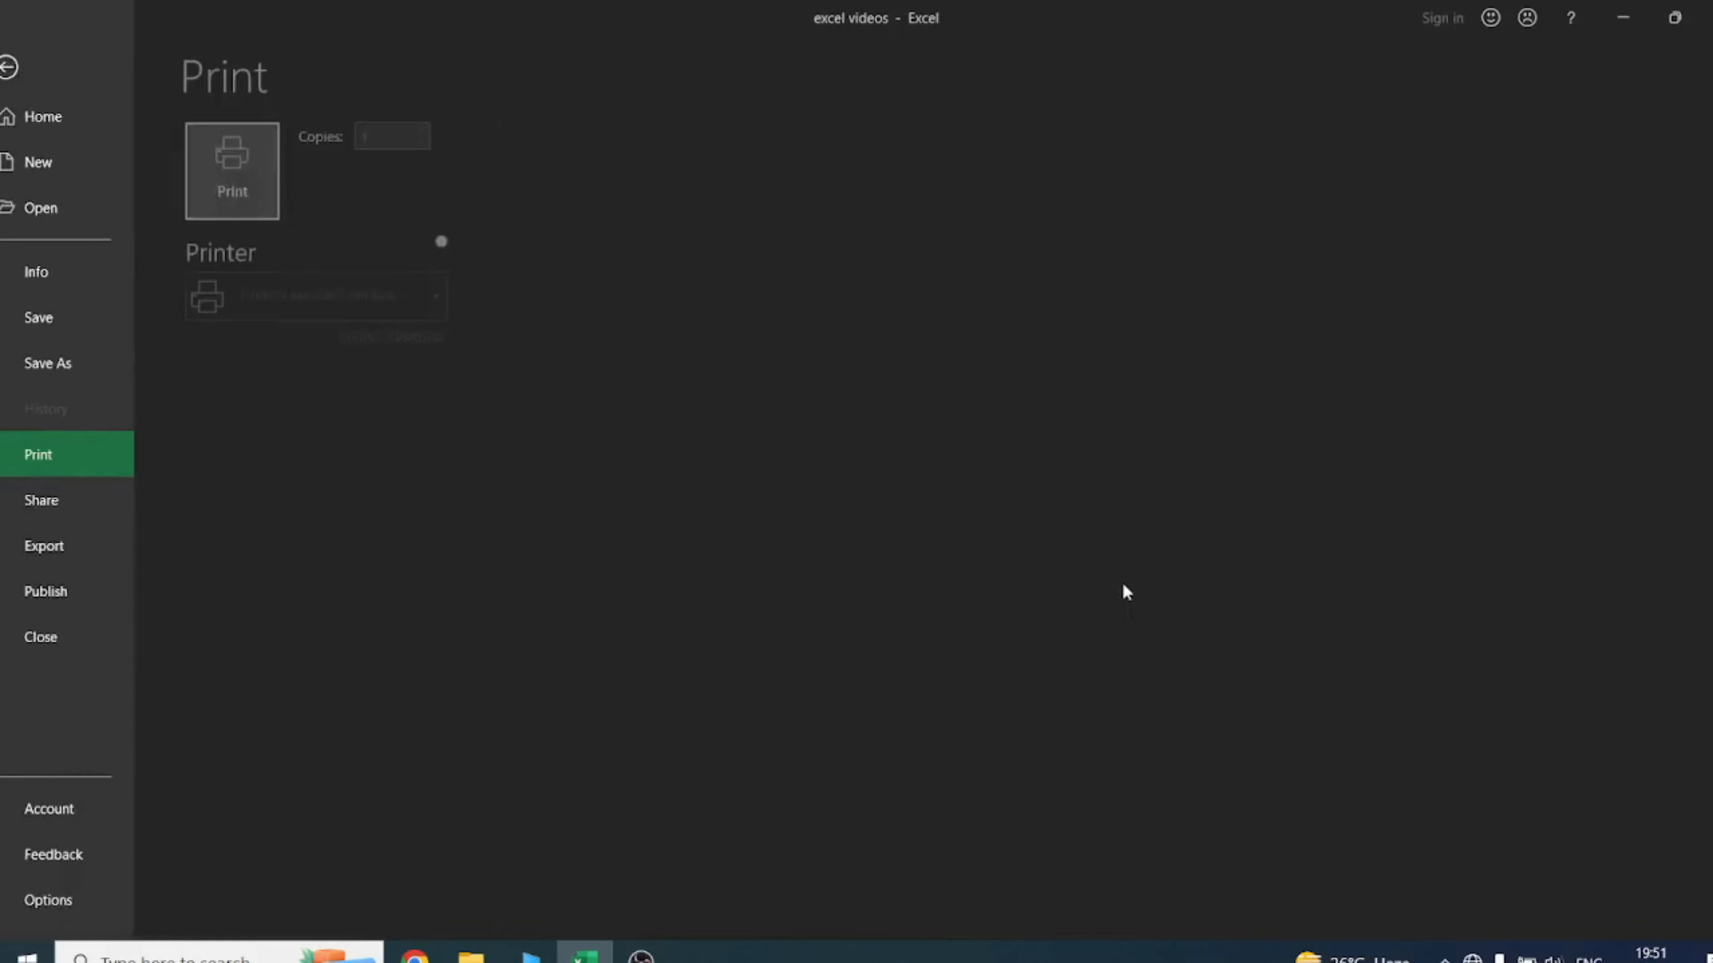
pyautogui.click(435, 753)
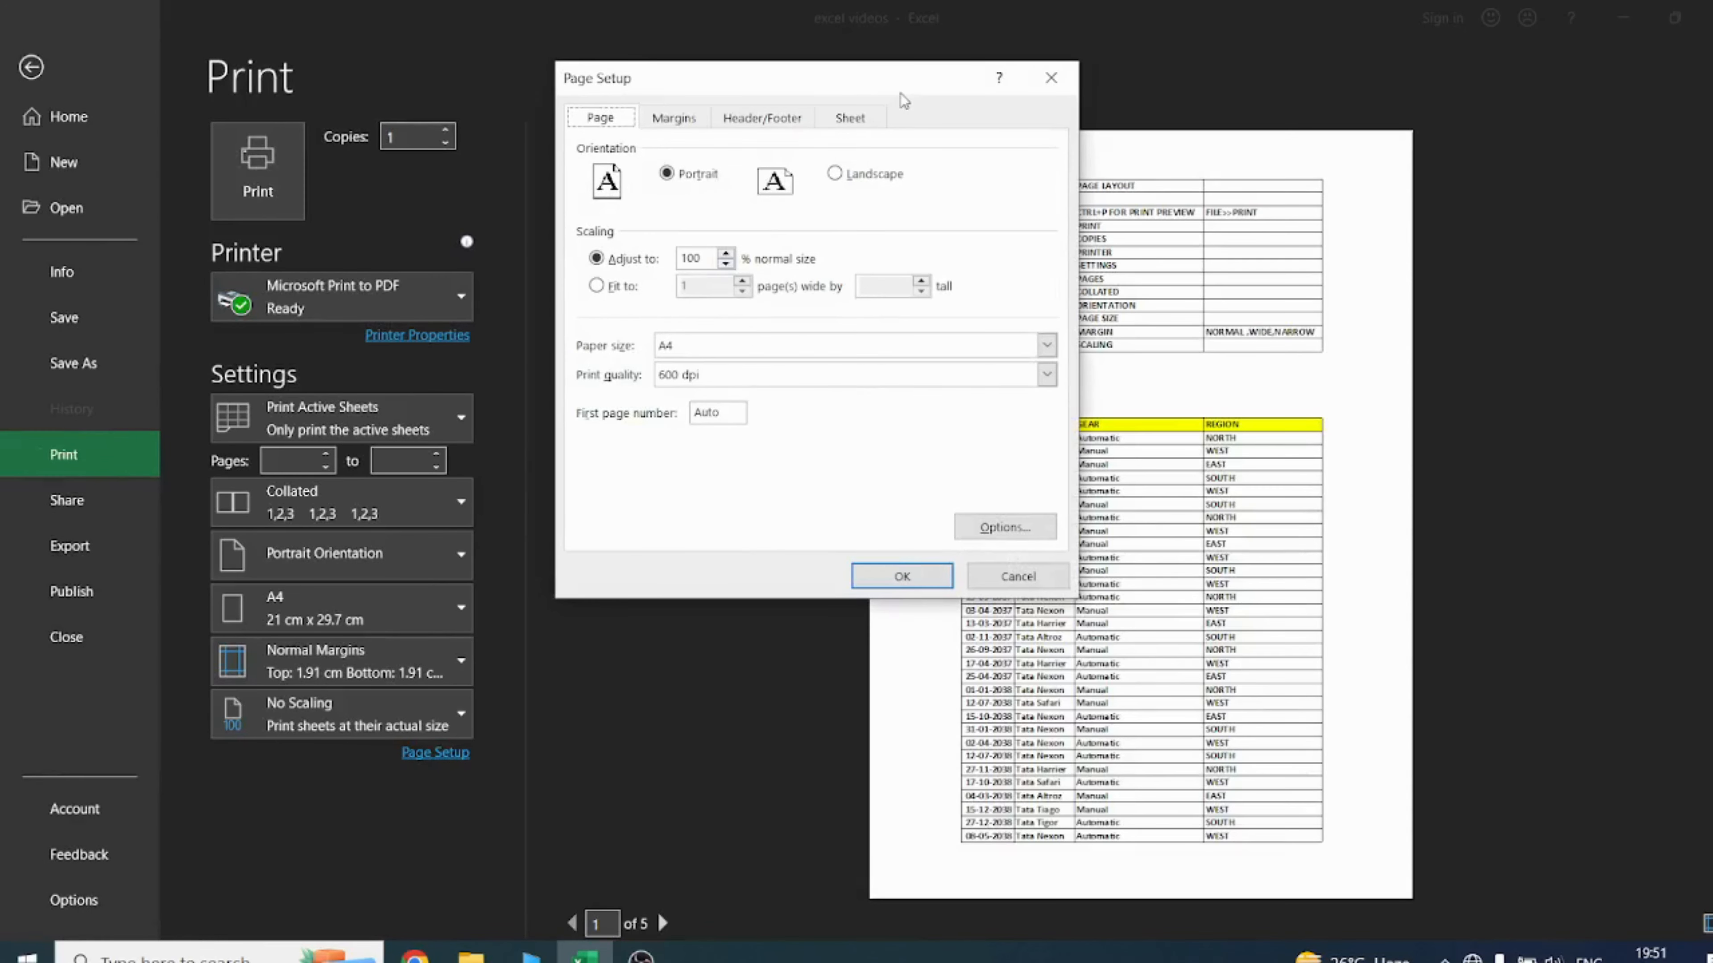
pyautogui.click(851, 117)
pyautogui.click(597, 429)
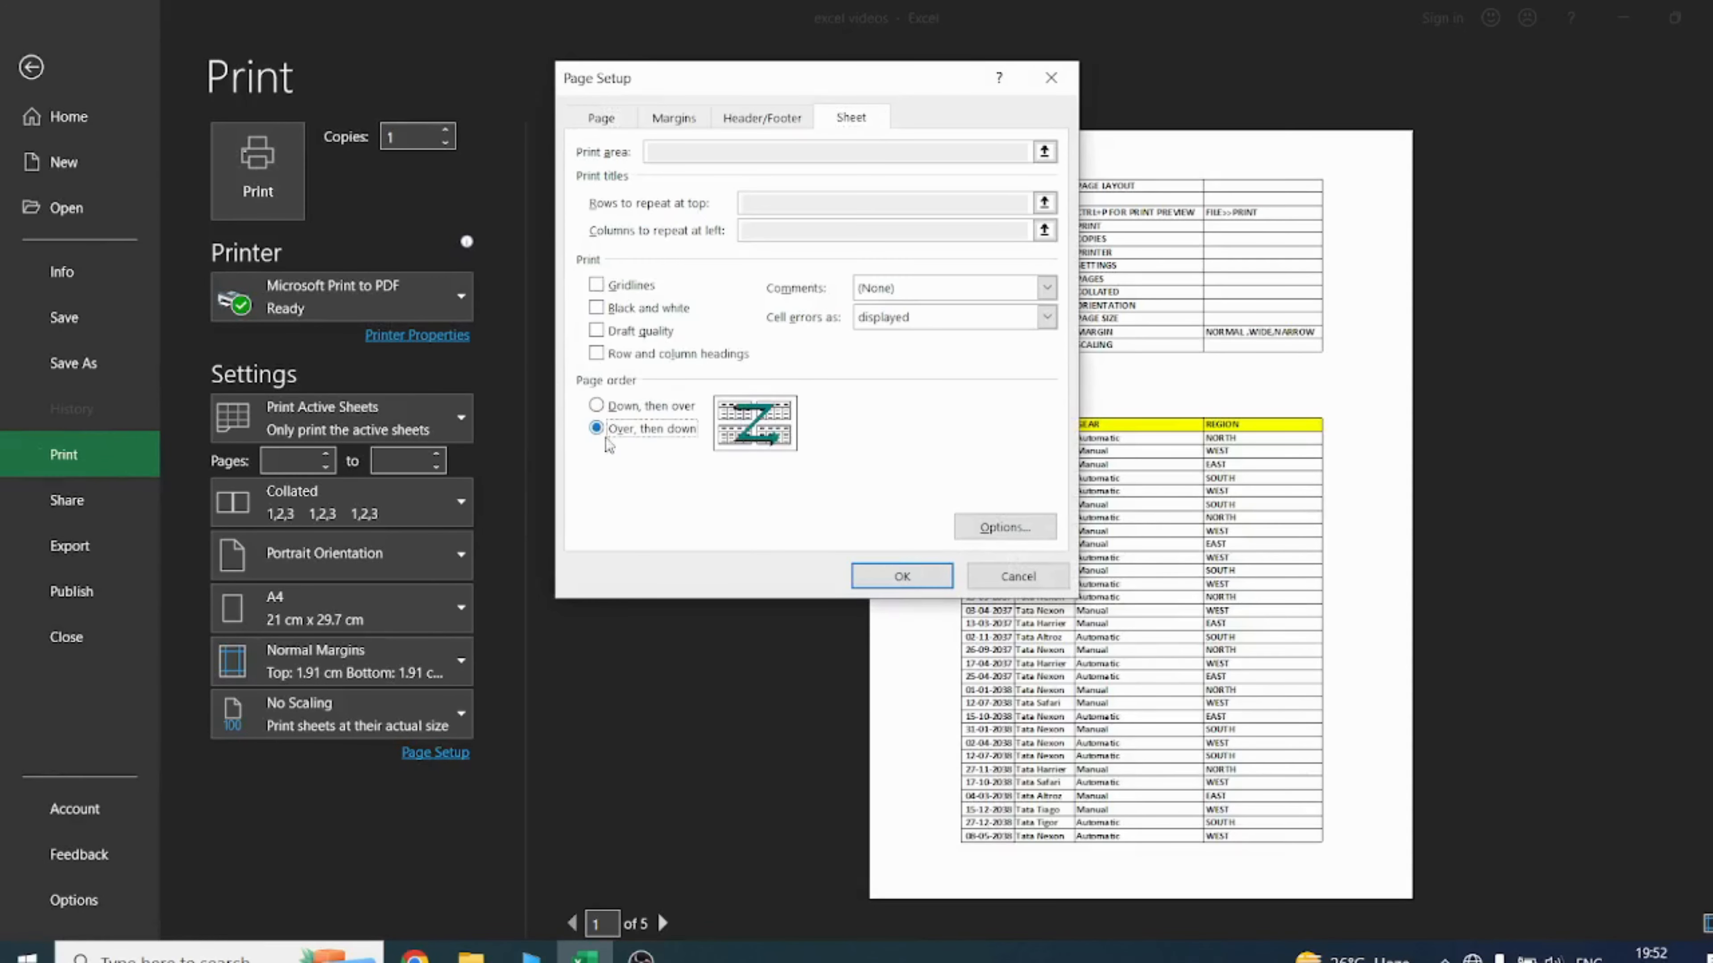
pyautogui.click(889, 573)
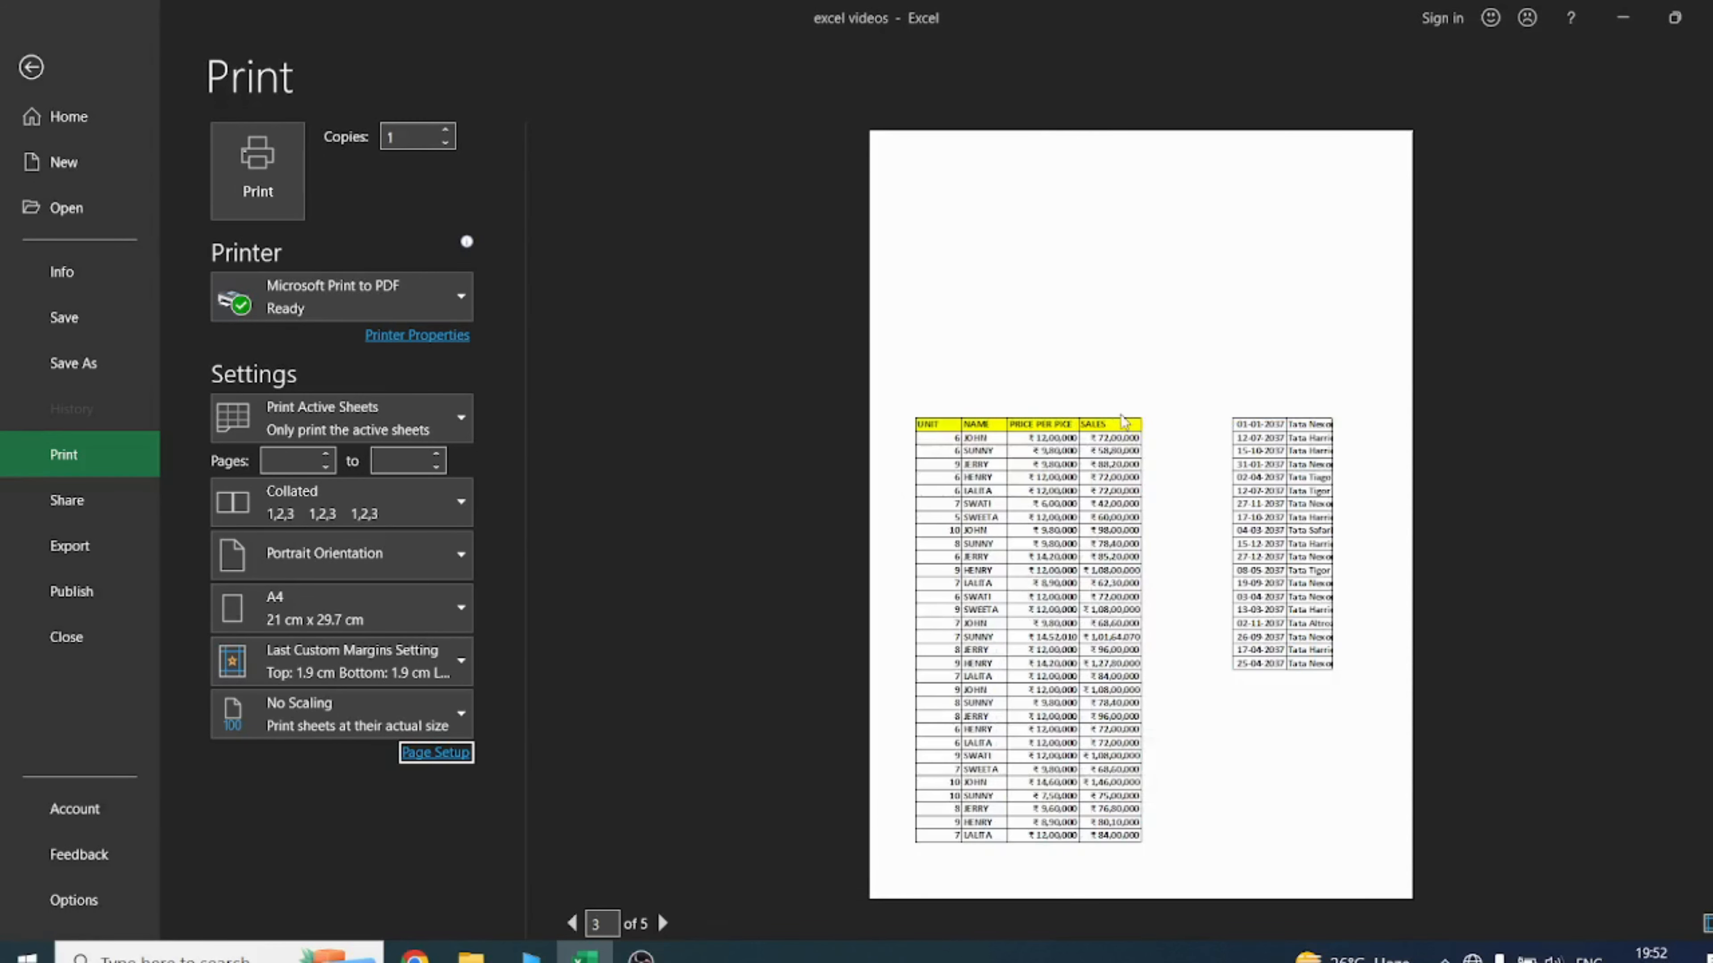
pyautogui.scroll(-3, 1123, 421)
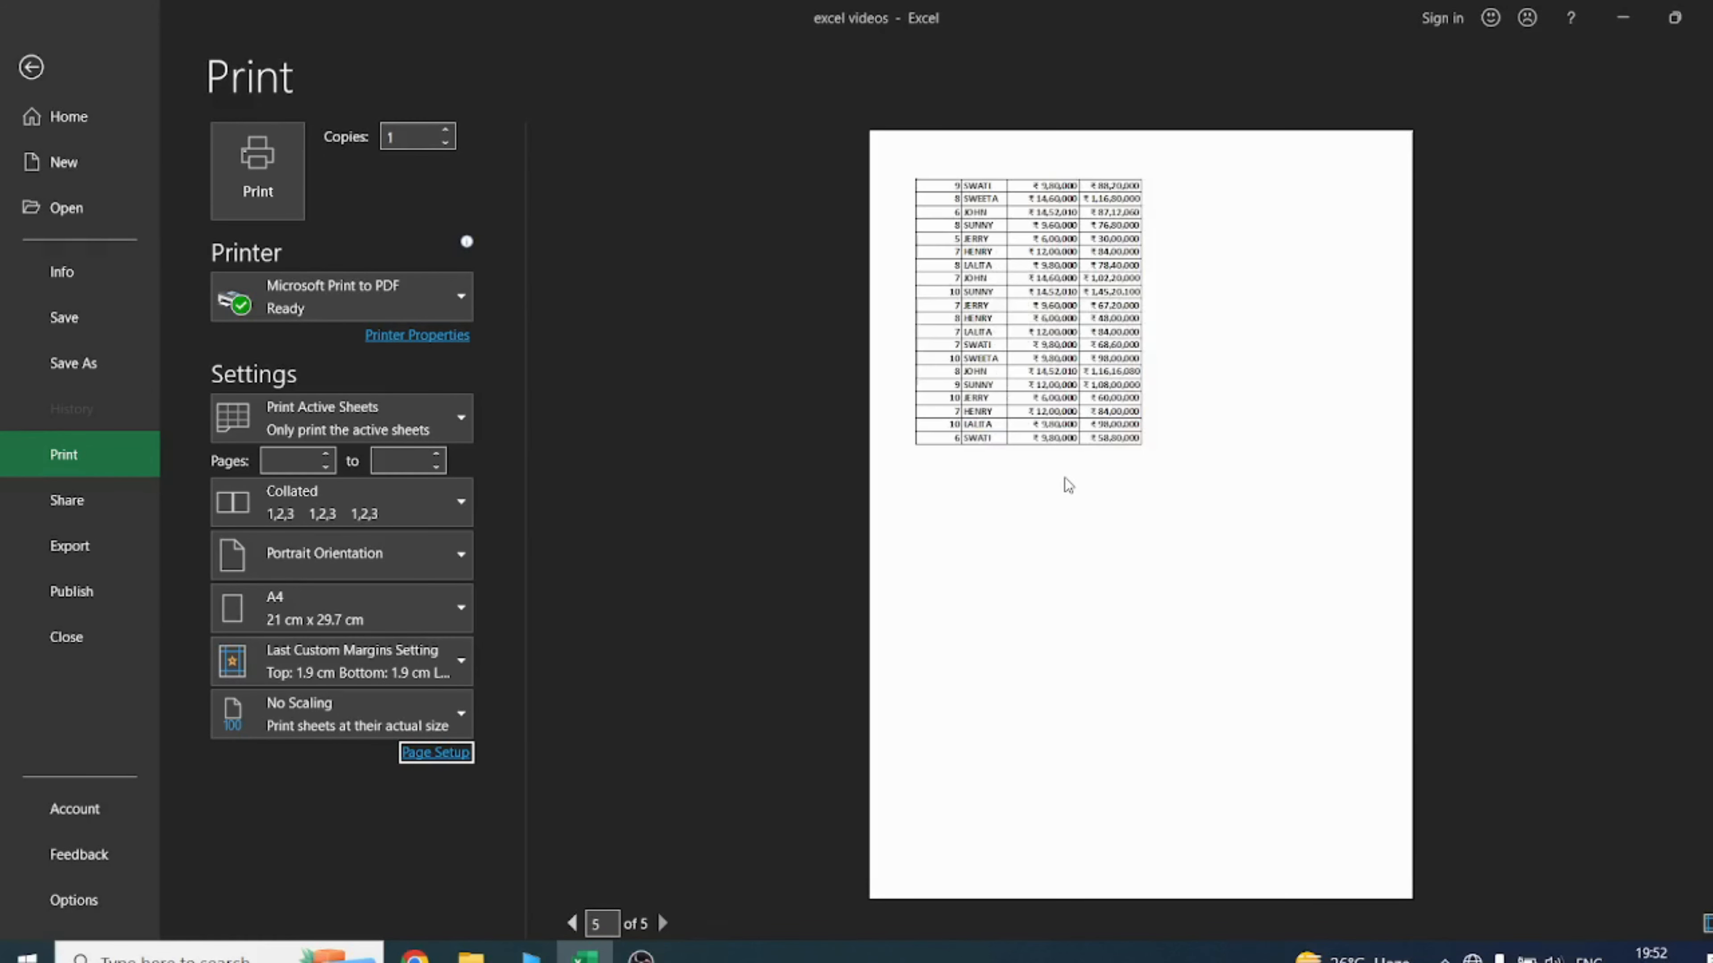
# Step: Return to the sheet and insert a page break at cell D15 below the page layout notes
pyautogui.press('Escape')
pyautogui.scroll(-3, 1066, 478)
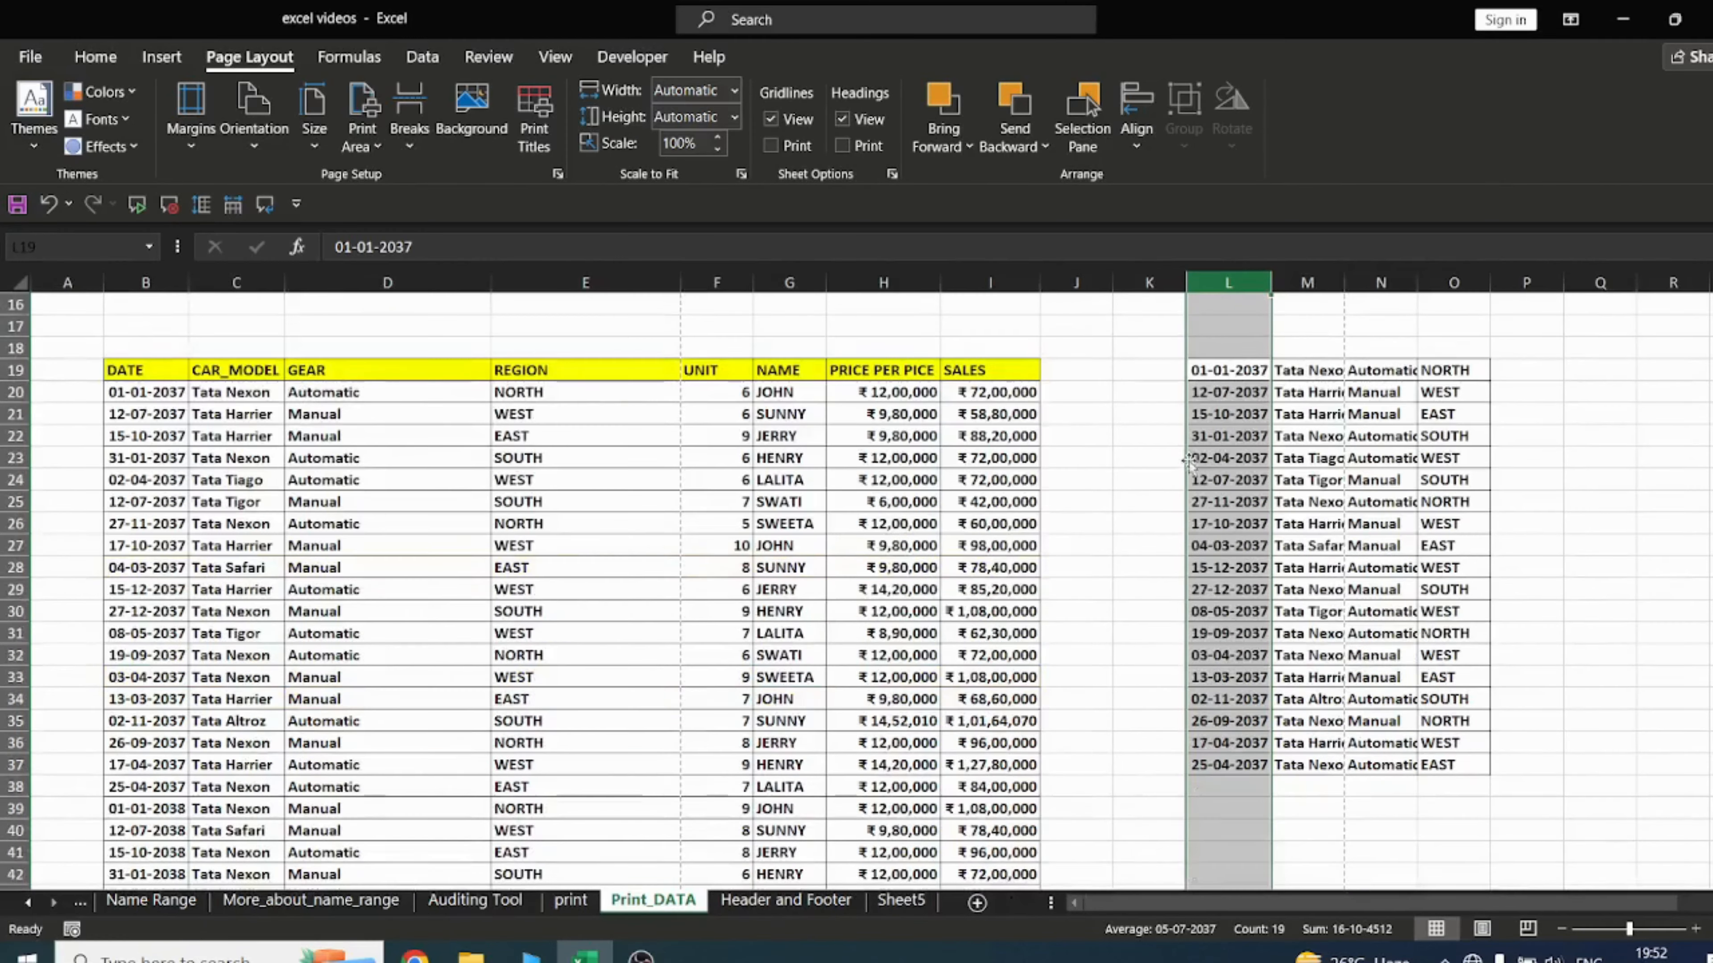
pyautogui.keyDown('ctrl'); pyautogui.scroll(-1, 1190, 461); pyautogui.keyUp('ctrl')
pyautogui.scroll(1, 1146, 472)
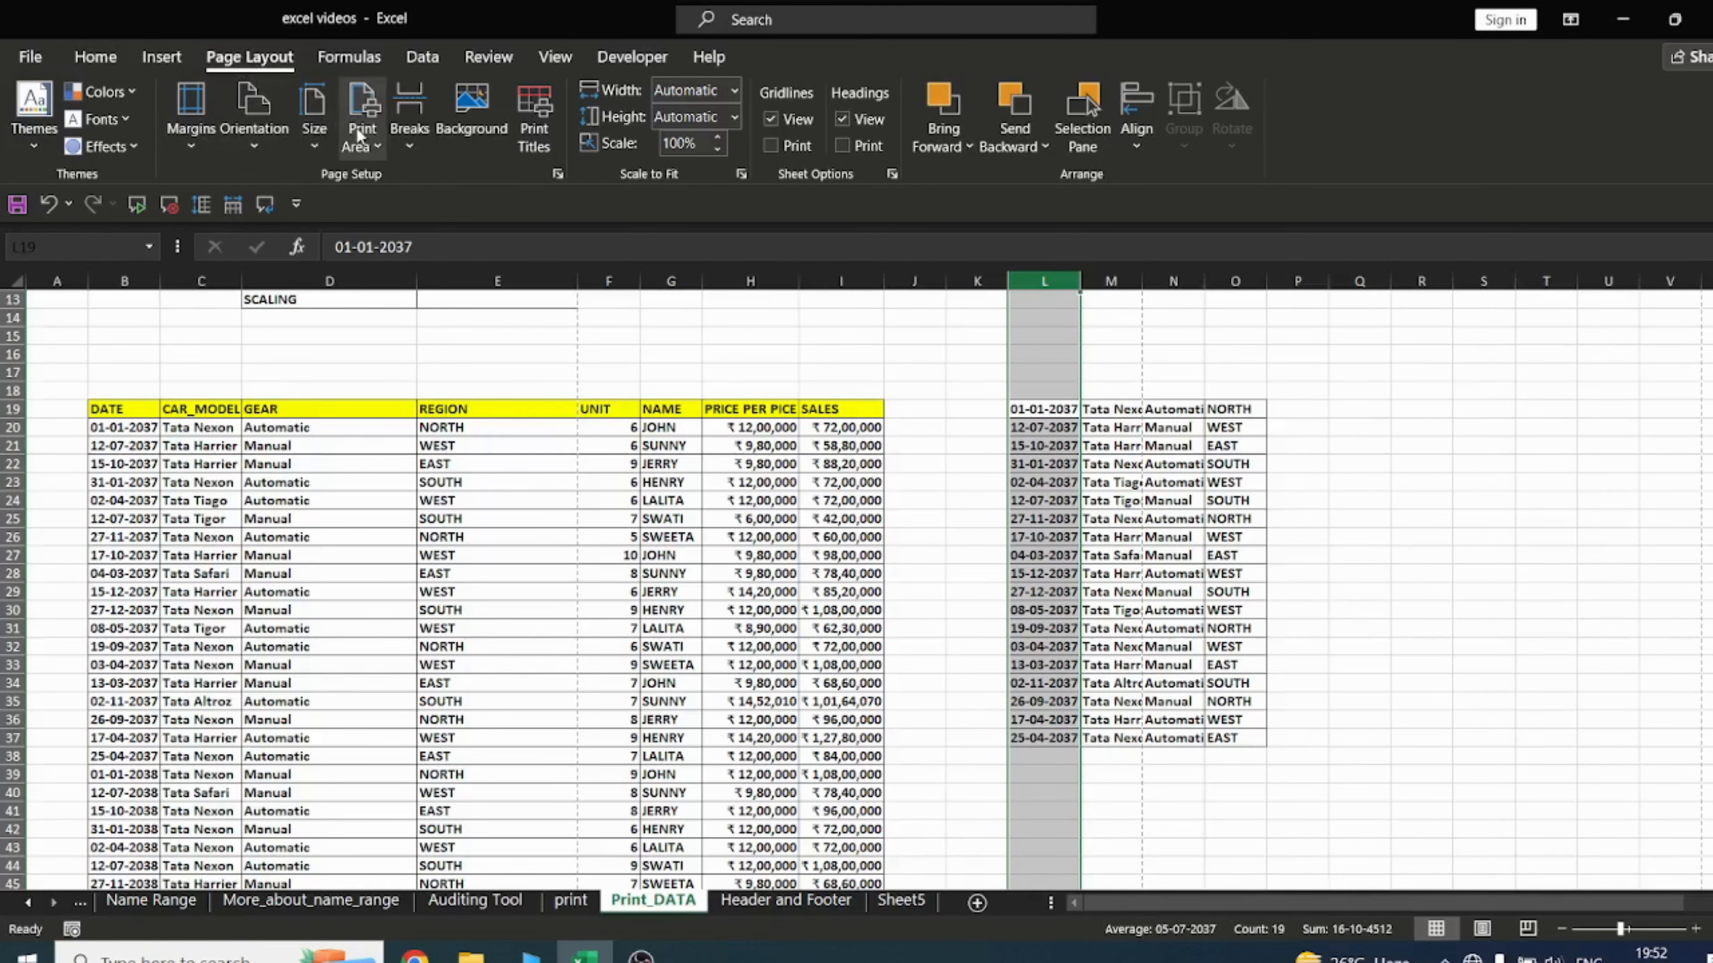
pyautogui.scroll(4, 952, 432)
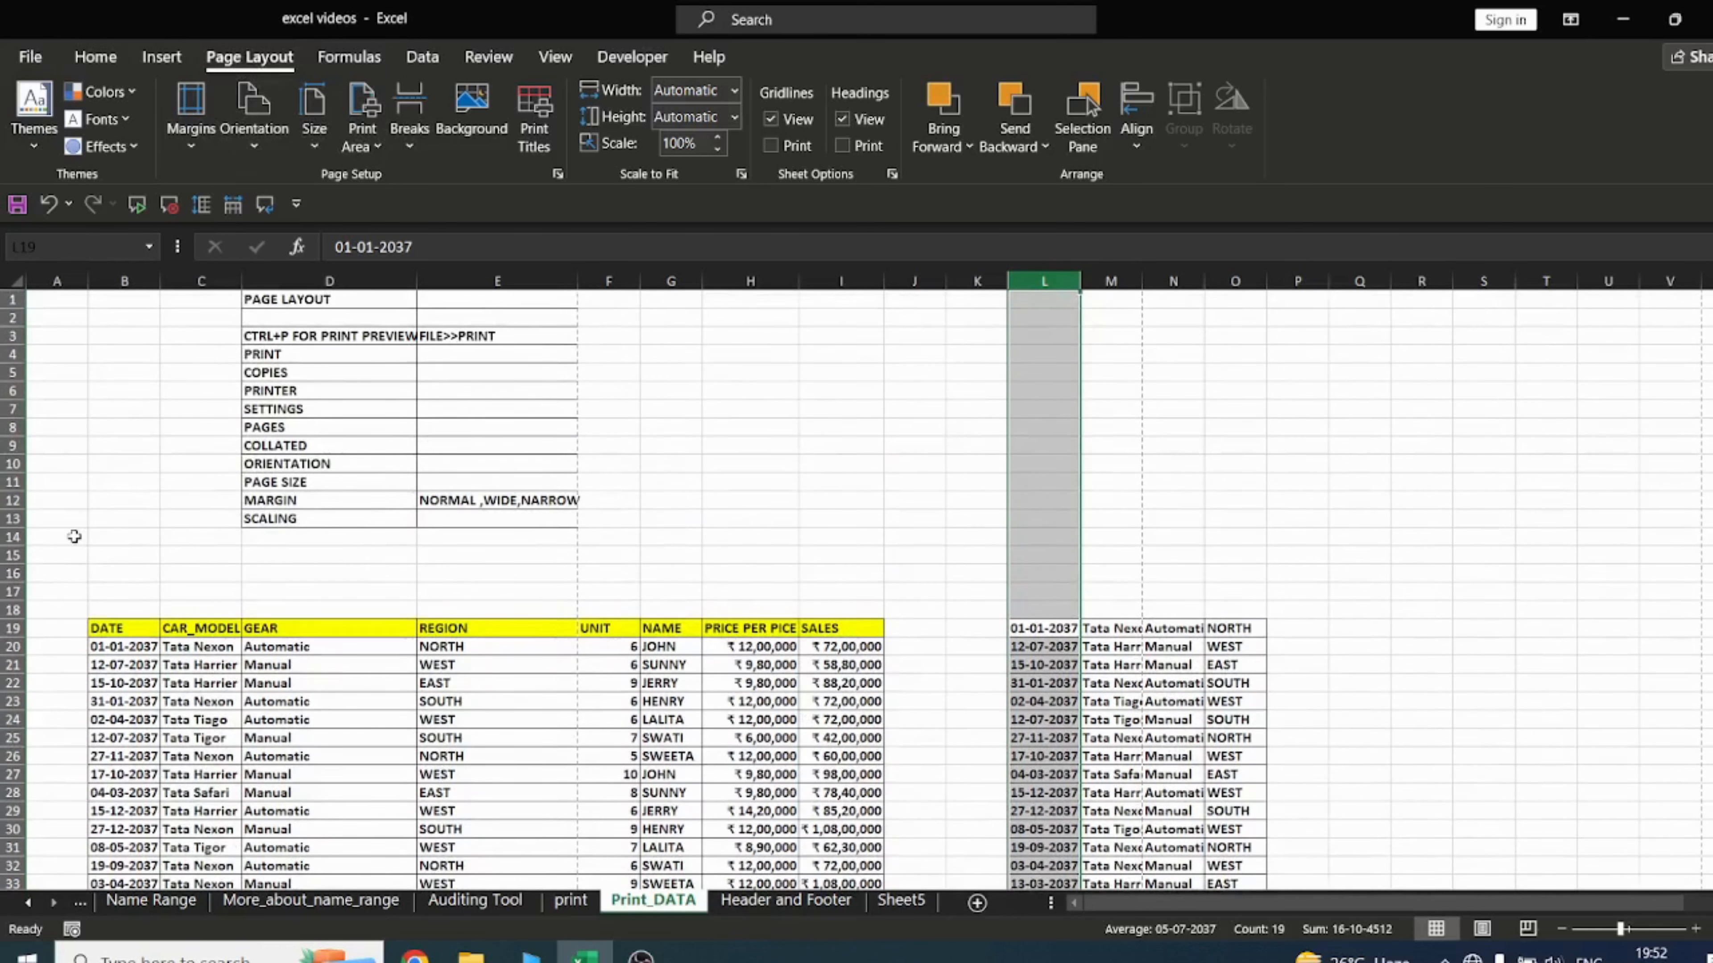
pyautogui.click(260, 551)
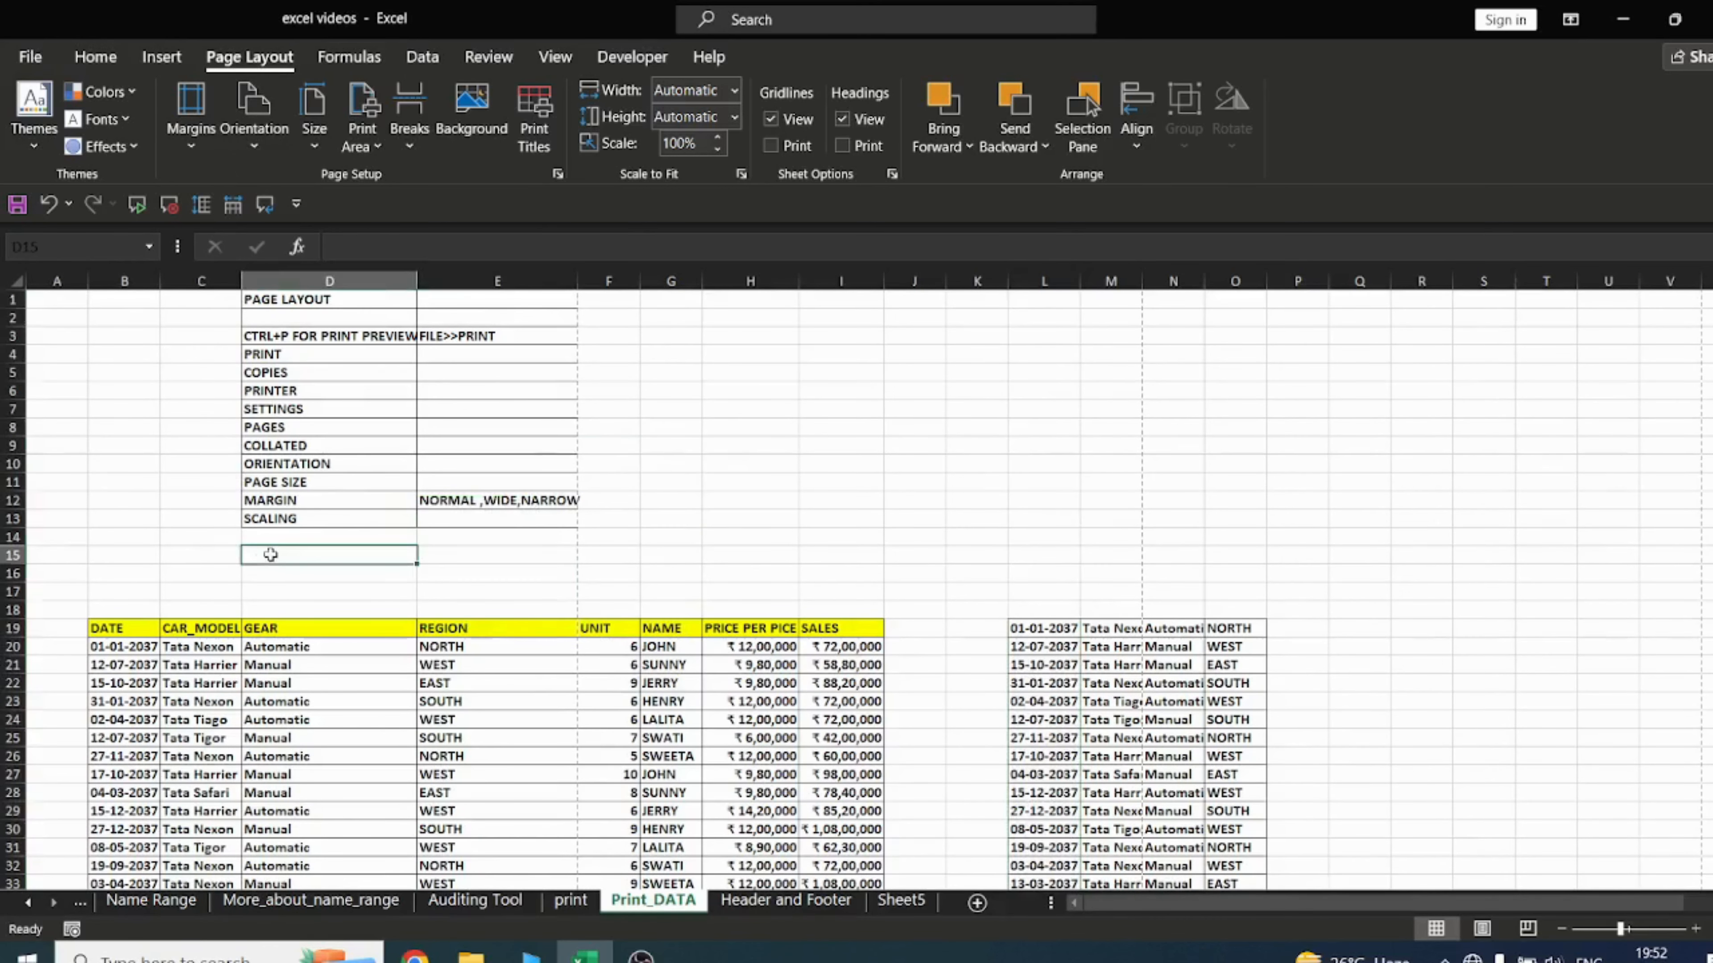
pyautogui.click(404, 114)
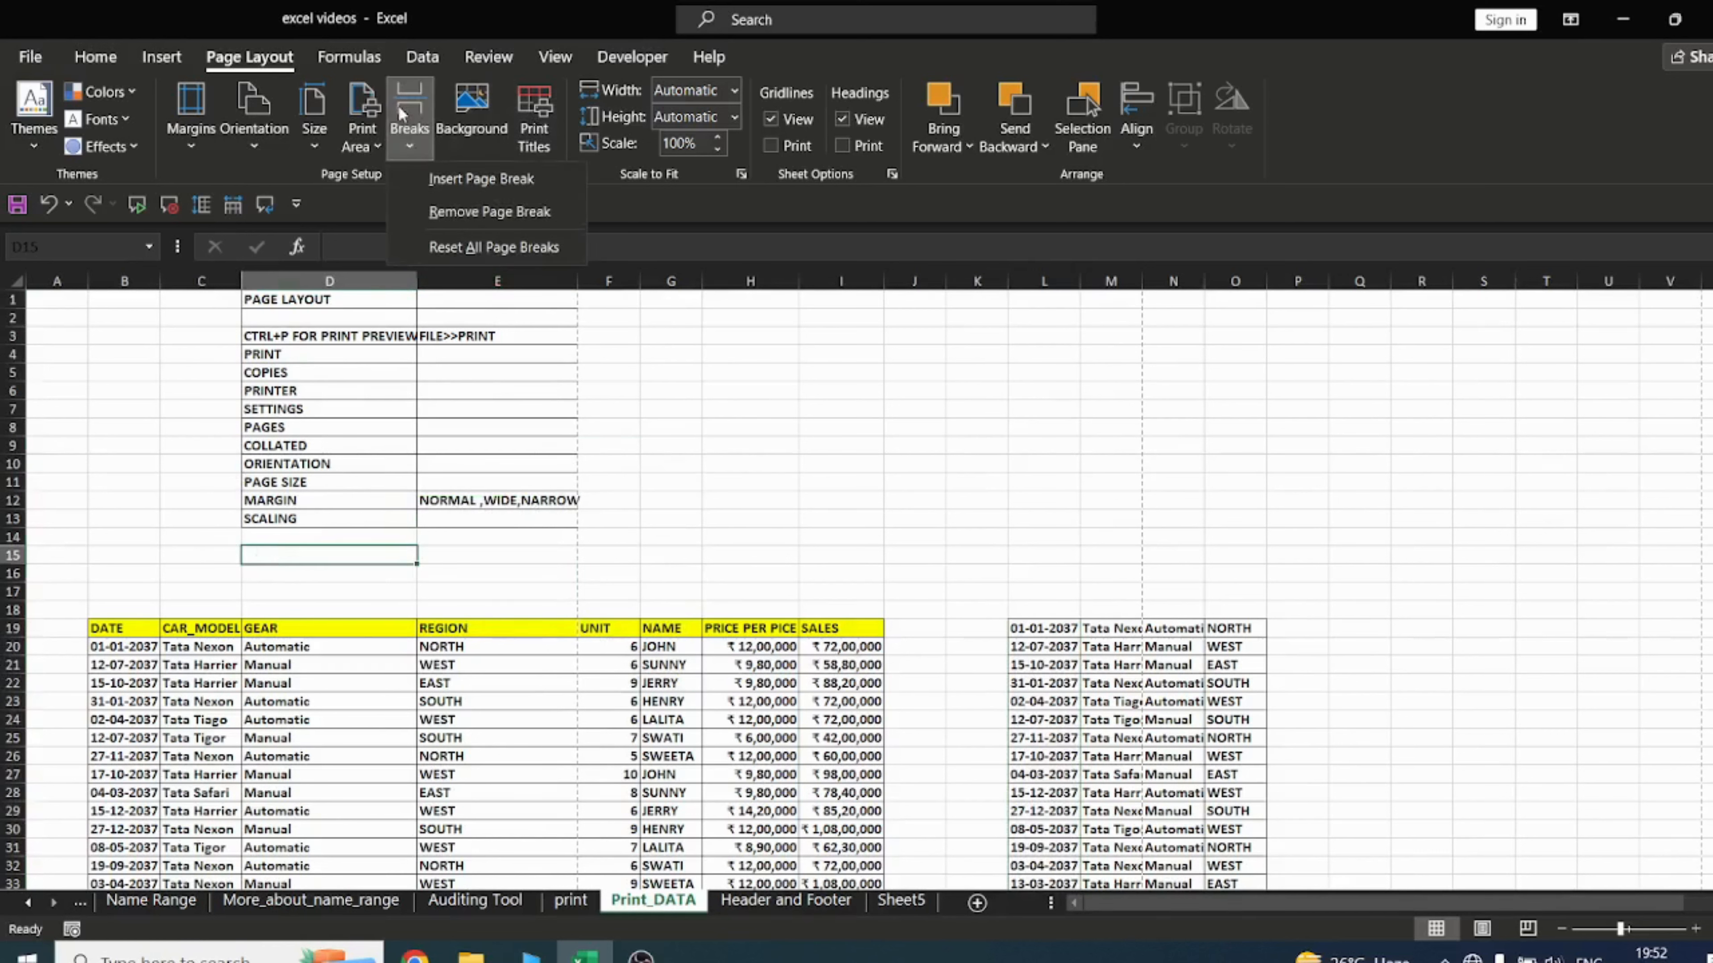
pyautogui.click(472, 178)
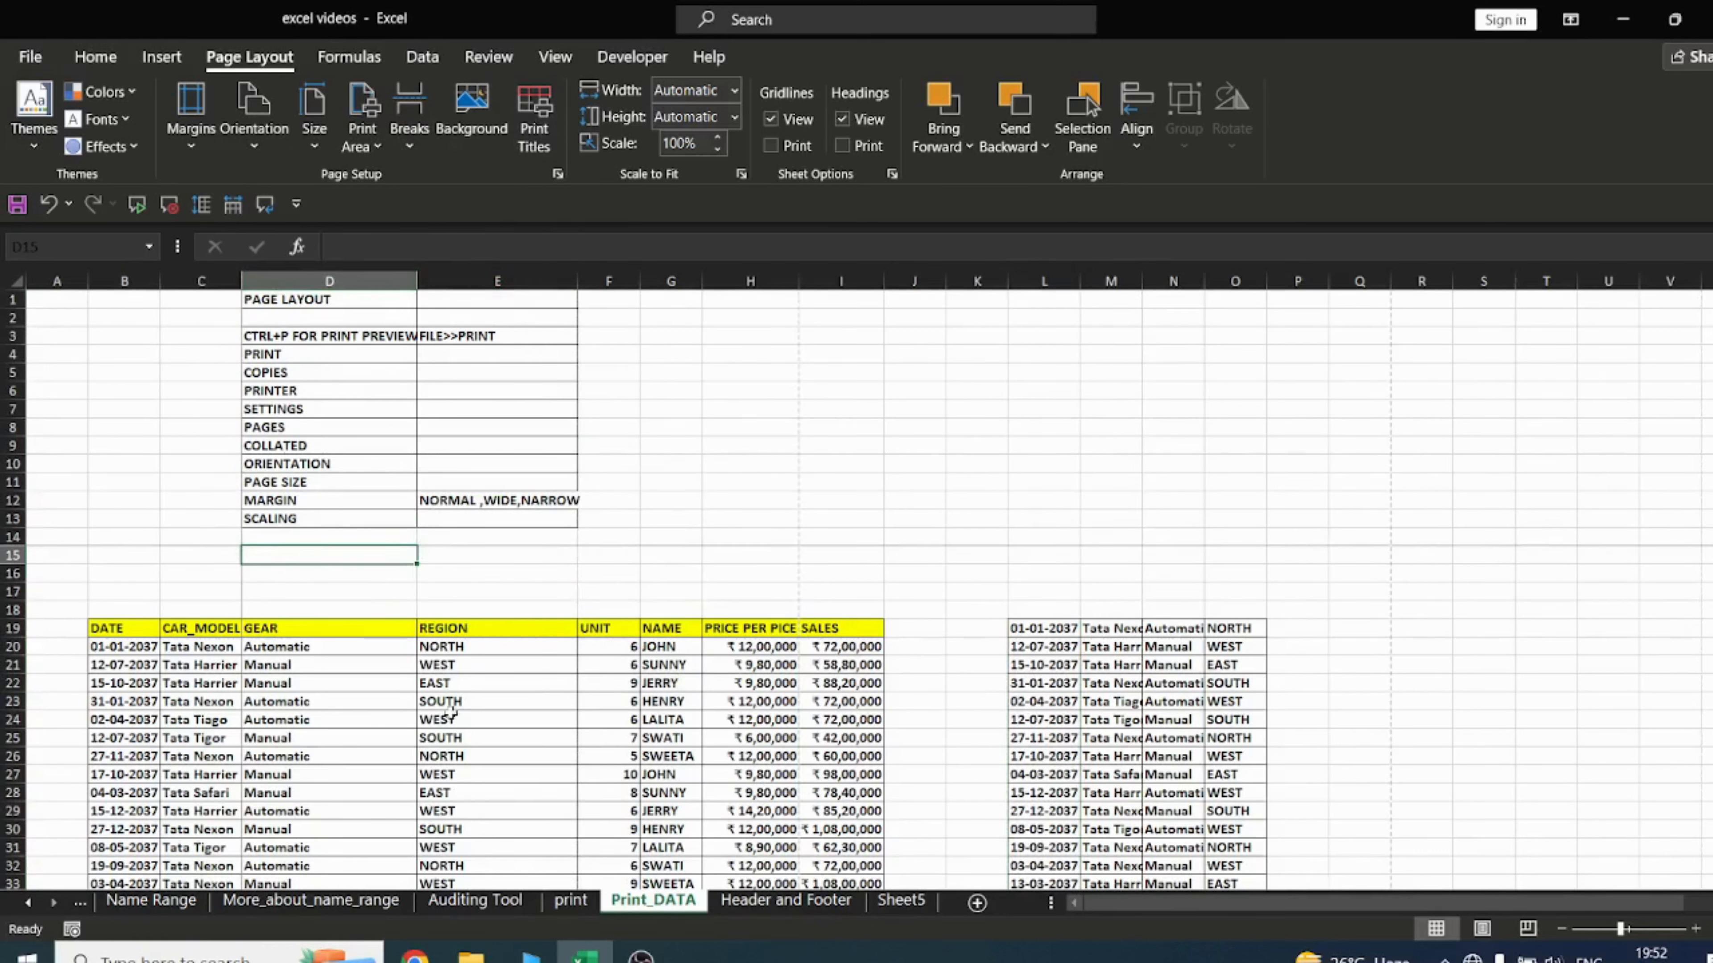
# Step: Preview the printout with the inserted page break and look through how its pages are divided
pyautogui.hotkey('ctrl', 'p')
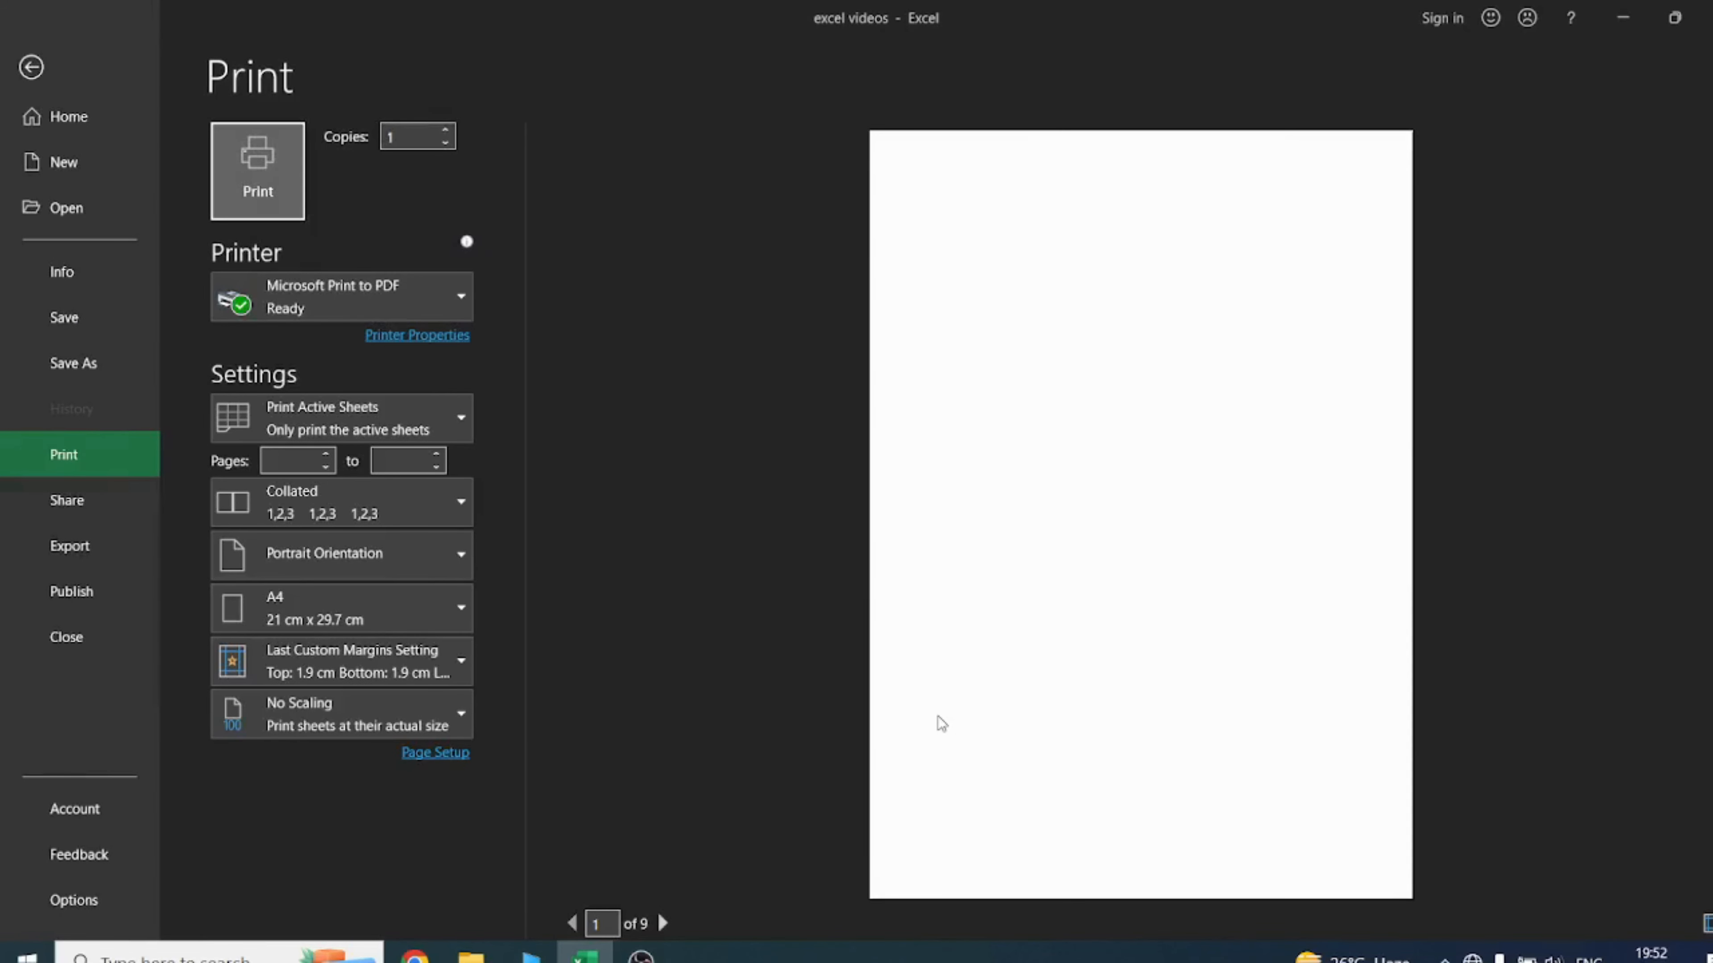
pyautogui.scroll(1, 941, 723)
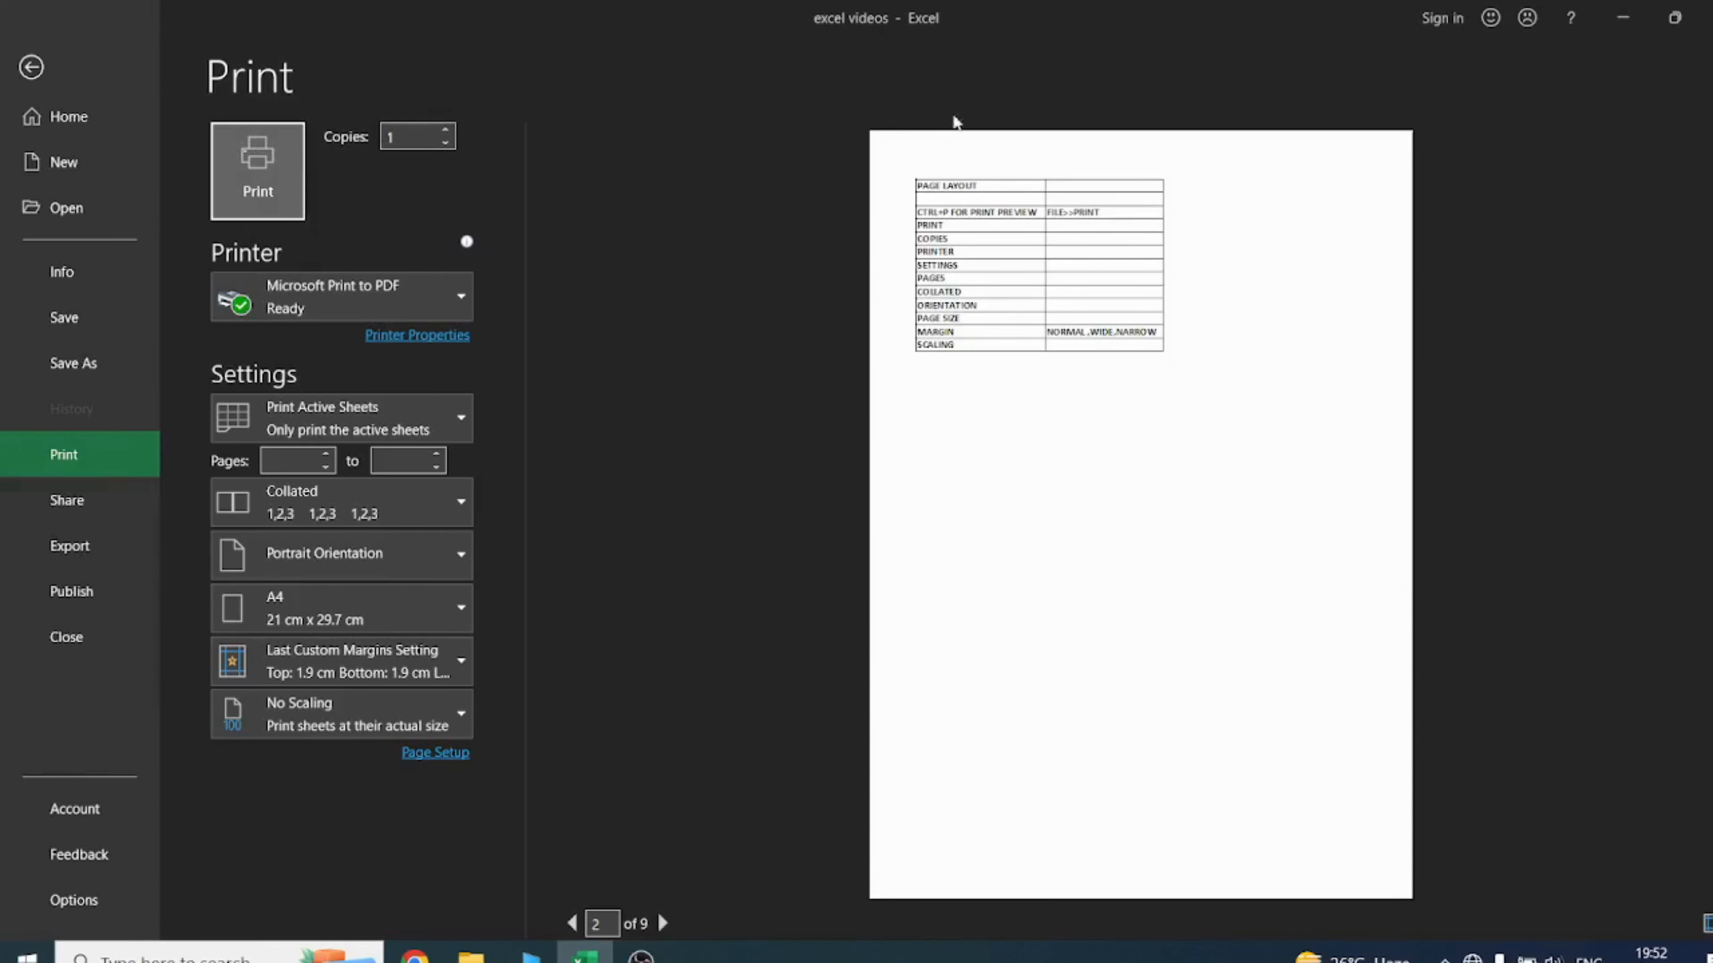
pyautogui.press('Escape')
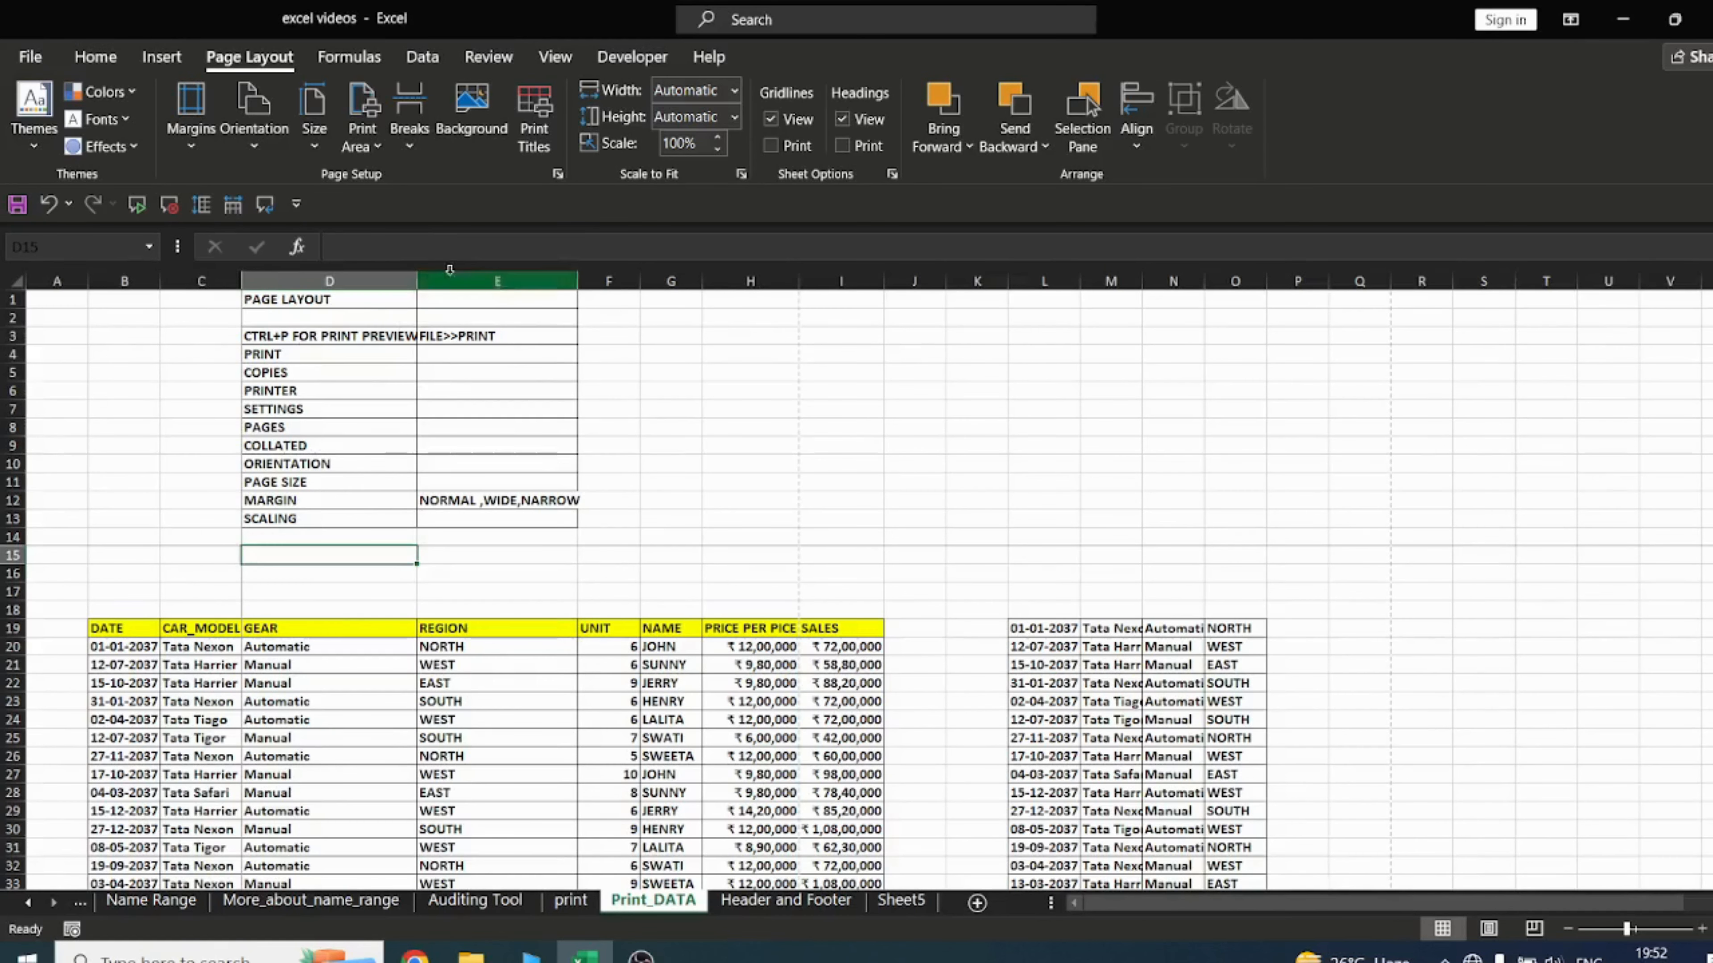
pyautogui.moveTo(201, 335); pyautogui.dragTo(418, 581)
pyautogui.hotkey('ctrl', 'p')
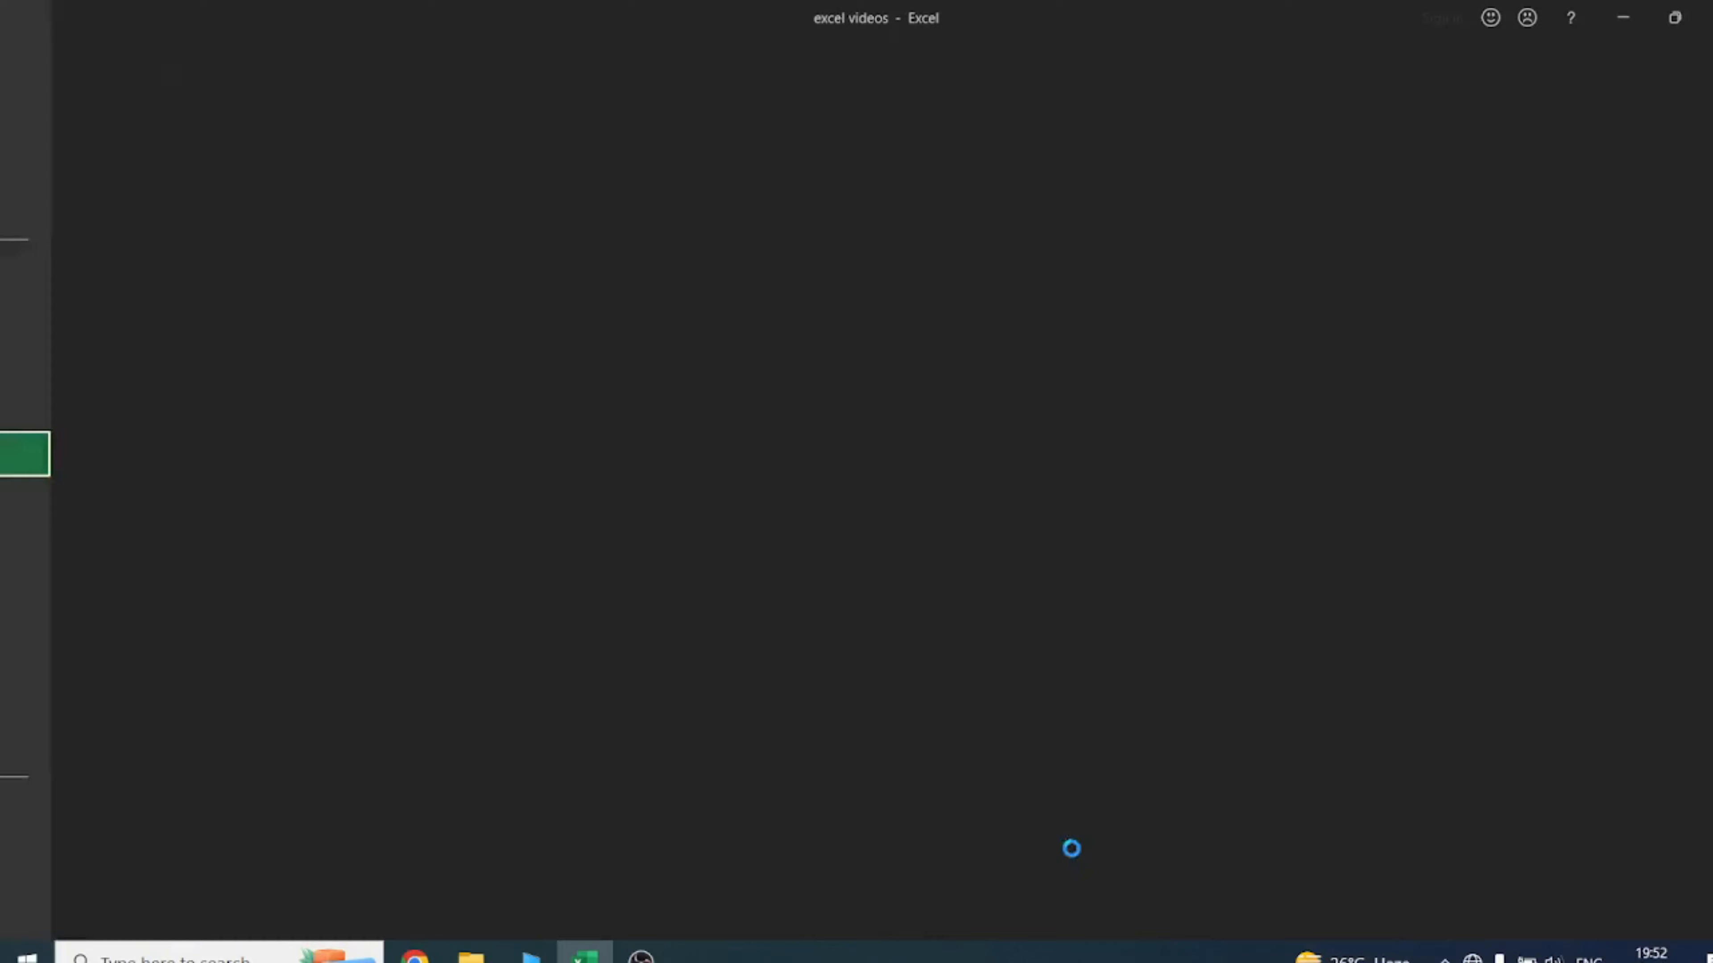
pyautogui.scroll(-1, 1230, 365)
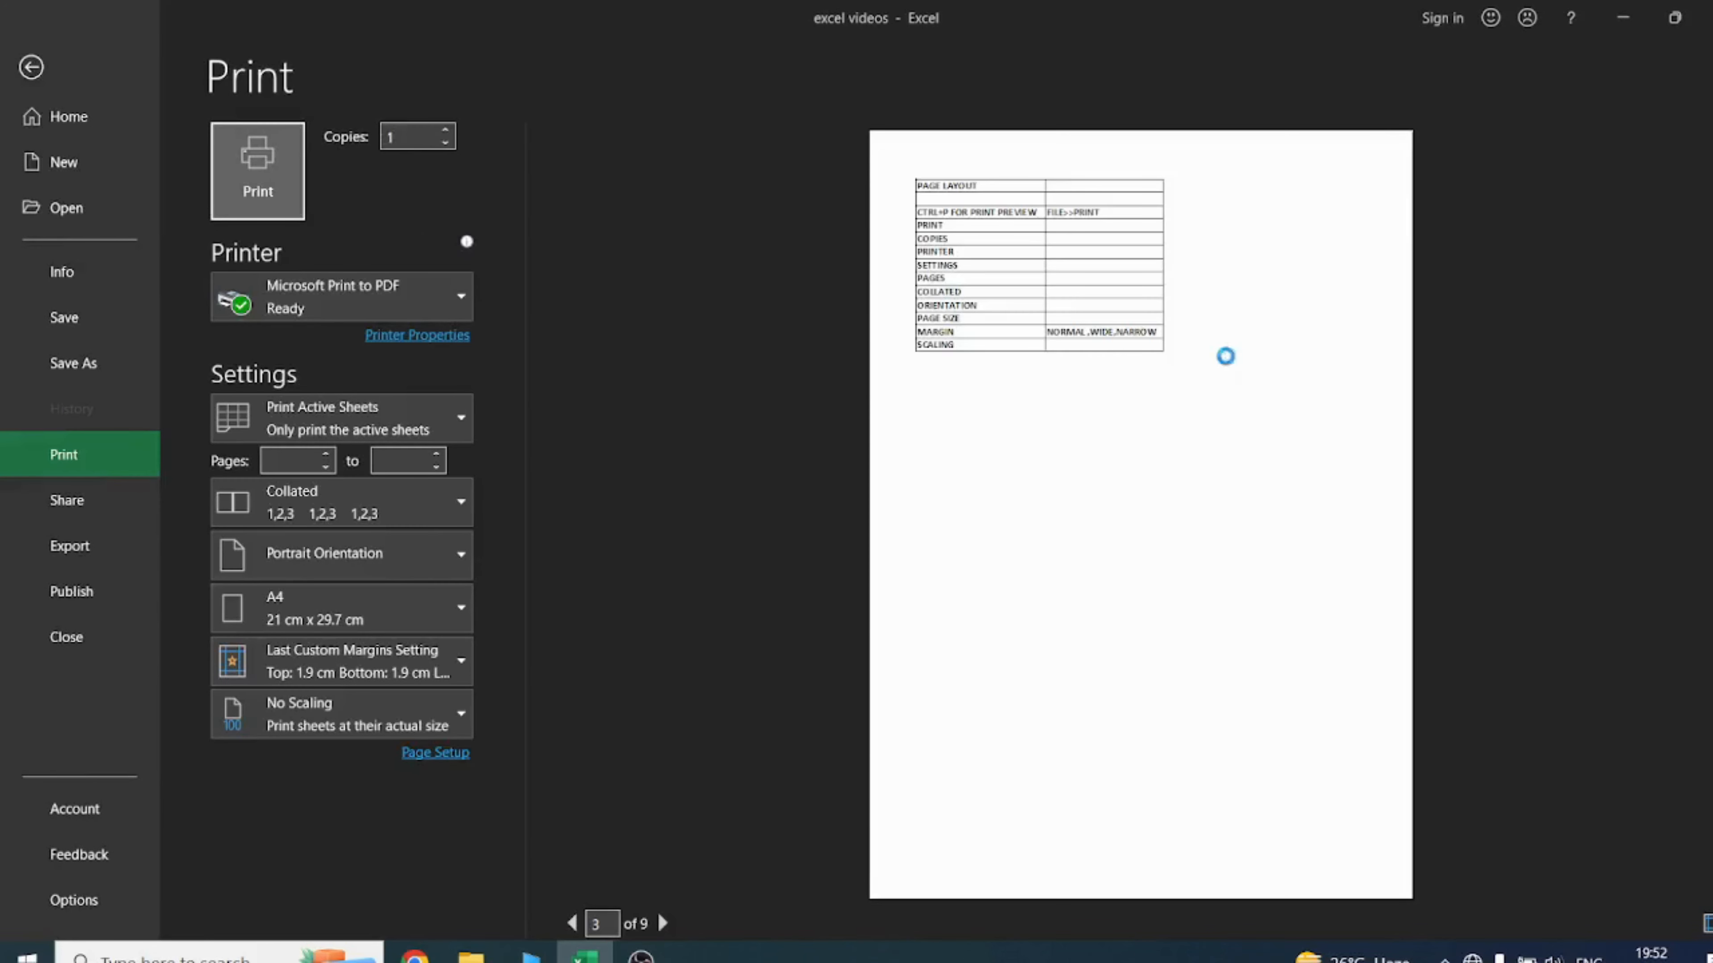
pyautogui.scroll(-1, 1223, 355)
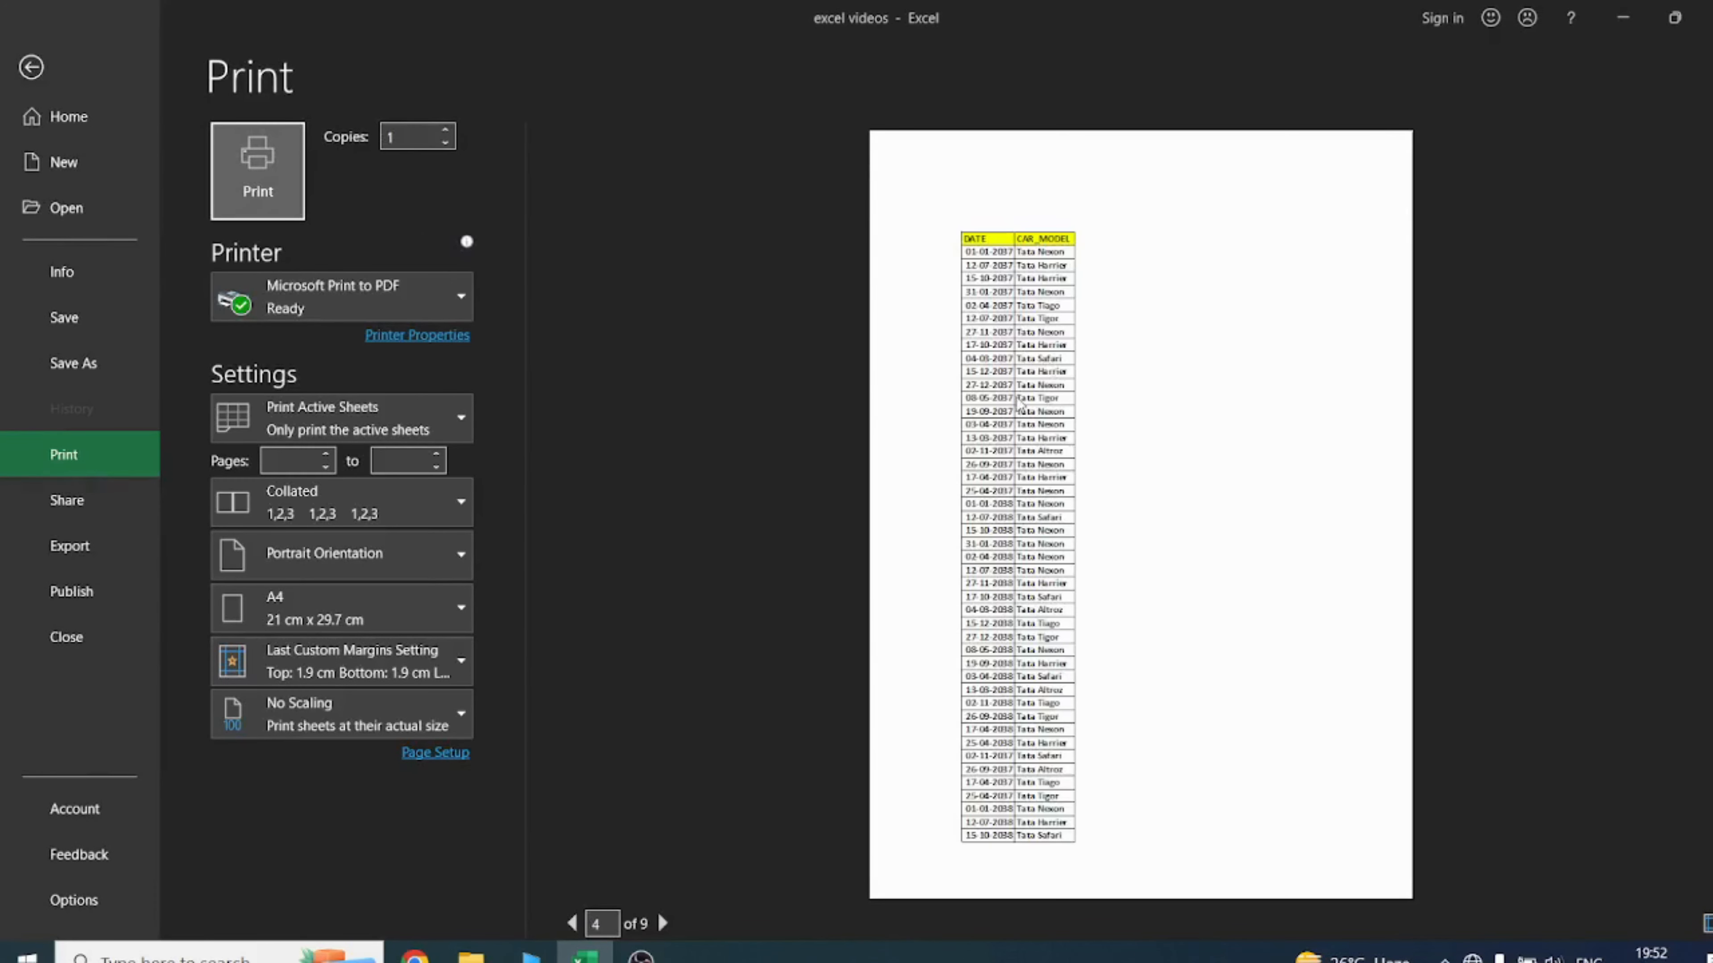
# Step: Return to the sheet, view the option for inserting a background picture, and highlight the range B2:S32 as the background area
pyautogui.press('Escape')
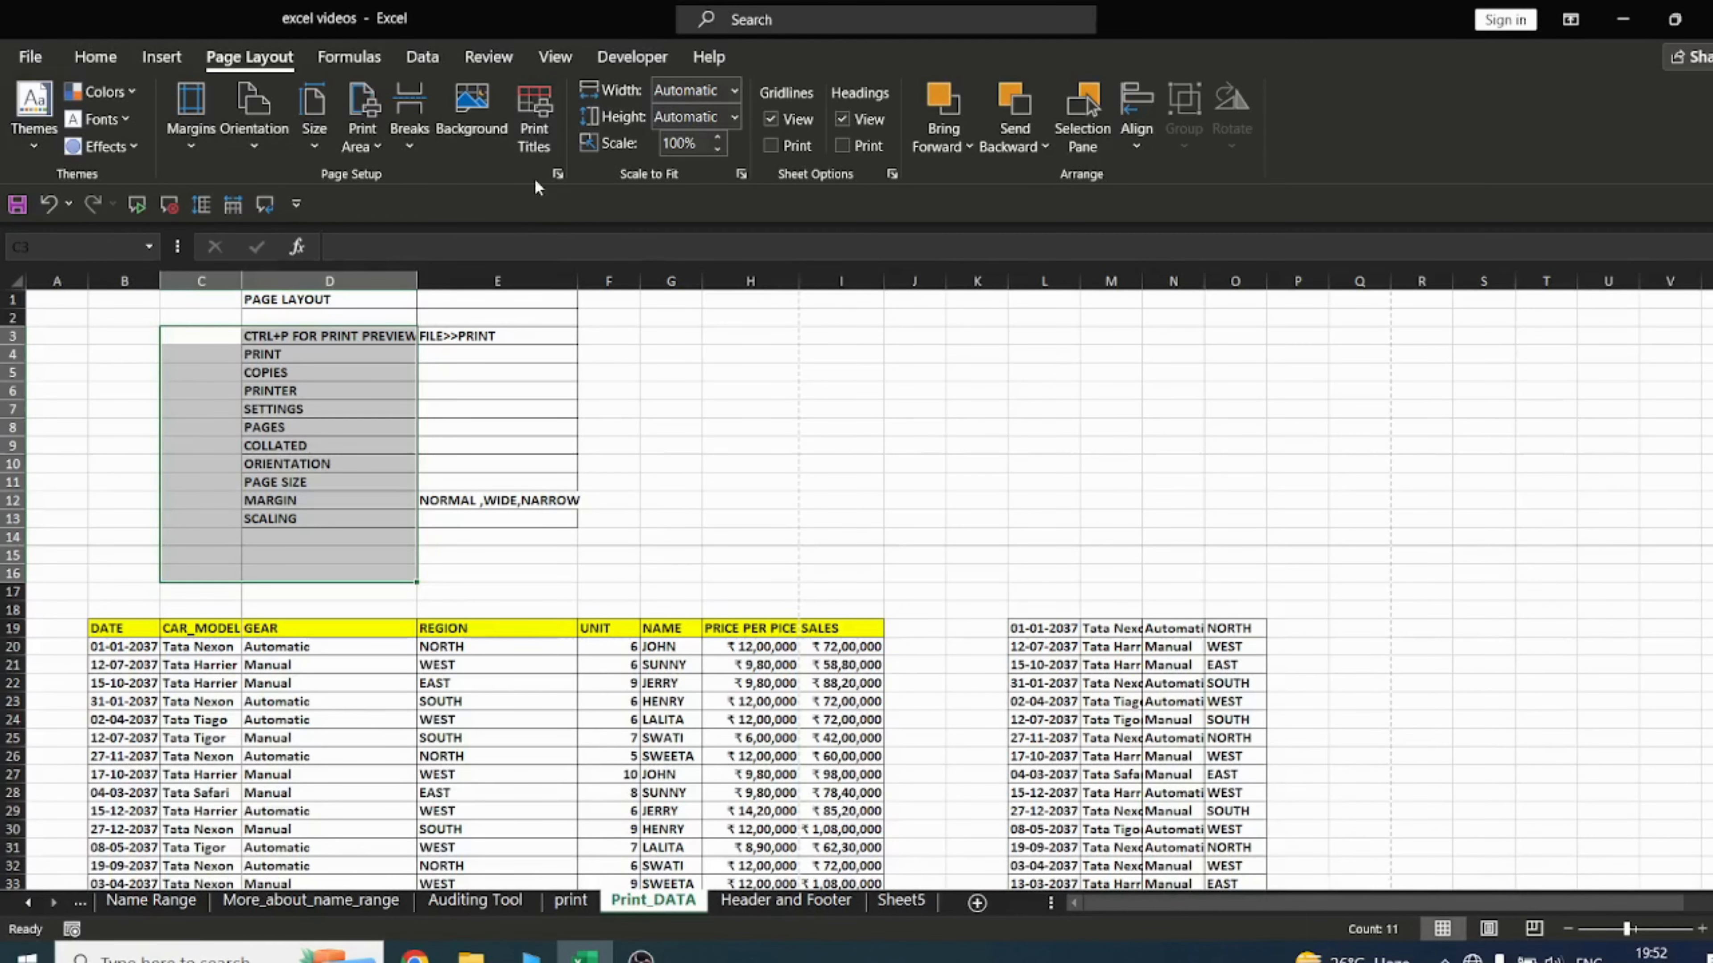
pyautogui.click(755, 445)
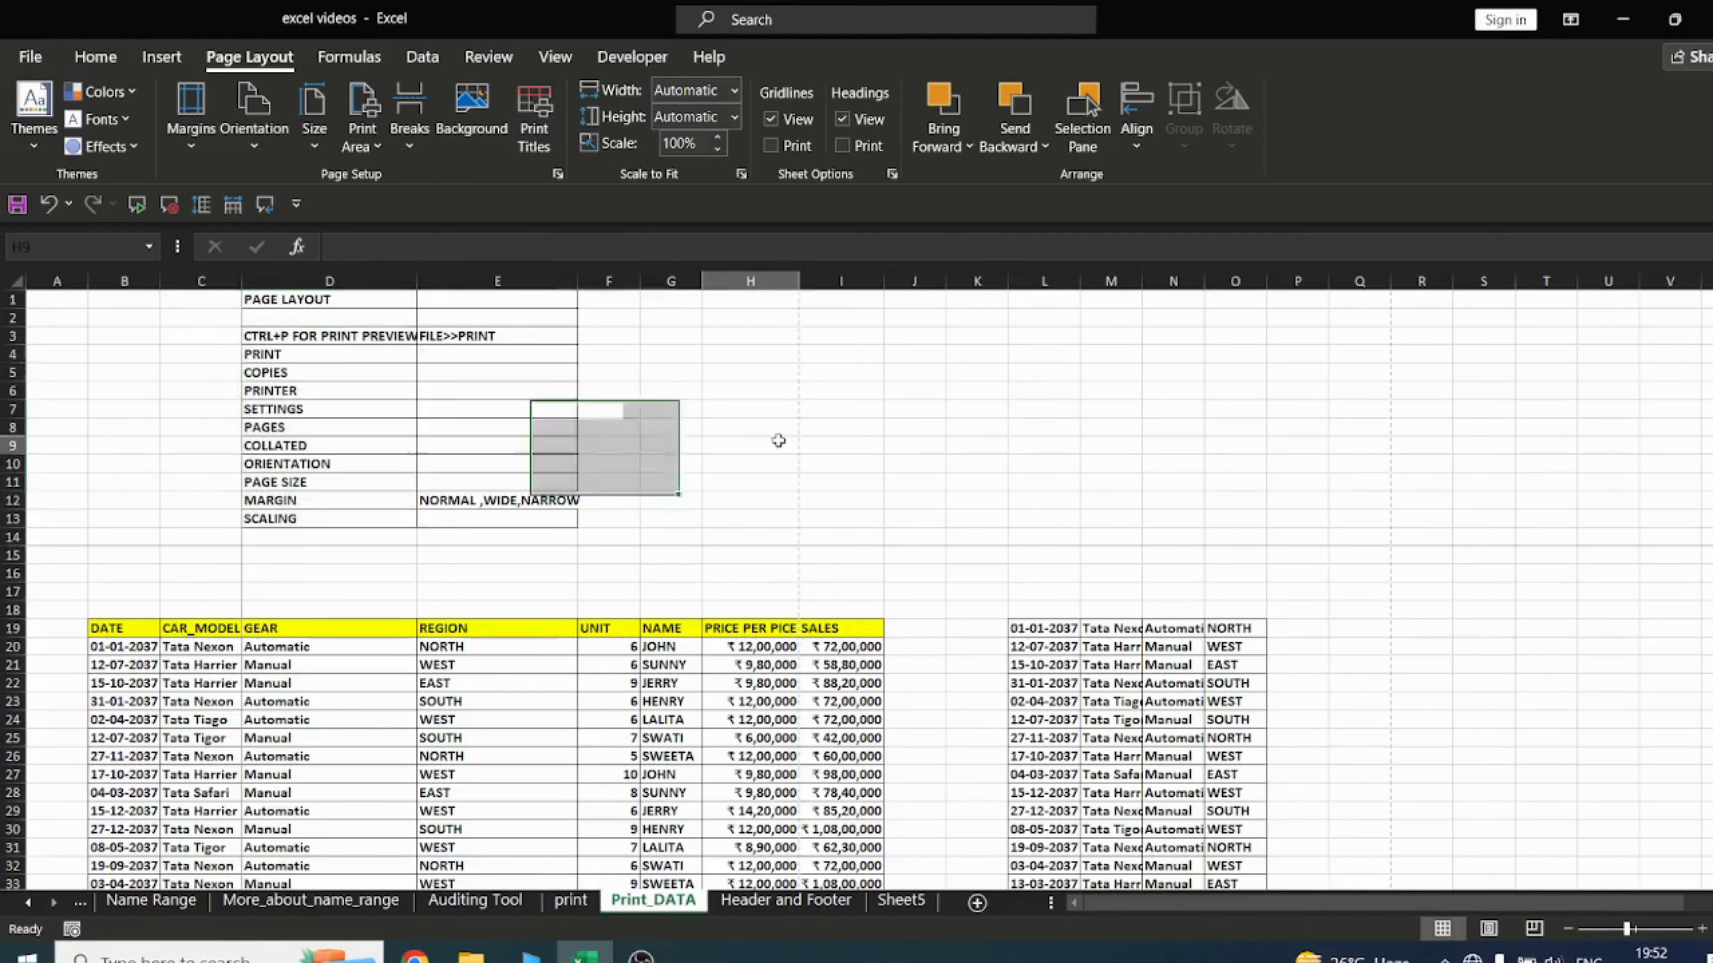
pyautogui.click(479, 126)
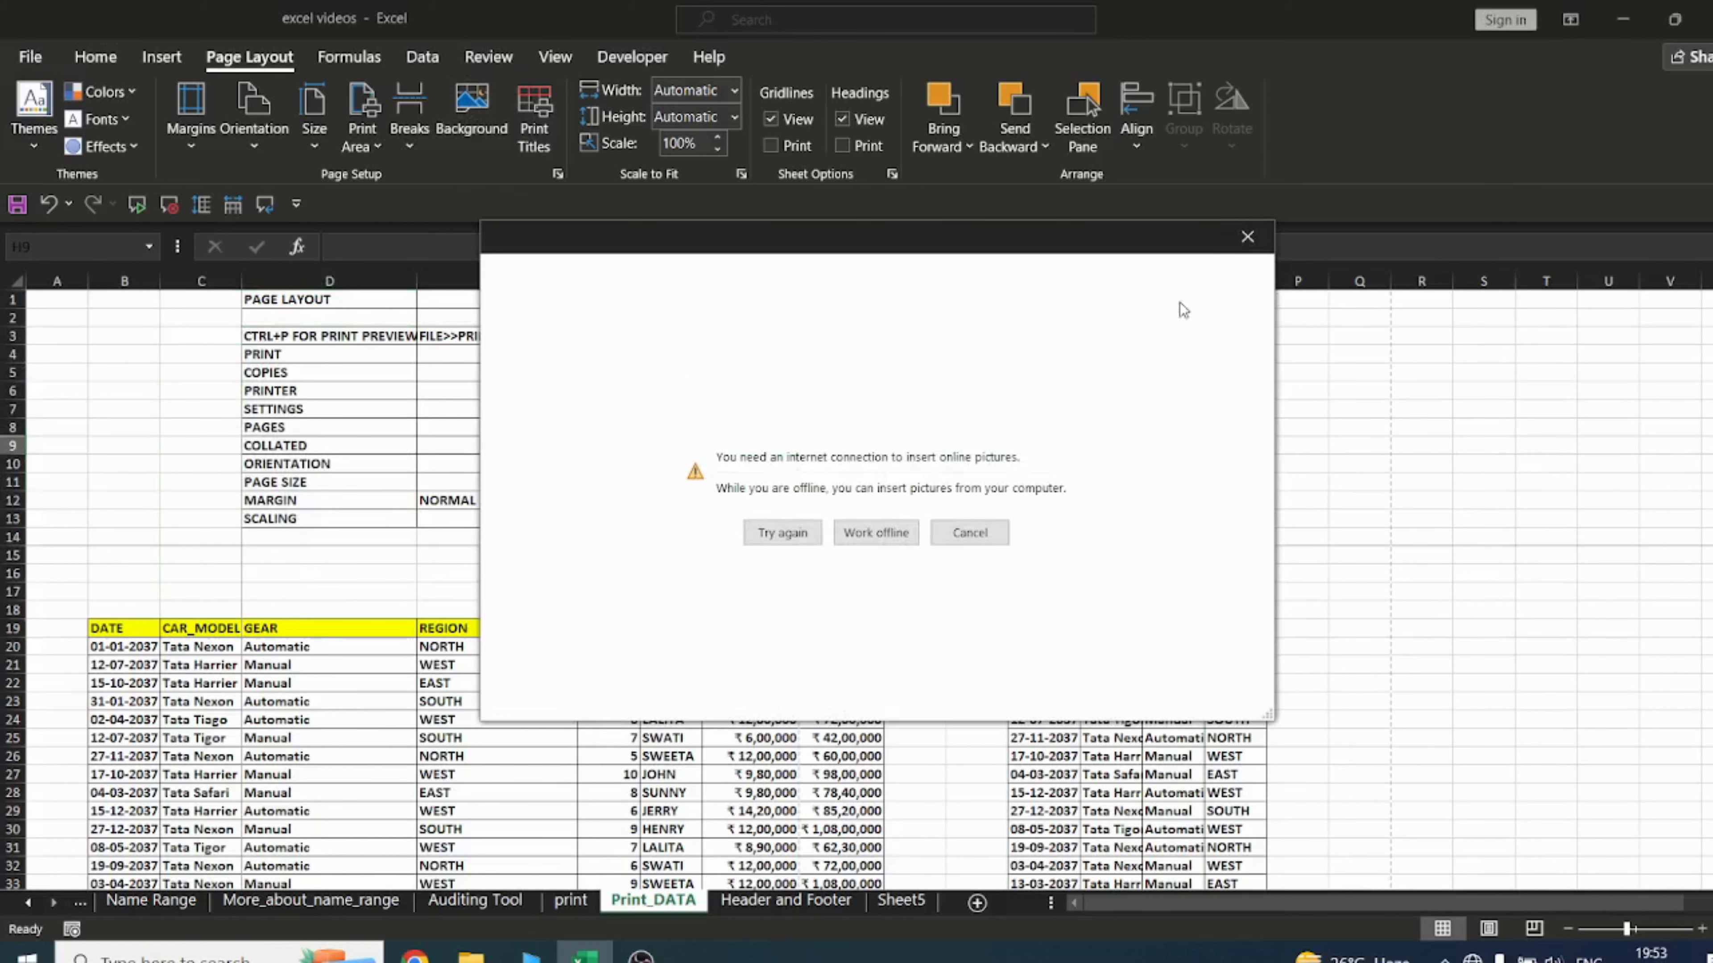
pyautogui.click(1246, 236)
pyautogui.moveTo(107, 318); pyautogui.dragTo(1470, 870)
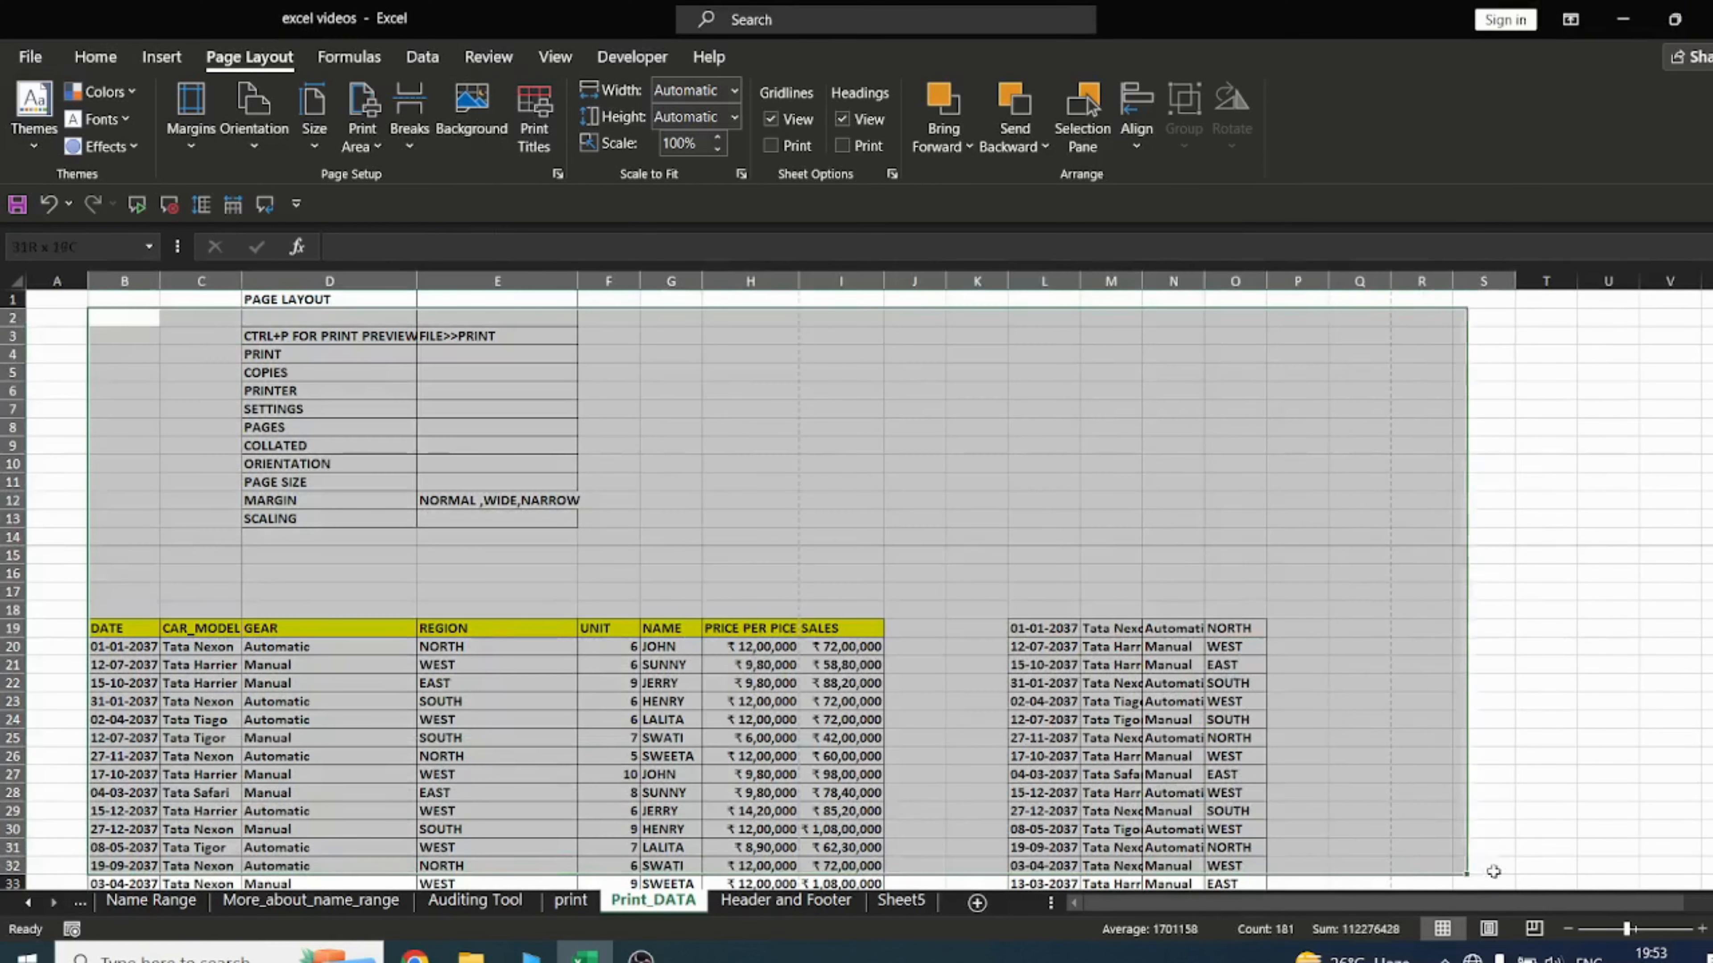
pyautogui.click(982, 556)
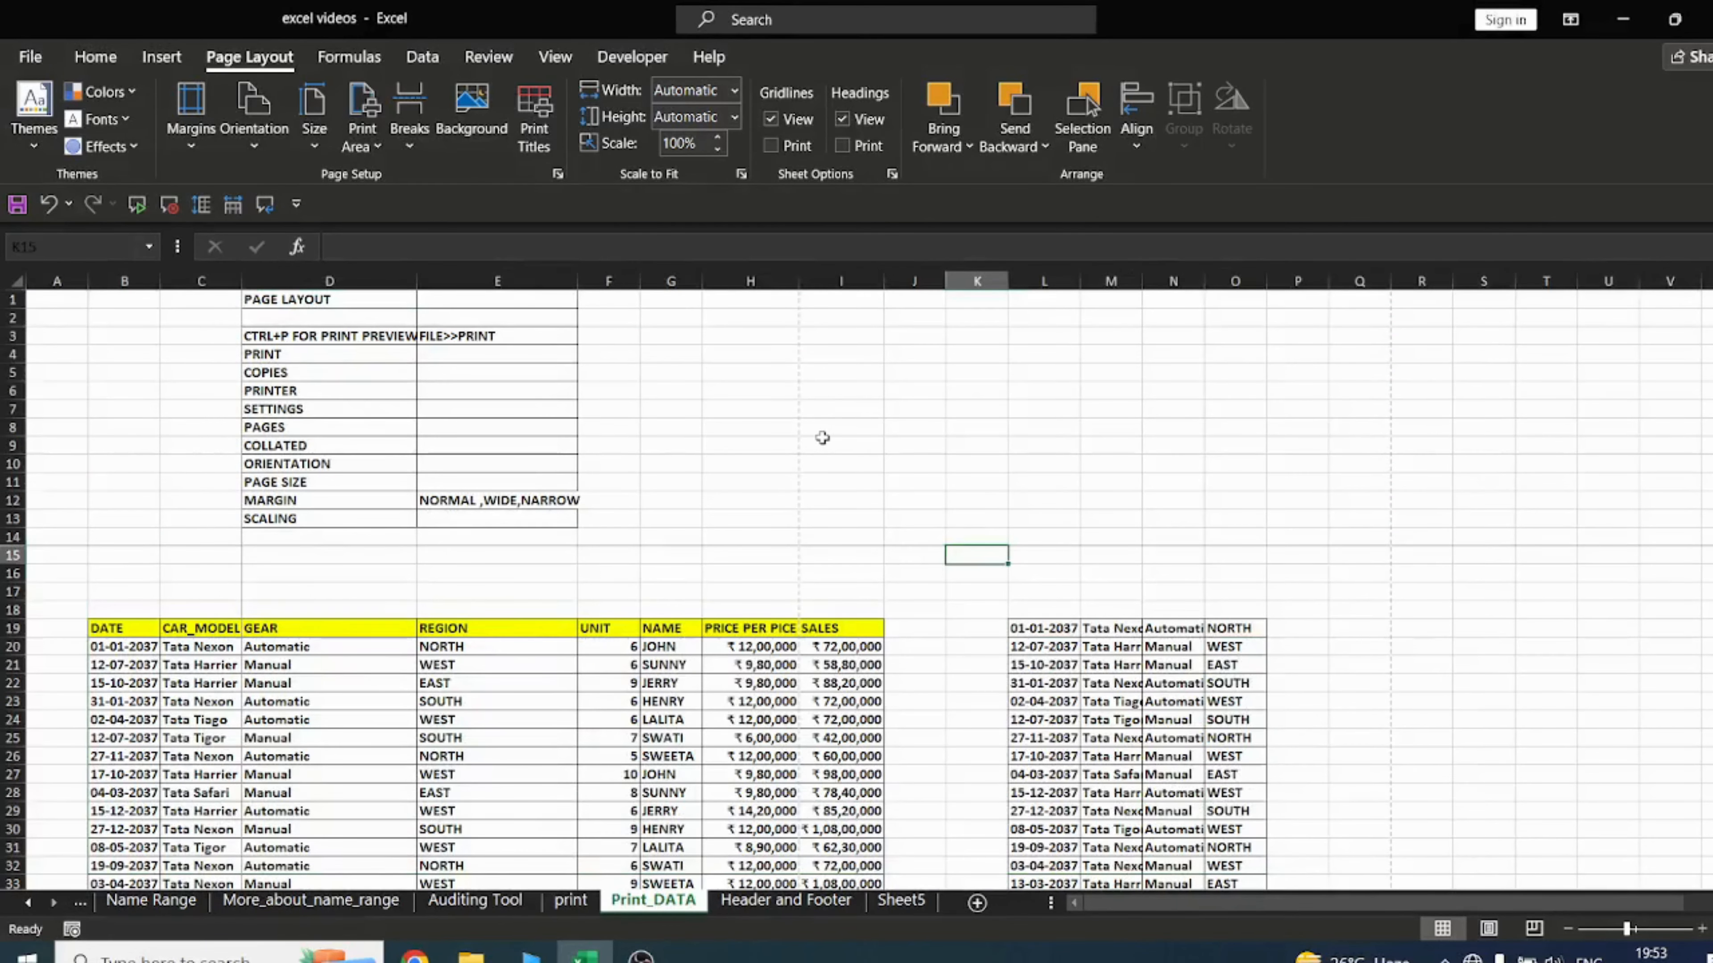
# Step: Examine the print titles, print options and page order settings of Page Setup, and return to the sheet
pyautogui.click(537, 111)
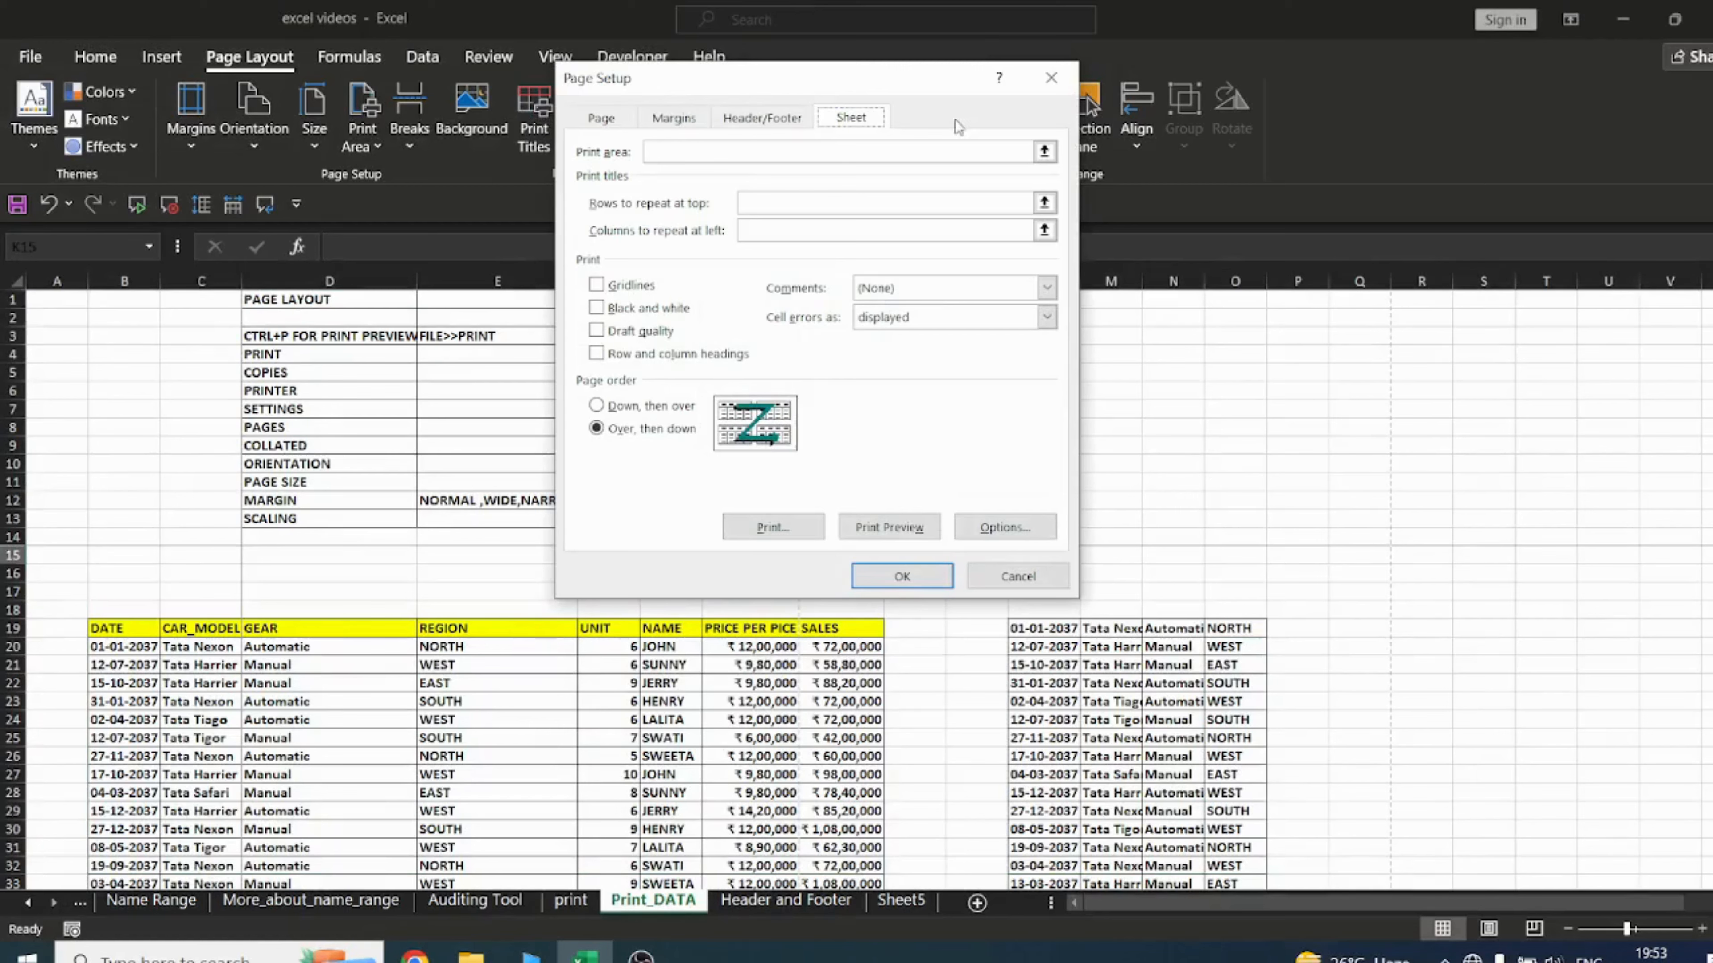
pyautogui.click(1051, 77)
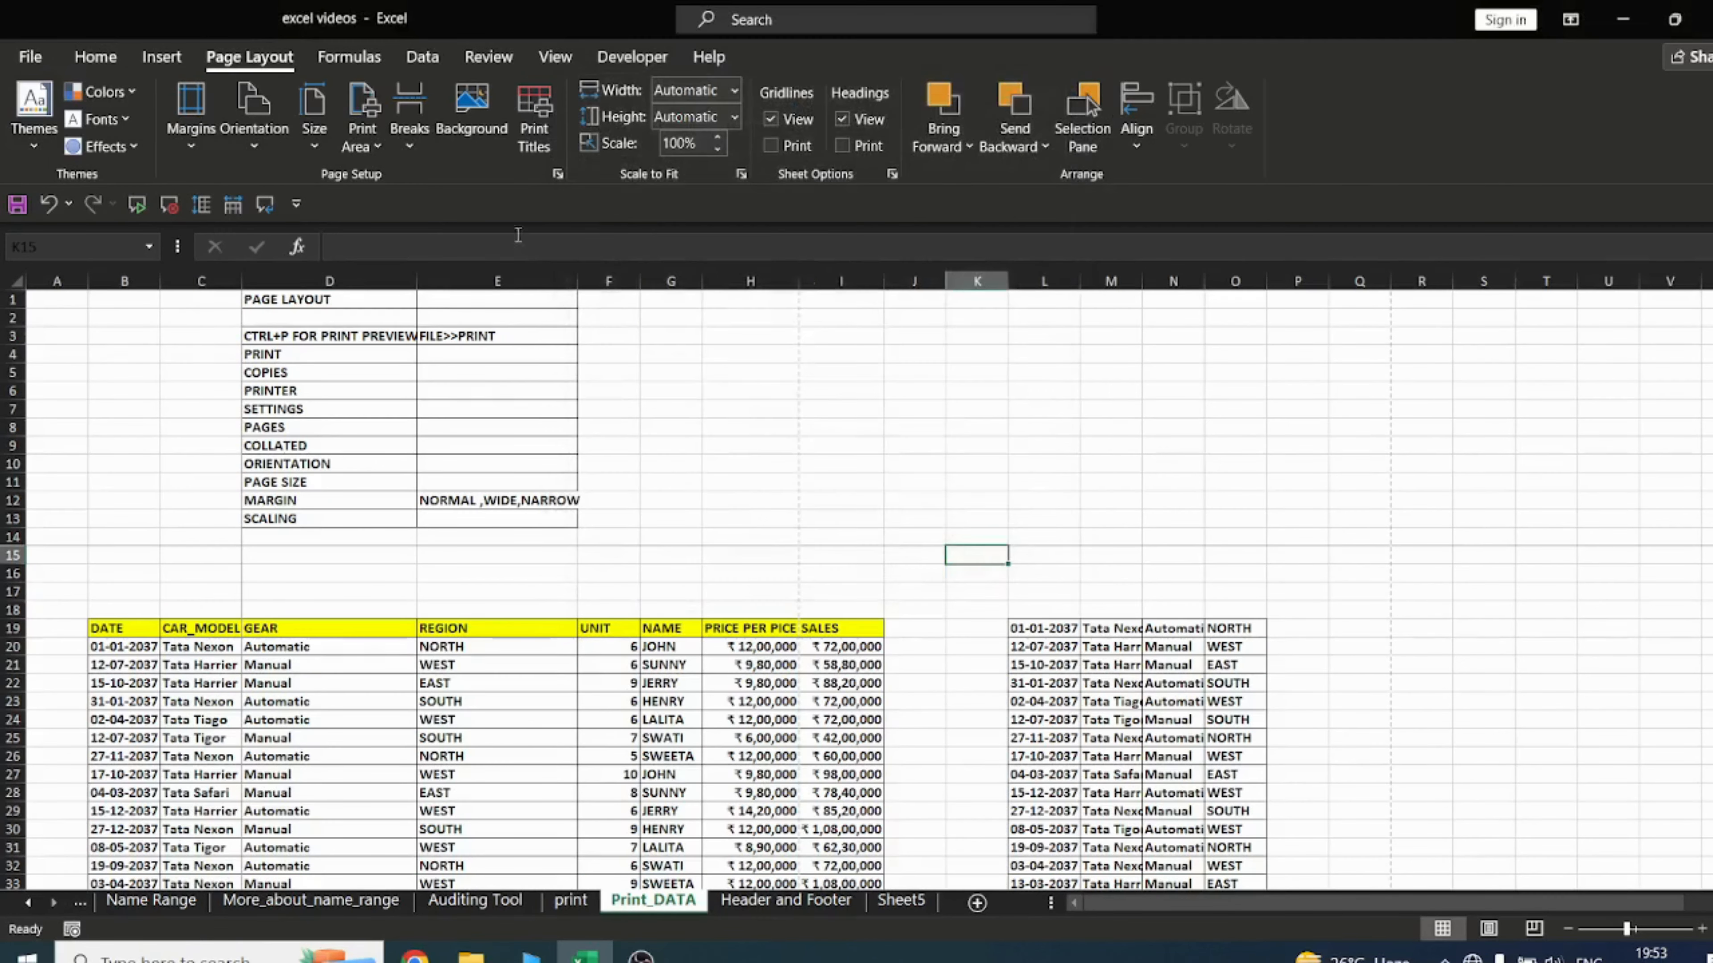
pyautogui.click(776, 390)
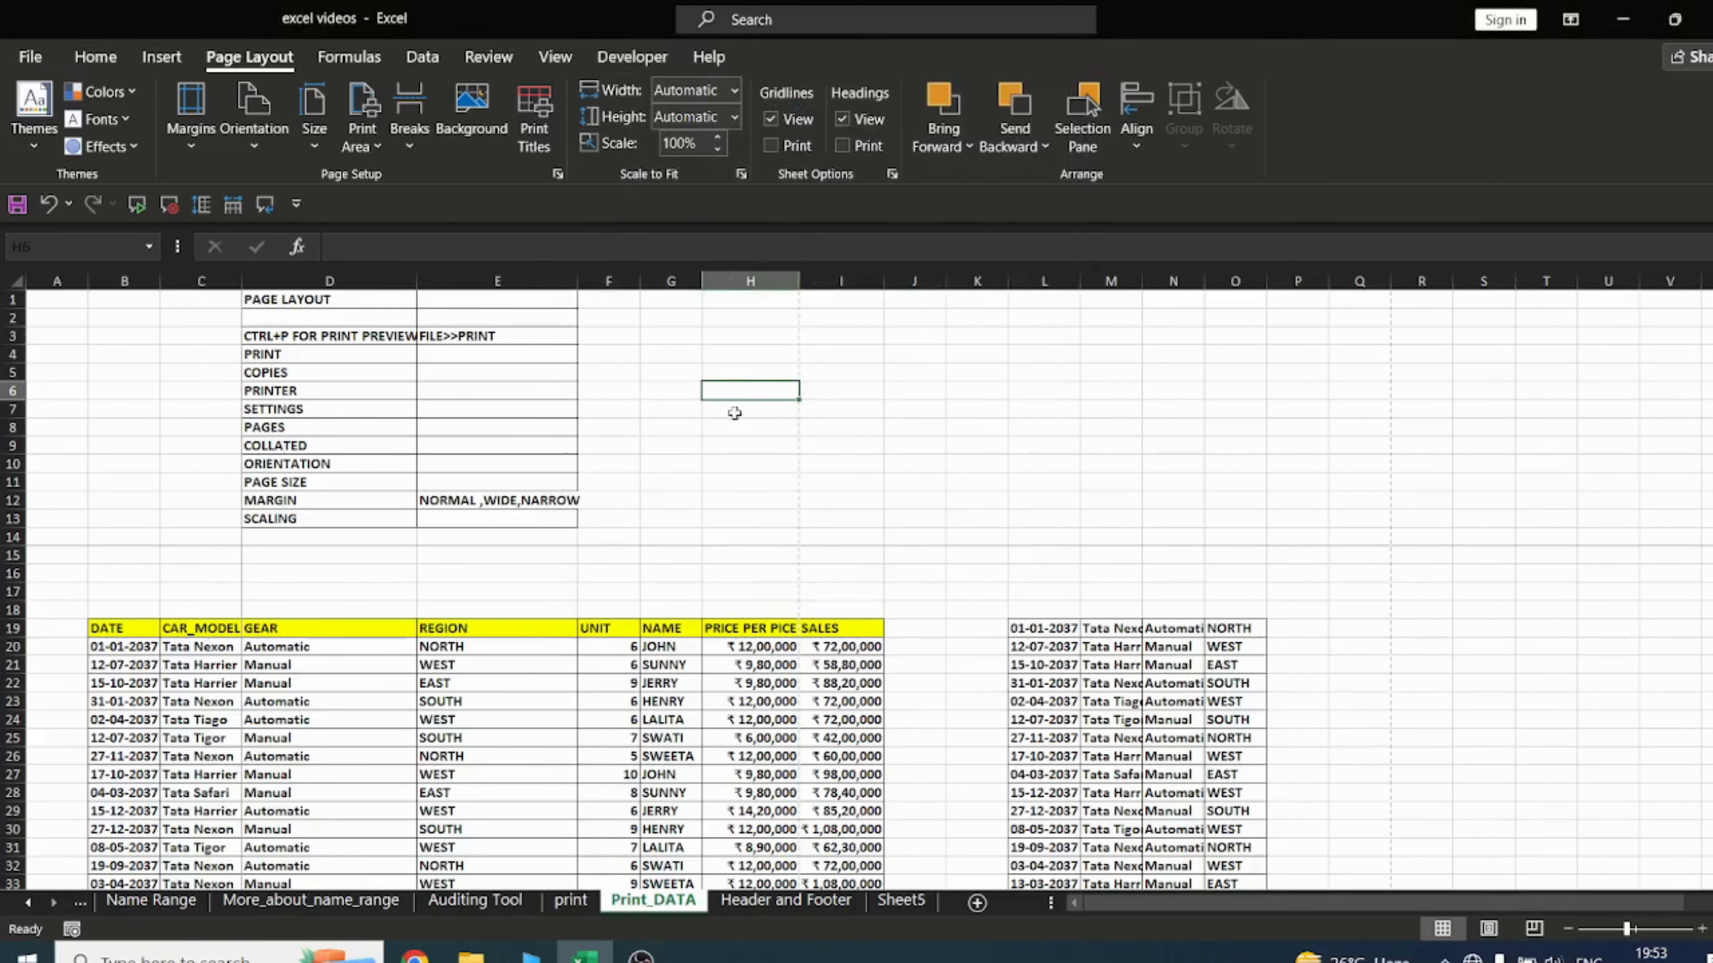
# Step: Hide the gridlines and the row and column headings of the sheet, and show both again
pyautogui.click(771, 119)
pyautogui.click(842, 119)
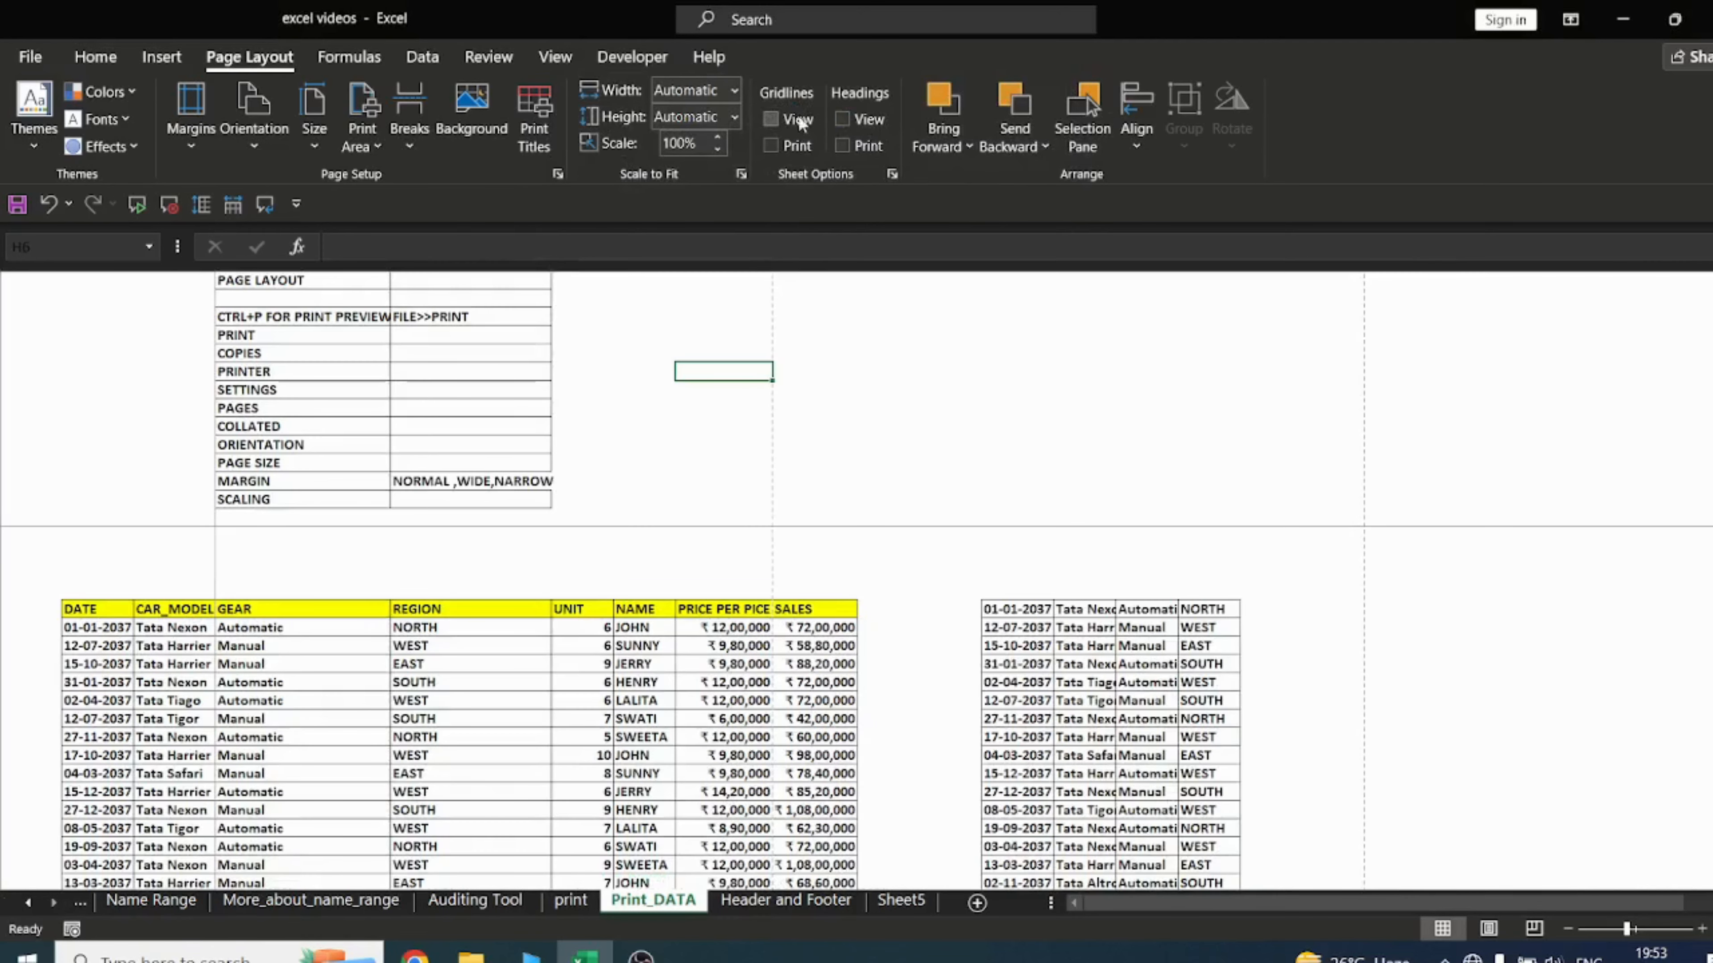
pyautogui.click(769, 119)
pyautogui.click(842, 119)
pyautogui.click(841, 409)
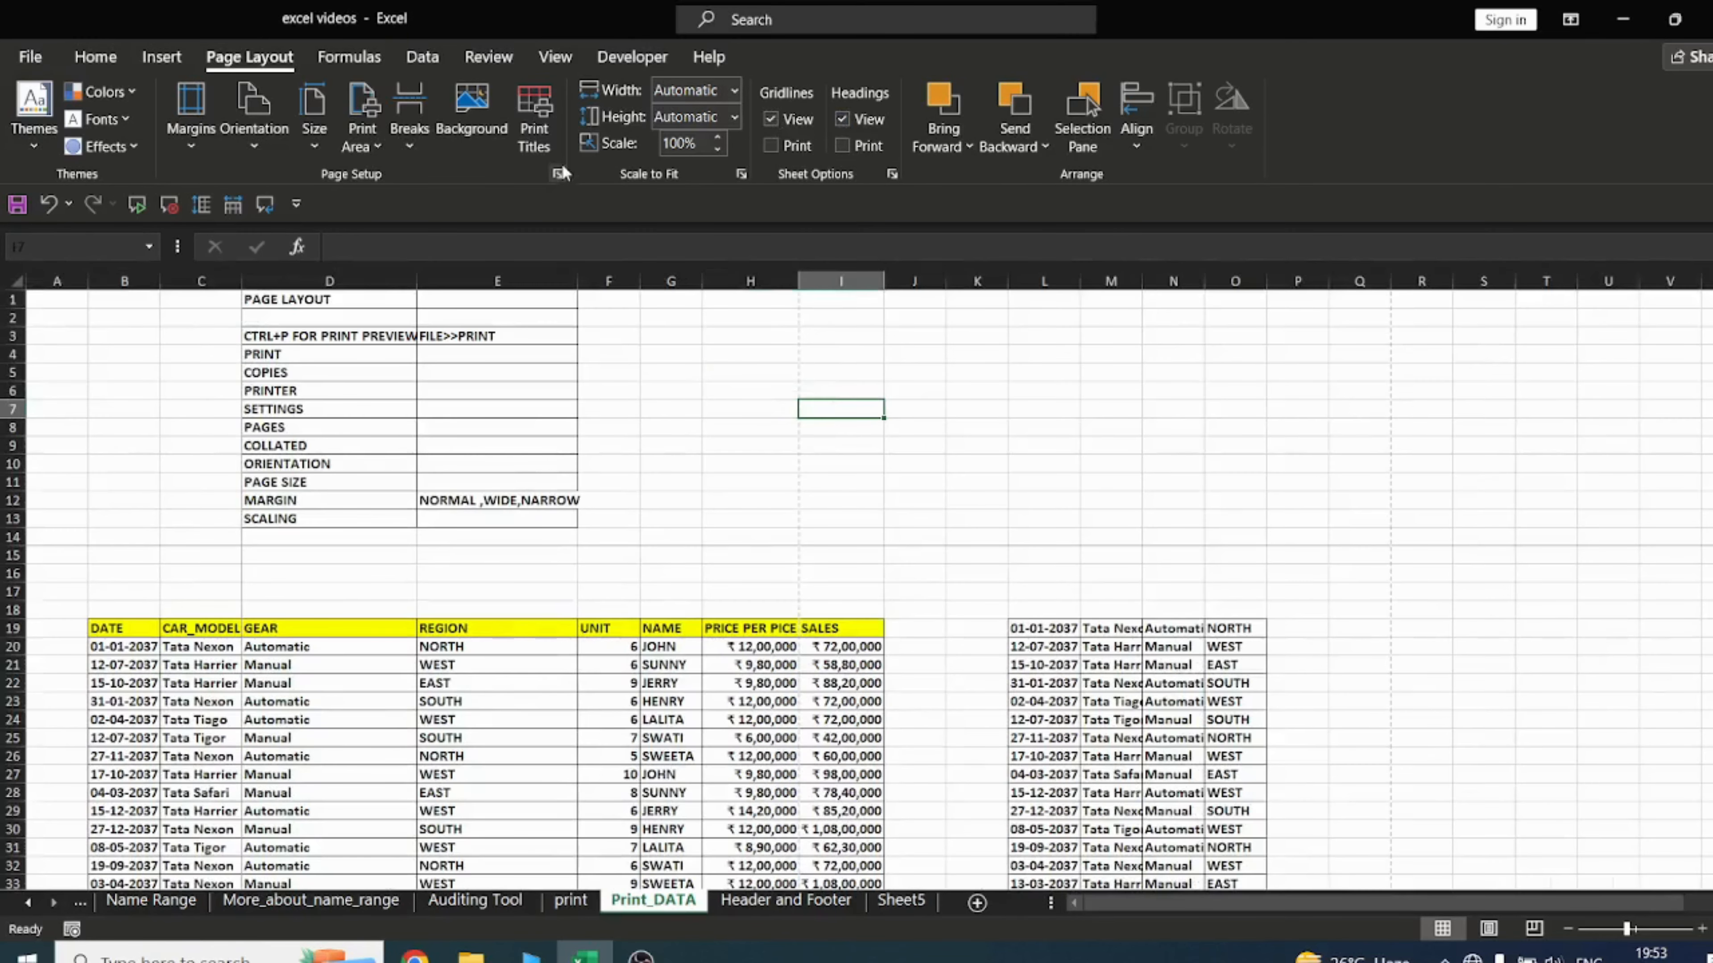
pyautogui.click(876, 470)
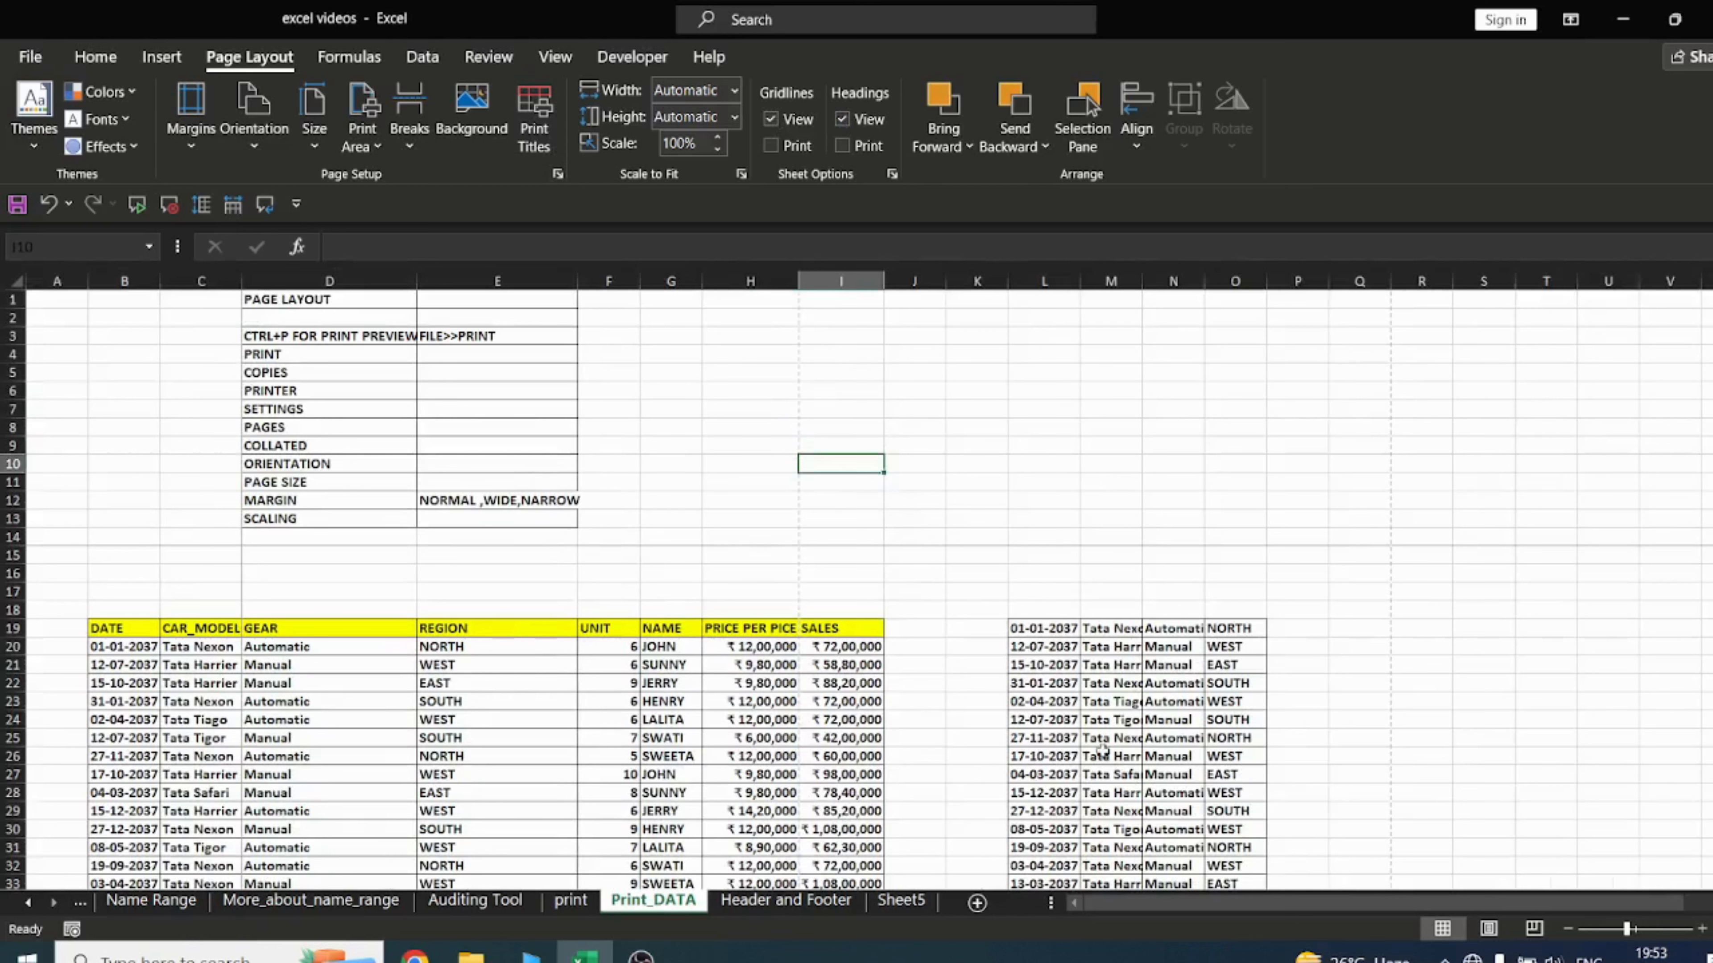
# Step: Enter 5 in cell R28 of the print sheet, look at its print preview, and return to the sheet
pyautogui.click(572, 902)
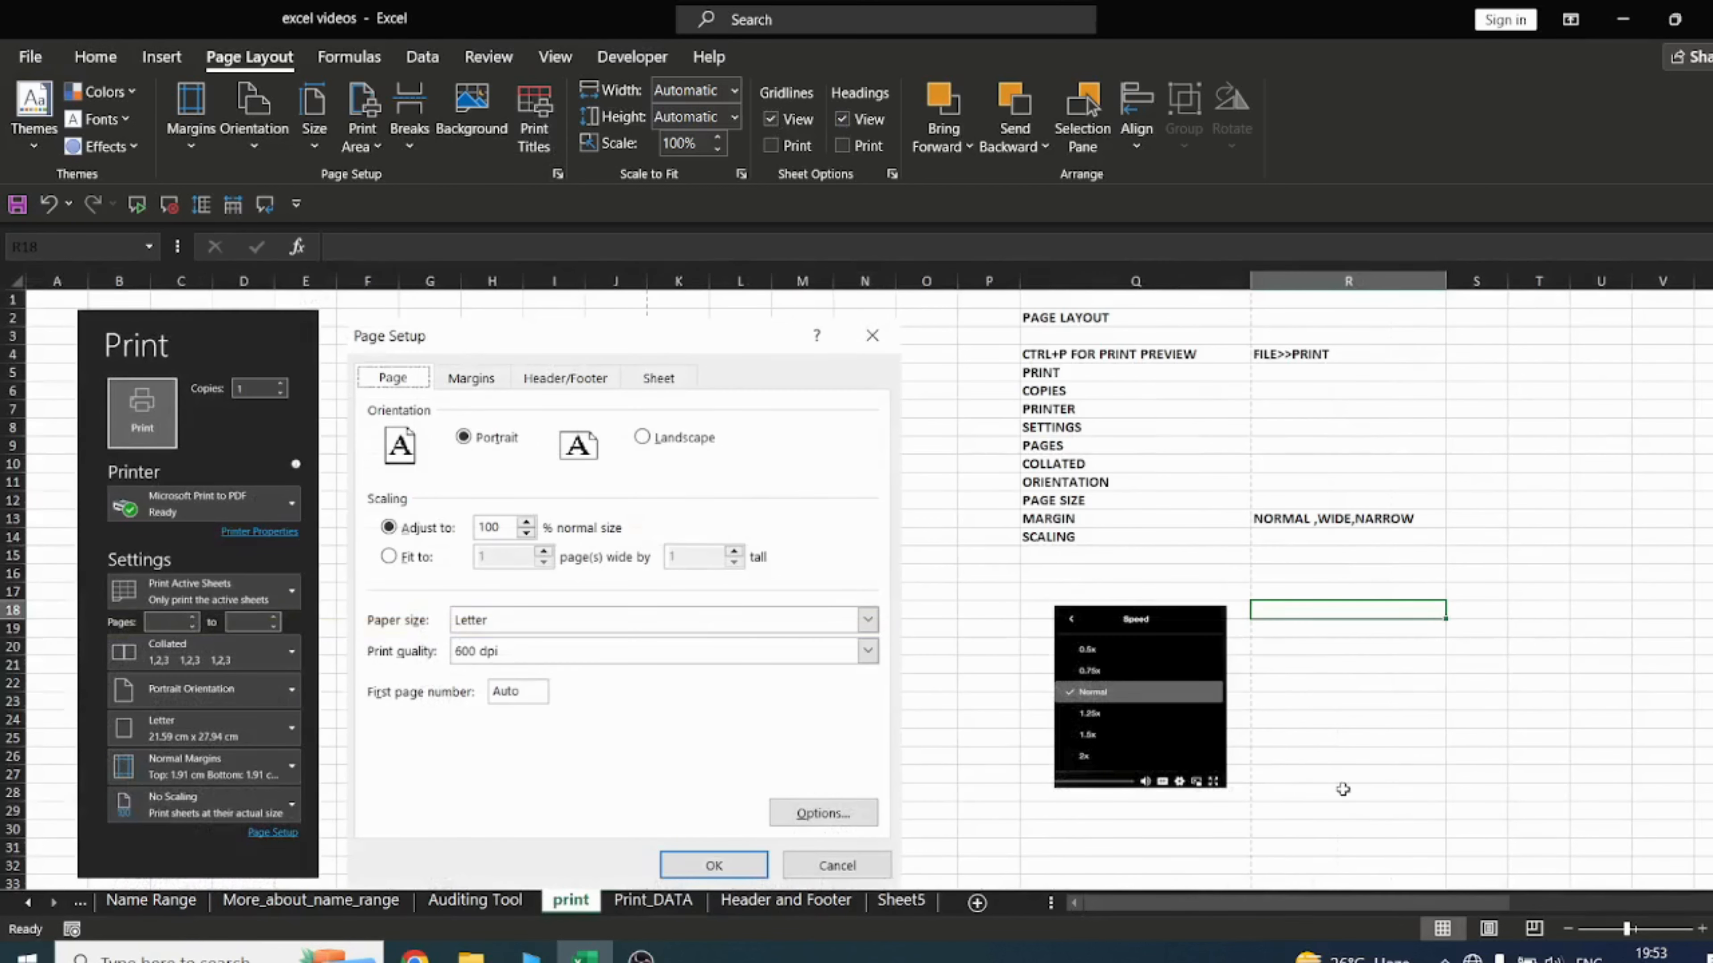
pyautogui.click(1377, 797)
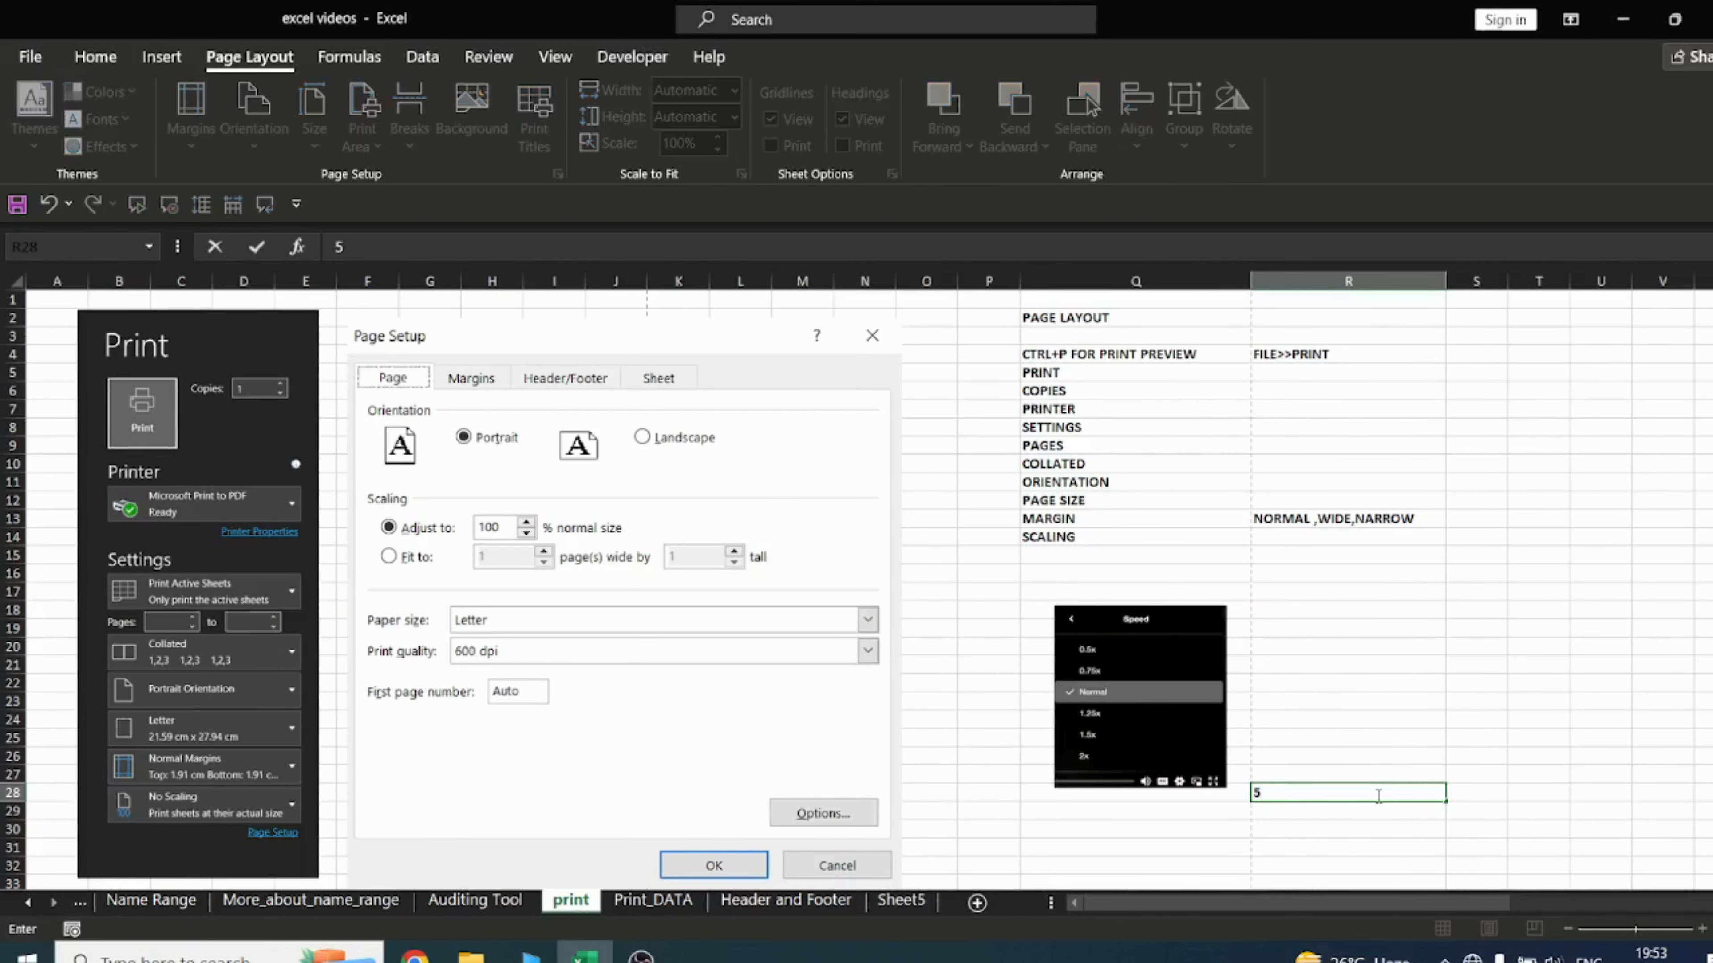
pyautogui.click(32, 58)
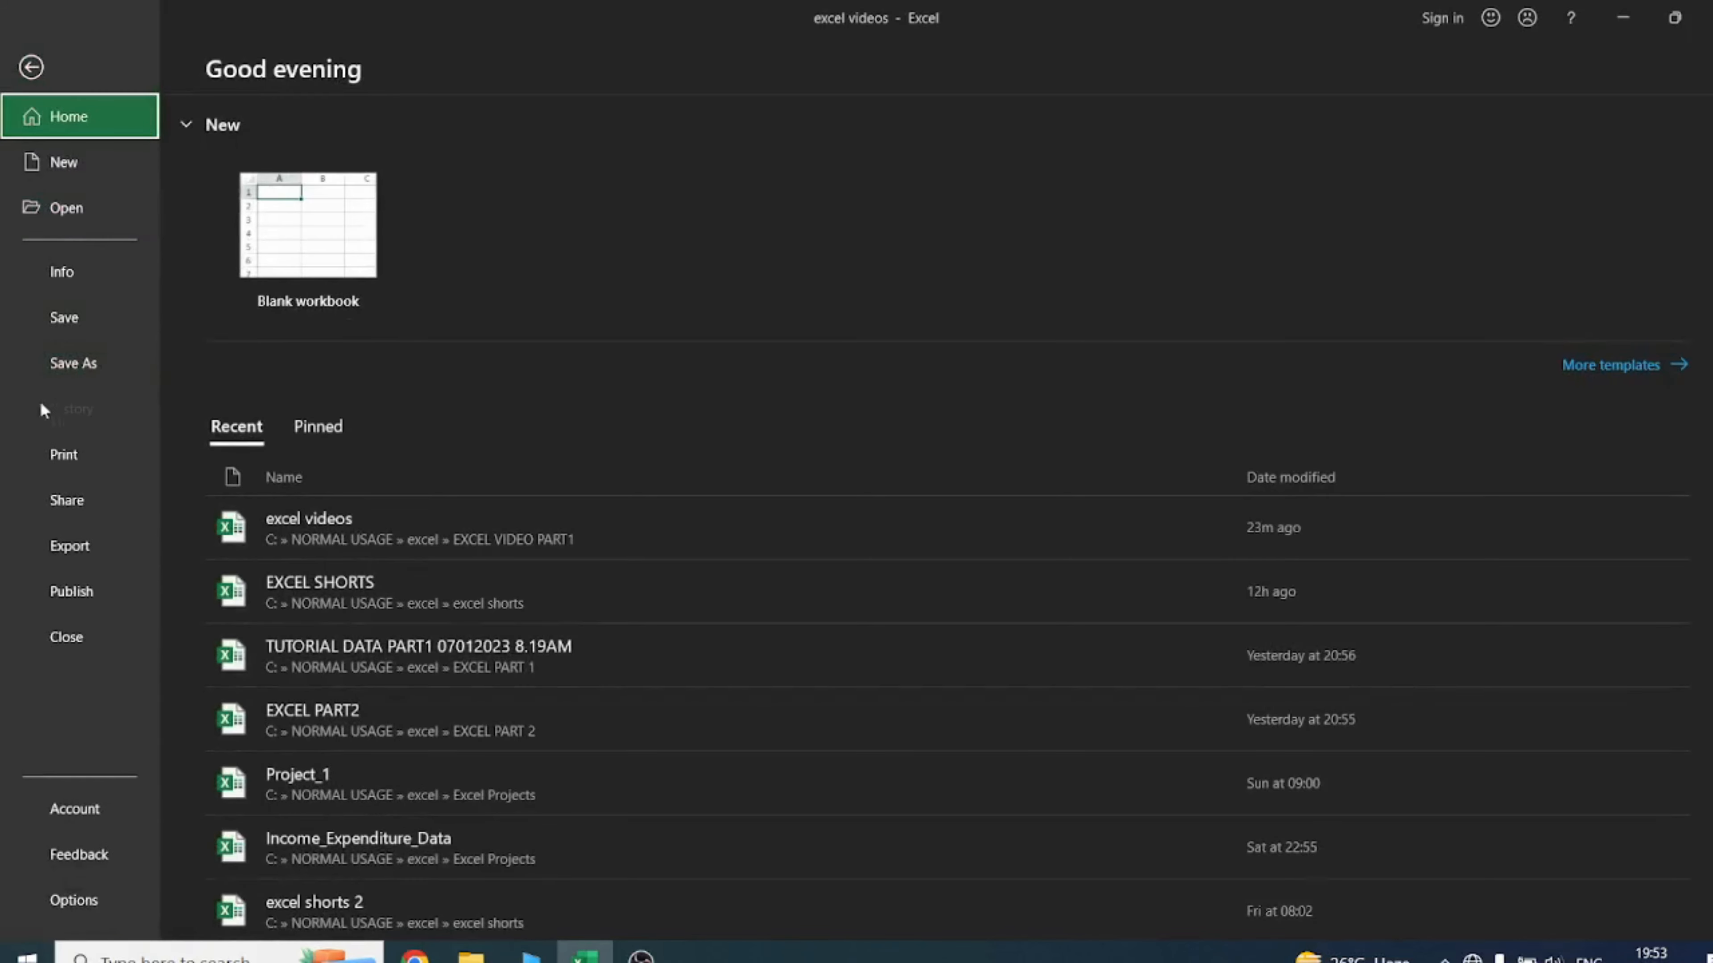
pyautogui.click(60, 454)
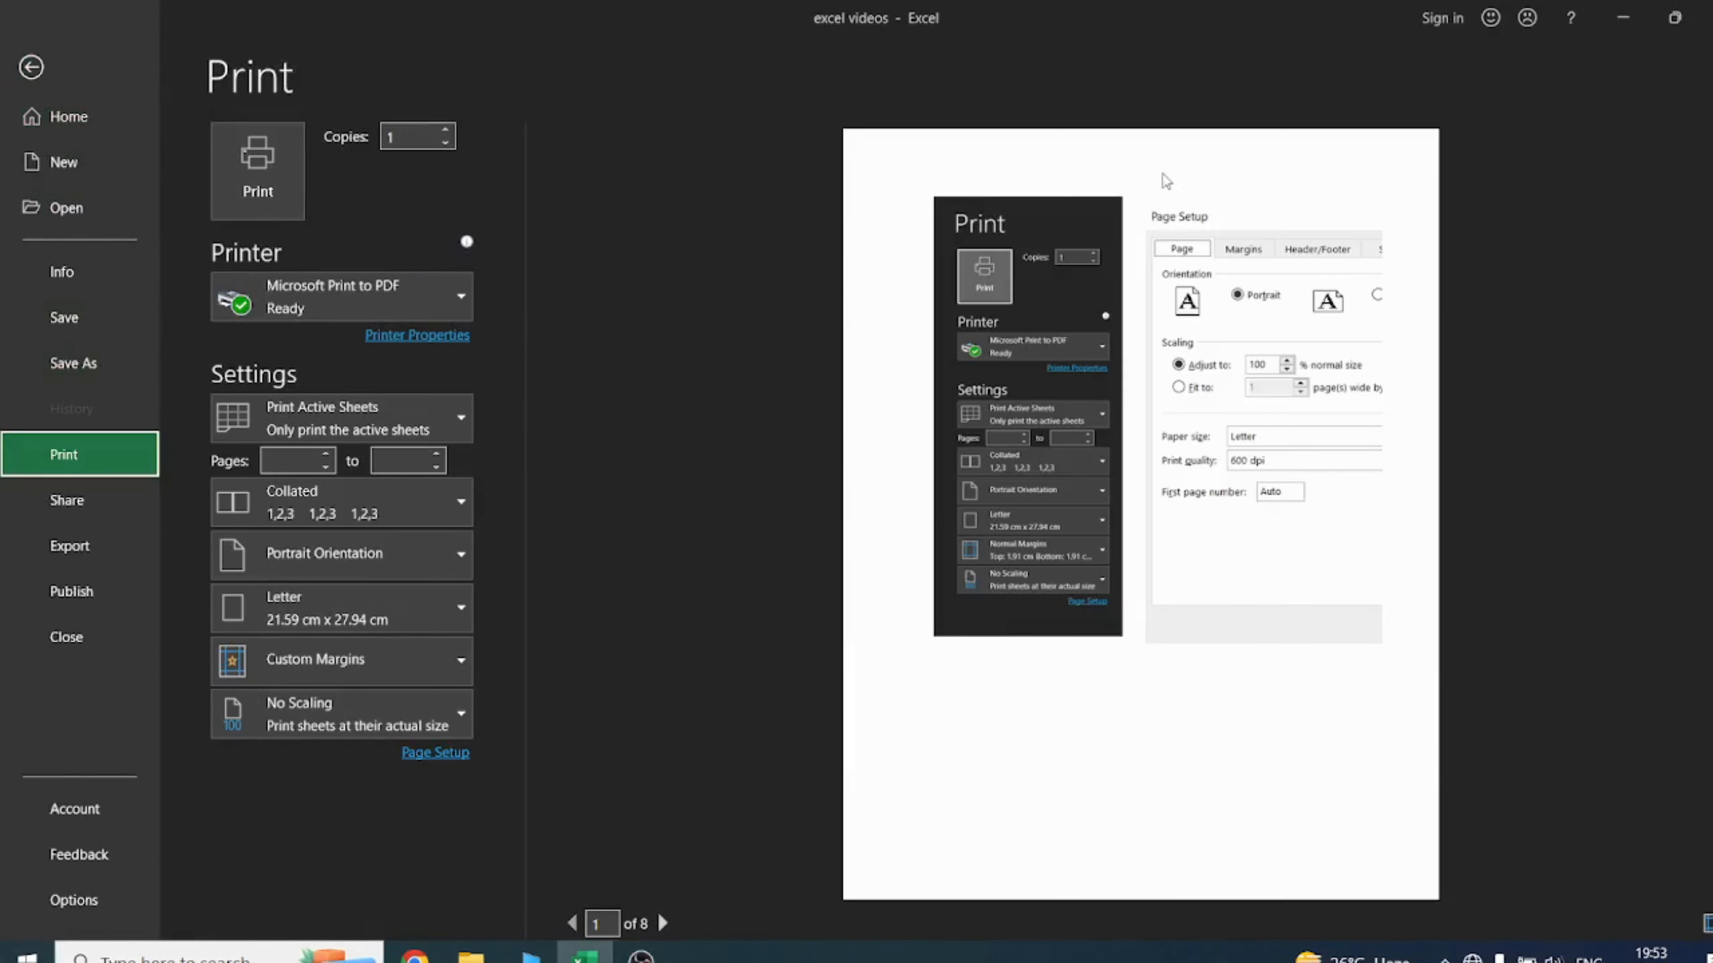
pyautogui.press('Escape')
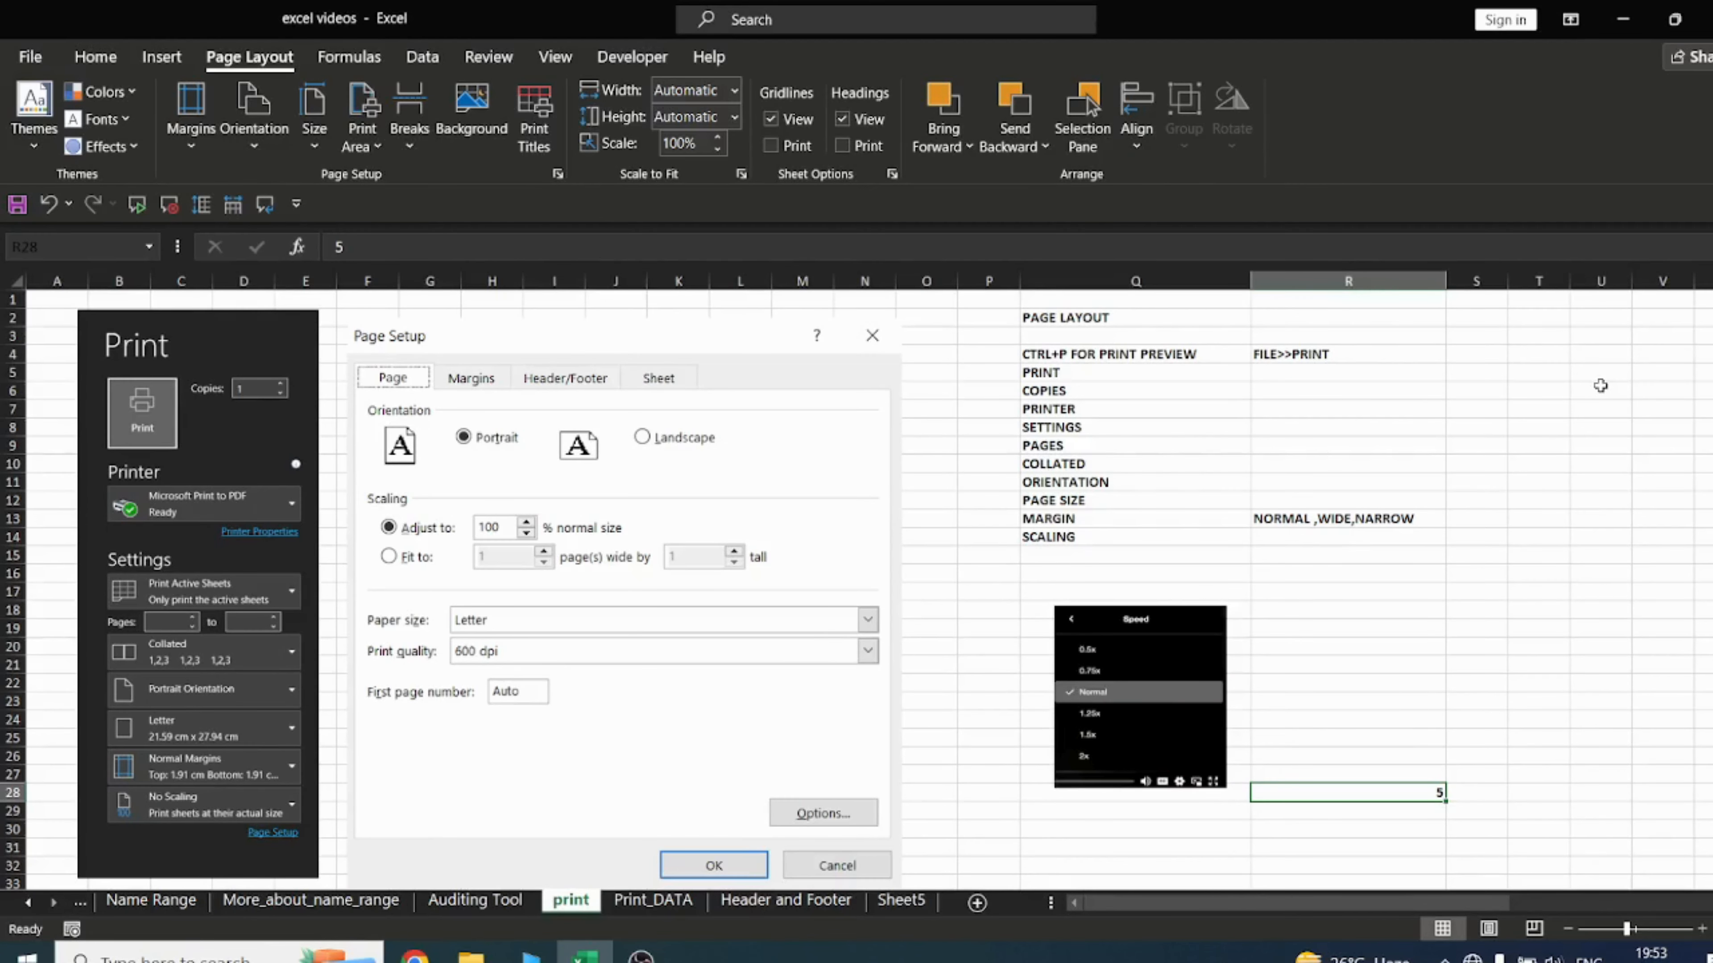
pyautogui.click(1492, 583)
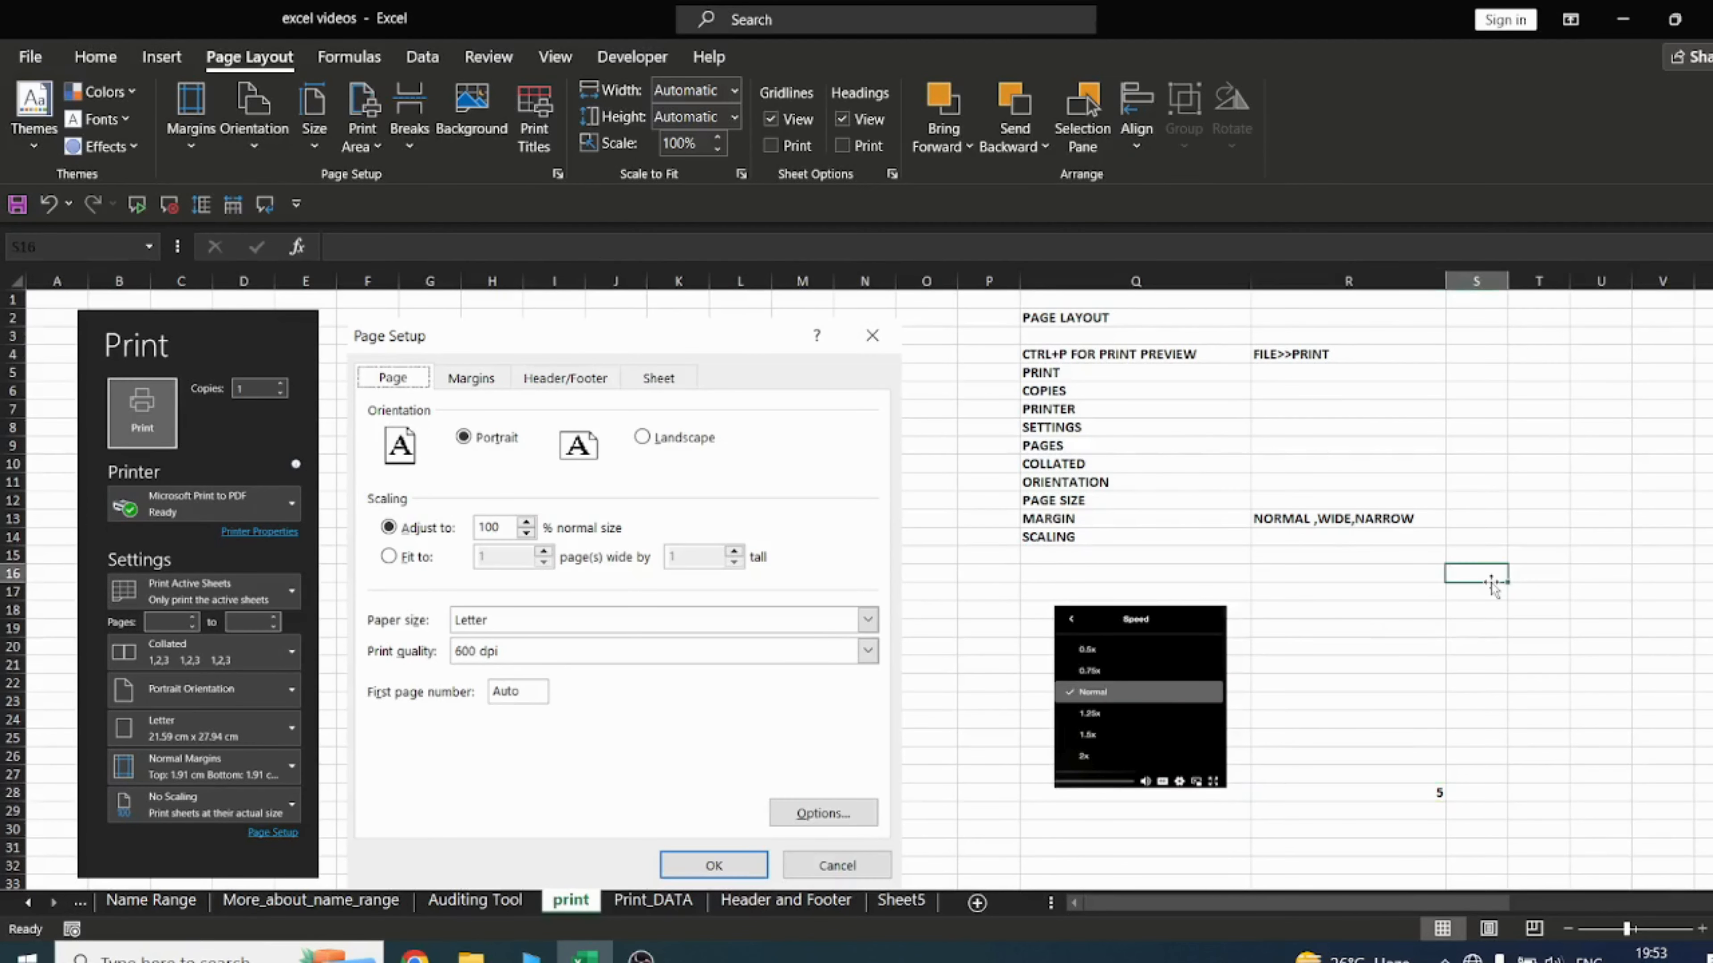